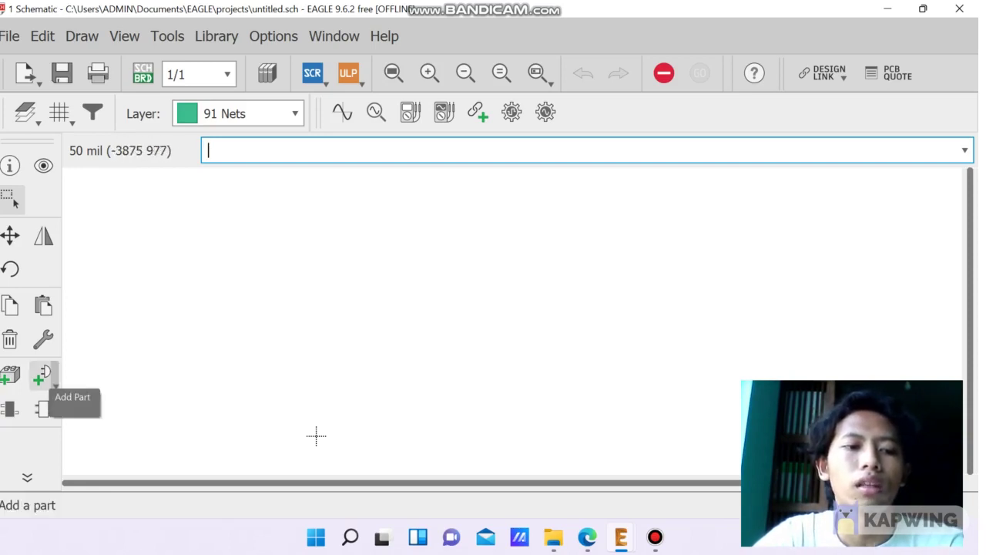
Search the part library for lm386 and expand the LM386 device to list its package variants
left_click(41, 375)
left_click(140, 432)
type("lm386")
key("Return")
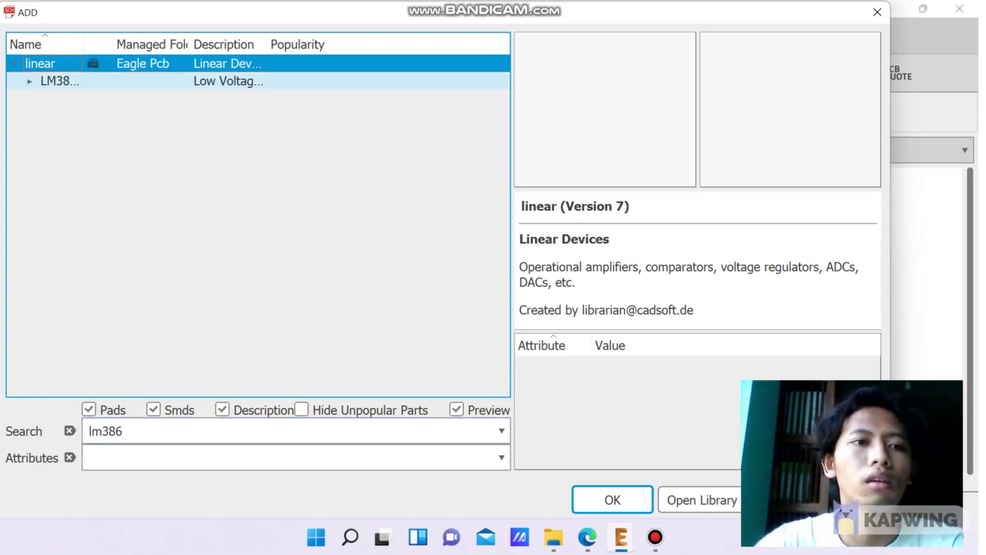
left_click(59, 81)
key("Right")
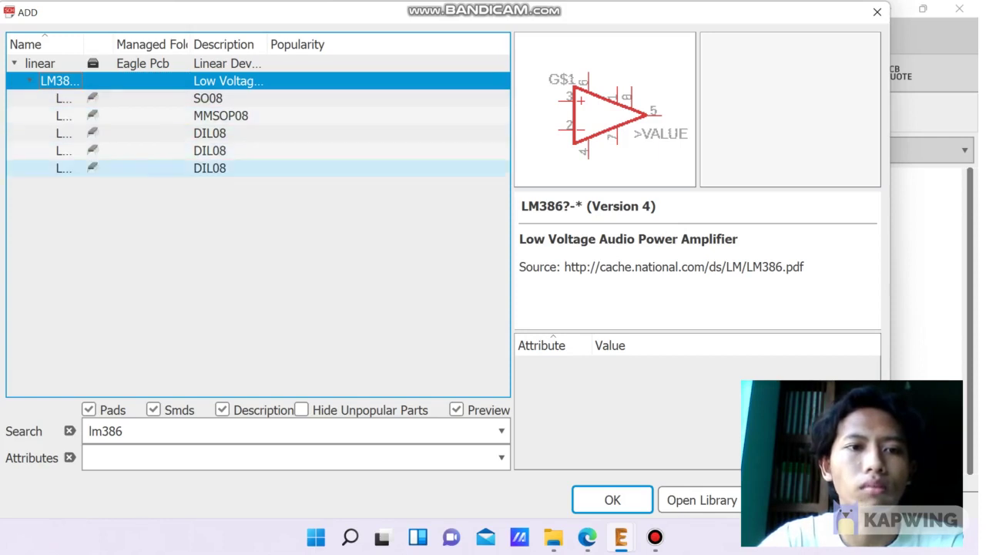
Add one LM386N-1 amplifier in the DIL08 package near the middle of the schematic
left_click(153, 150)
left_click(210, 133)
left_click(223, 168)
left_click(227, 150)
left_click(210, 134)
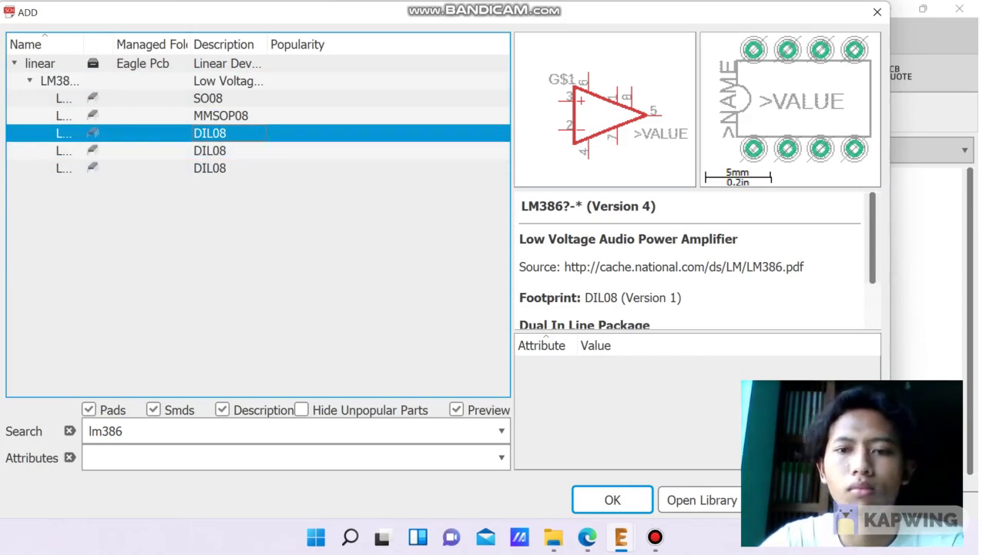
scroll(697, 260, "down", 2)
scroll(698, 260, "up", 2)
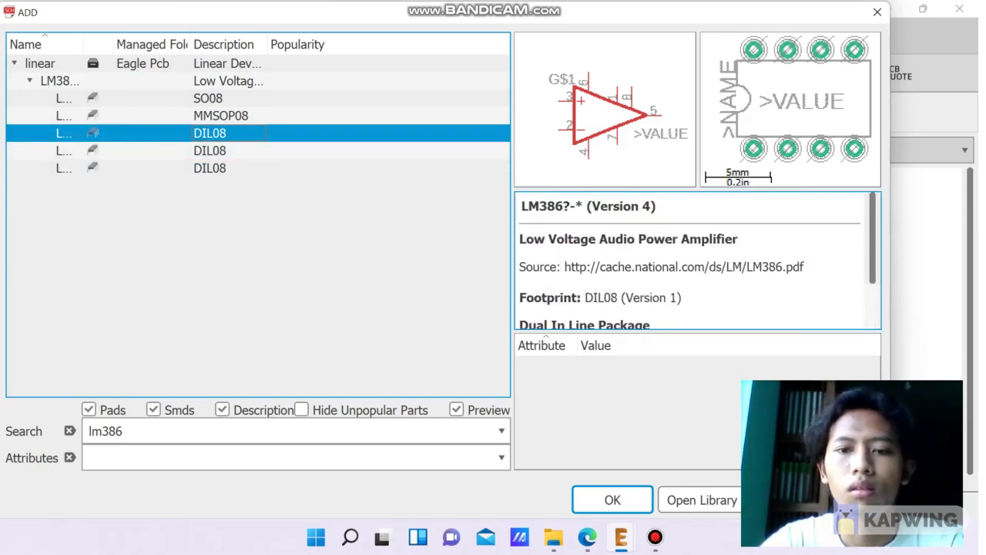
left_click(612, 499)
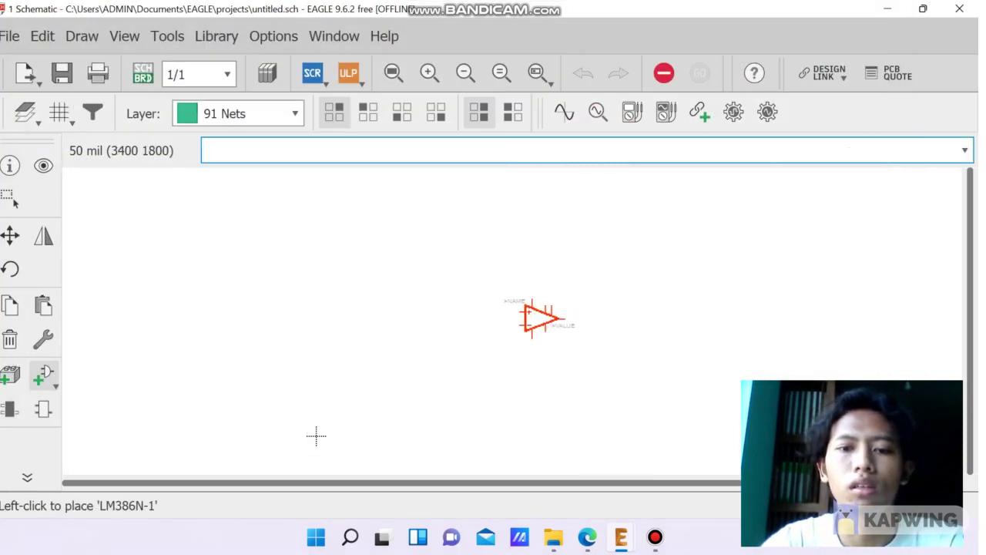
left_click(543, 317)
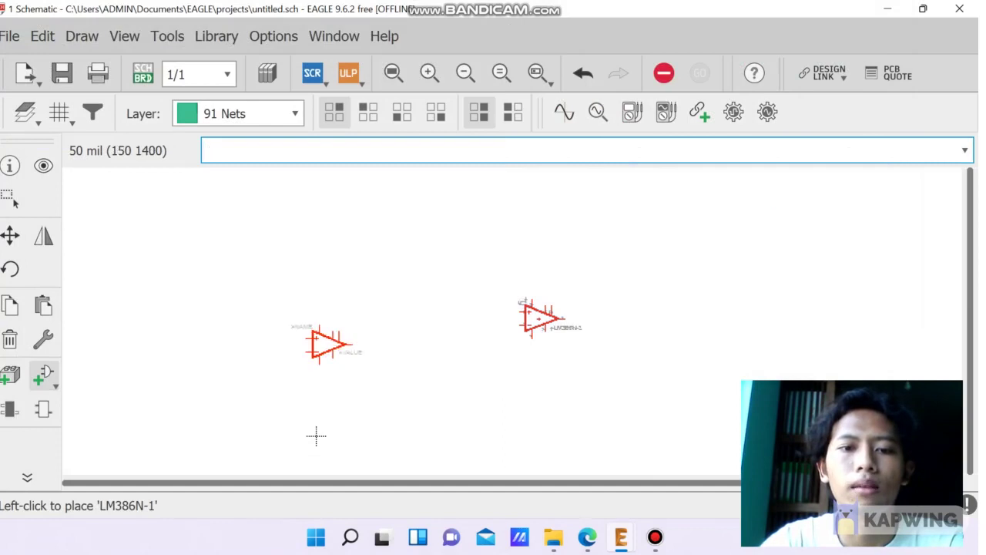
right_click(462, 243)
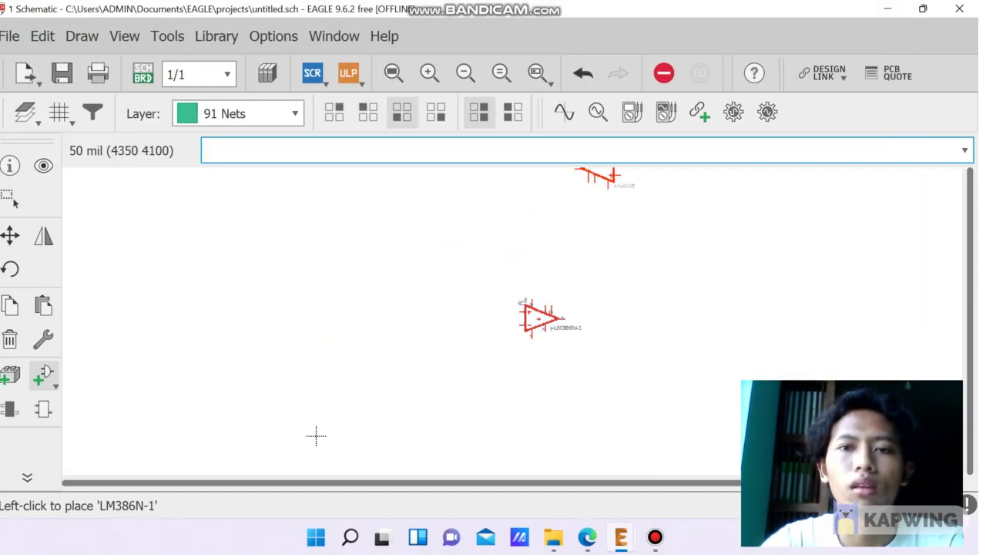
left_click(664, 73)
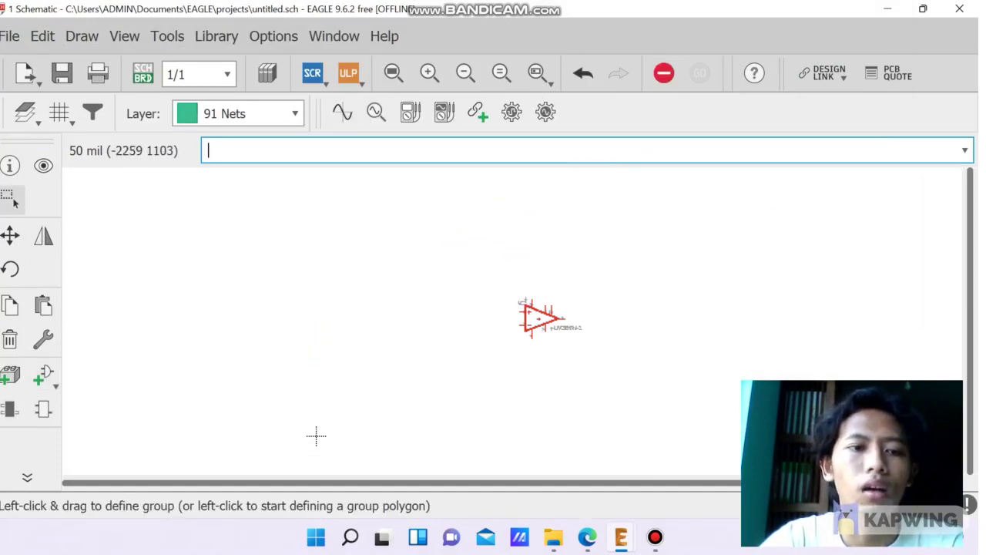
Search the part library for connector
left_click(44, 376)
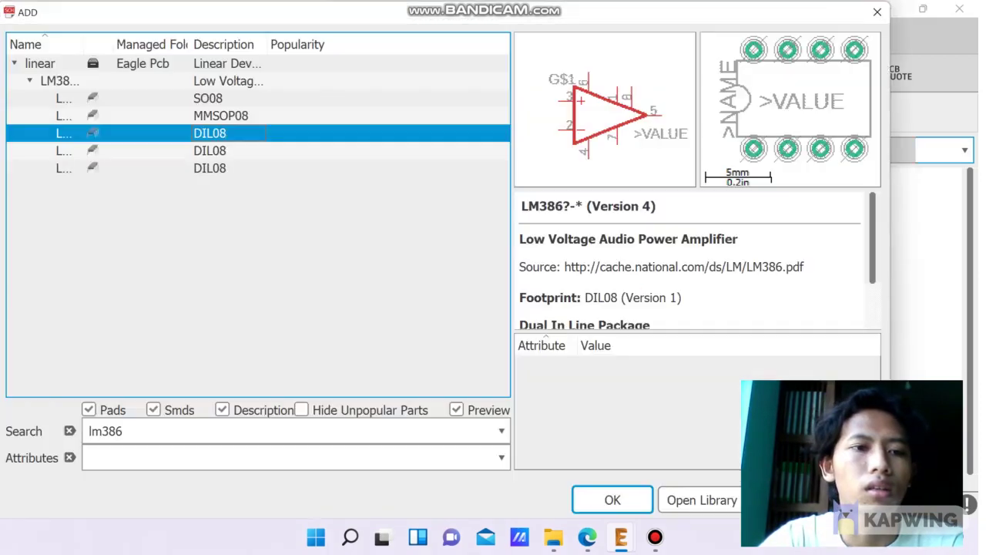
left_click_drag(154, 431, 74, 432)
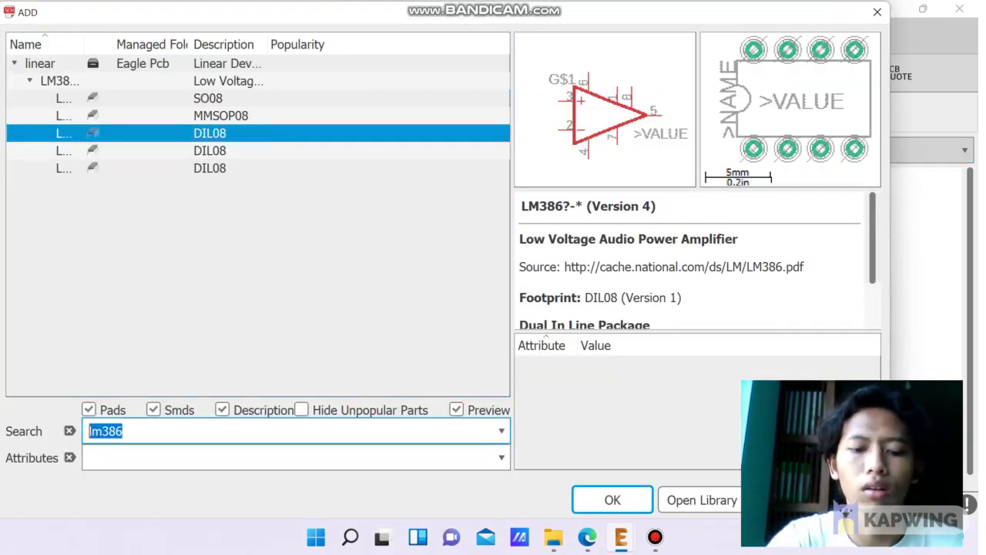
type("con")
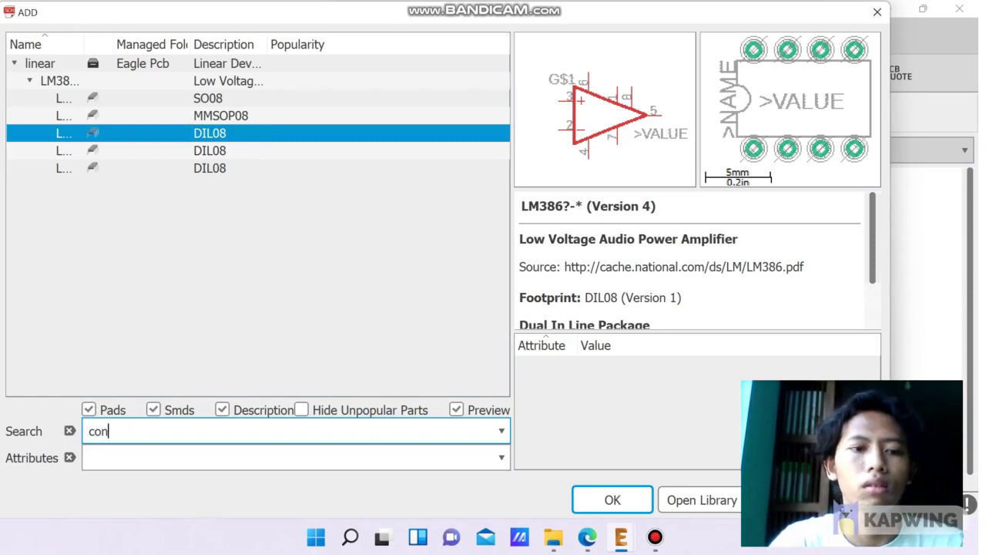
type("nector")
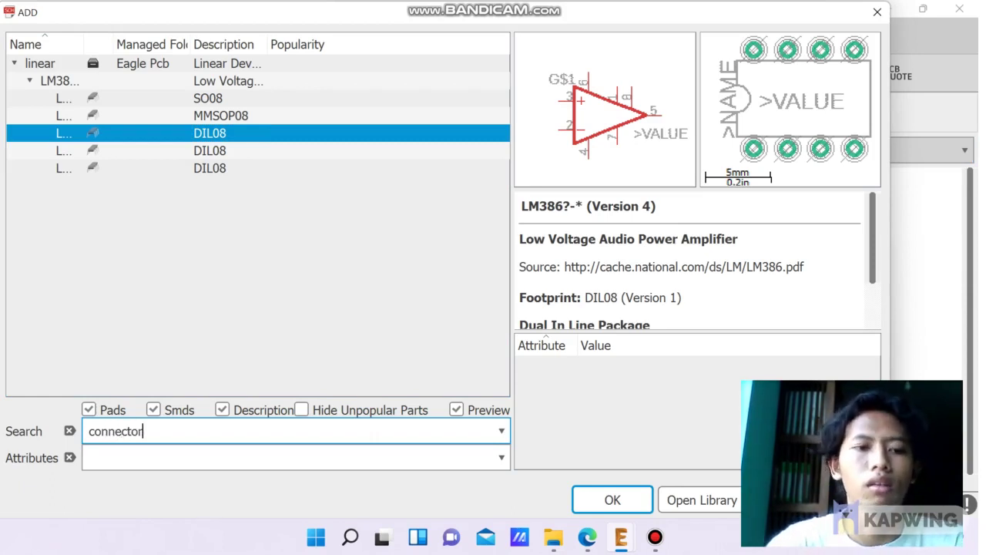
key("Return")
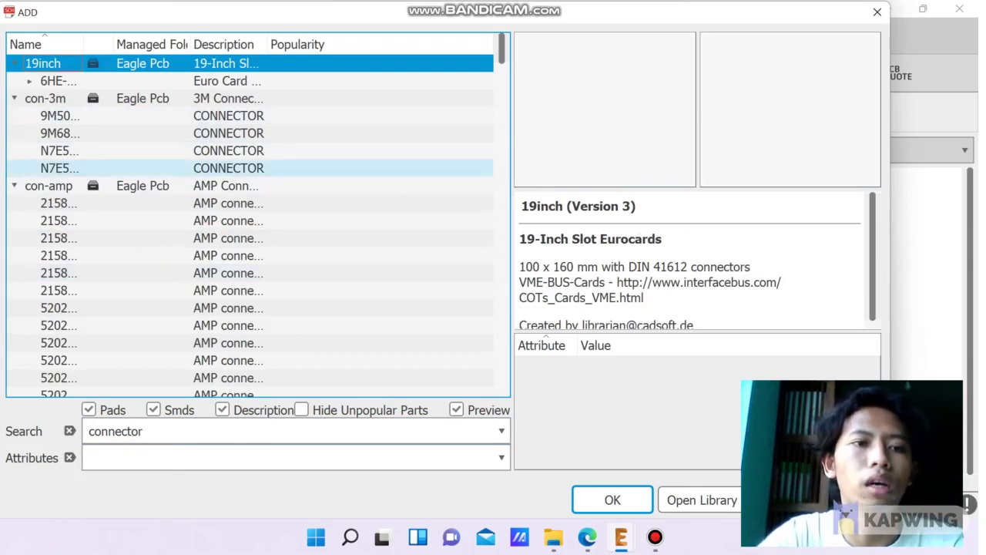
Find the two-pin M02 AMP quick connector among the search results and choose it for placement
scroll(231, 220, "down", 2)
scroll(231, 220, "down", 10)
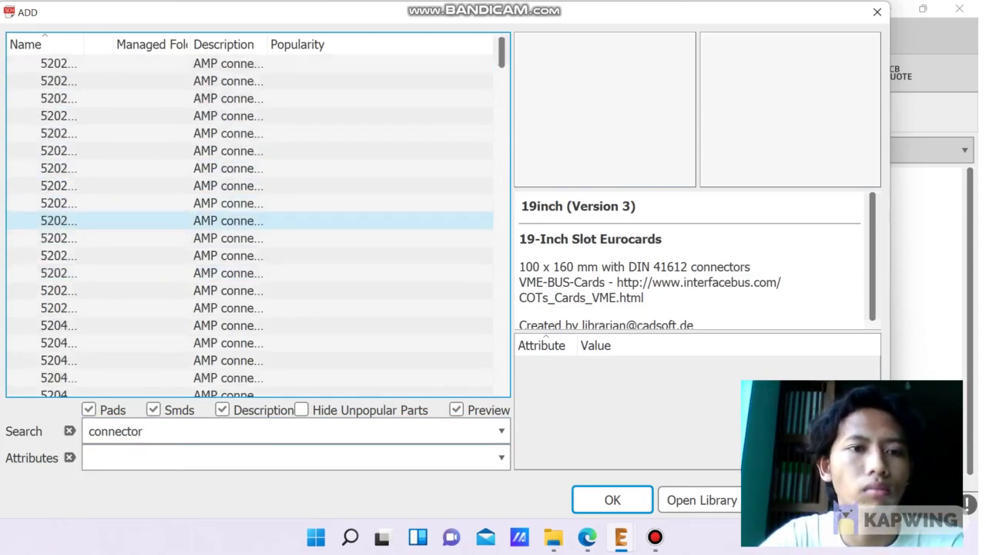
scroll(231, 220, "down", 12)
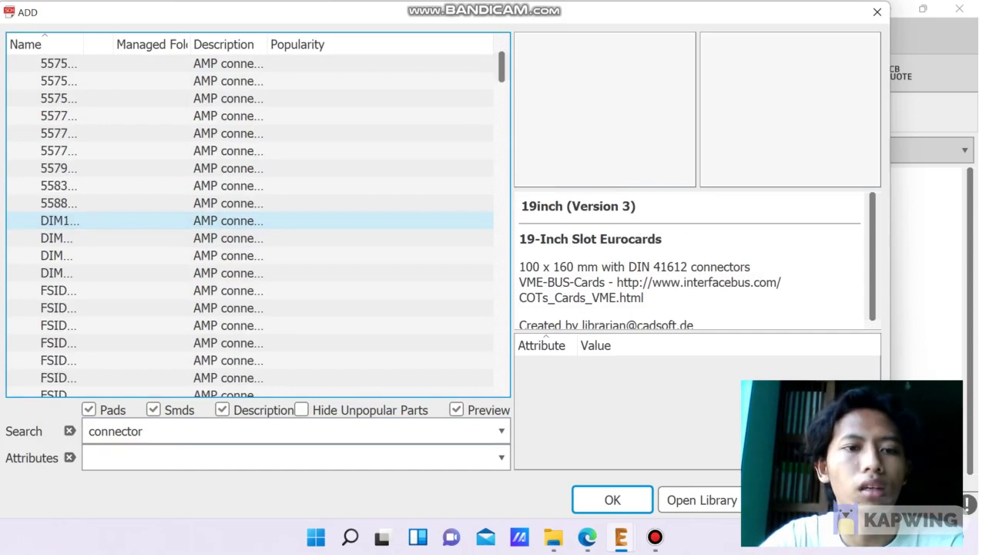
scroll(231, 238, "down", 12)
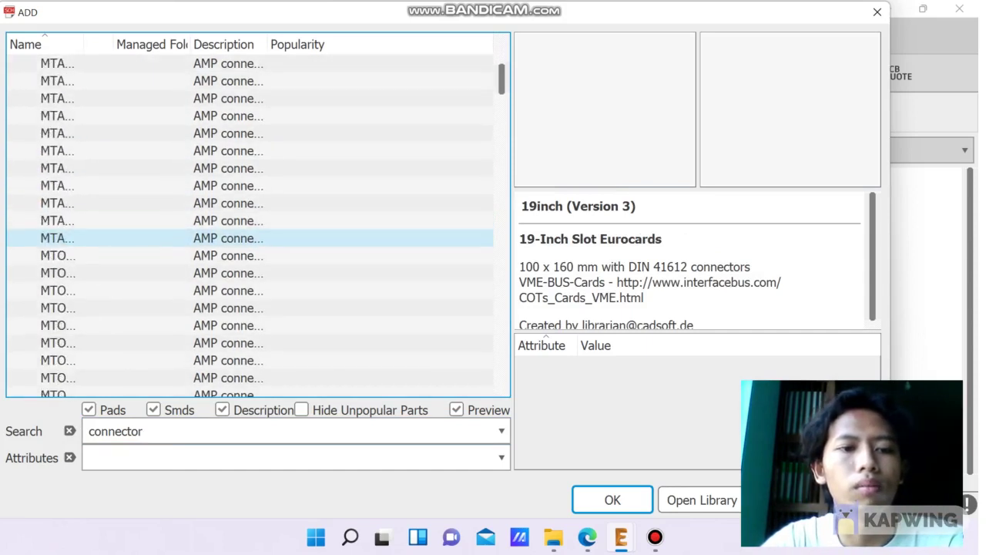
scroll(232, 238, "down", 5)
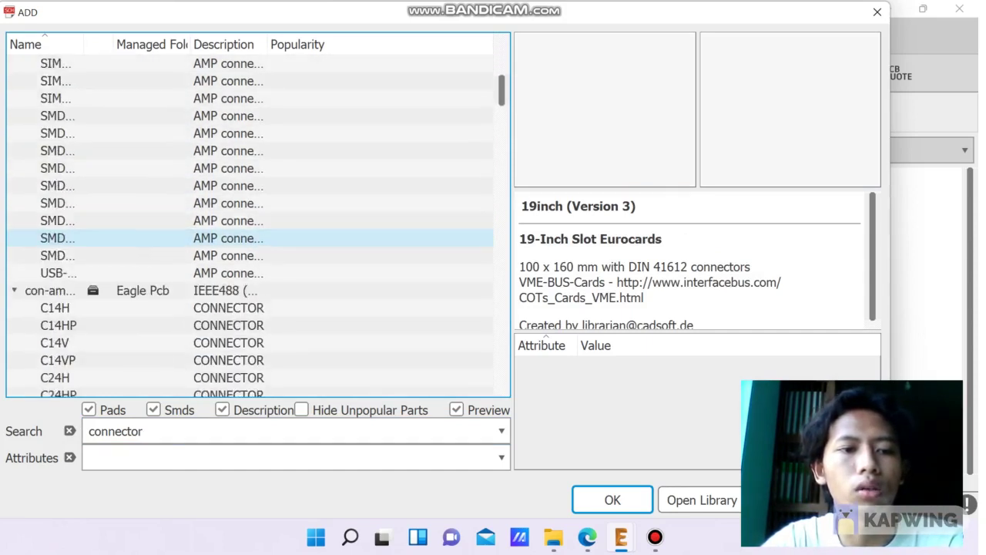
scroll(231, 238, "down", 8)
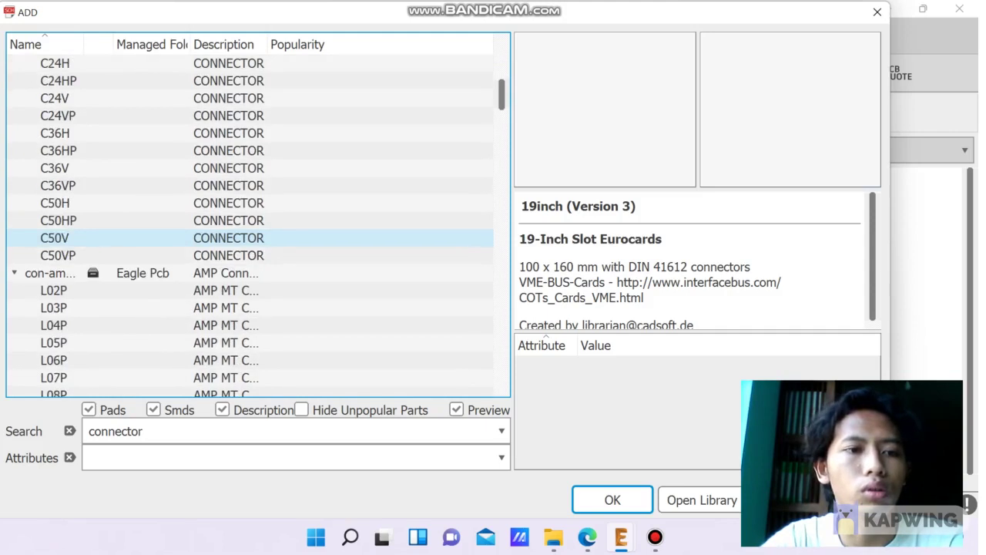
scroll(231, 238, "down", 10)
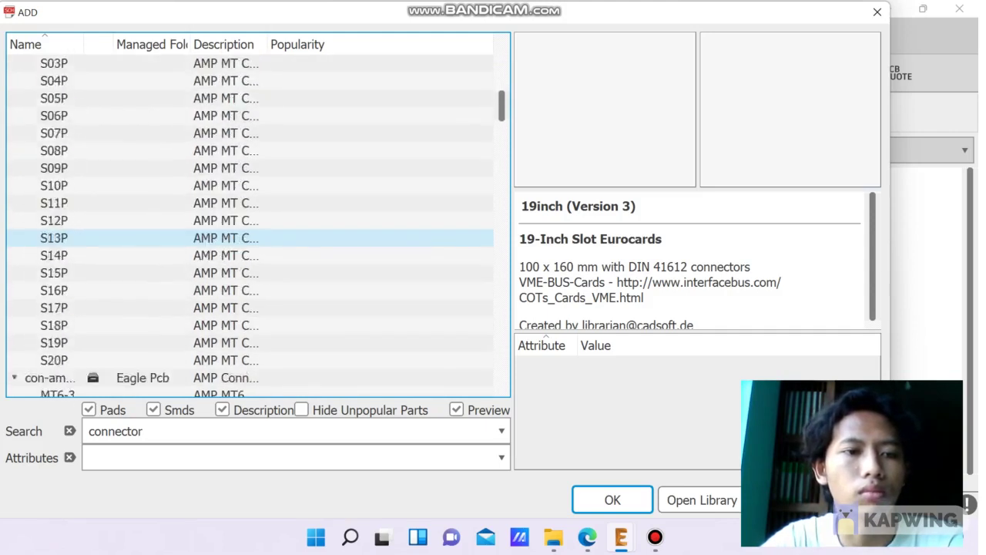
scroll(231, 238, "down", 12)
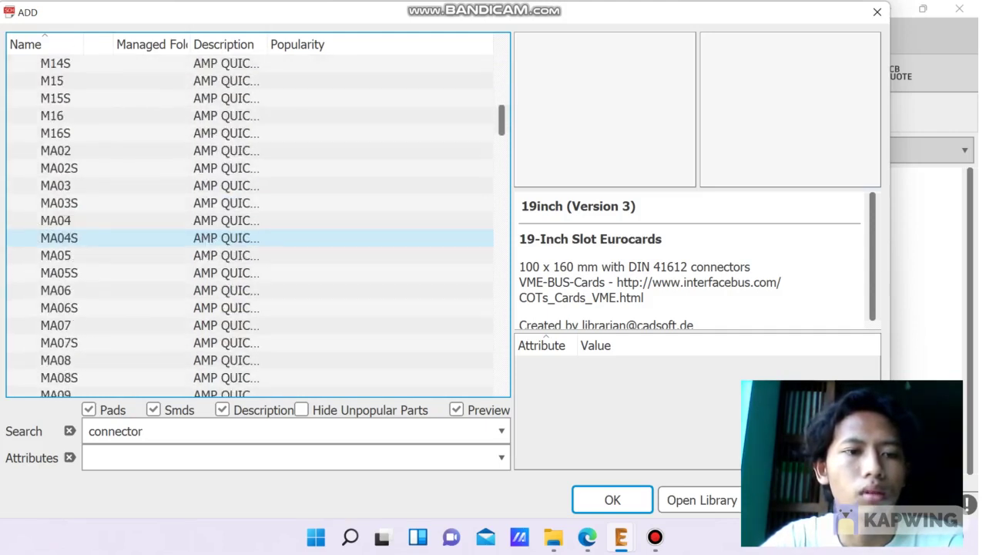
left_click(231, 238)
scroll(232, 238, "down", 4)
scroll(231, 238, "up", 6)
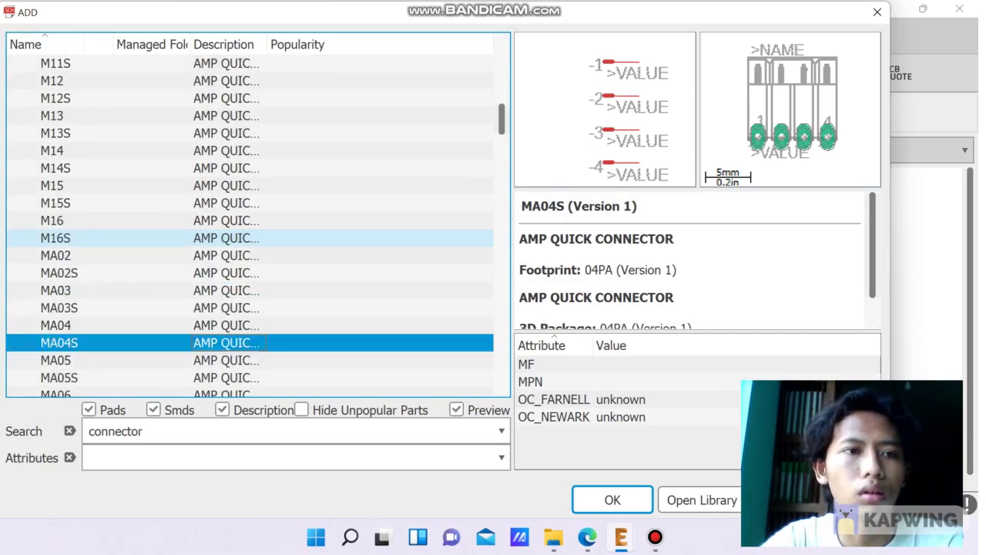
scroll(232, 238, "up", 7)
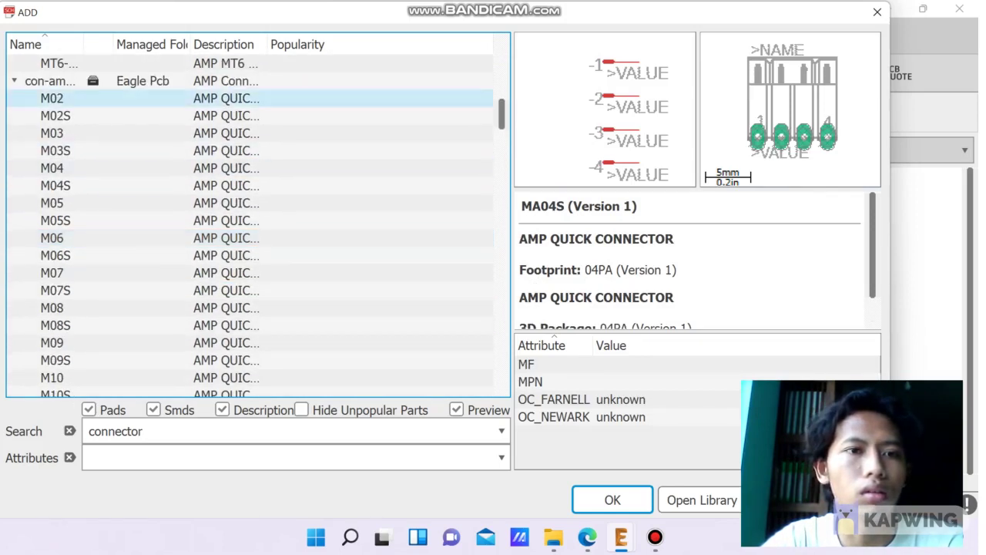
left_click(231, 98)
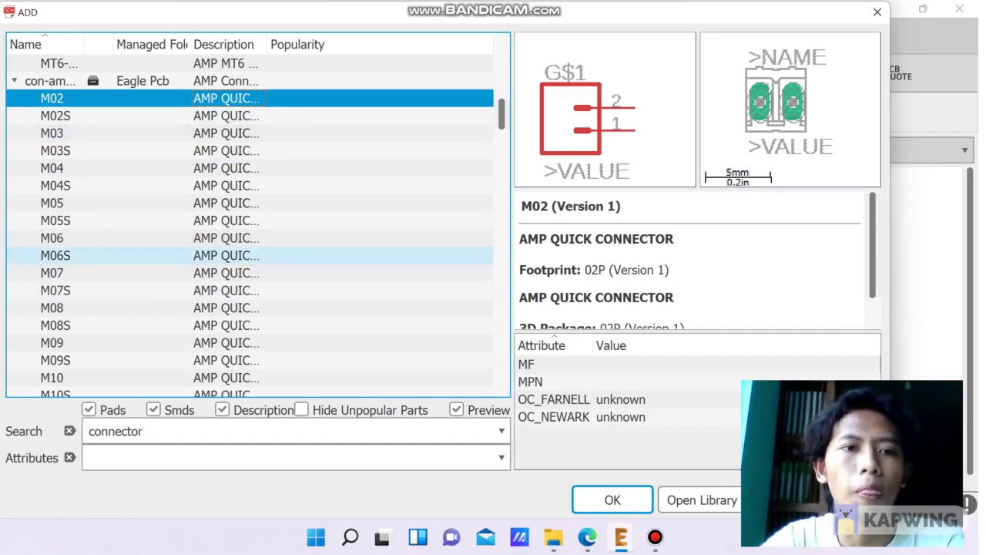
left_click(613, 499)
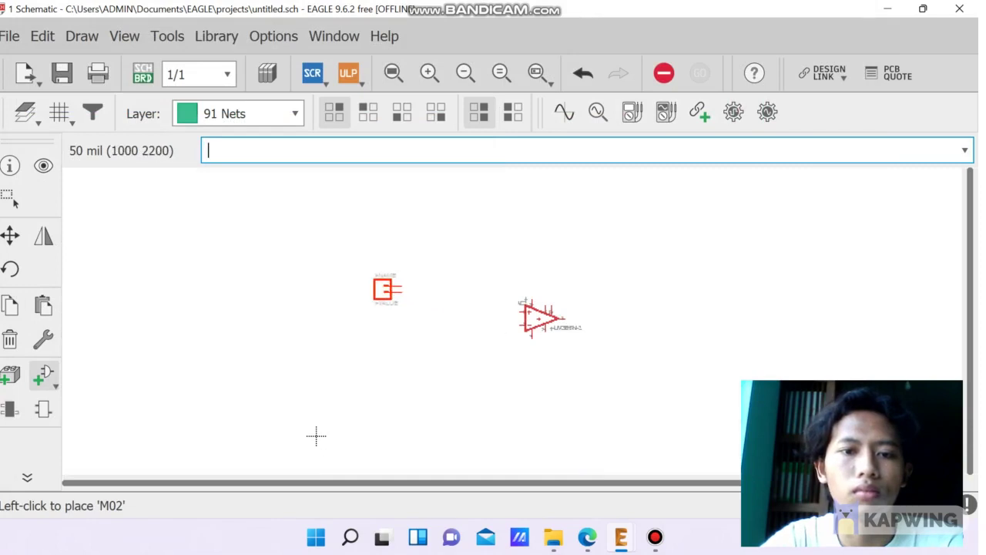
Place one M02 connector to the left of the amplifier and a second one, rotated 180°, to its lower right
left_click(387, 289)
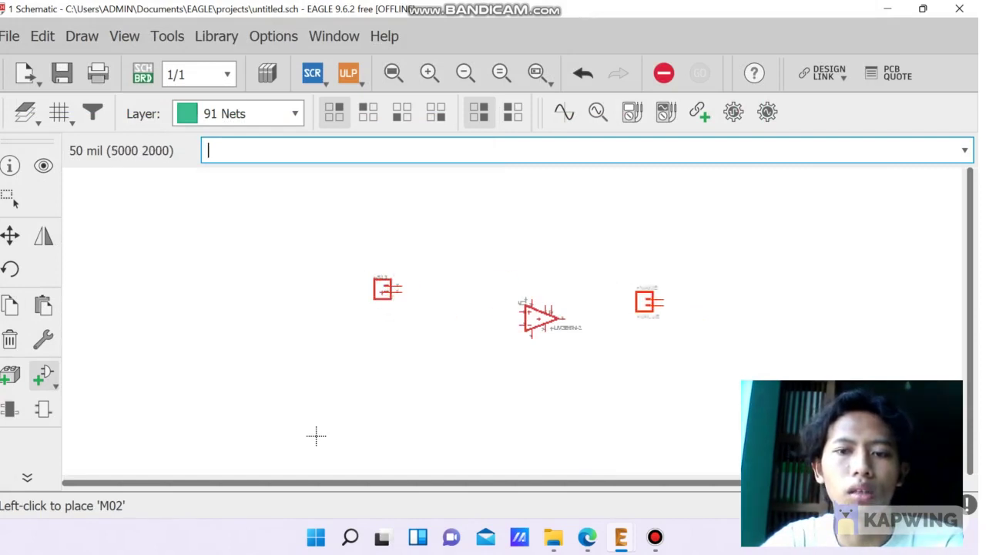
right_click(645, 316)
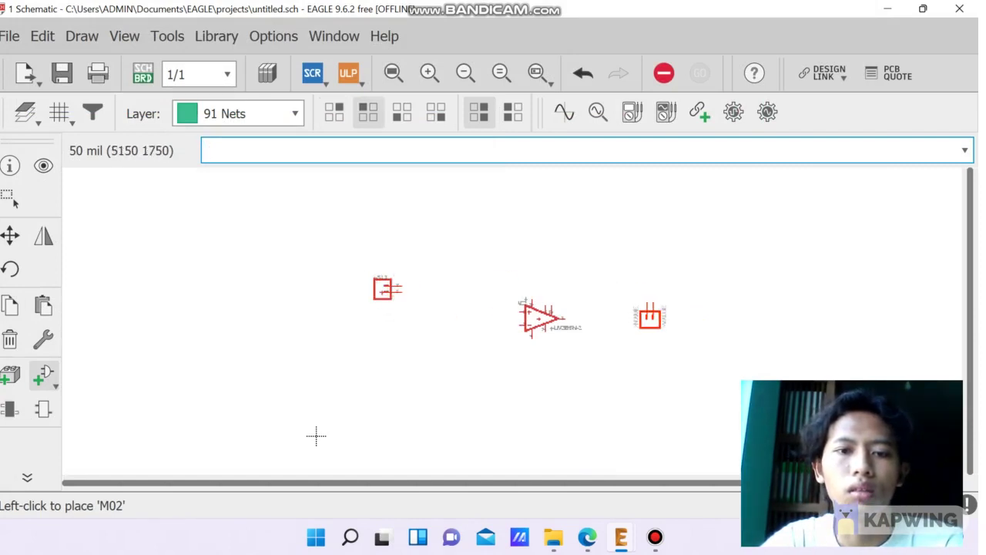
right_click(645, 316)
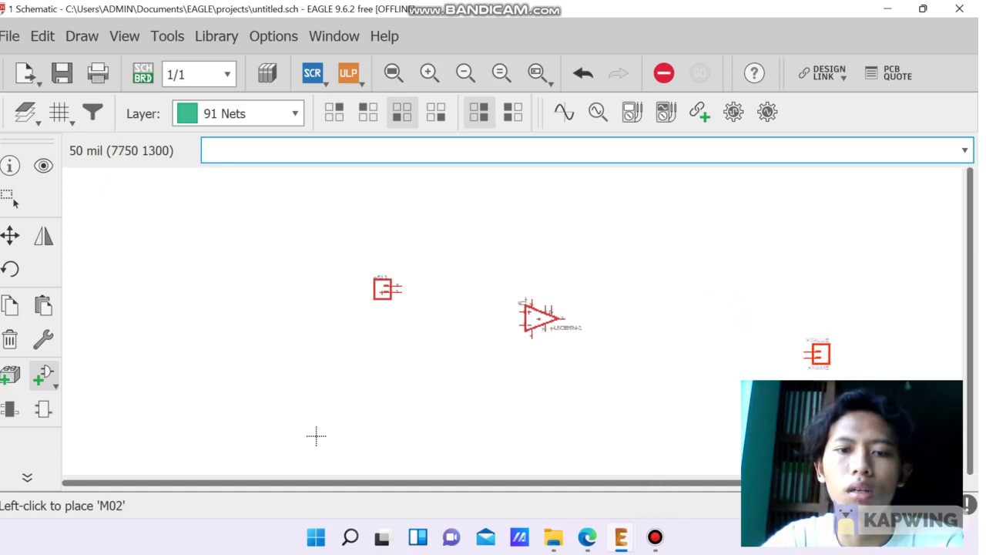
left_click(817, 354)
right_click(748, 260)
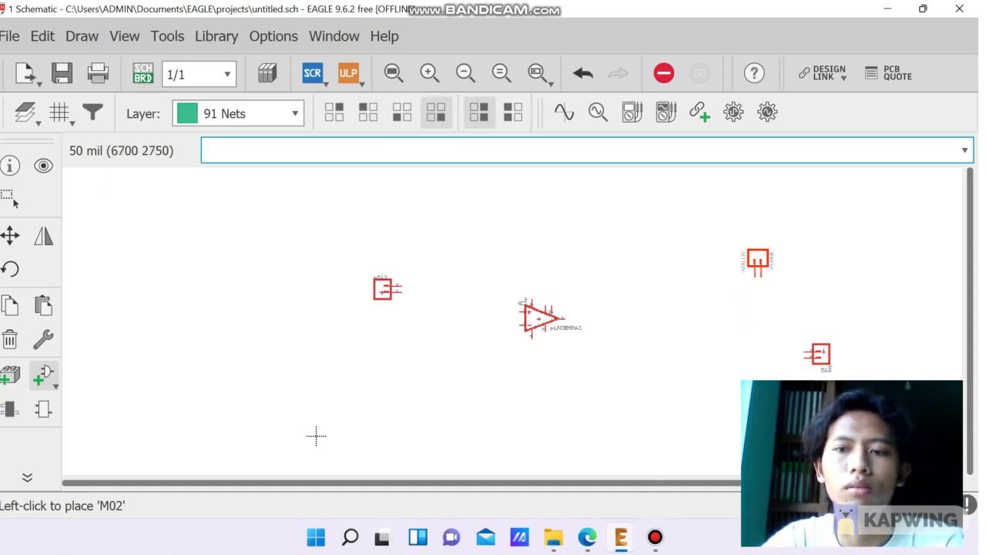
left_click(663, 73)
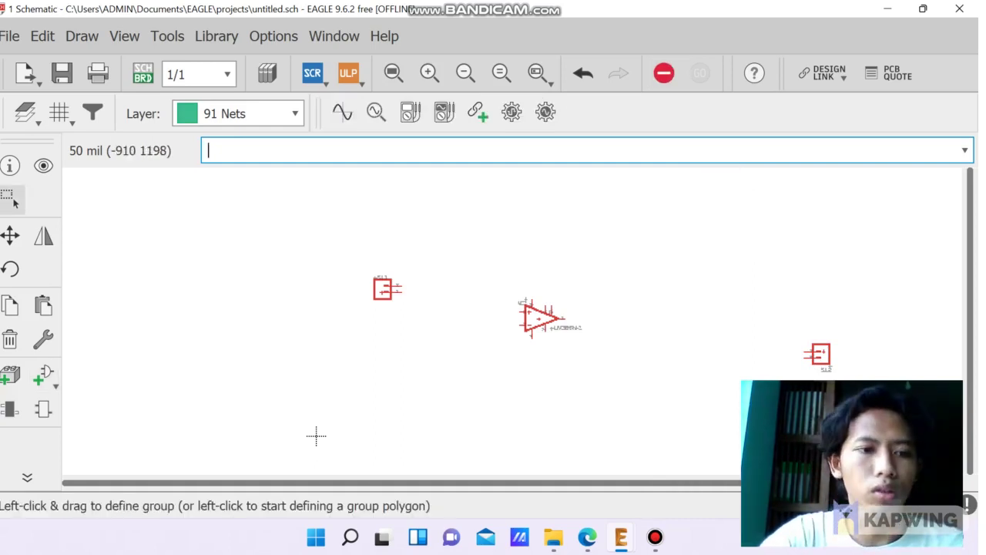
Search the part library for capacitor
left_click(43, 376)
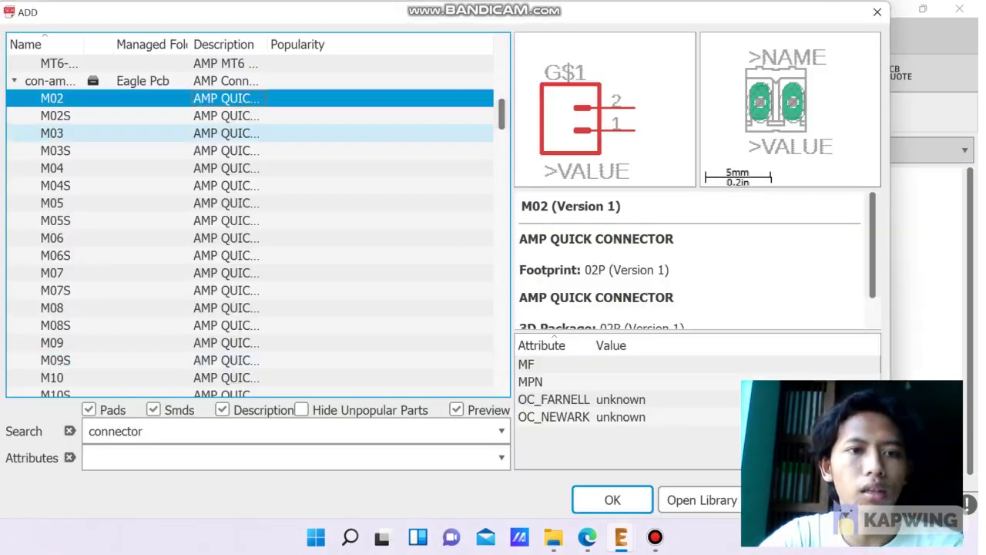
key("shift+Left")
key("shift+Left")
key("shift+Left")
key("shift+Left")
key("shift+Left")
key("shift+Left")
key("shift+Left")
key("shift+Left")
key("shift+Left")
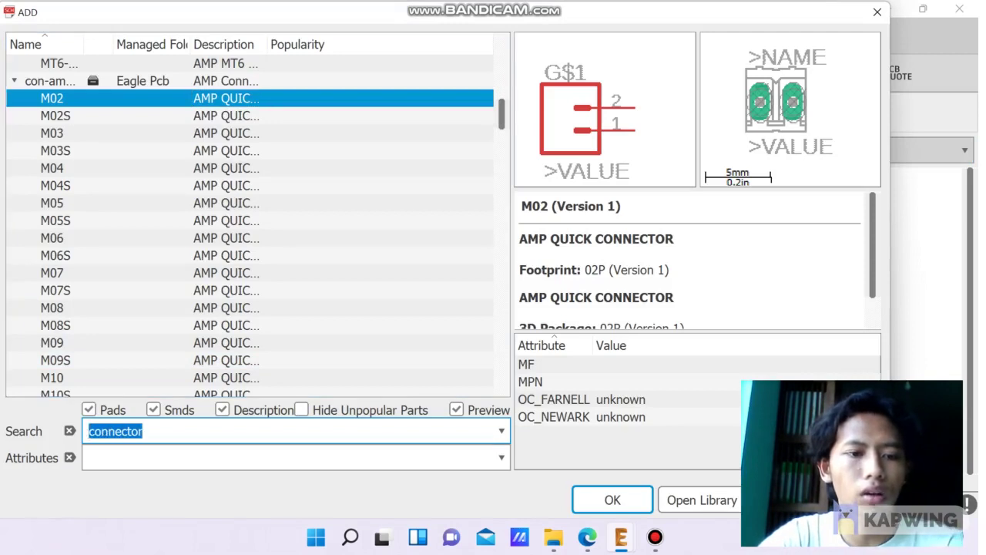
type("cap")
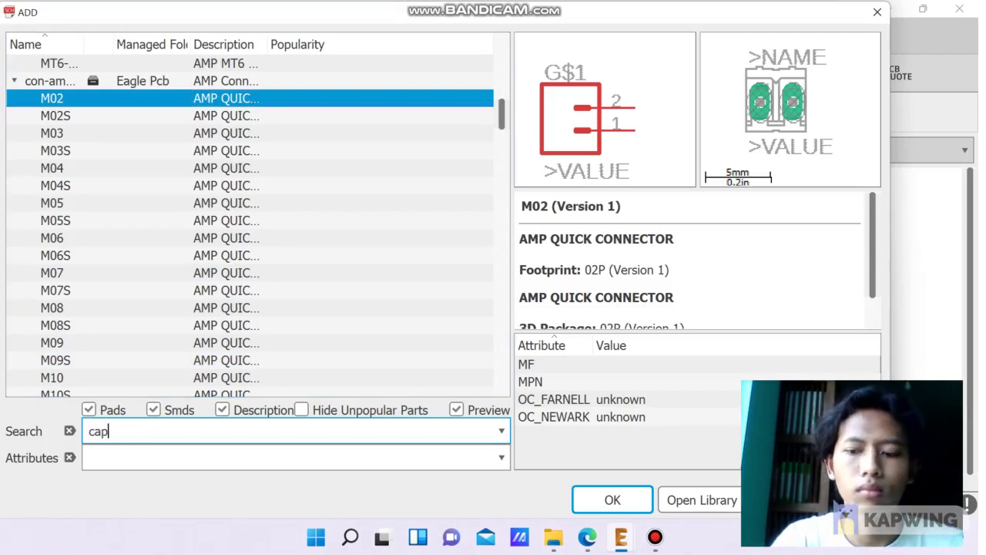
key("Return")
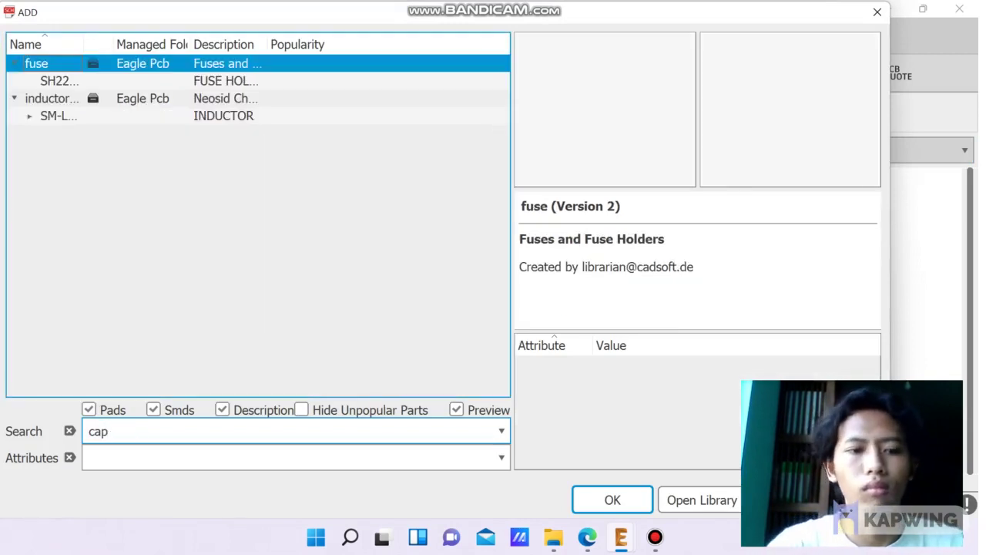
left_click(109, 432)
type("acitor")
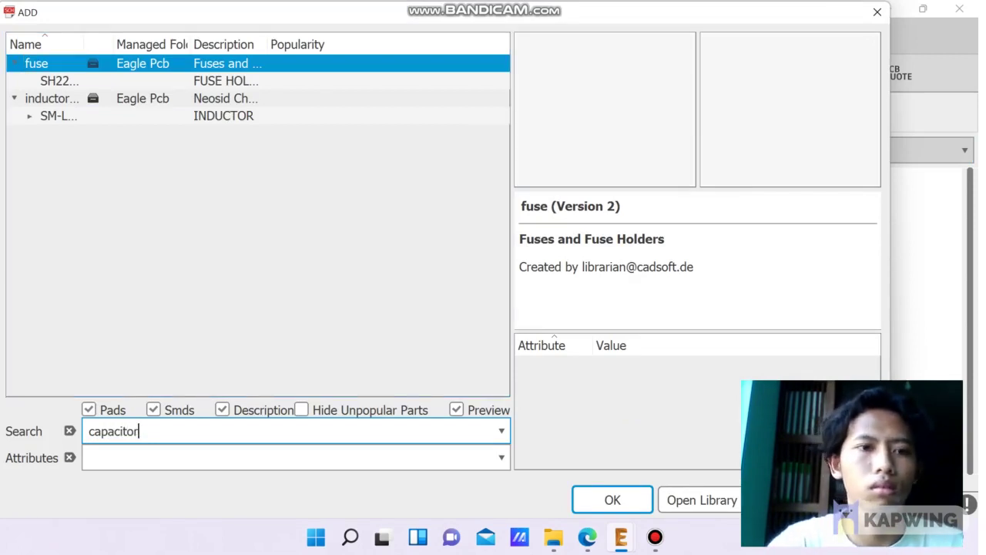
key("Return")
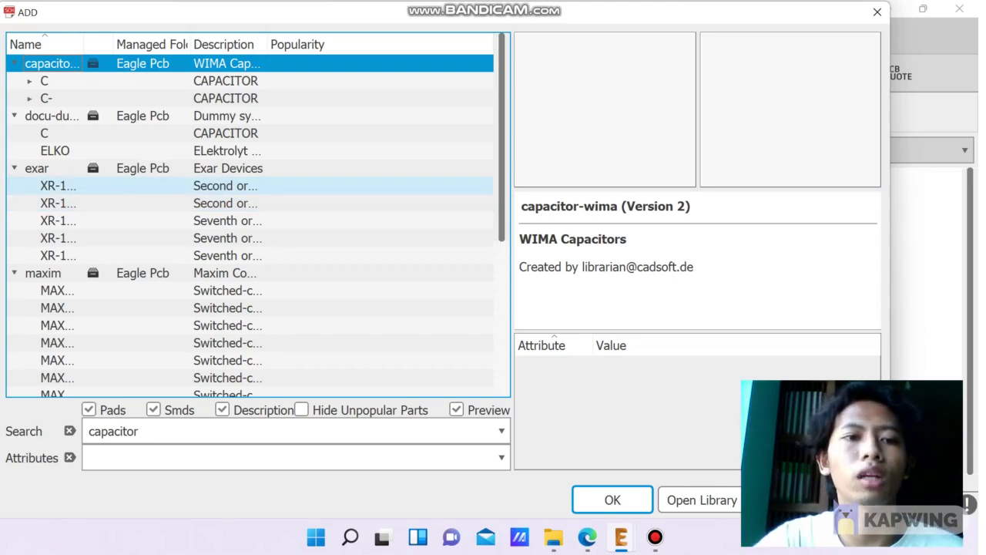
Browse the CPOL-EU polarized capacitor variants in the rcl library and preview the A/3216-18R footprint
scroll(247, 220, "down", 5)
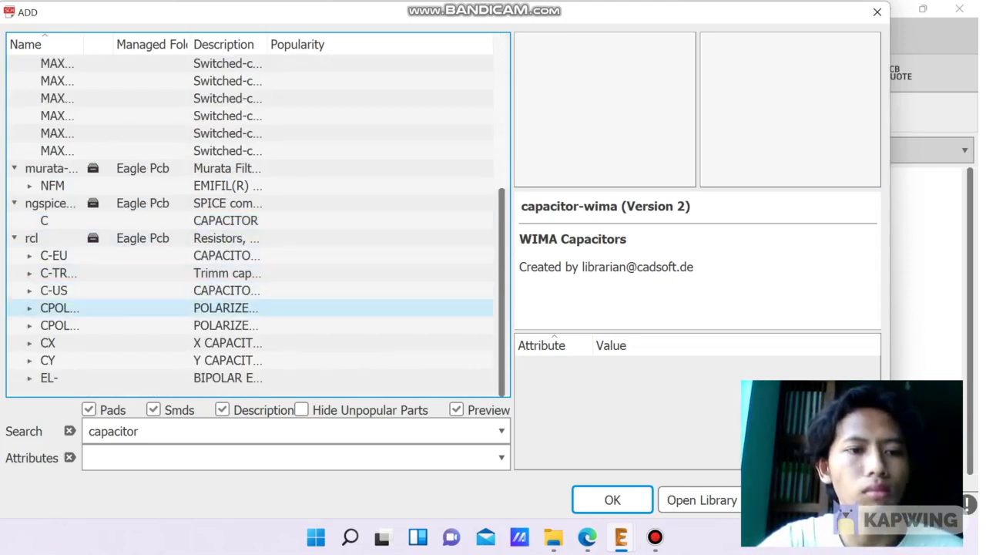
left_click(116, 307)
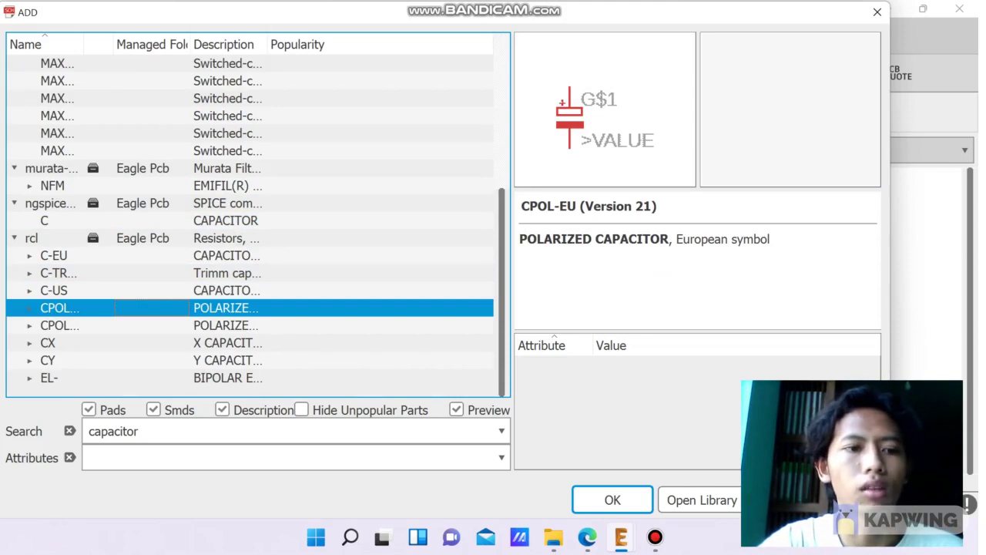
double_click(116, 307)
scroll(115, 221, "down", 6)
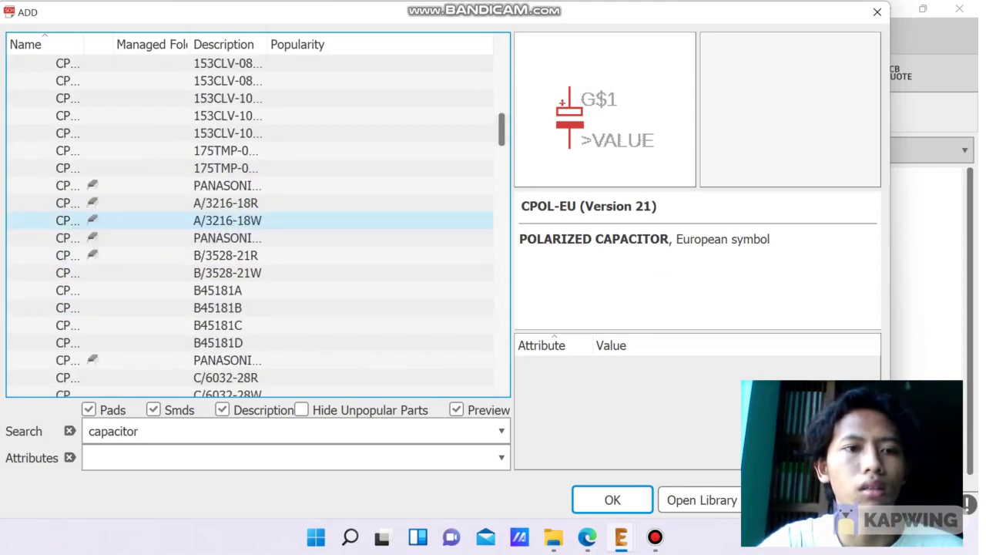
scroll(115, 237, "down", 6)
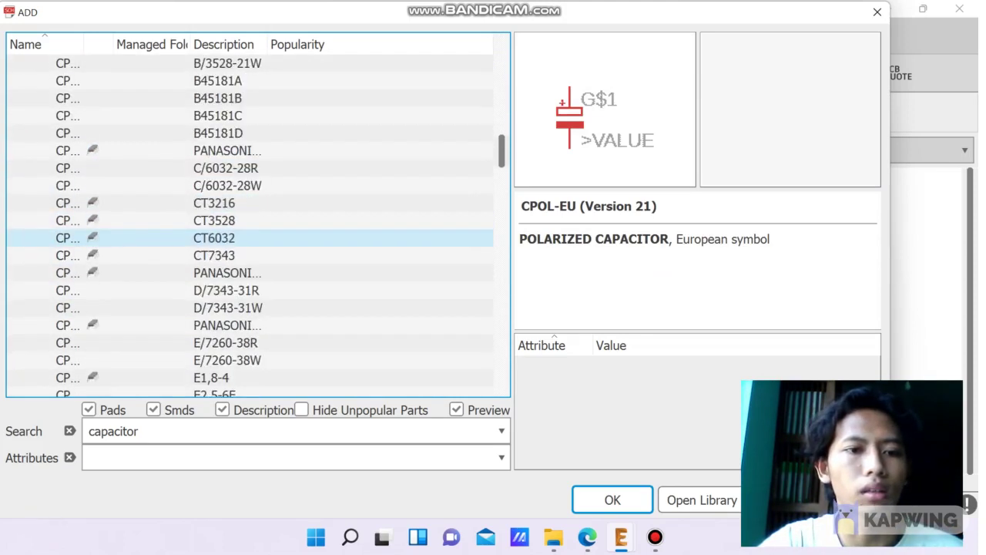
scroll(115, 237, "up", 3)
scroll(115, 238, "down", 4)
scroll(115, 238, "down", 19)
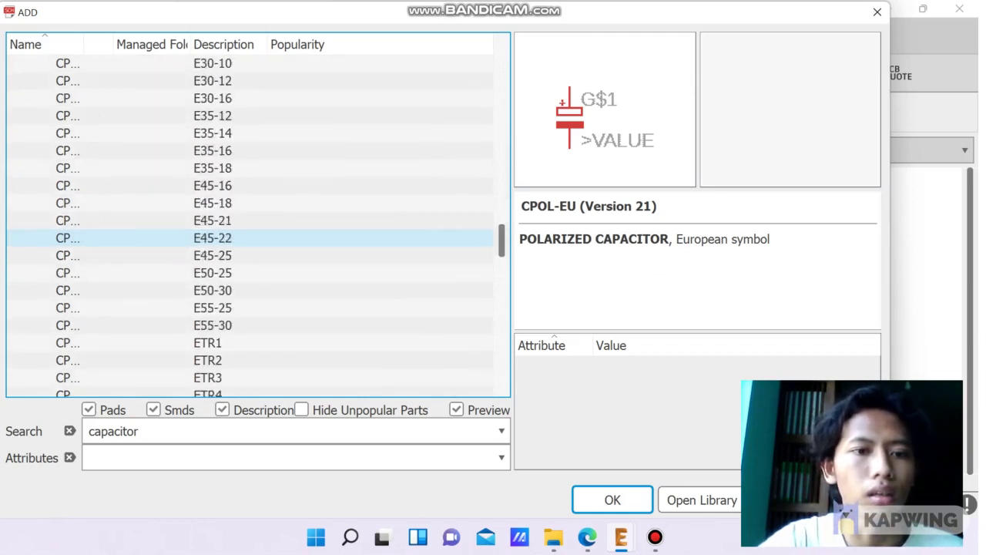
scroll(116, 255, "up", 3)
scroll(116, 255, "up", 10)
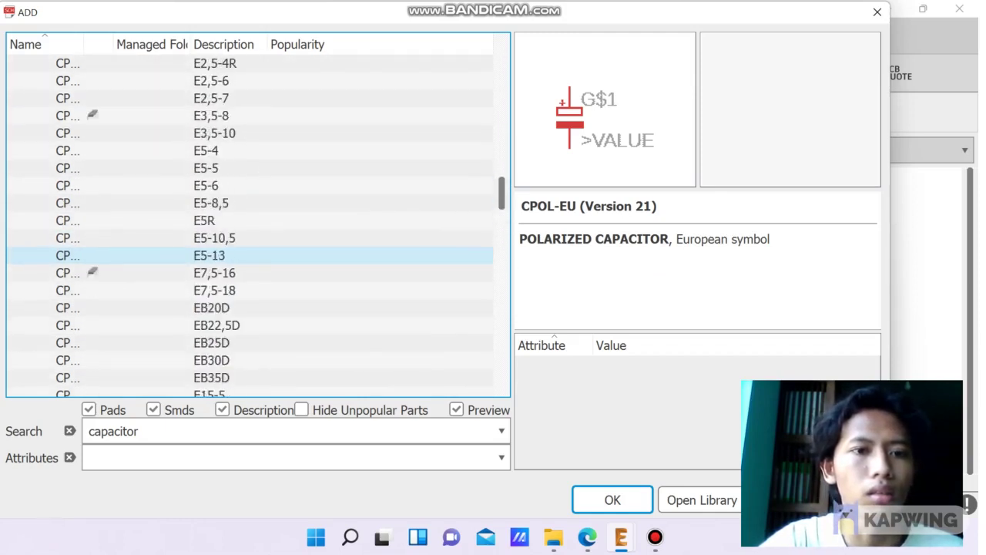
scroll(115, 255, "up", 6)
scroll(116, 238, "up", 2)
scroll(115, 239, "down", 1)
scroll(115, 238, "up", 5)
scroll(116, 238, "down", 1)
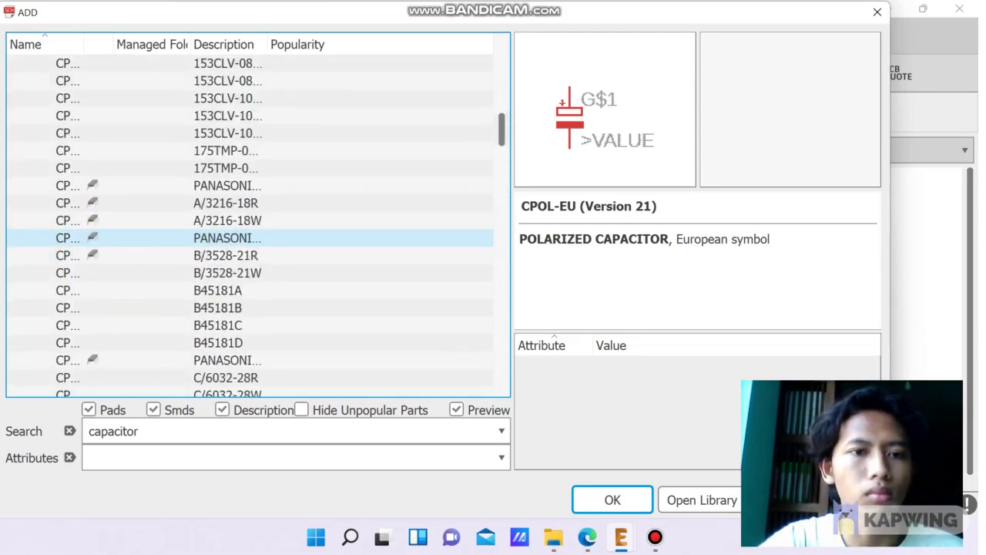
left_click(116, 202)
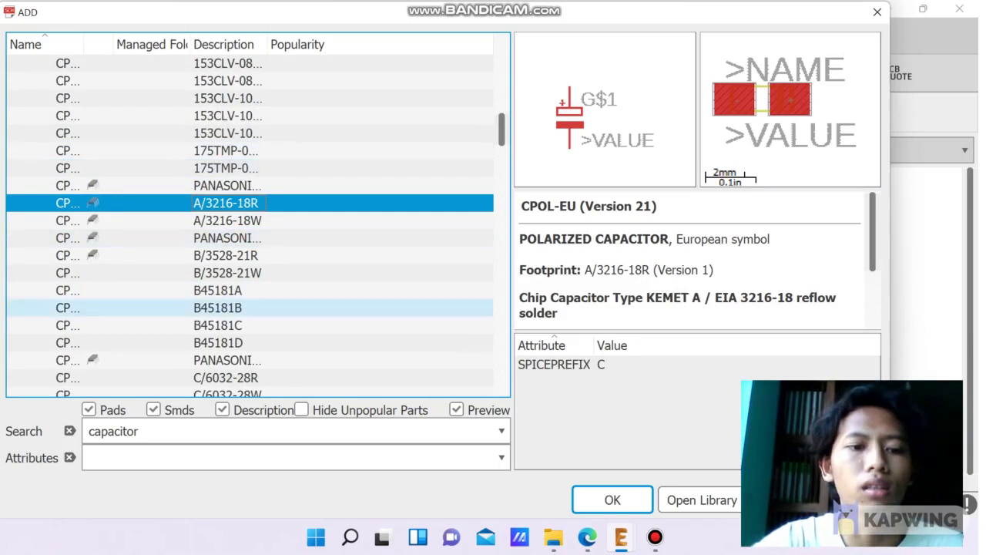
Exclude SMD parts from the results and repeat the library search for capacitor
left_click(154, 410)
left_click(153, 431)
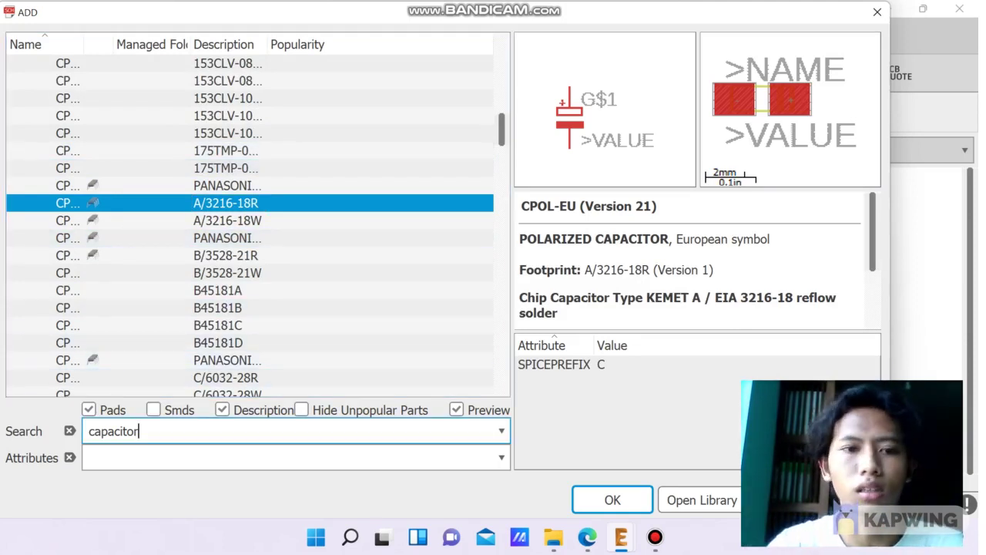
key("Return")
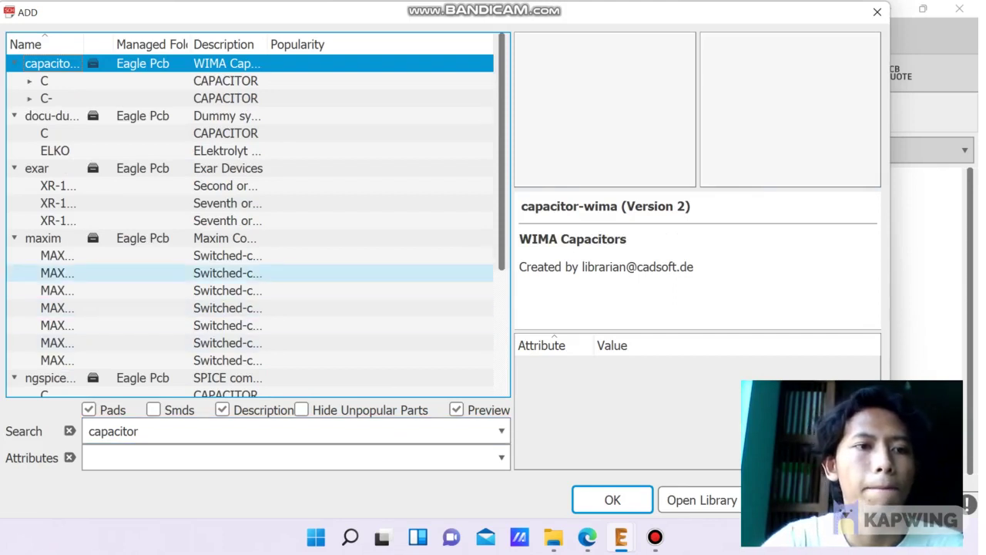
Find the rcl library in the results and expand its CPOL-EU polarized capacitor variants
scroll(231, 272, "down", 1)
scroll(231, 223, "down", 2)
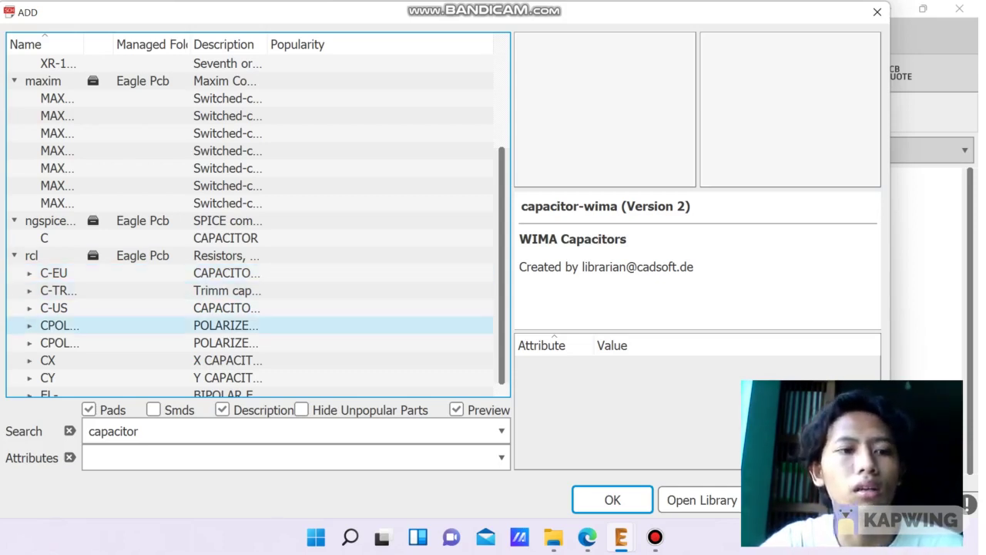
scroll(254, 291, "down", 1)
left_click(99, 291)
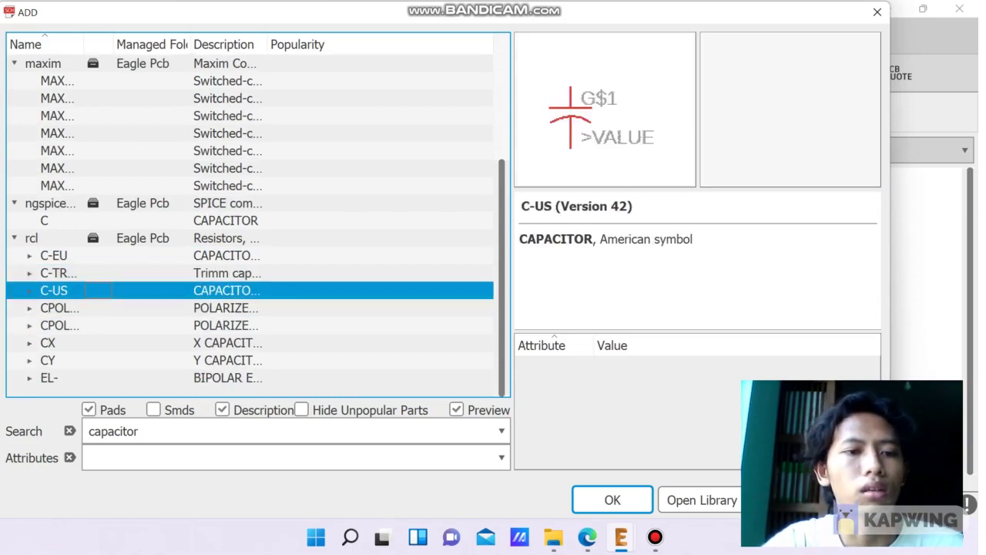
double_click(60, 309)
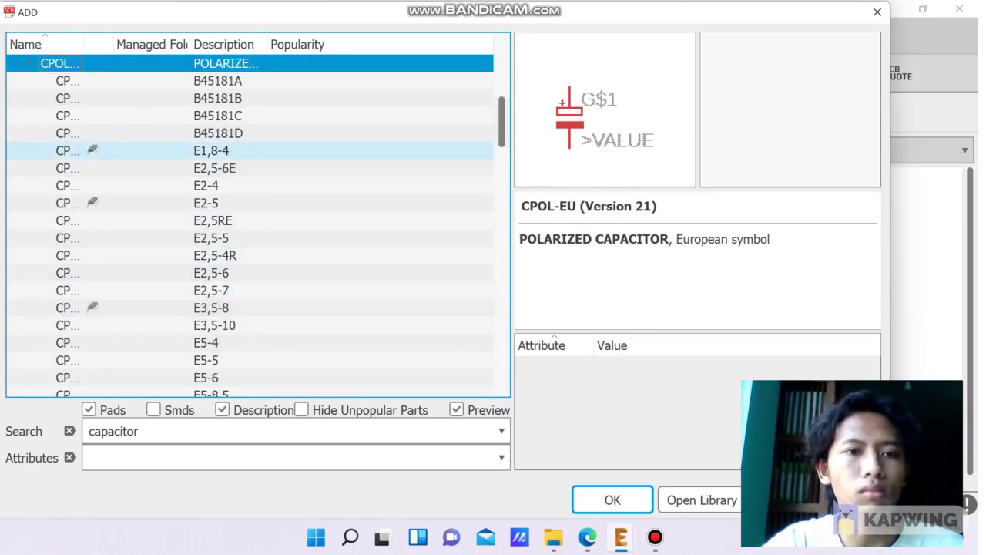
Preview the E1,8-4, E2-5, E3,5-8, E7,5-16 and TAP5-45 footprints of the CPOL-EU capacitor
left_click(224, 151)
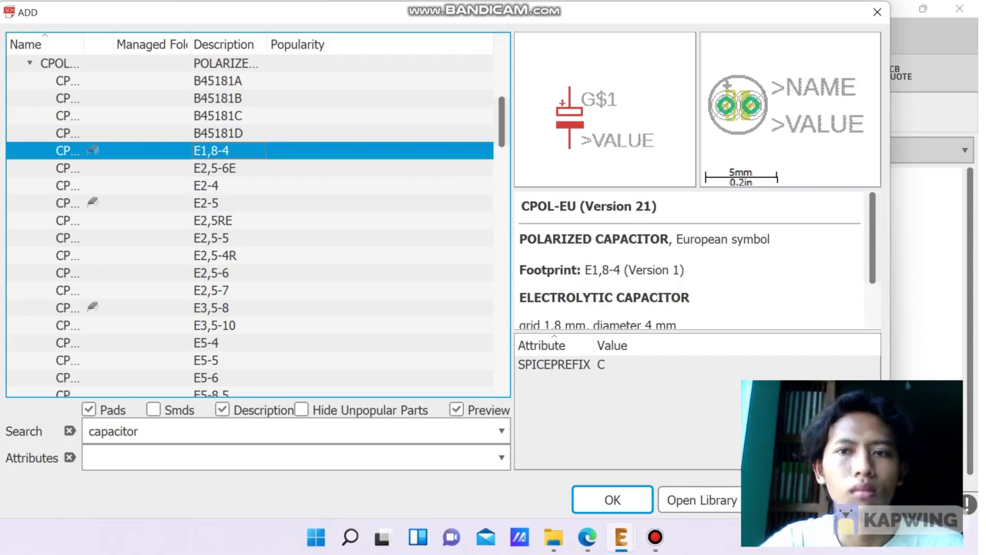
scroll(223, 146, "down", 2)
left_click(223, 98)
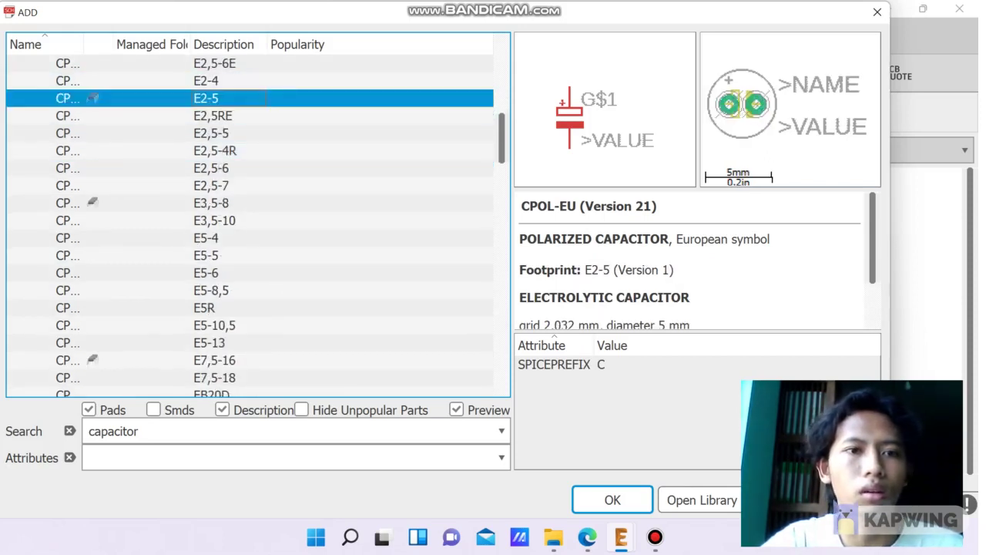
scroll(223, 116, "down", 2)
left_click(223, 98)
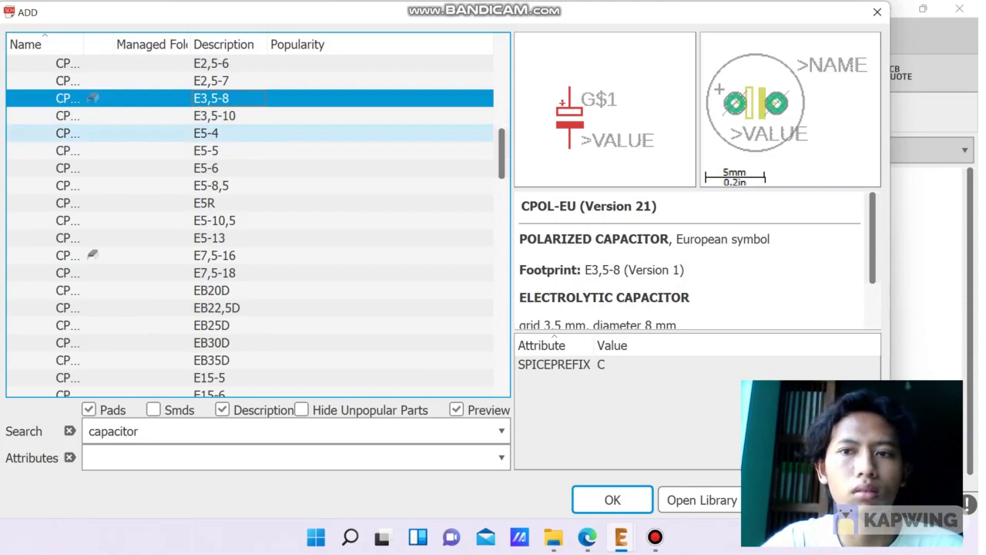
left_click(224, 255)
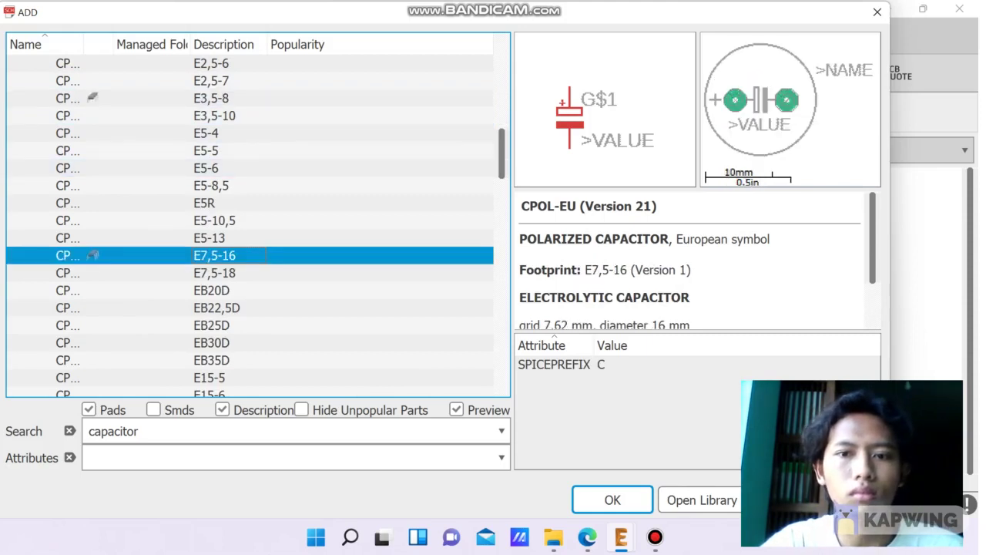
scroll(224, 255, "down", 16)
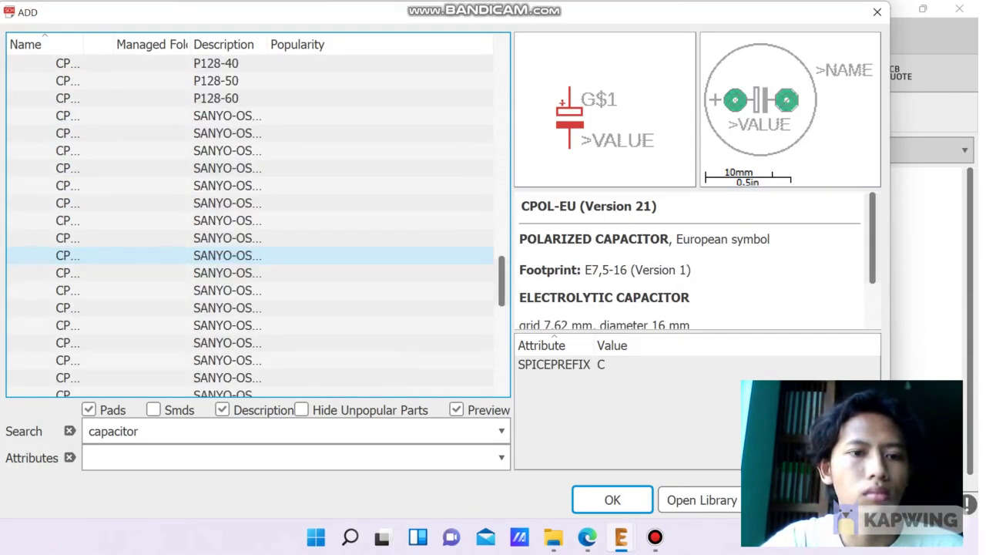
scroll(224, 255, "down", 4)
left_click(223, 220)
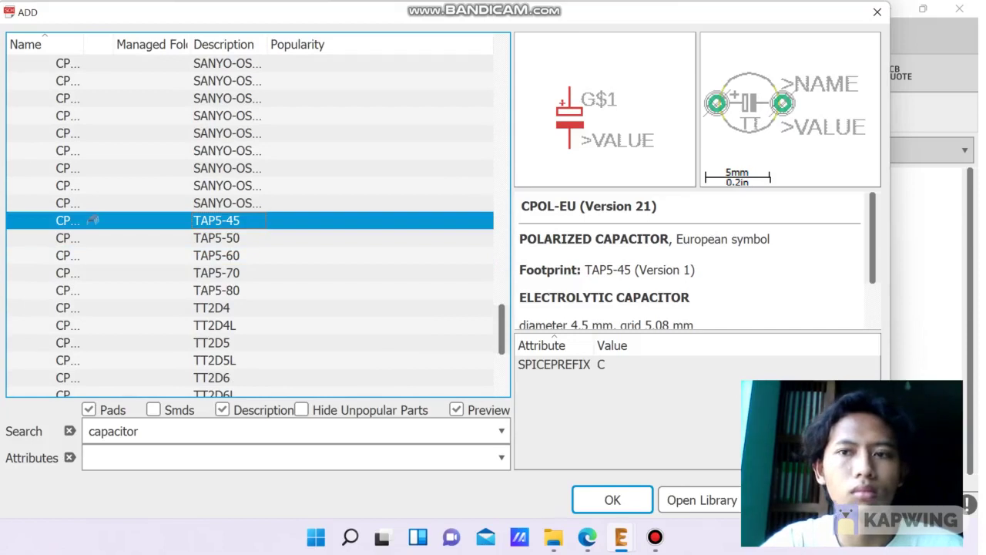
Expand the CPOL-US polarized capacitor and preview its E1,8-4, E2-5, E7,5-16 and TAP5-45 footprints
scroll(223, 231, "down", 5)
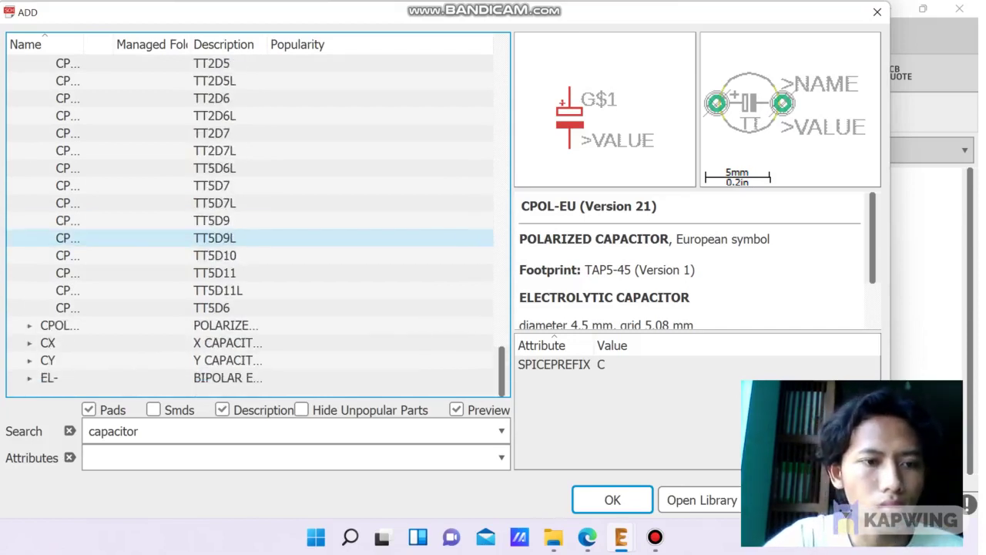
left_click(223, 325)
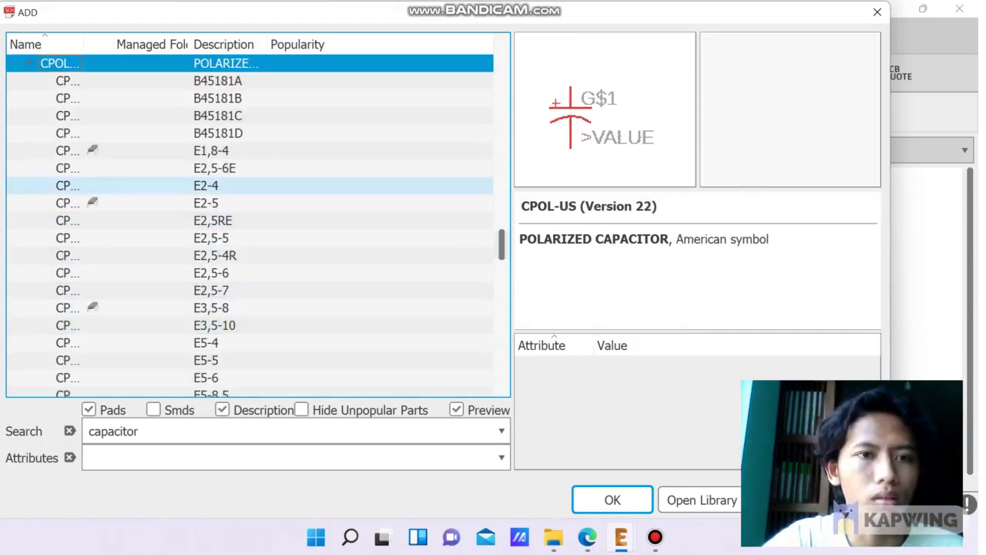
left_click(223, 151)
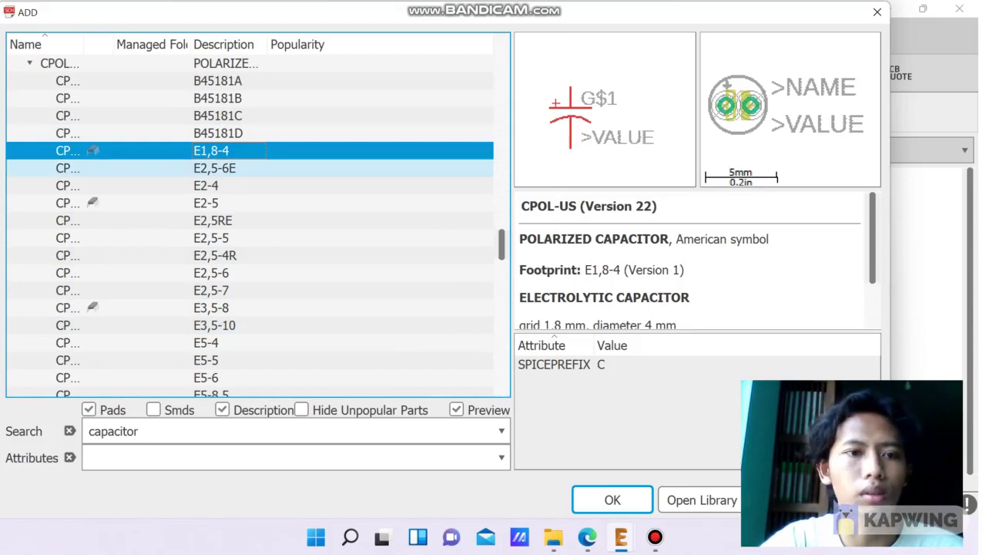
left_click(223, 203)
scroll(223, 202, "down", 5)
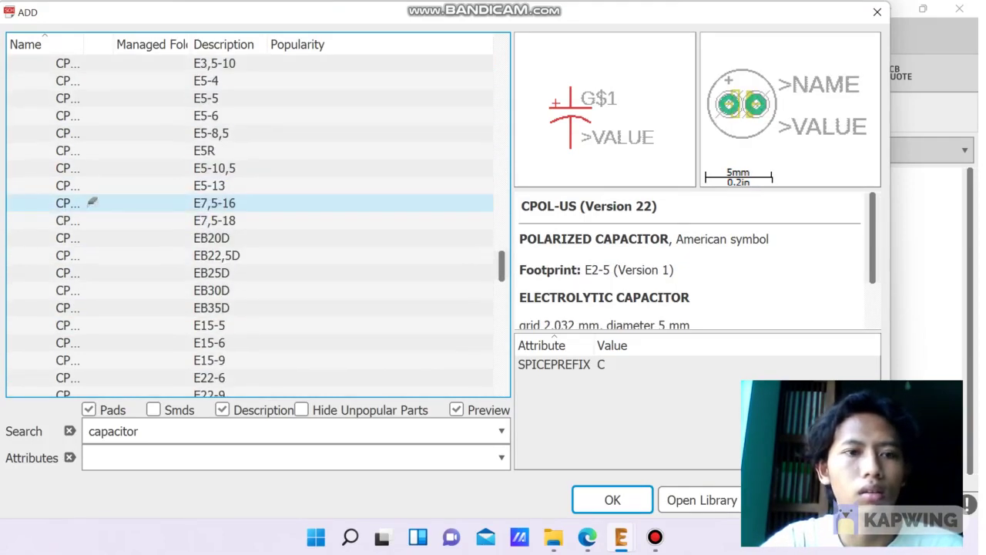
left_click(224, 203)
scroll(224, 202, "down", 12)
scroll(89, 324, "down", 4)
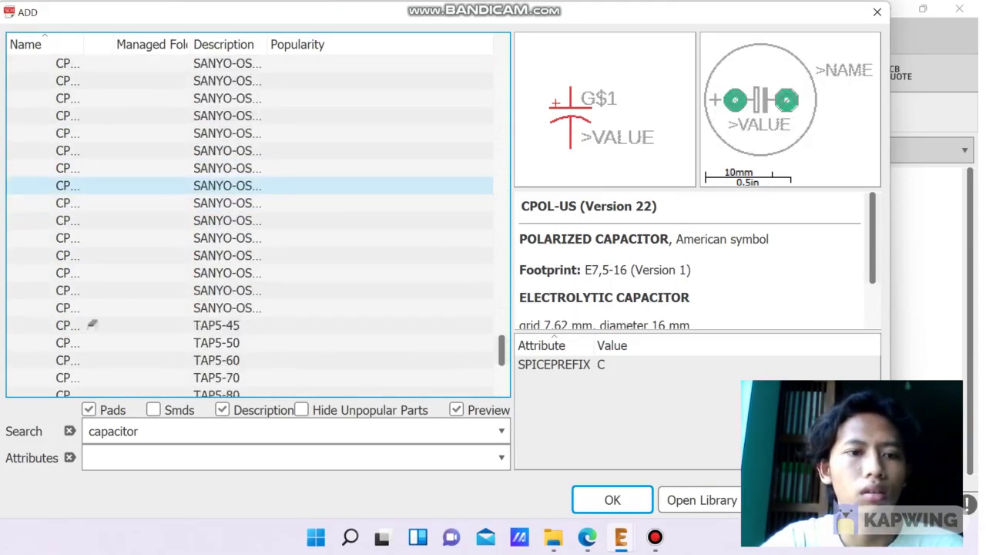
left_click(88, 324)
Return to the CPOL-EU variants, compare their footprints, and choose E7,5-16 for placement
scroll(89, 324, "down", 8)
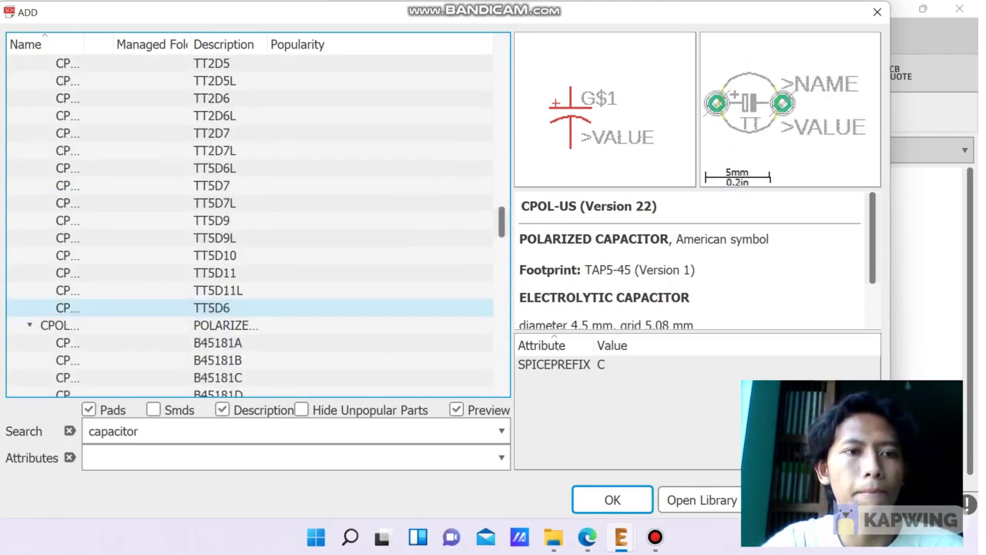
scroll(89, 308, "up", 20)
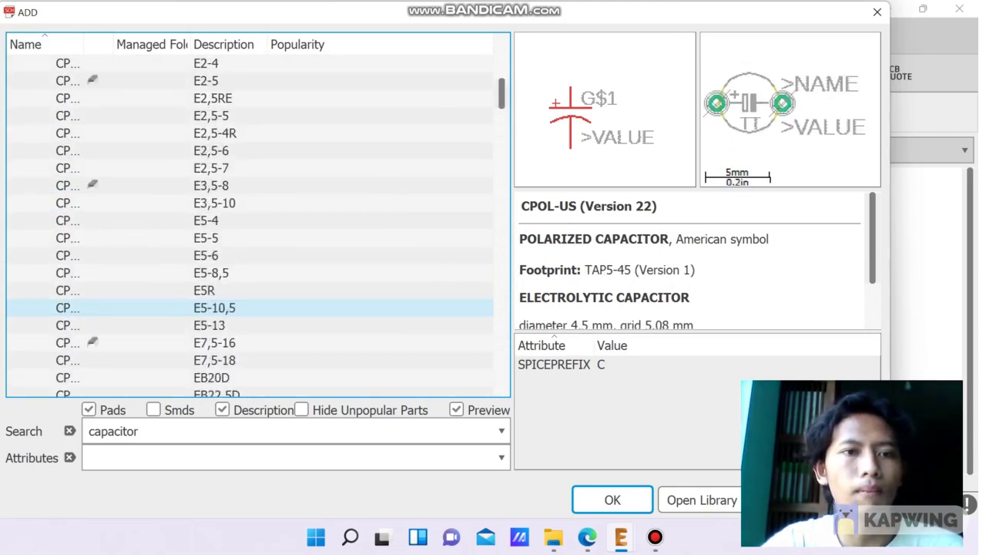
scroll(89, 307, "up", 5)
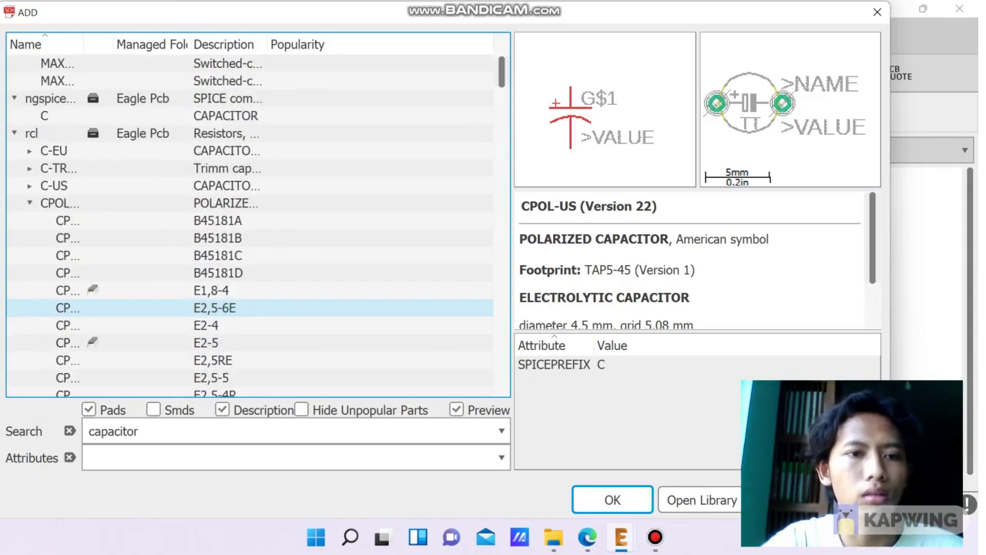
left_click(89, 289)
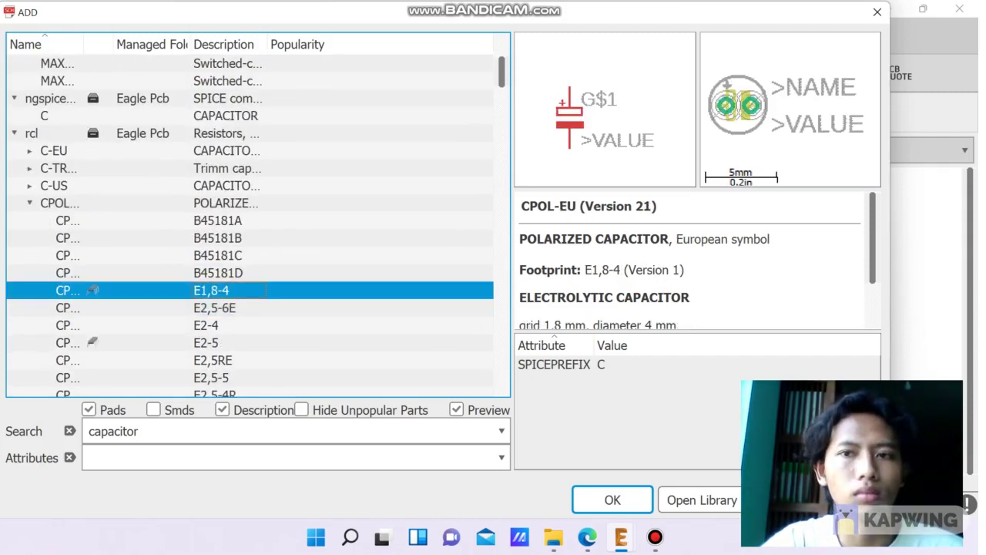
scroll(88, 289, "down", 1)
left_click(89, 290)
scroll(89, 290, "down", 3)
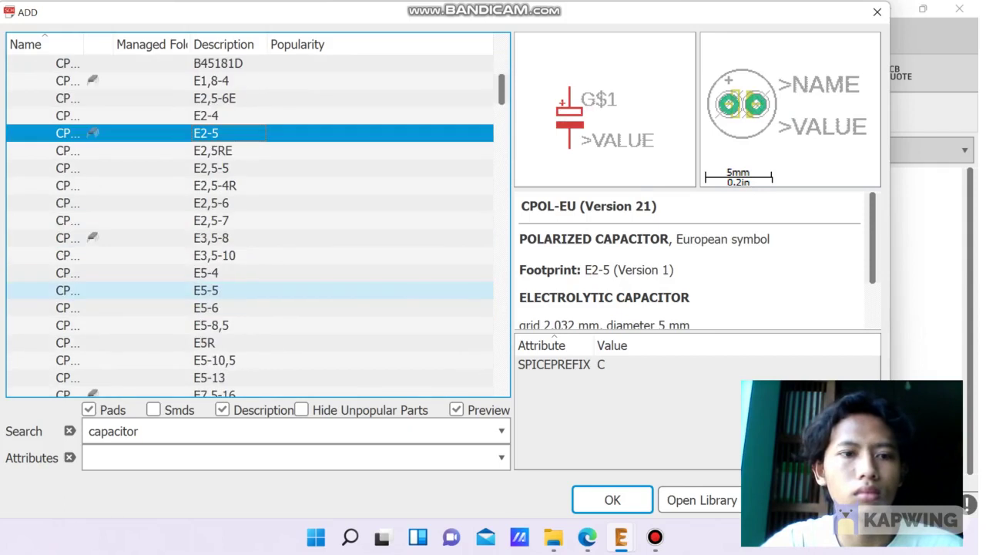
left_click(89, 237)
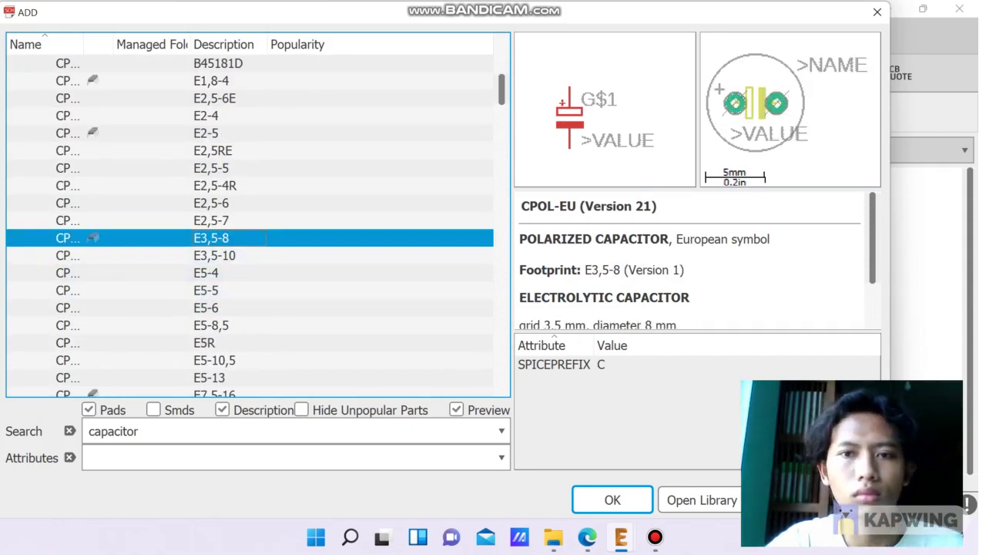
scroll(88, 255, "down", 2)
left_click(88, 290)
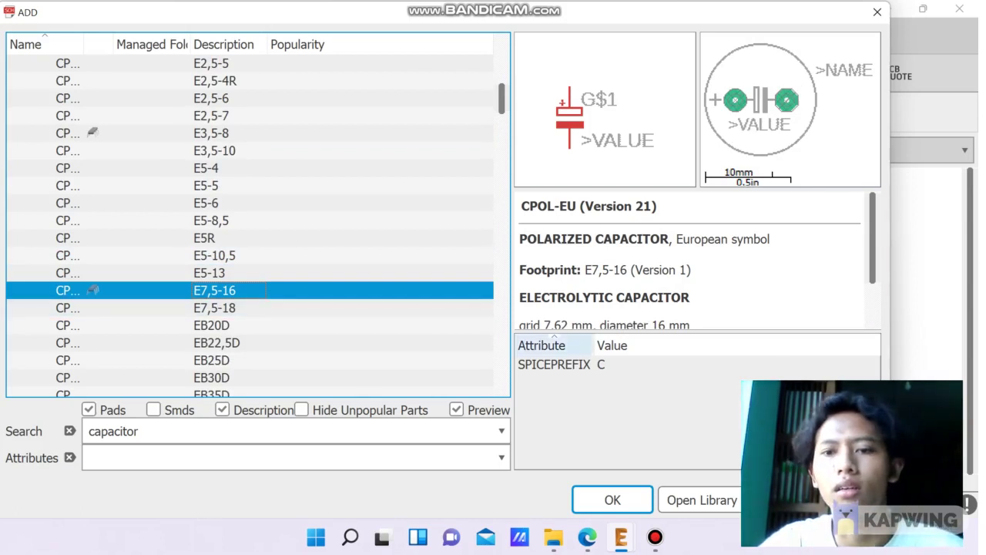
key("Return")
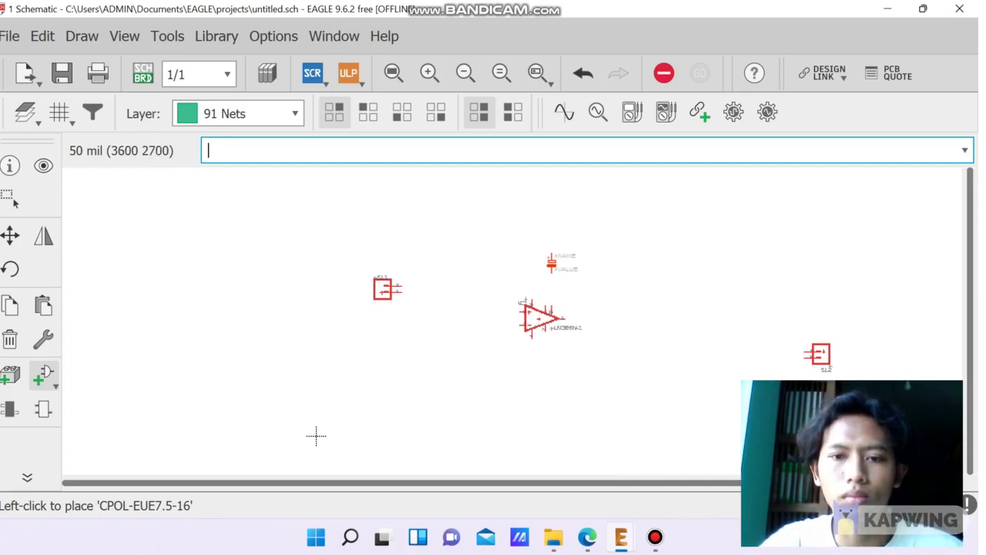
Place four CPOL-EU E7,5-16 capacitors: upright above and lower right of the amplifier, rotated right of it and beside the input-side connector
left_click(551, 266)
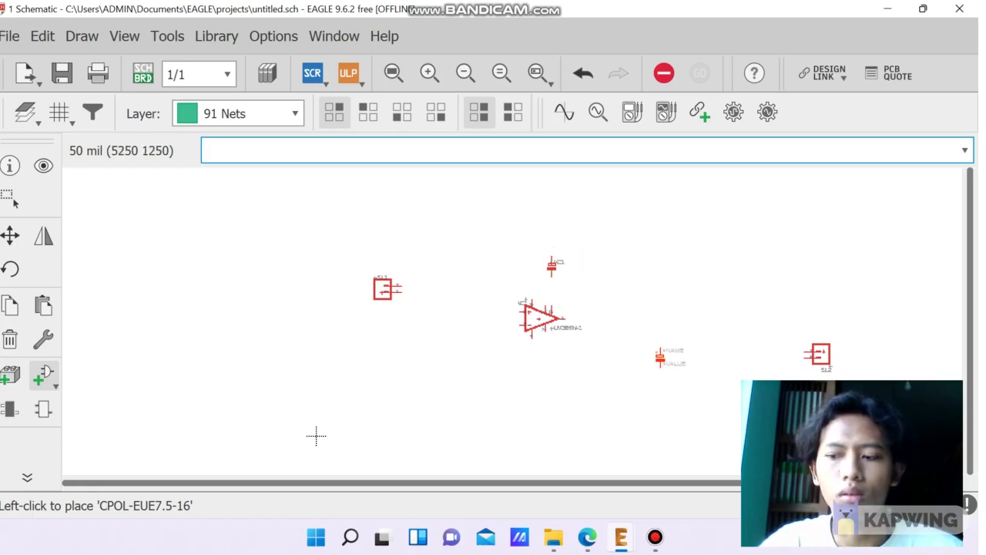
left_click(628, 377)
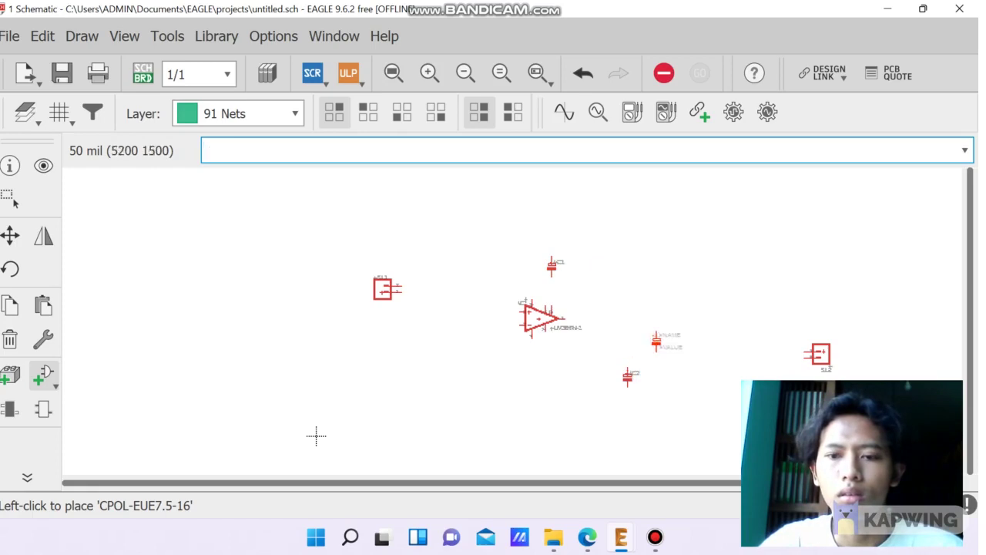
right_click(667, 331)
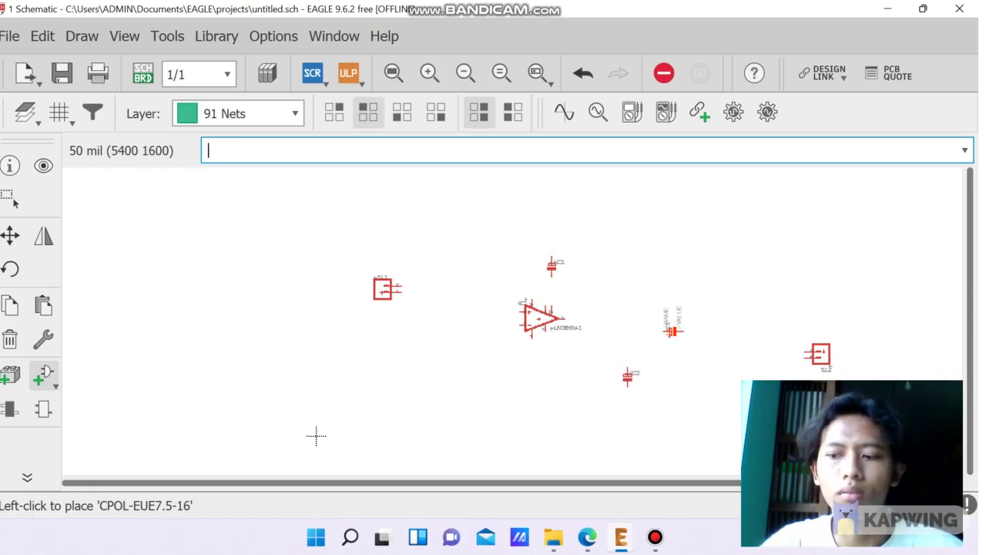
left_click(673, 331)
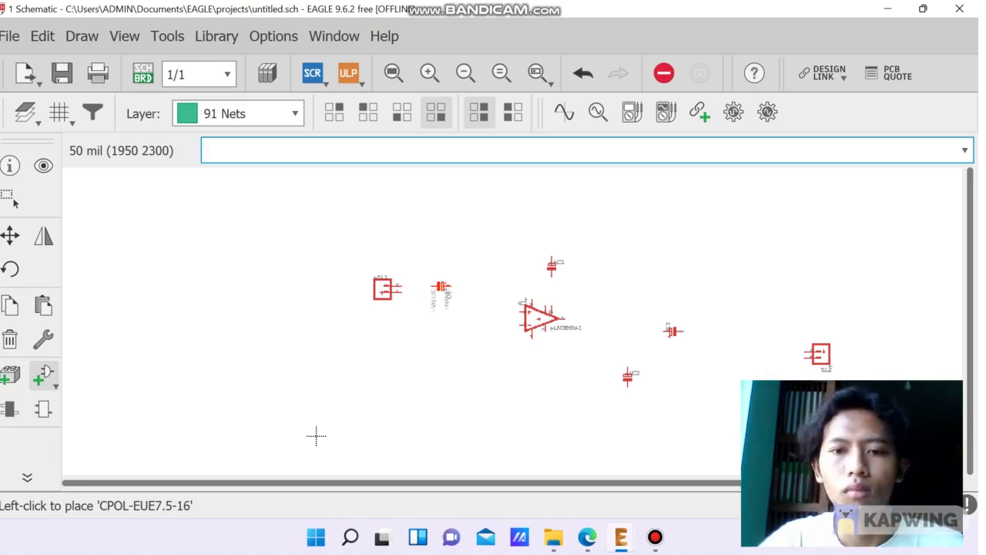
left_click(664, 73)
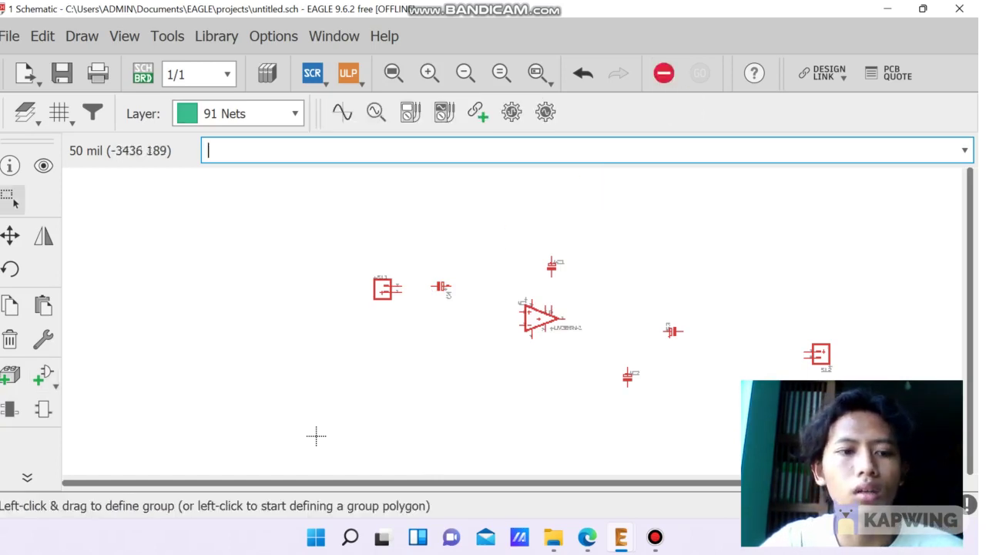
Reopen the part library, expand the C-EU capacitor in rcl, and preview its C025-025X050 footprint
left_click(10, 375)
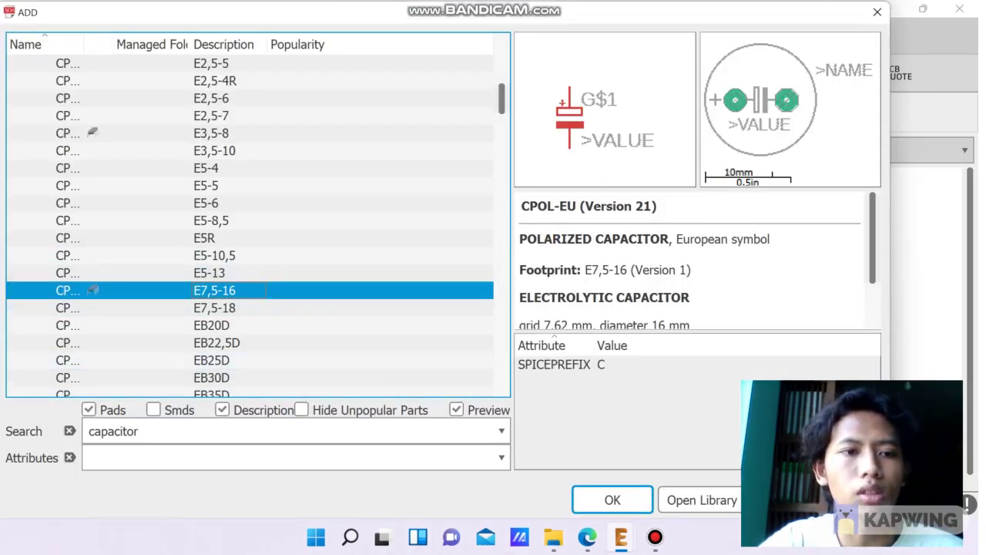
scroll(250, 289, "up", 8)
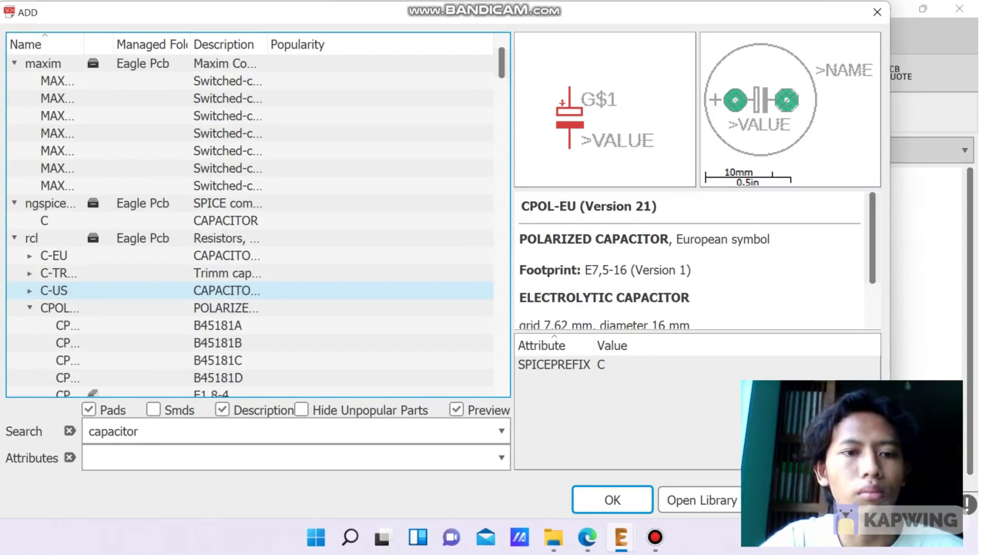
left_click(231, 255)
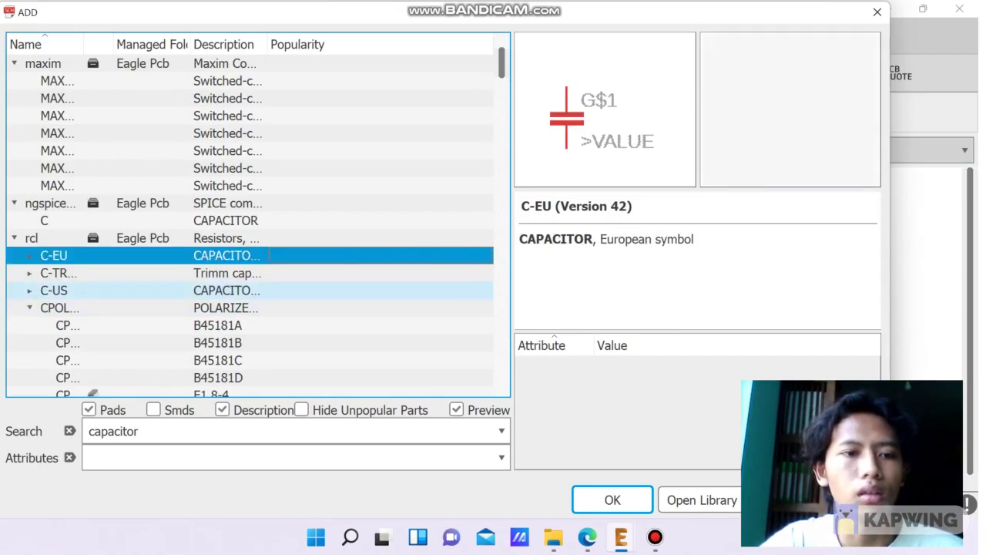
left_click(266, 290)
left_click(232, 255)
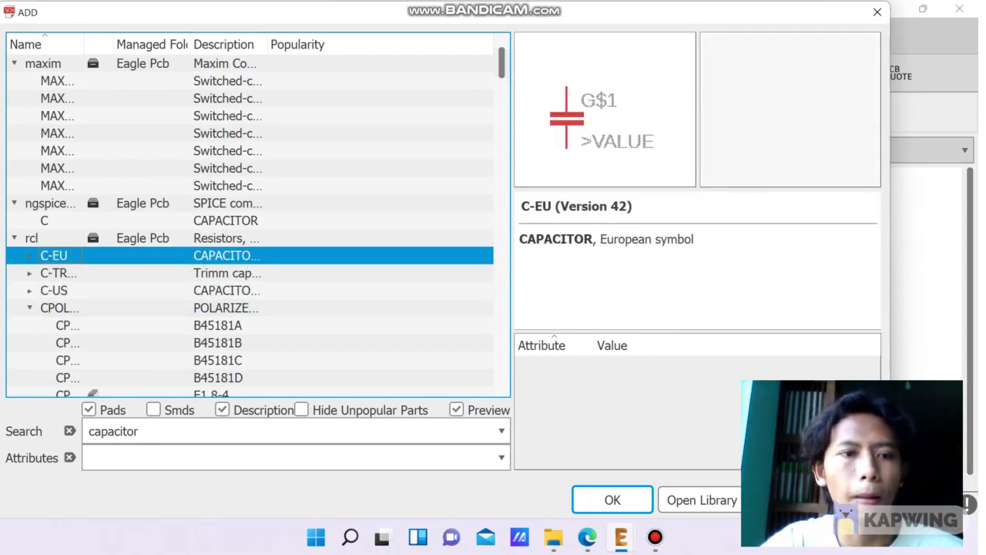
double_click(232, 255)
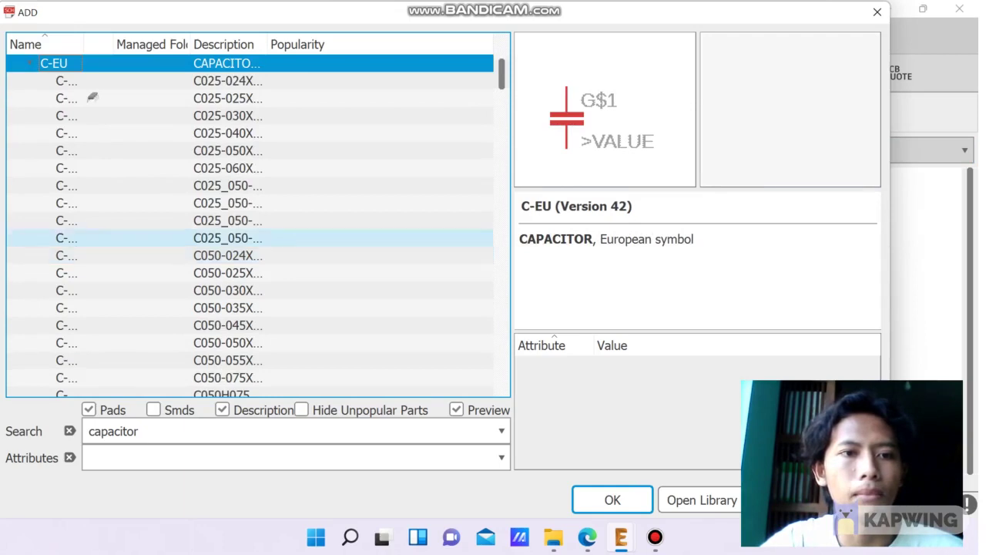
left_click(92, 97)
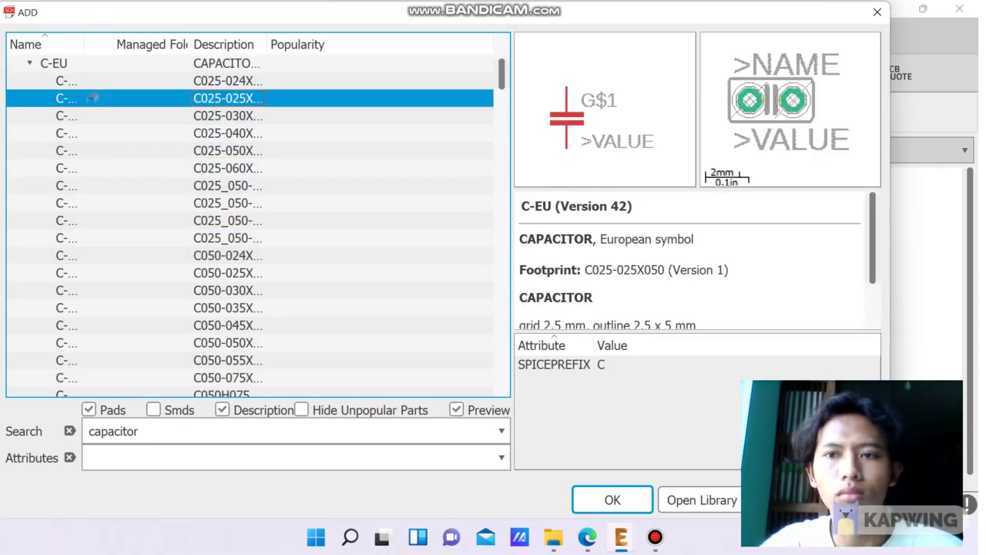
Expand the C-US capacitor variants and compare the C025-025X050 and C275-093X316 footprints
scroll(91, 154, "down", 13)
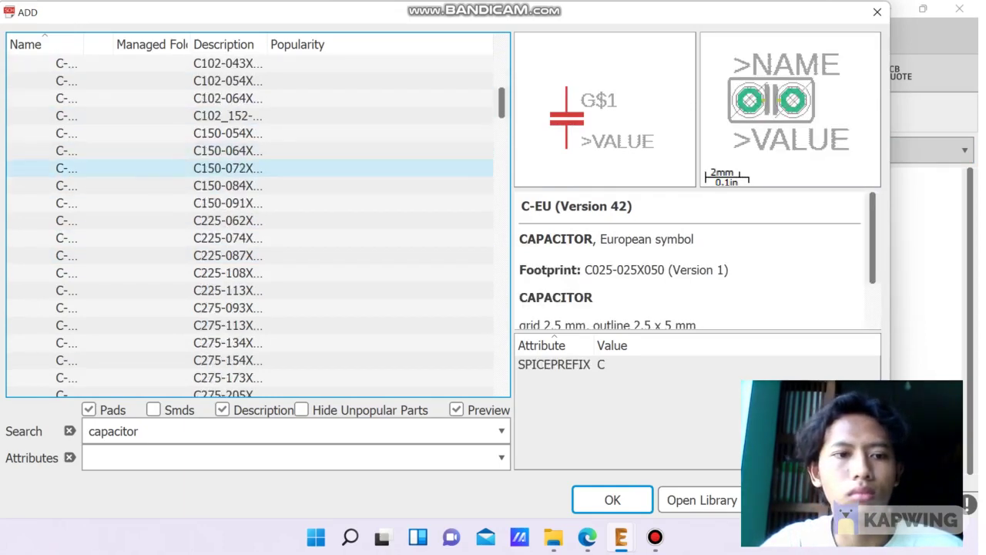
scroll(91, 168, "down", 3)
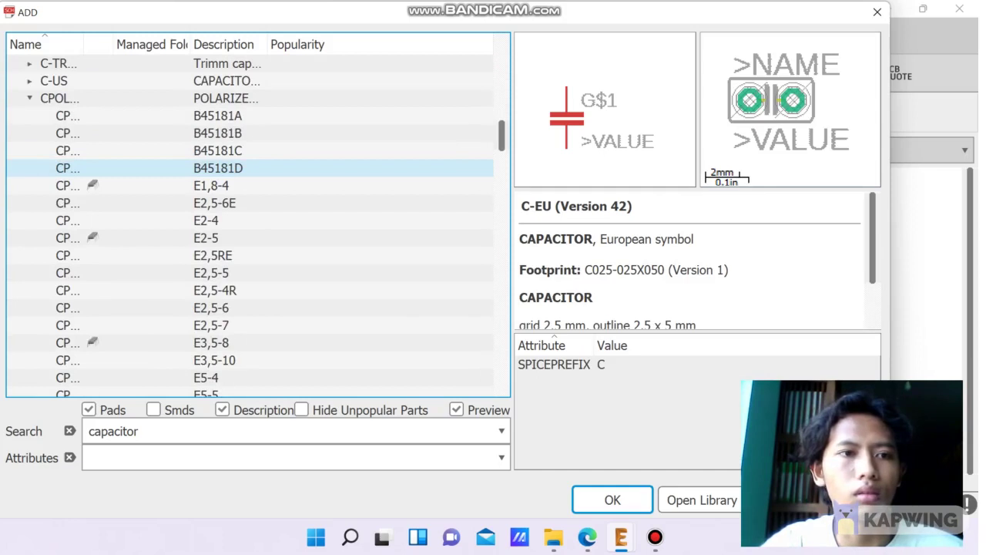
scroll(92, 159, "up", 2)
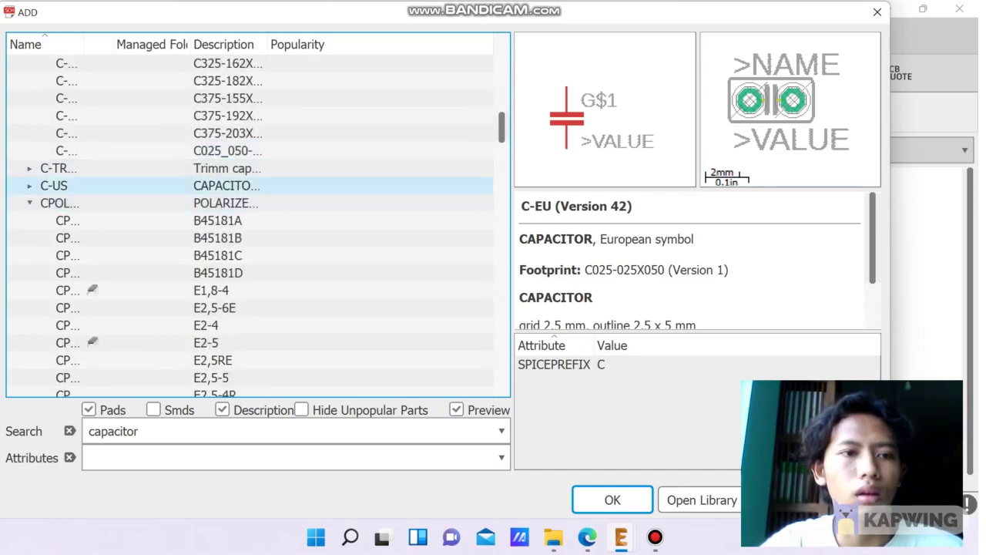
double_click(92, 184)
left_click(91, 98)
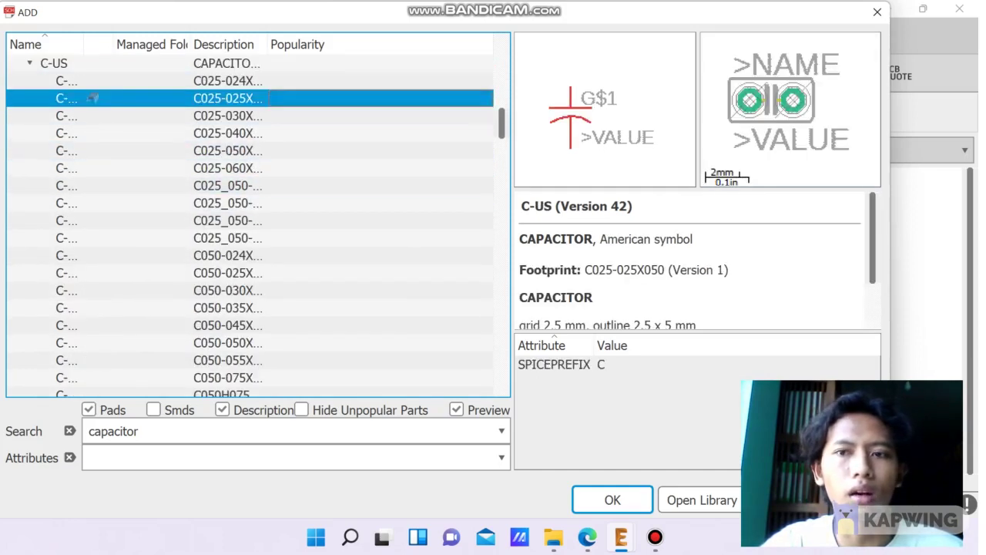
scroll(91, 203, "down", 1)
scroll(91, 203, "down", 10)
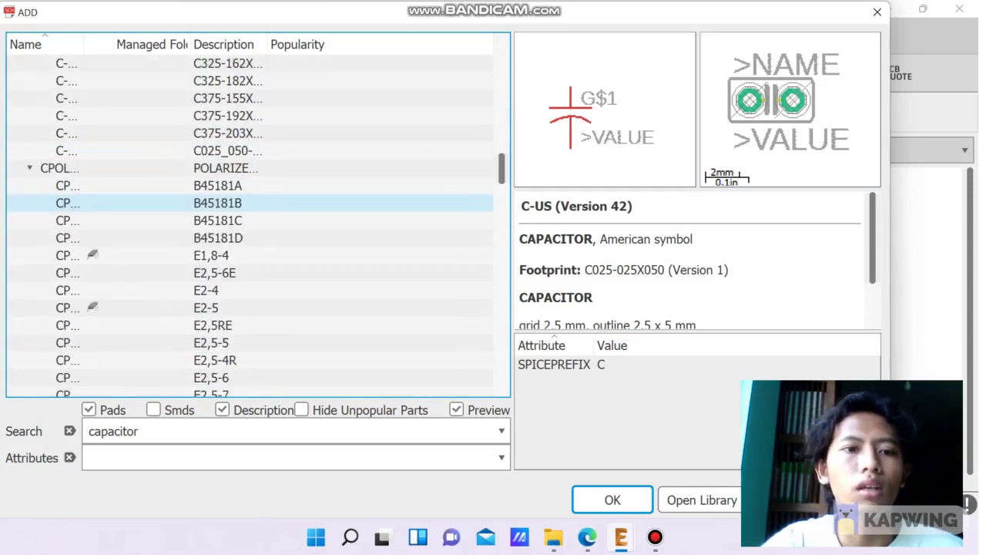
scroll(91, 202, "up", 5)
left_click(92, 202)
scroll(92, 202, "up", 6)
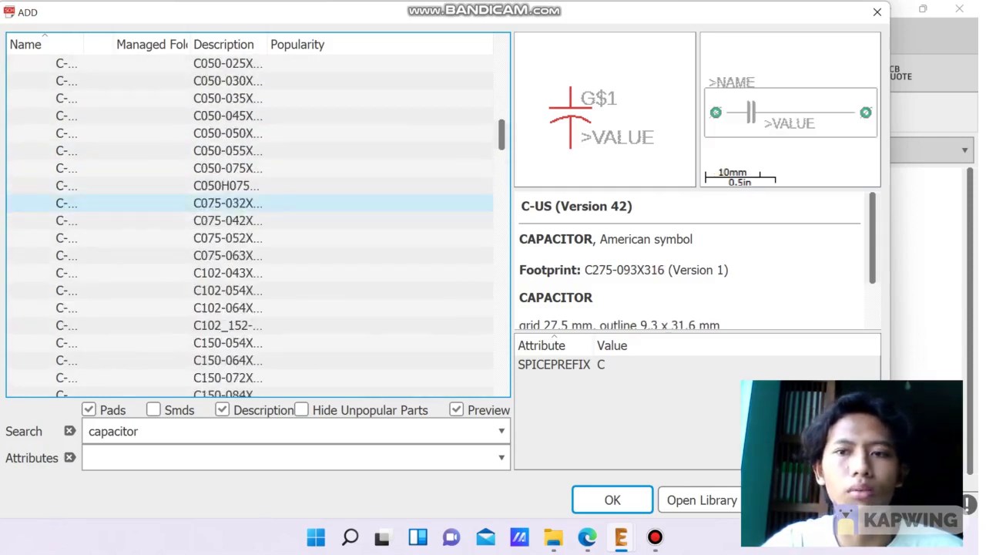
scroll(92, 203, "down", 1)
left_click(92, 202)
left_click(92, 151)
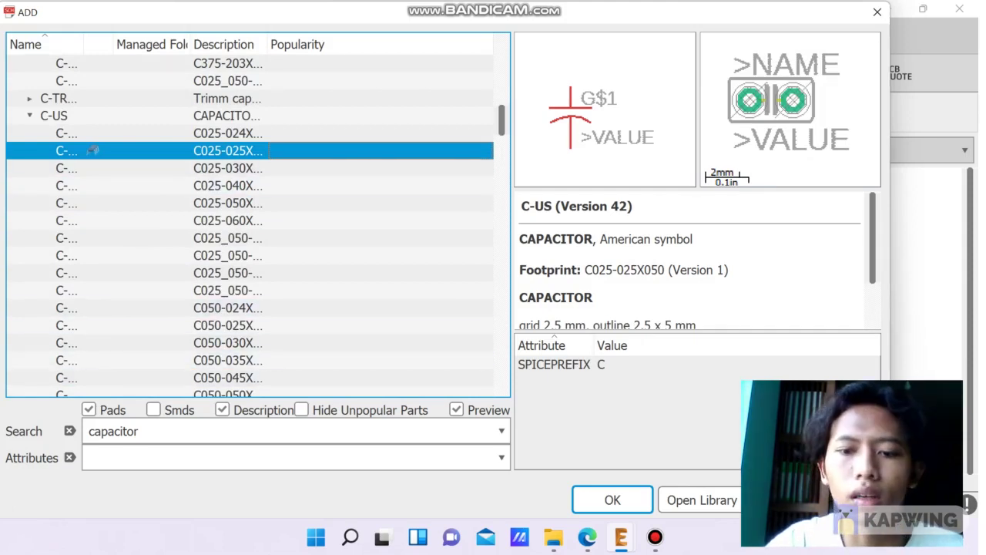
double_click(92, 150)
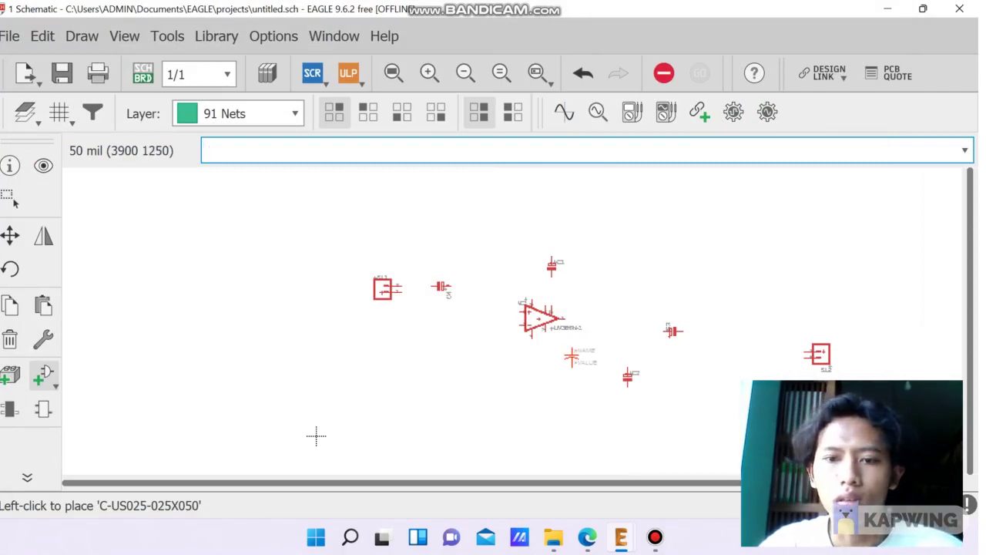
right_click(551, 385)
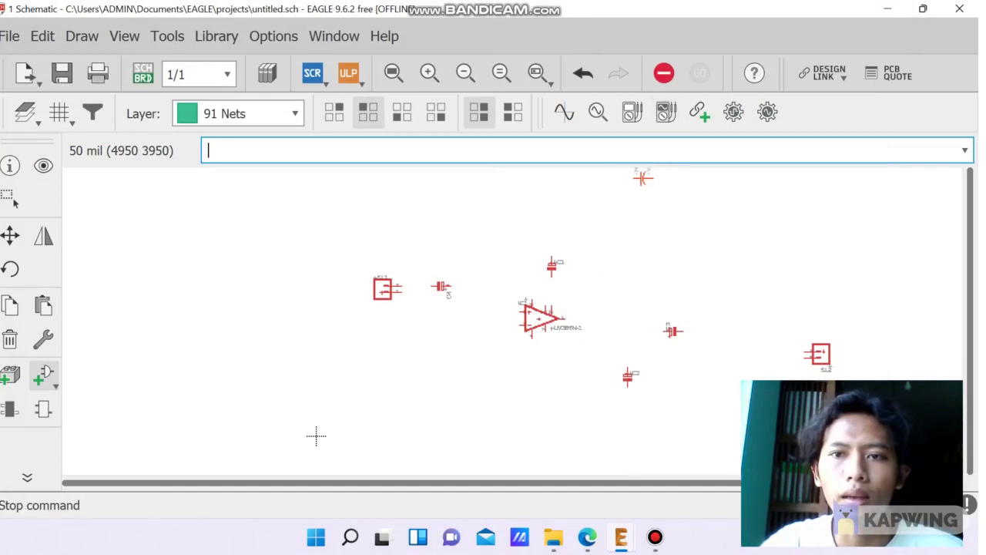
left_click(663, 73)
Add a C-EU capacitor with the C025-025X050 footprint and place one upright below the amplifier IC
left_click(44, 375)
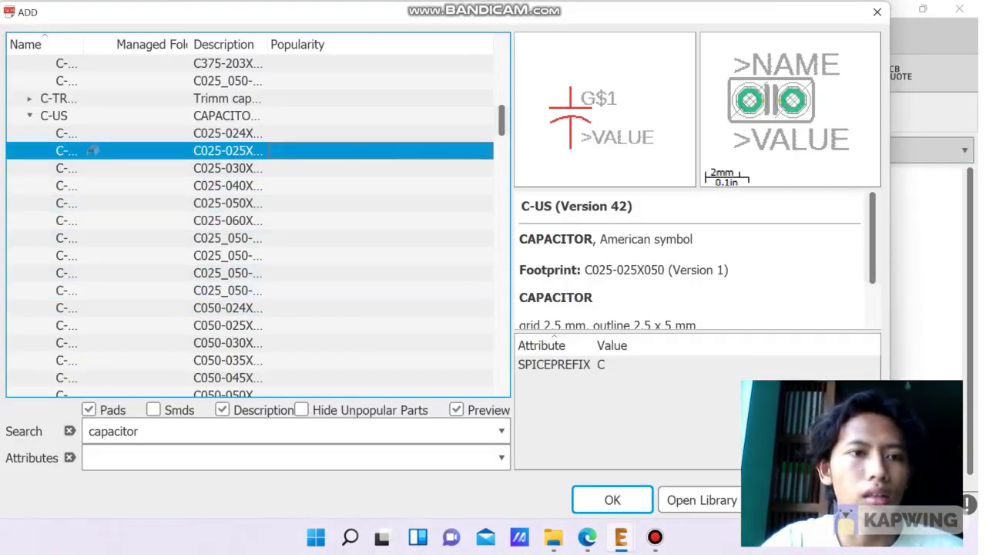
scroll(250, 224, "up", 3)
scroll(251, 223, "down", 11)
scroll(250, 223, "up", 4)
scroll(250, 223, "up", 4)
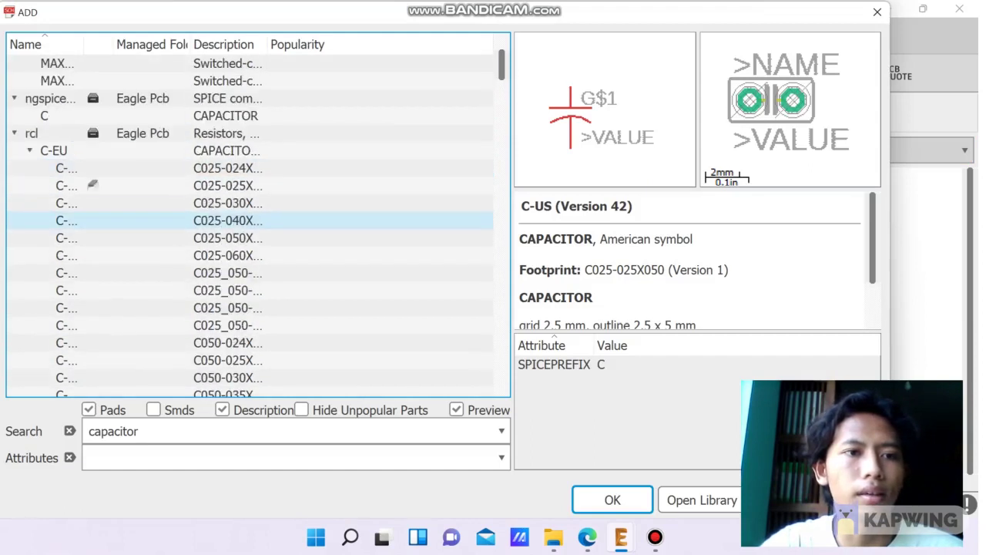
scroll(250, 223, "down", 1)
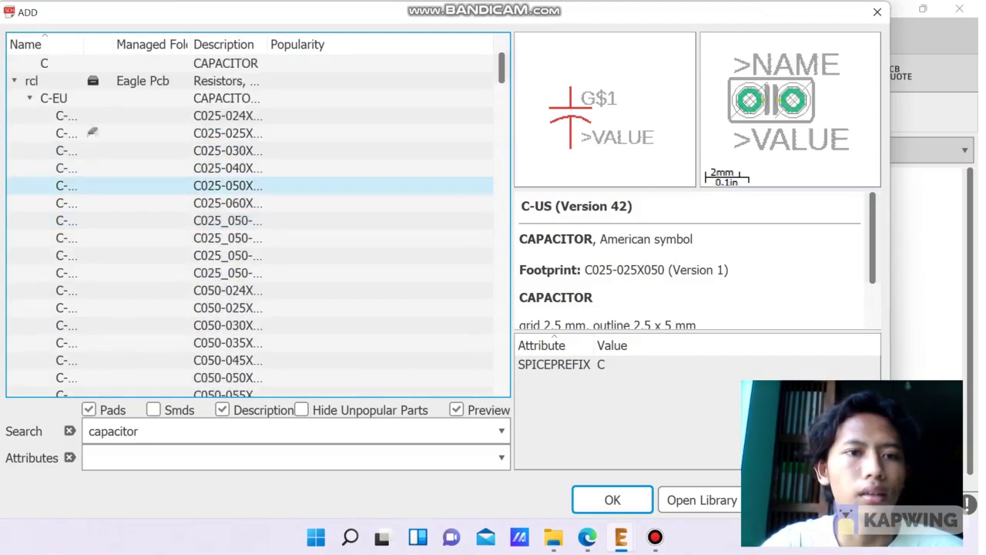
left_click(92, 133)
left_click(612, 500)
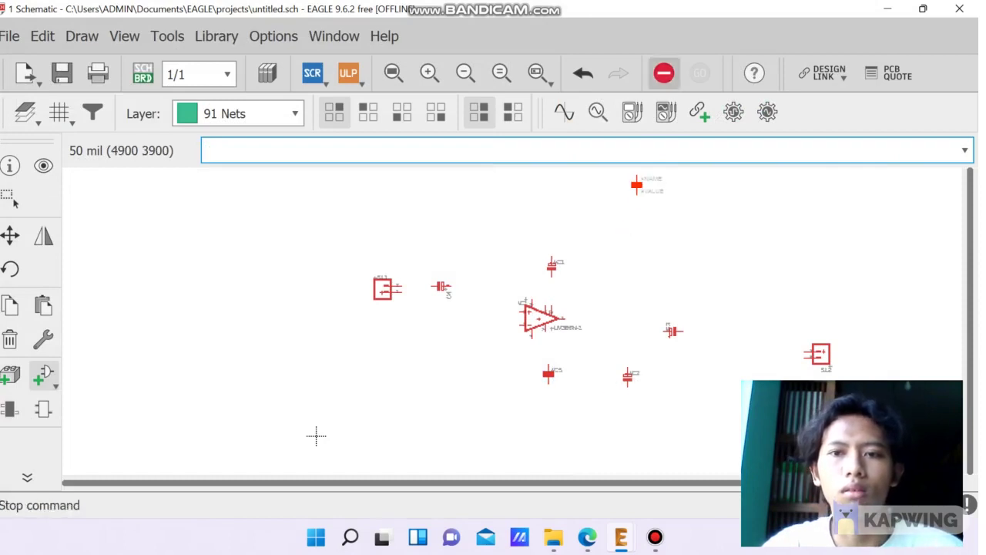
left_click(663, 73)
scroll(316, 436, "up", 3)
scroll(132, 458, "up", 2)
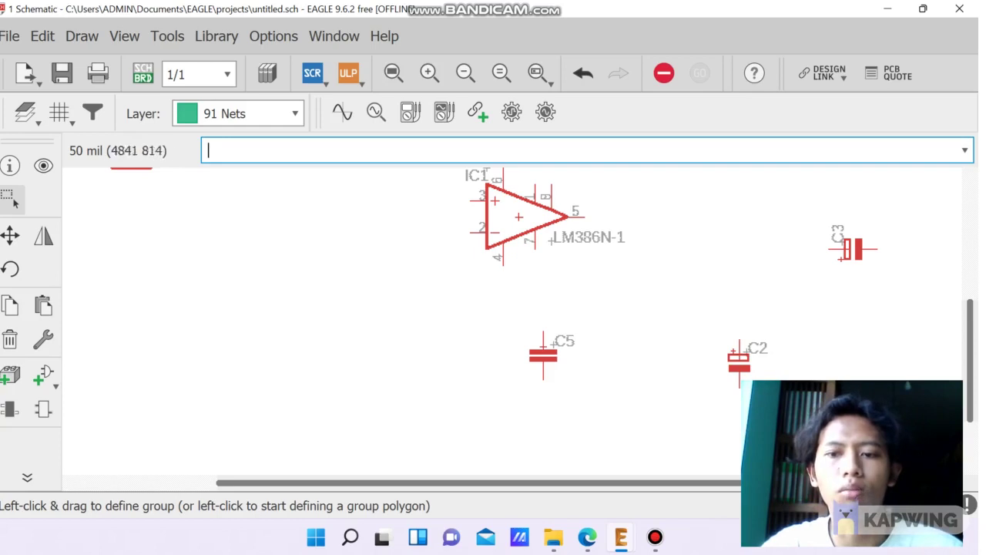
scroll(323, 436, "down", 3)
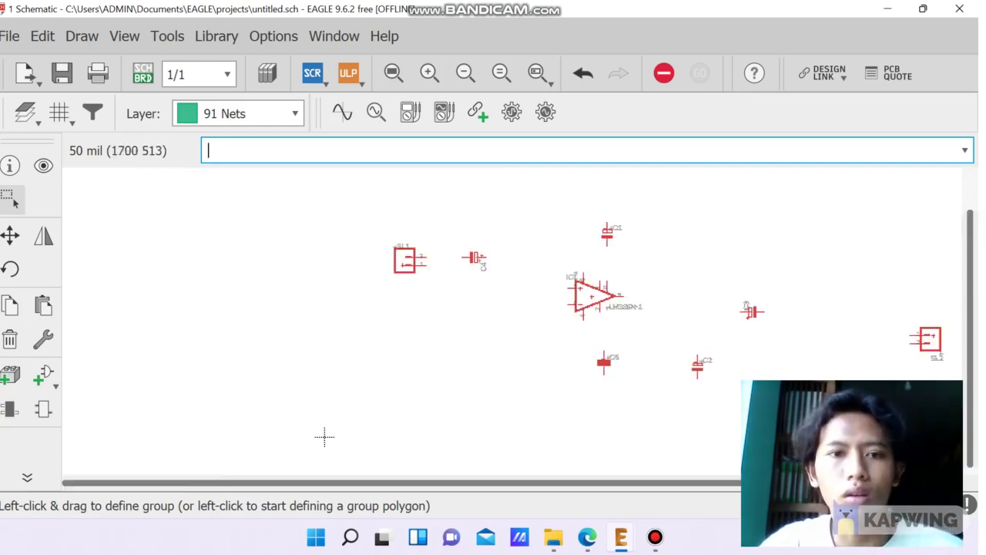
Search the part library for potentiometer
left_click(43, 376)
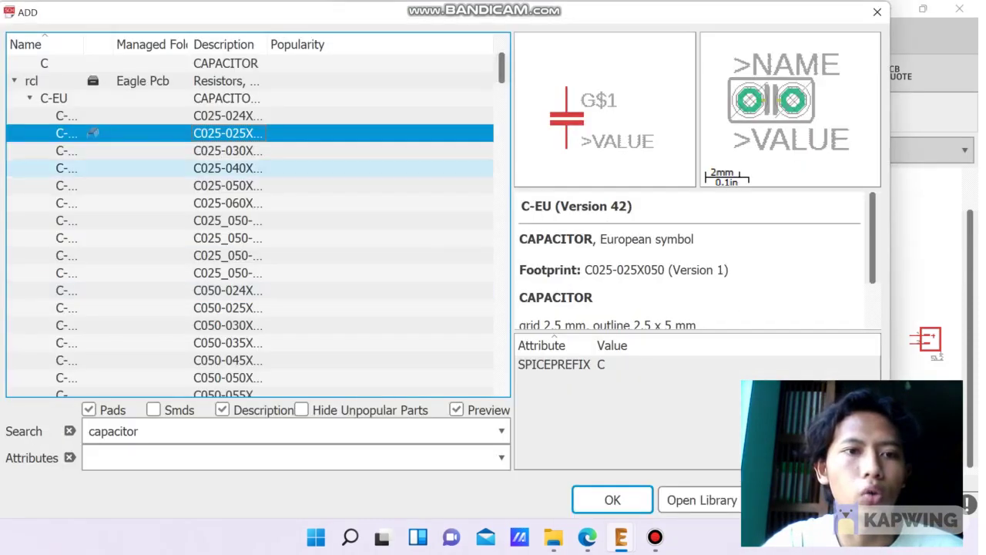
left_click_drag(139, 431, 88, 432)
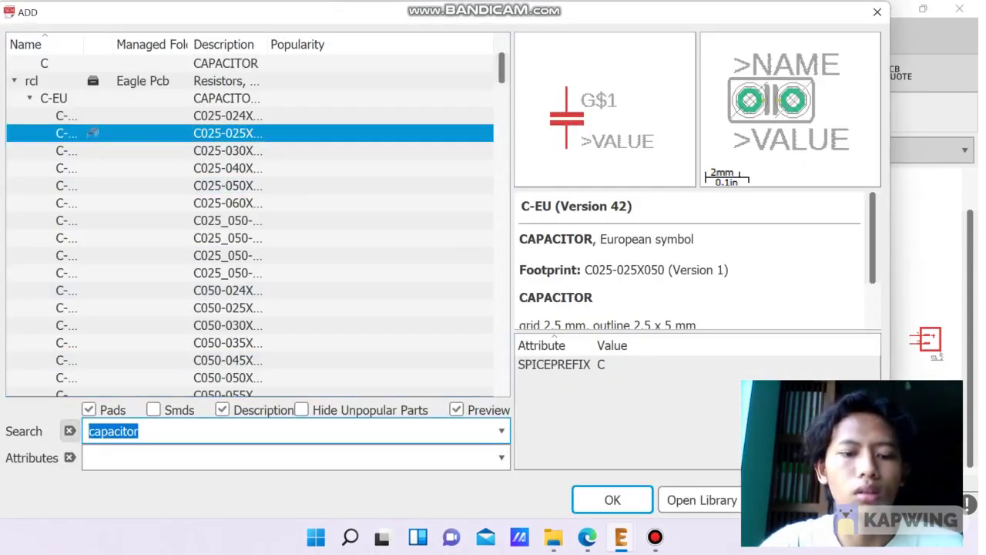
type("potentiometer")
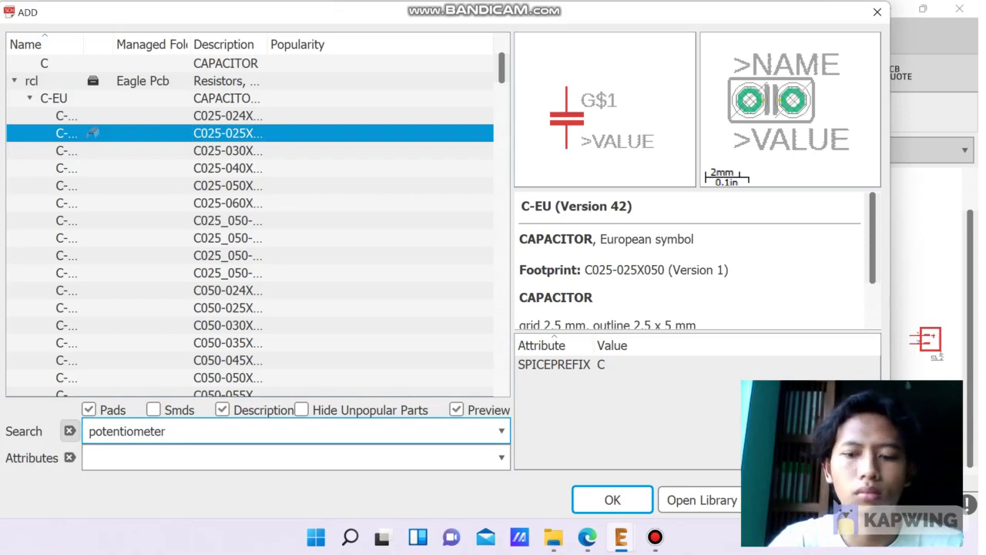
key("Return")
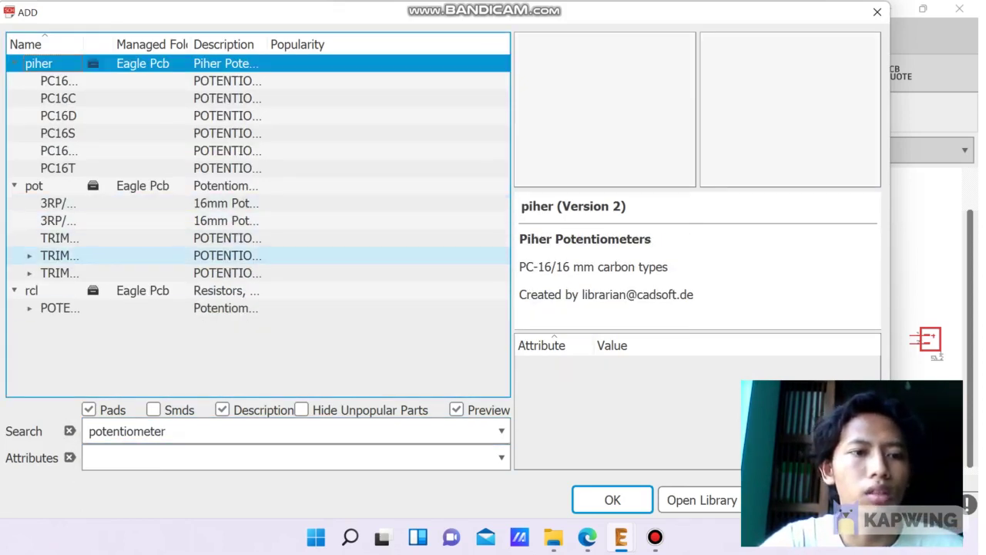
Preview the TRIM_EU- symbol, expand rcl's POTENTIOMETER_ device, and compare its PT-10, PT-10S and PT-SPIN footprints
left_click(151, 255)
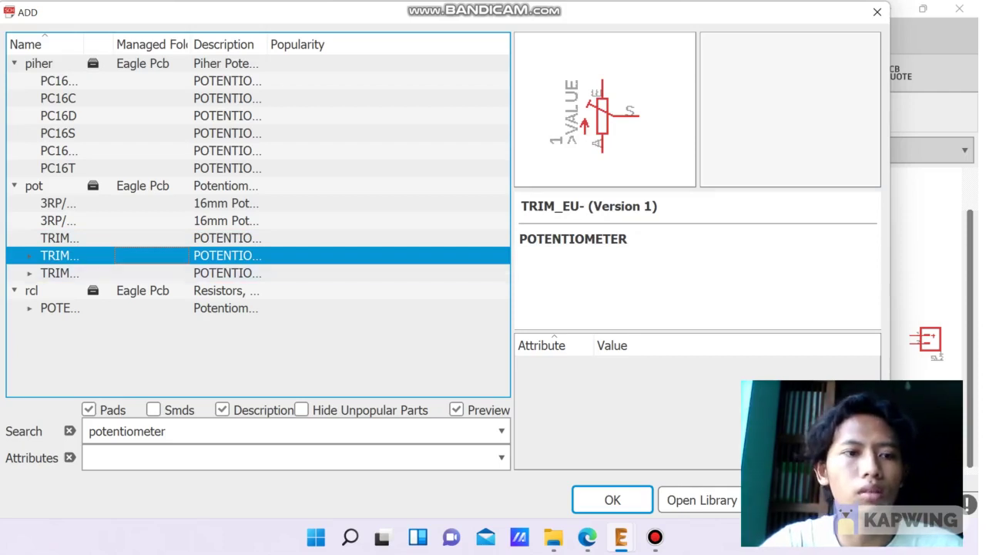
left_click(62, 308)
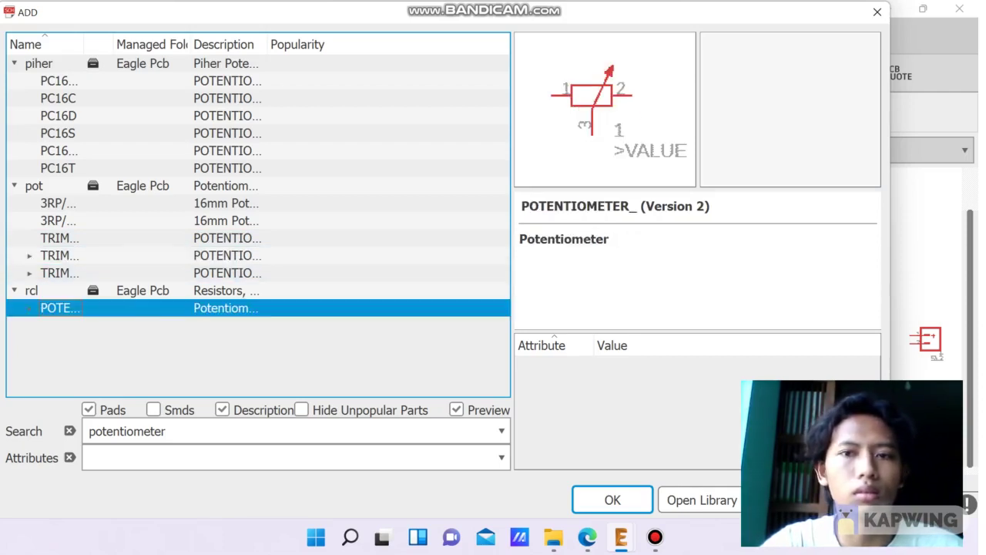
left_click(29, 308)
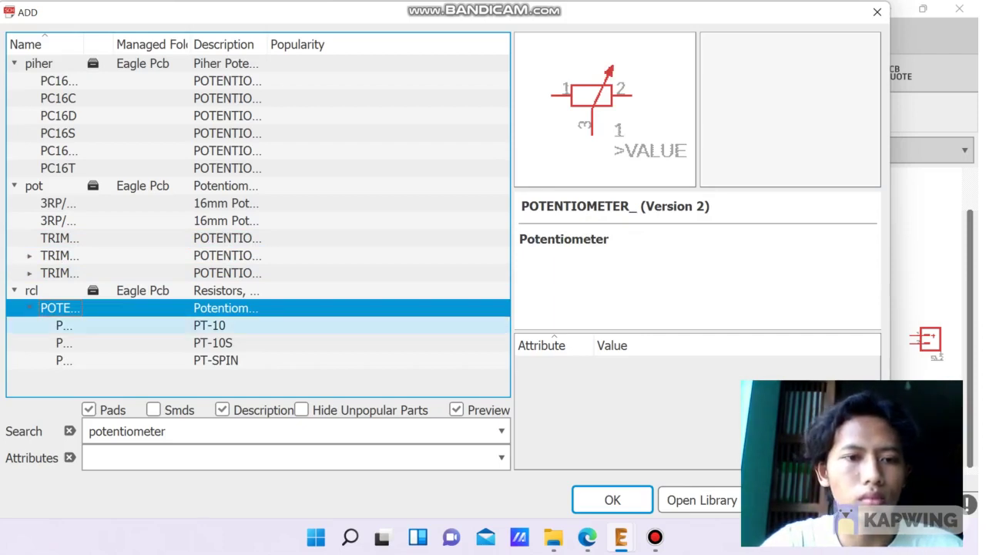
left_click(154, 325)
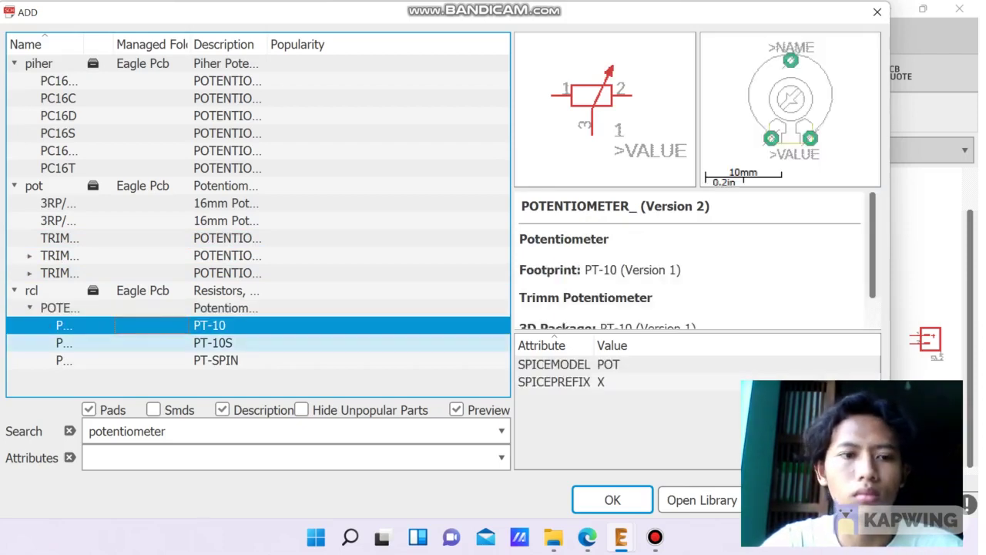
left_click(154, 343)
left_click(154, 359)
left_click(154, 343)
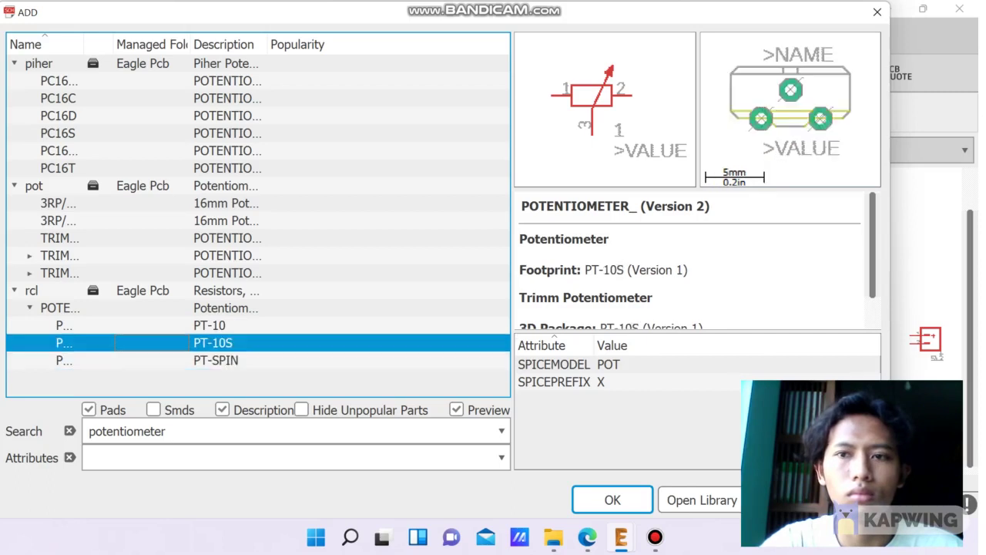
Add the POTENTIOMETER_ part with the PT-10S footprint and place it upright between capacitor C4 and the amplifier IC
left_click(154, 360)
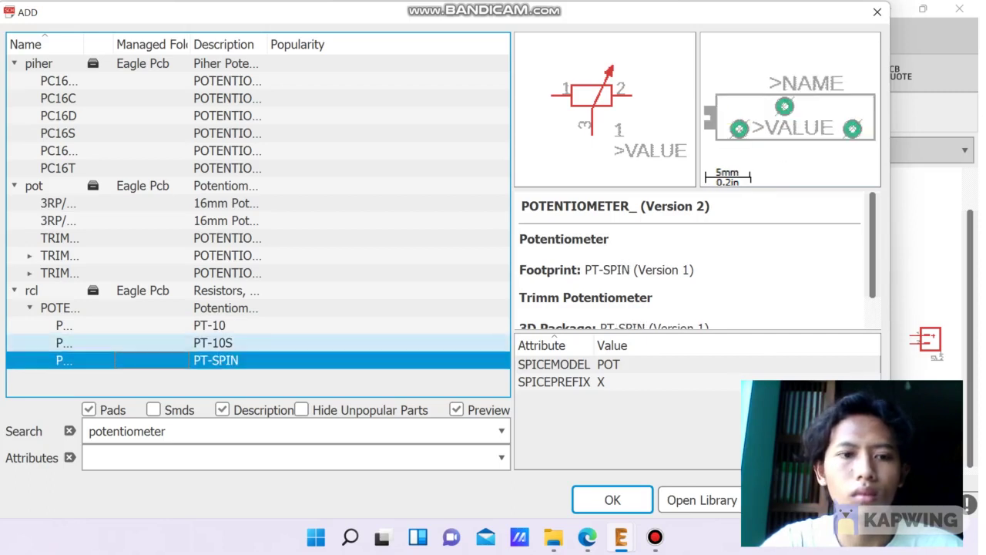
left_click(154, 343)
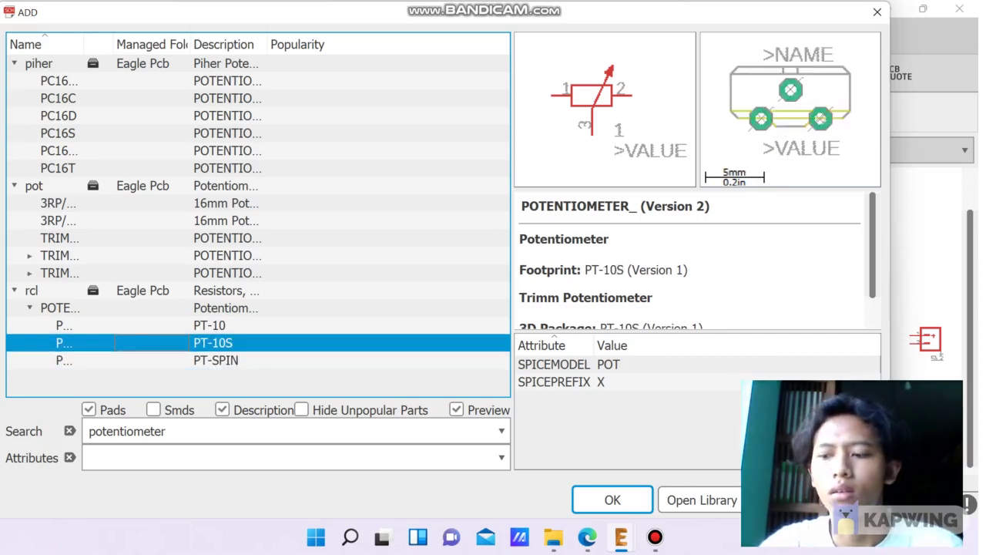
left_click(613, 500)
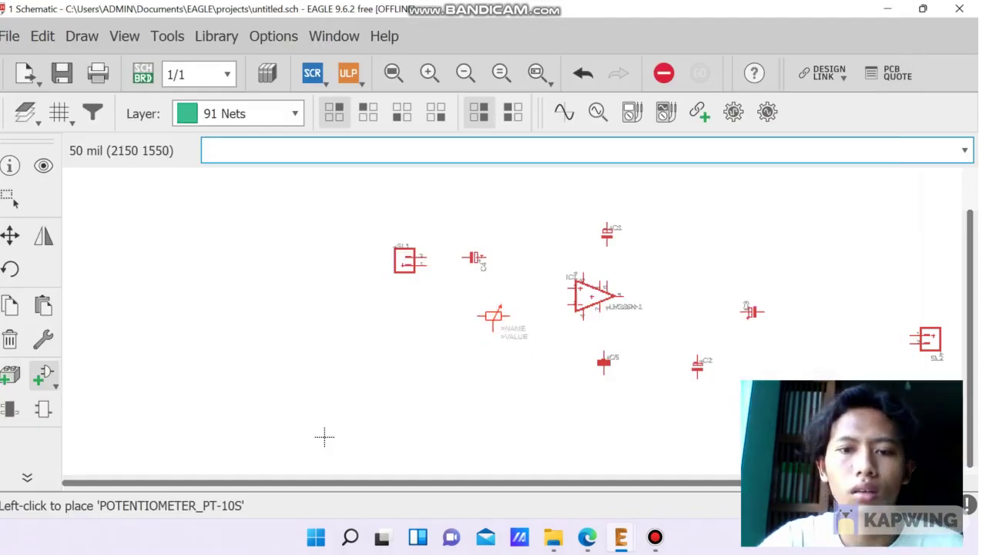
right_click(325, 437)
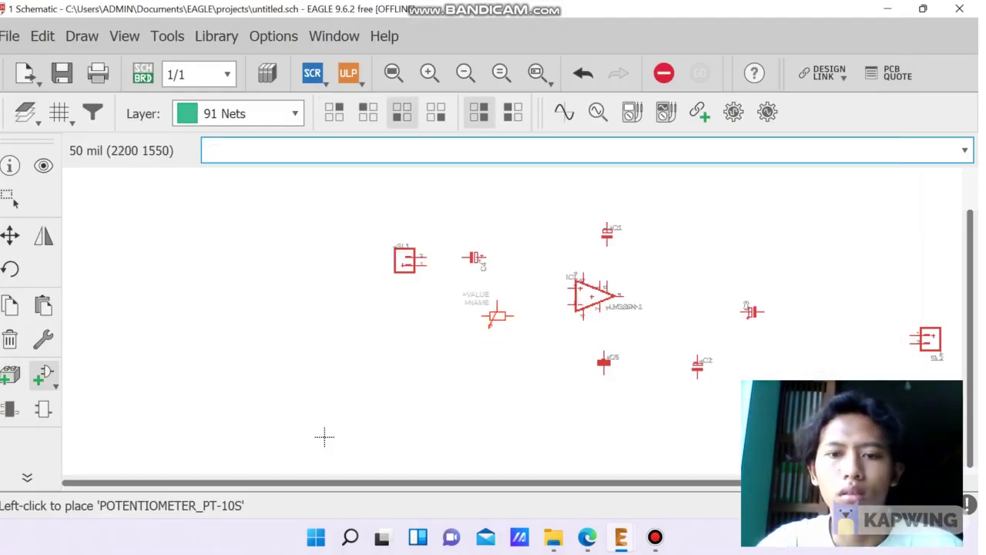
right_click(324, 437)
right_click(324, 436)
right_click(324, 437)
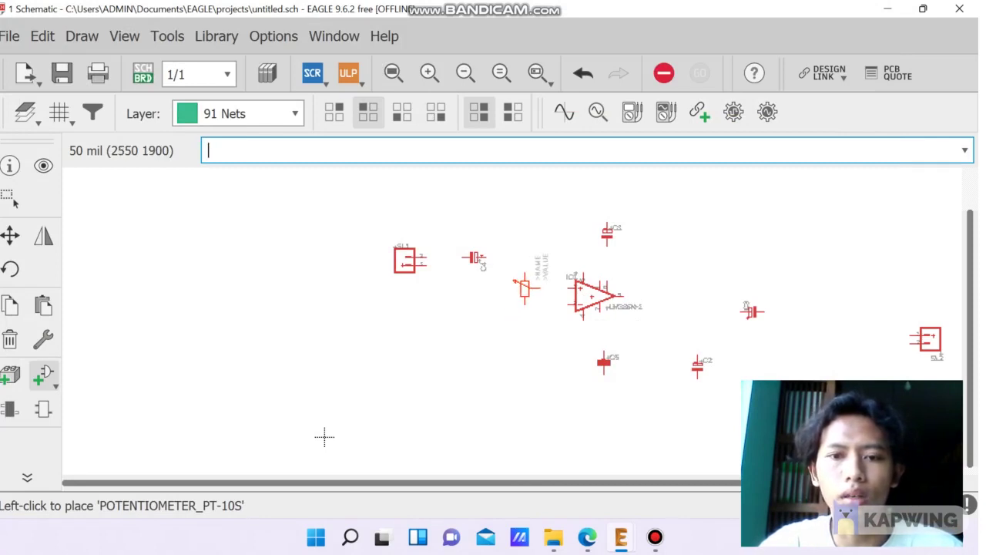
left_click(525, 287)
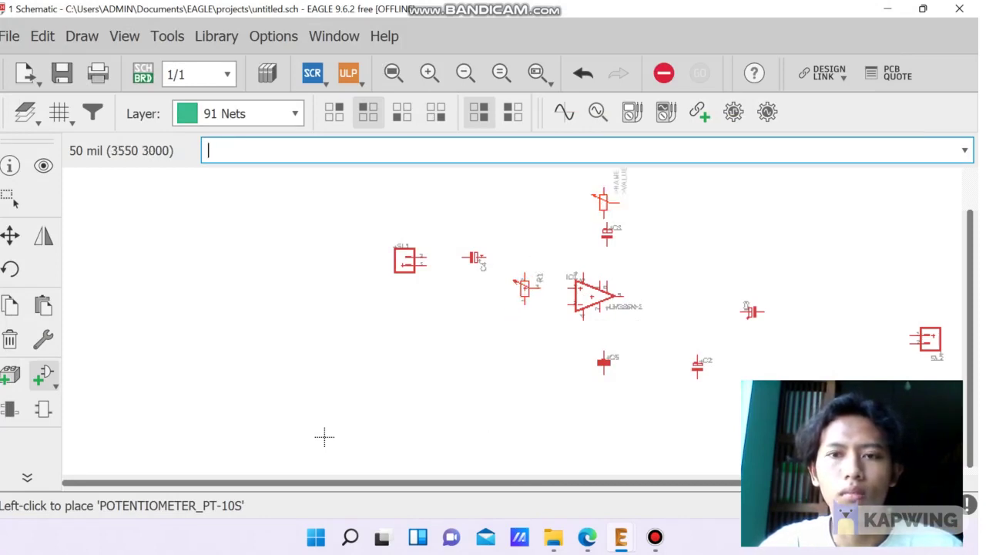
left_click(664, 74)
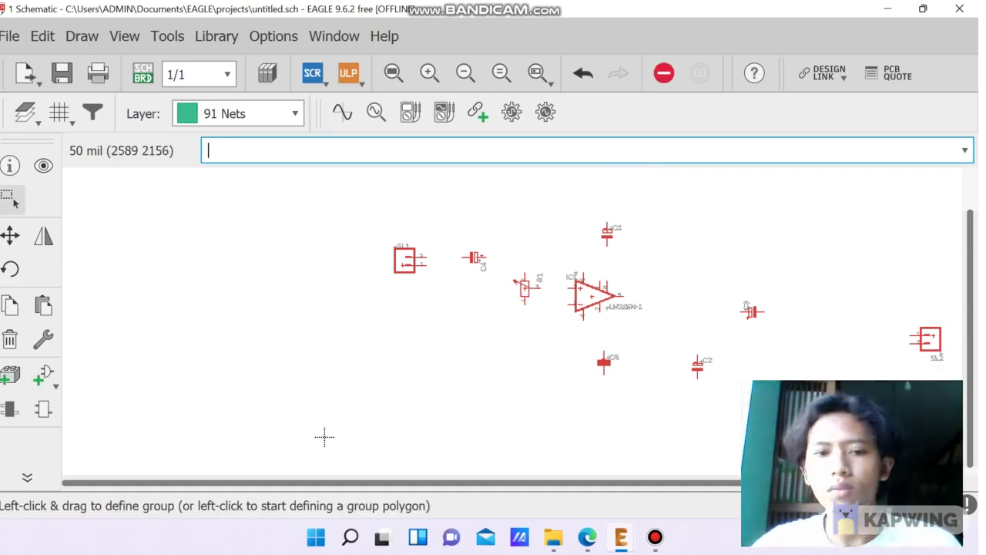
Search the part library for switch
left_click(44, 375)
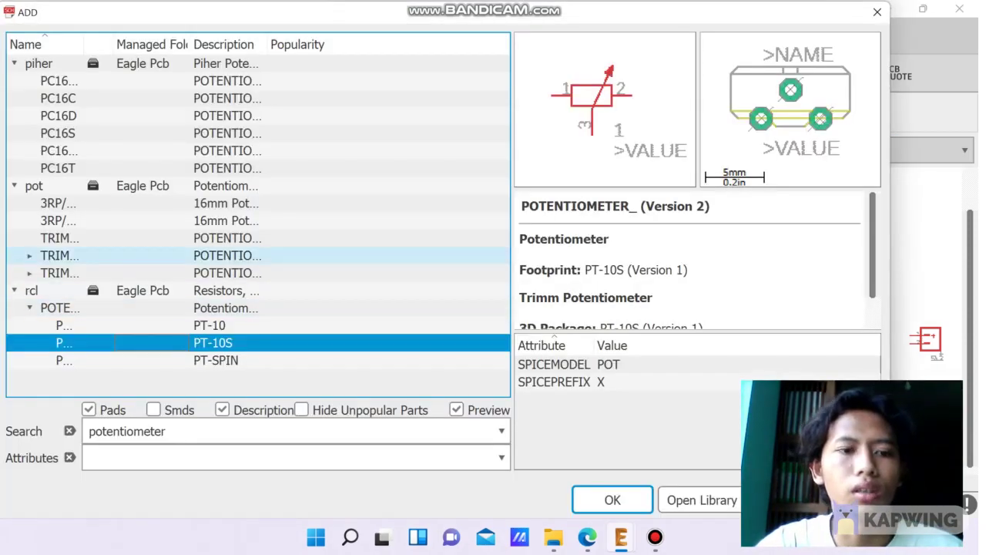
left_click_drag(167, 431, 88, 431)
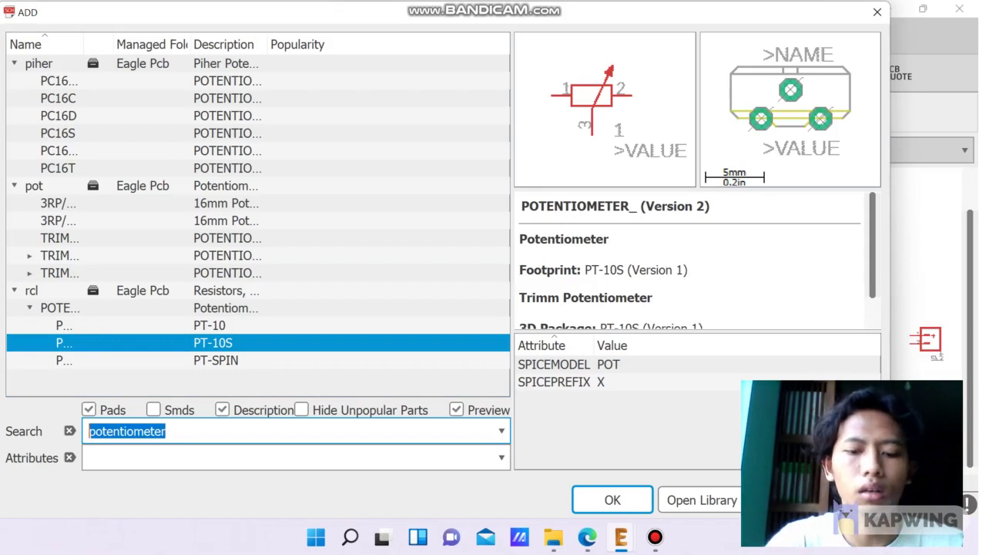
type("sakl")
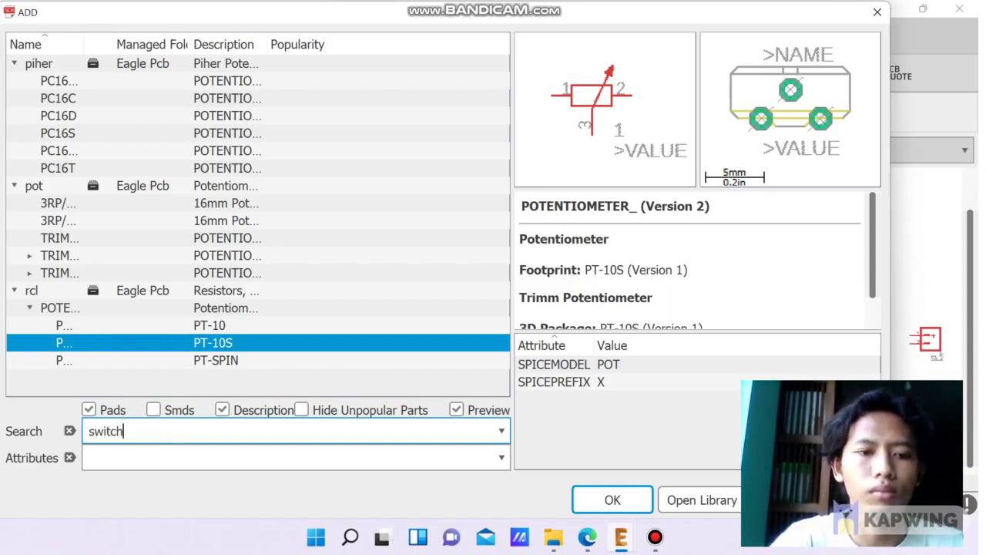
key("Return")
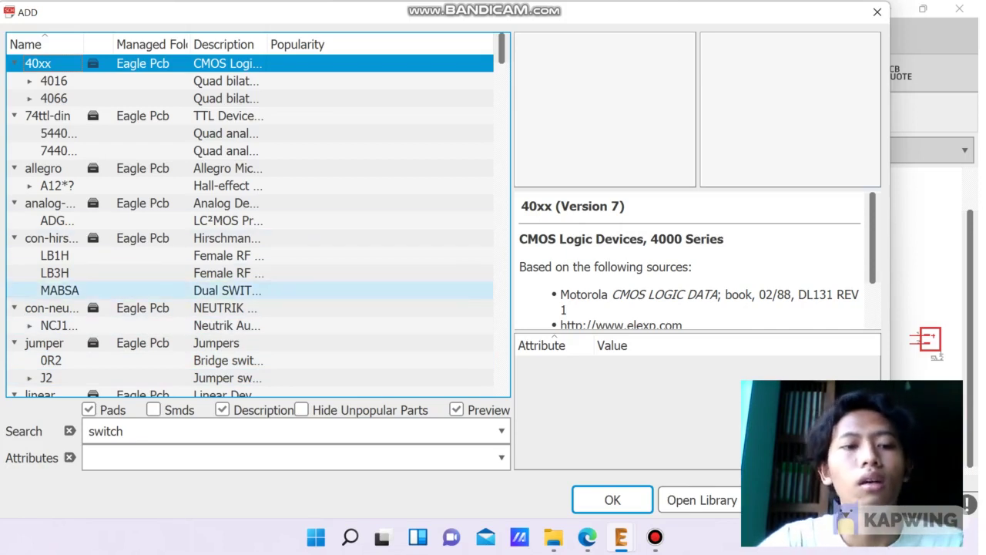
Browse the switch parts, preview DRS3016 and DS01, and choose the DS01E switch for placement
scroll(250, 238, "down", 15)
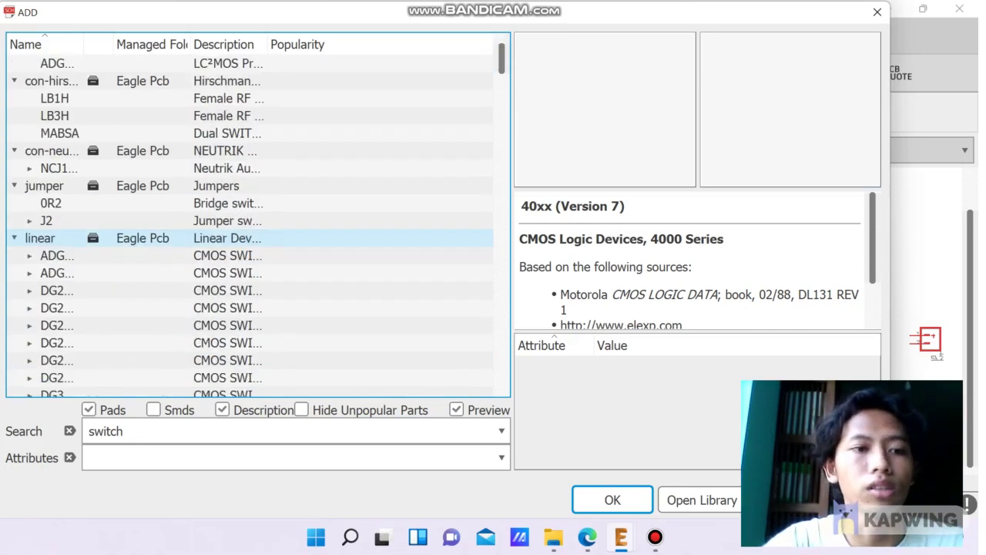
scroll(251, 231, "down", 15)
left_click(60, 185)
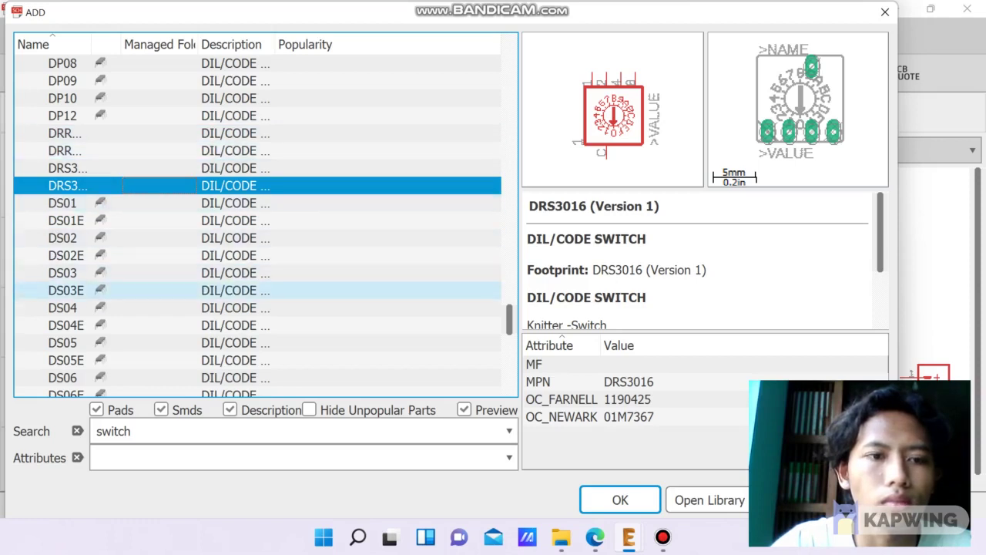
left_click(158, 204)
left_click(158, 221)
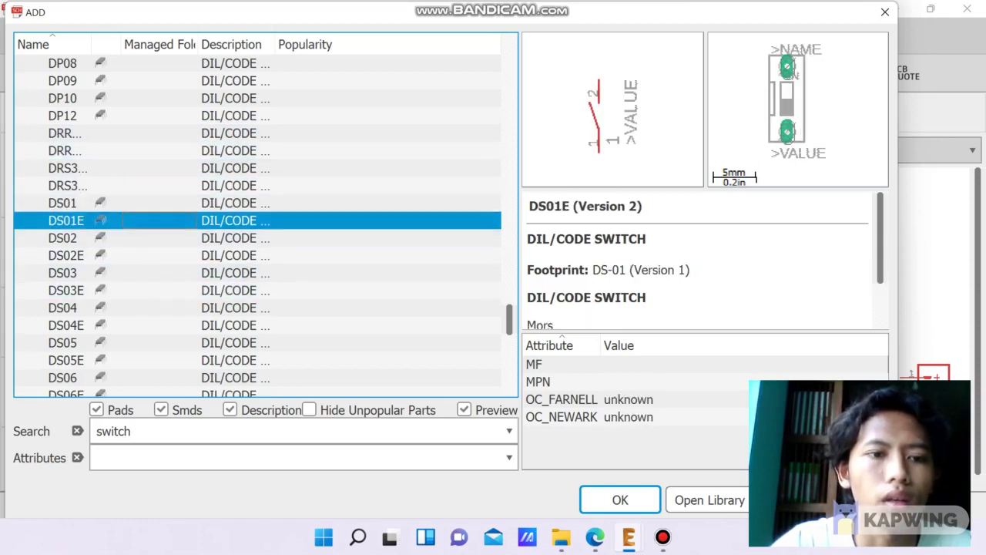
left_click(620, 499)
Rotate the DS01E switch to horizontal, place one above the amplifier IC and left of C1, and finish adding
right_click(375, 228)
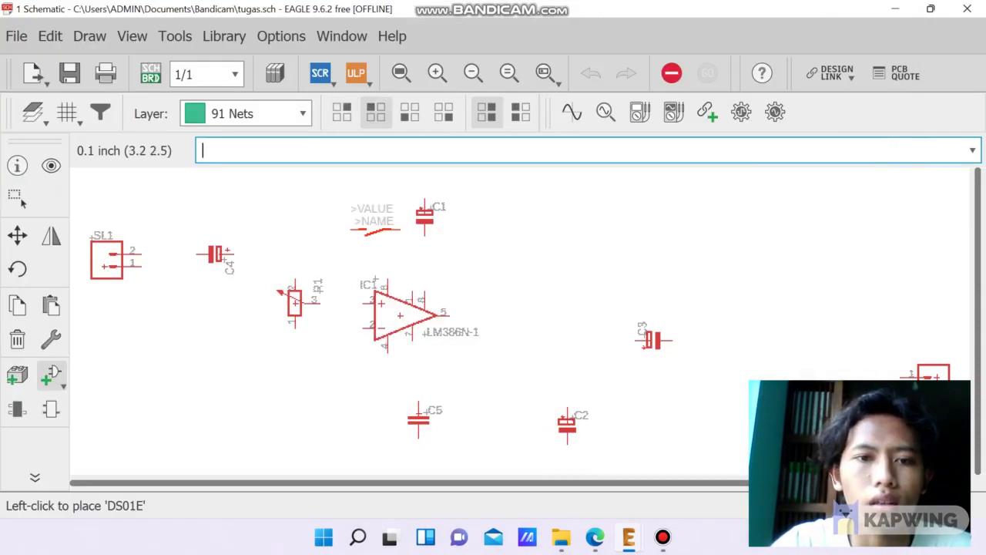
right_click(373, 228)
right_click(360, 228)
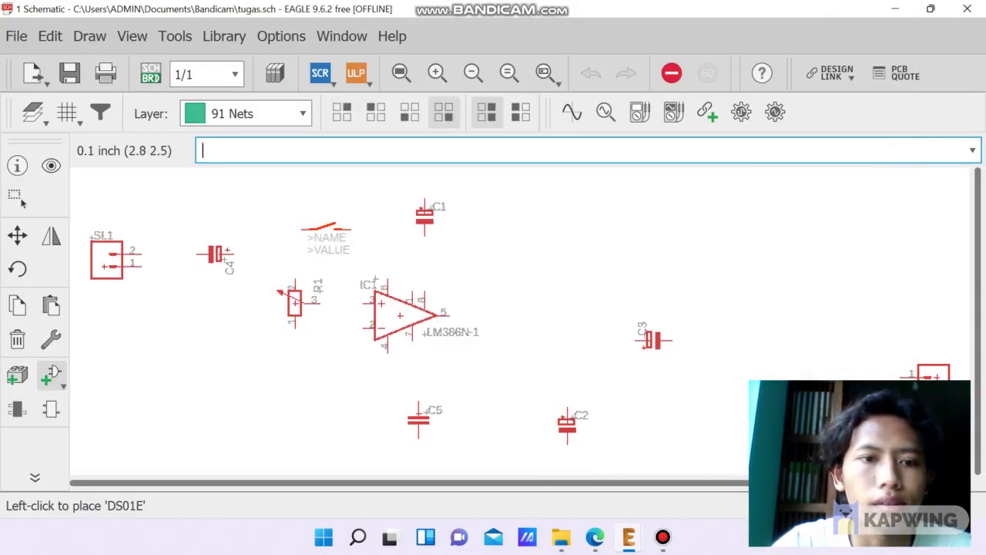
scroll(314, 228, "down", 2)
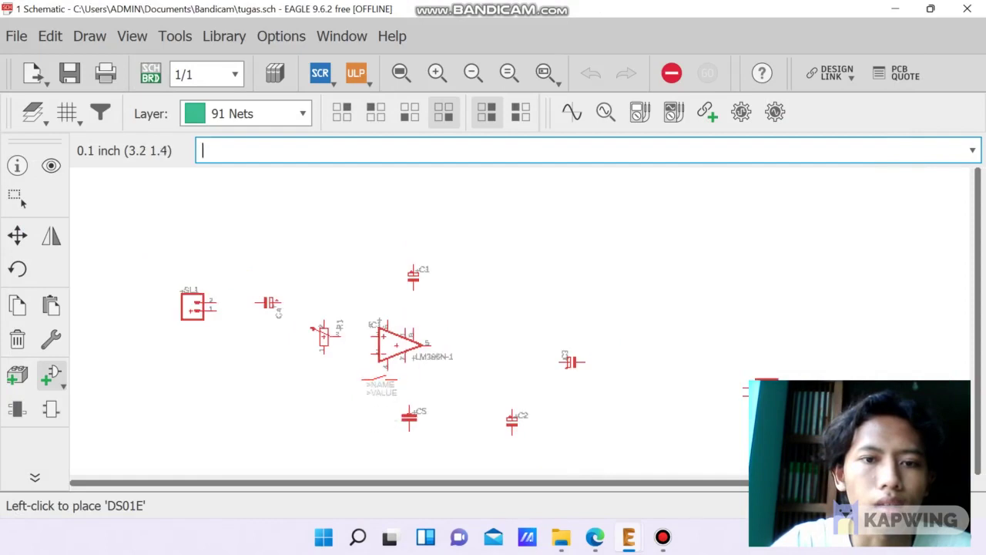
scroll(363, 242, "up", 3)
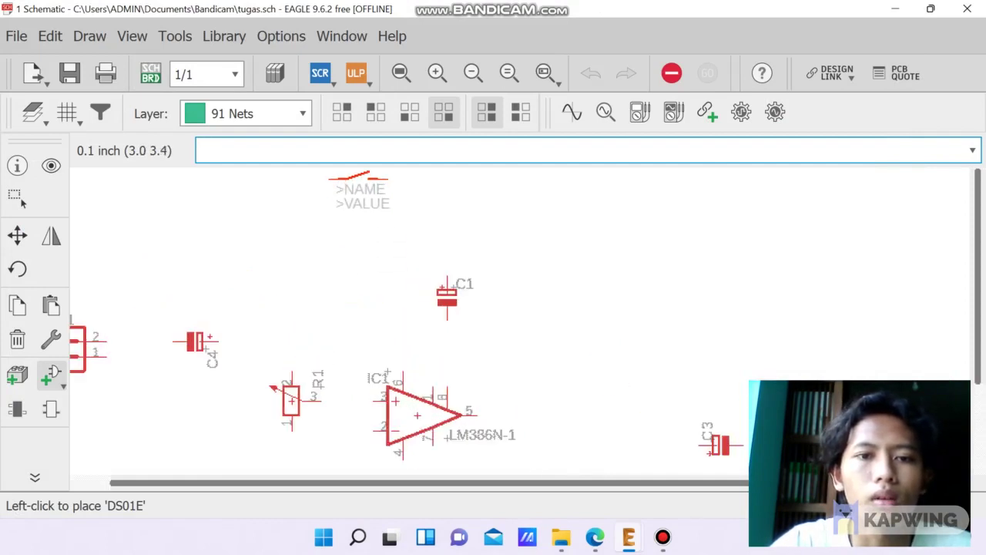
left_click(358, 178)
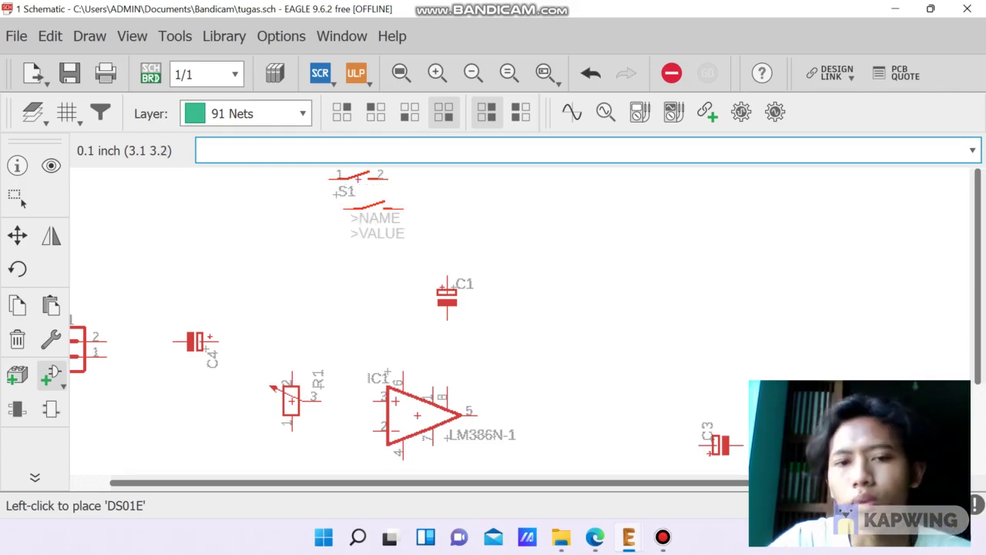
left_click(671, 72)
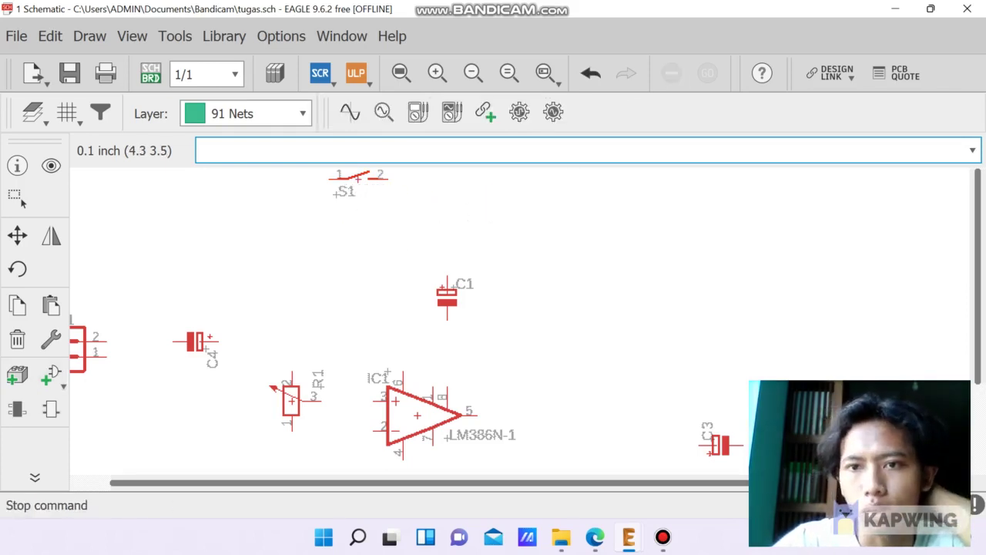
left_click(15, 198)
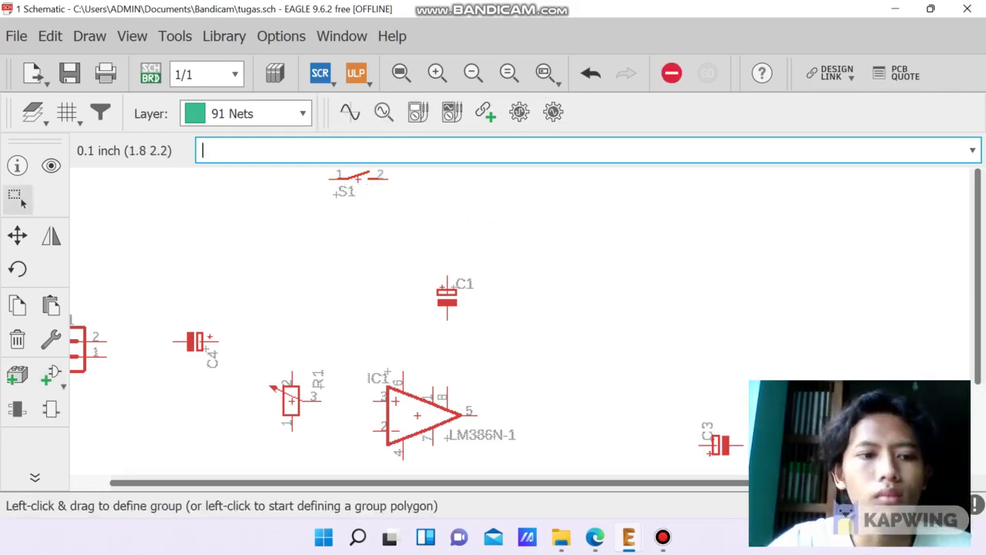
Search the part library for resistor with SMD parts excluded, and expand rcl's R-EU_ device
left_click(51, 375)
left_click_drag(132, 431, 94, 431)
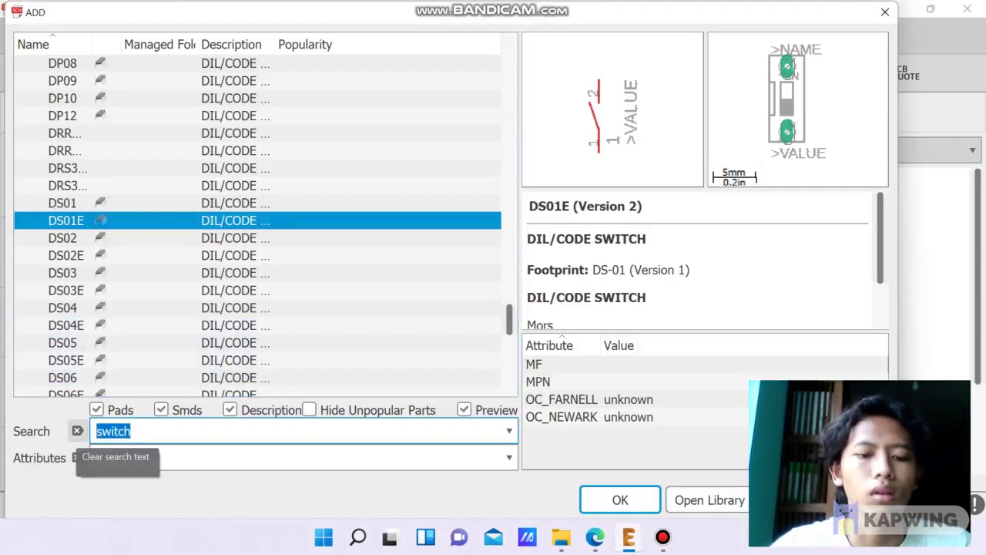
type("resi")
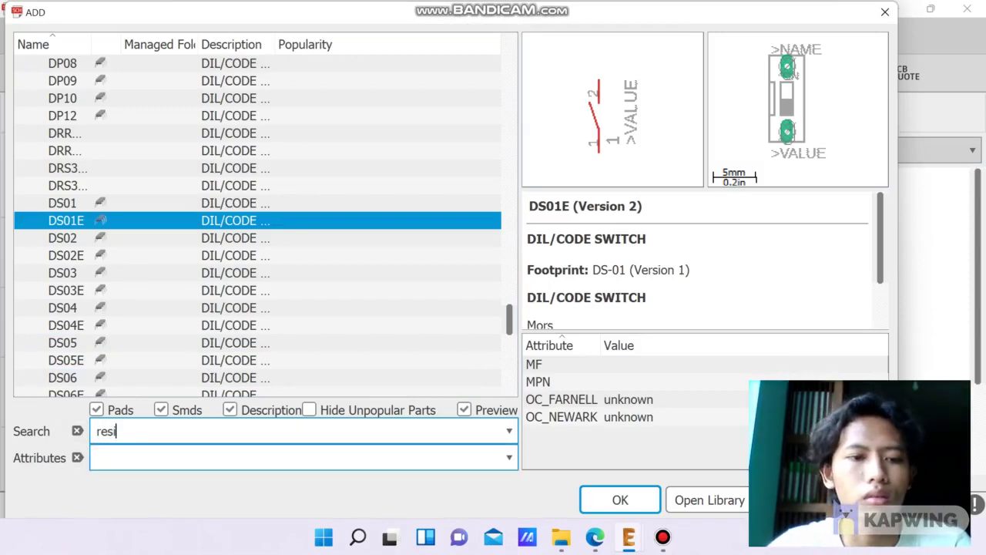
left_click(161, 410)
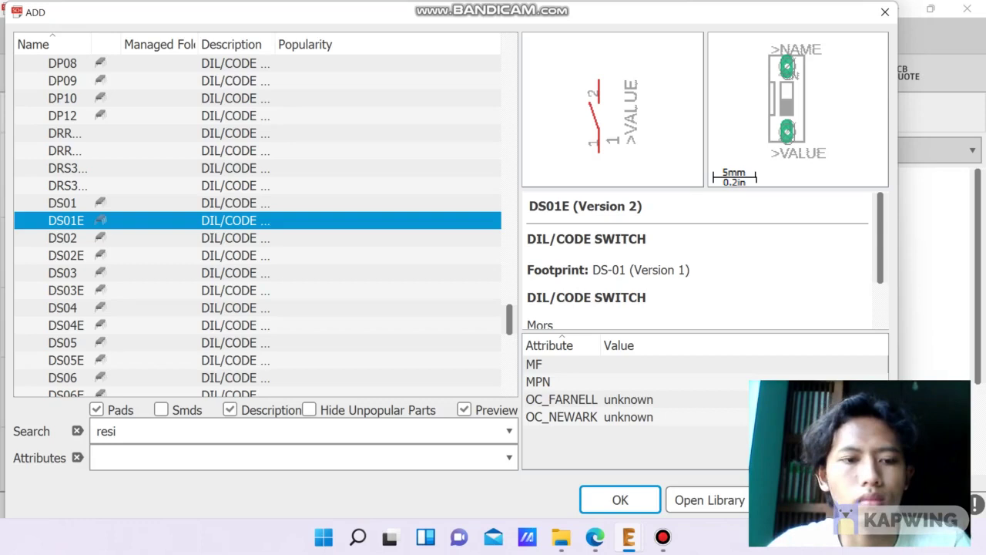
left_click(161, 458)
left_click(162, 432)
type("s")
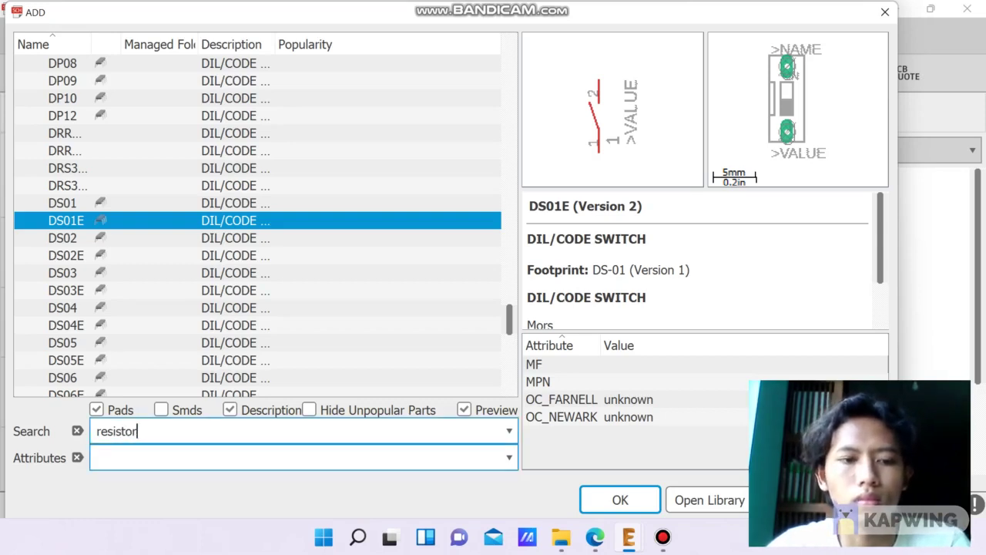
type("tor")
key("Return")
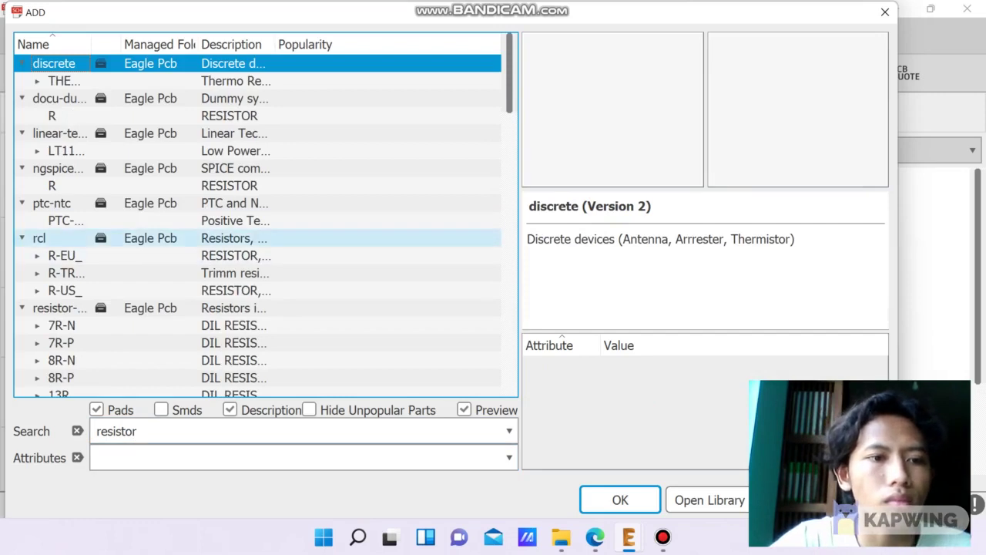
left_click(158, 255)
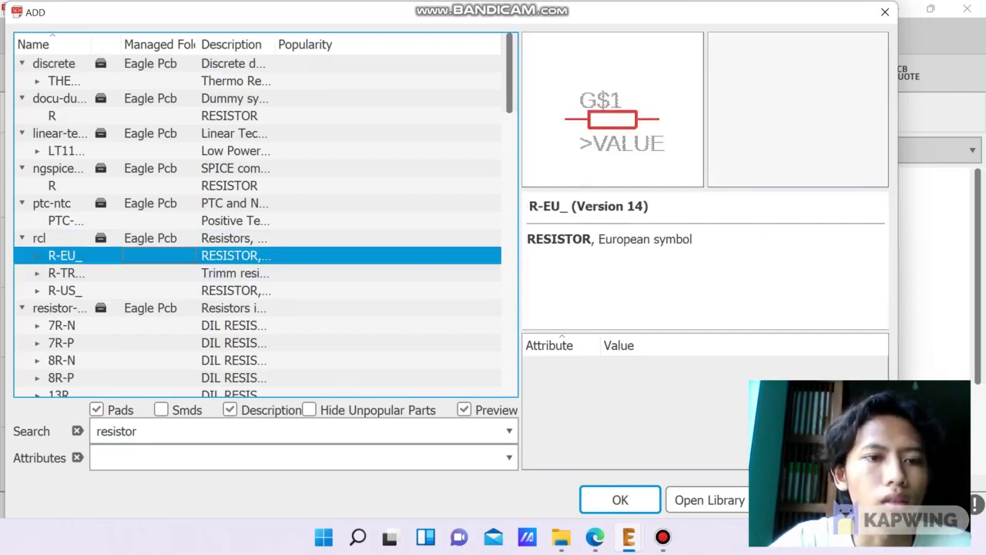
double_click(158, 255)
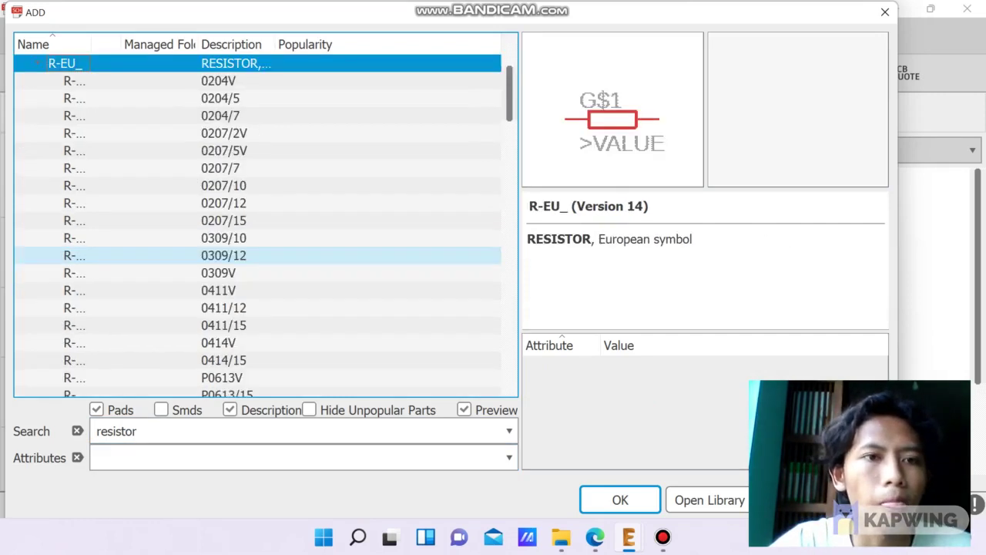
left_click(158, 98)
left_click(158, 80)
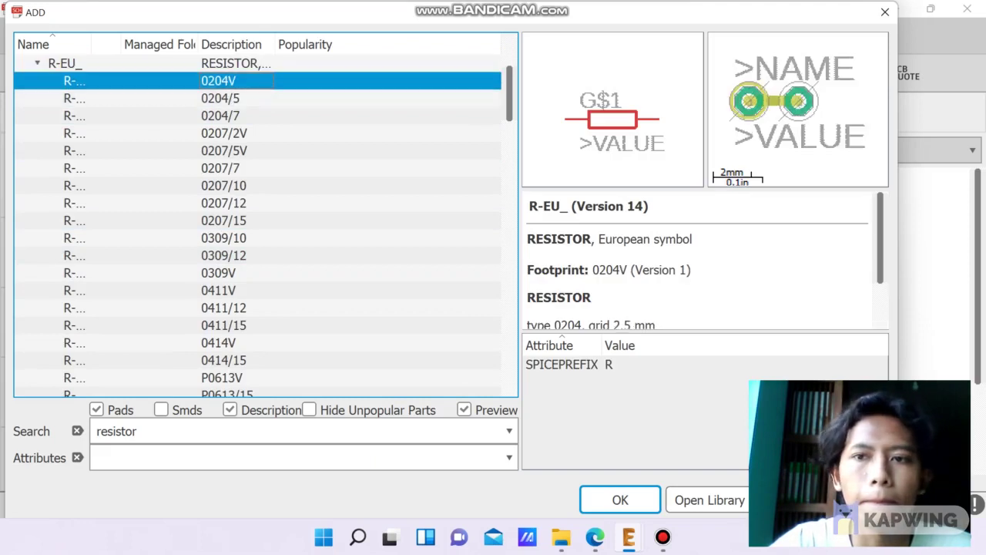
key("Return")
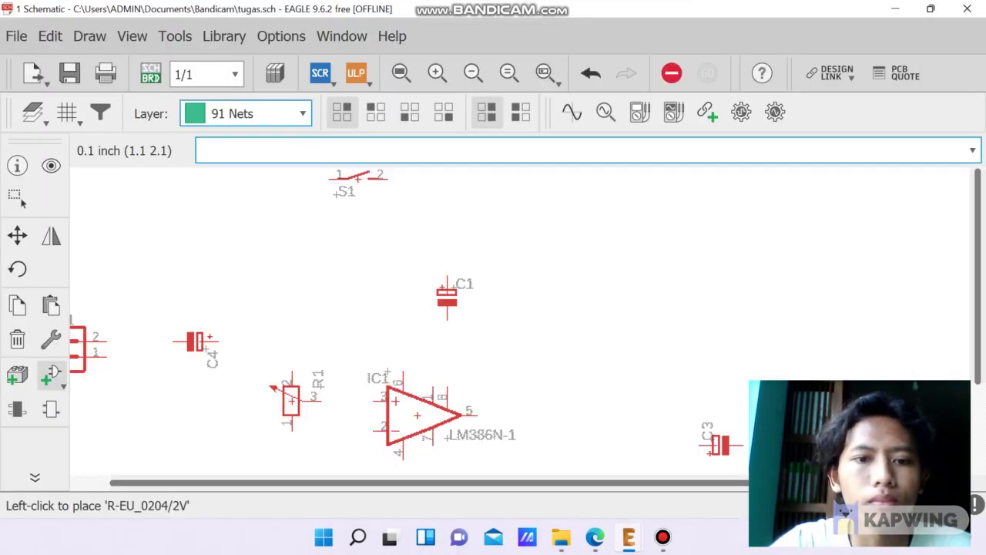
right_click(282, 221)
right_click(282, 215)
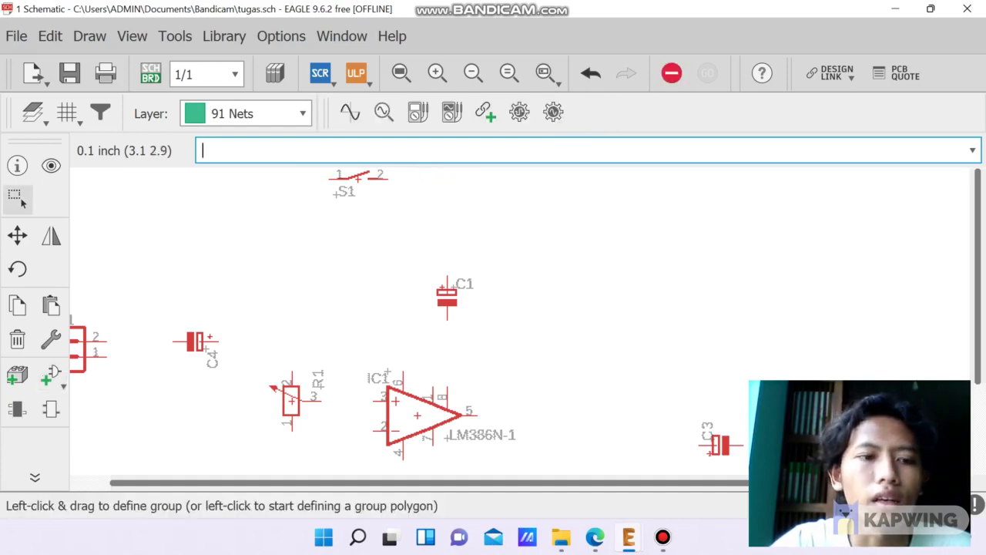
Compare the 0207 variants of the R-EU_ resistor and choose the 0207/10 version for placement
left_click(51, 376)
left_click(223, 203)
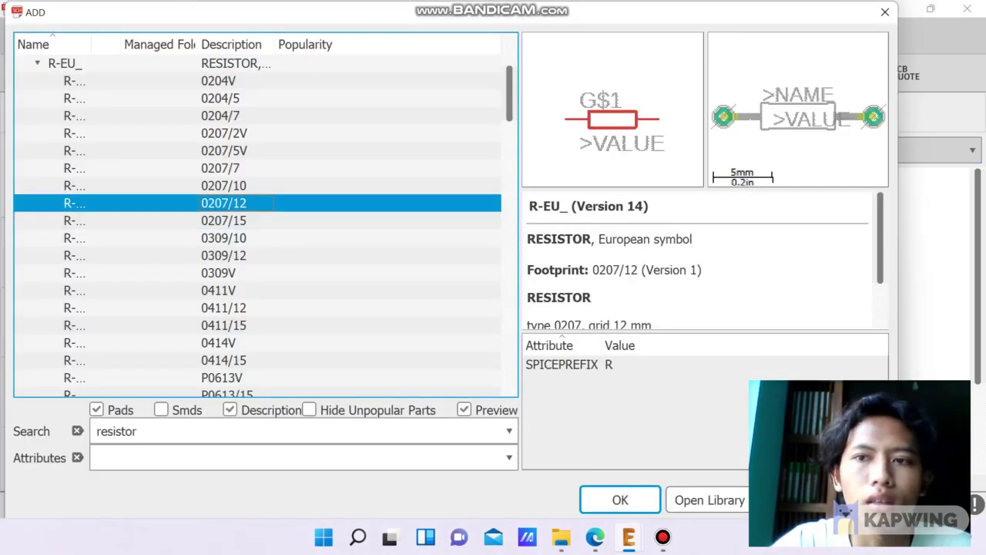
left_click(224, 184)
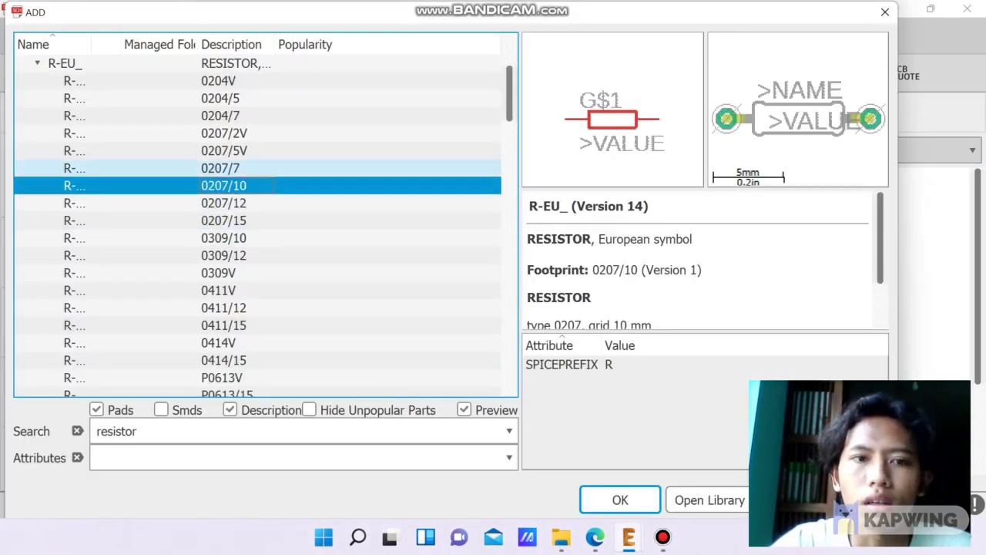
left_click(223, 167)
left_click(223, 150)
scroll(223, 150, "up", 1)
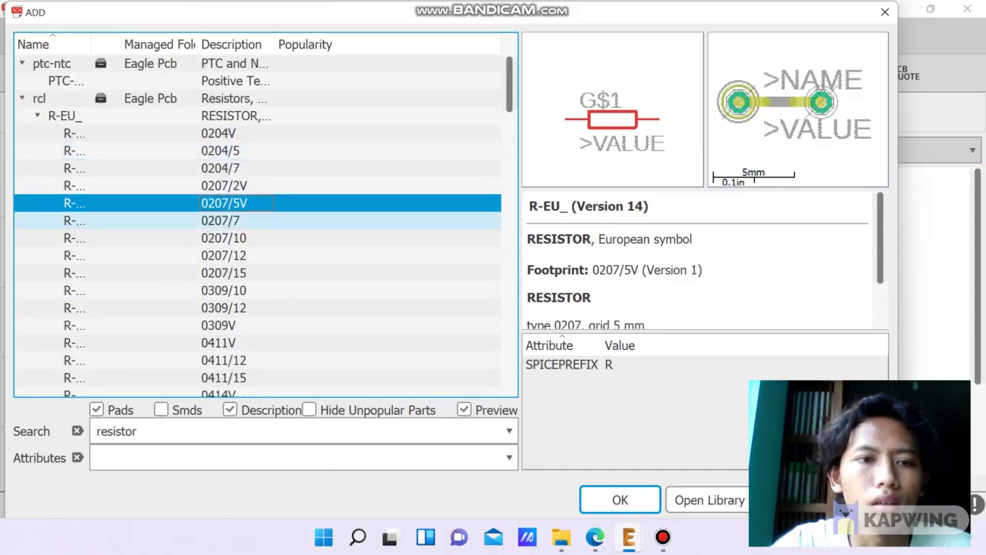
left_click(223, 220)
left_click(223, 238)
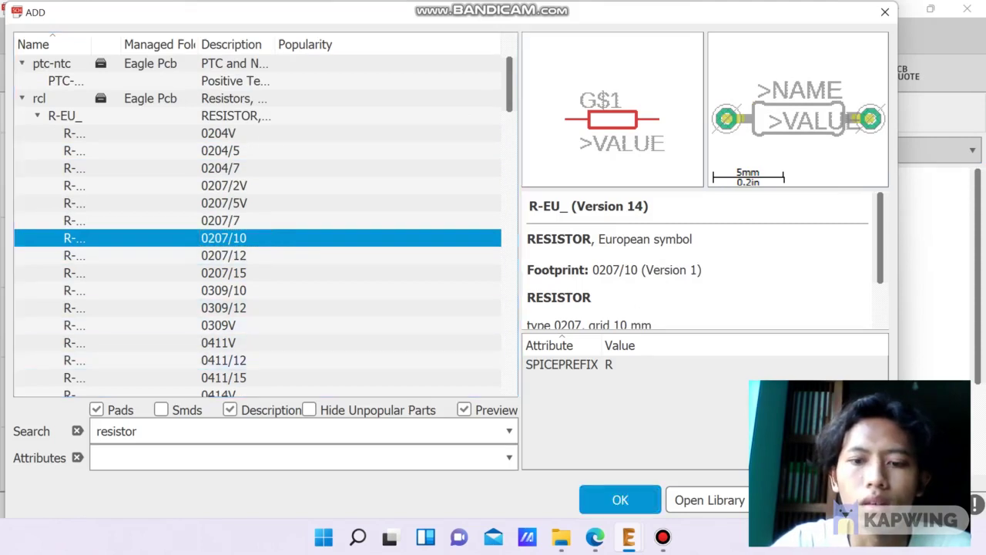
left_click(620, 500)
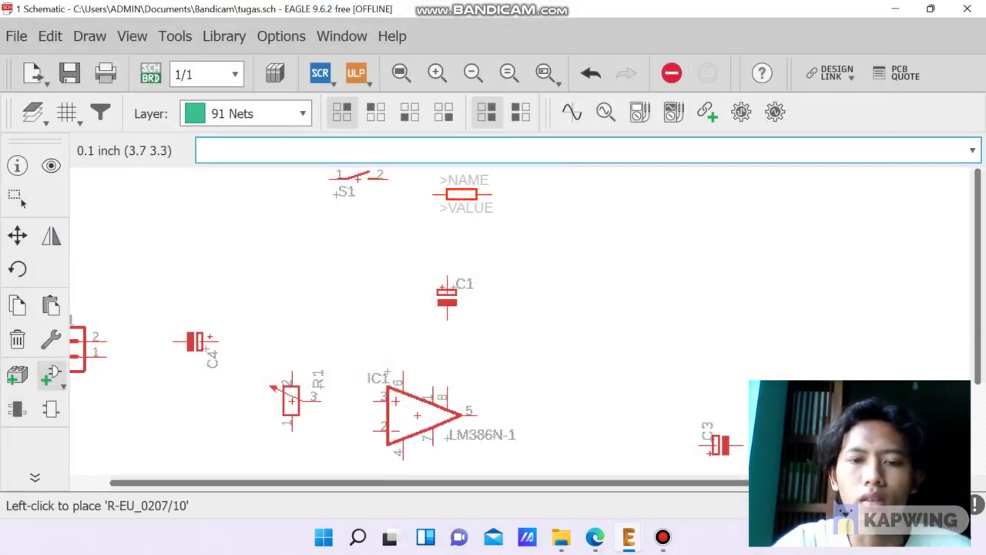
Rotate the resistor to vertical, place one above C1 and one below C2, and finish adding
right_click(461, 208)
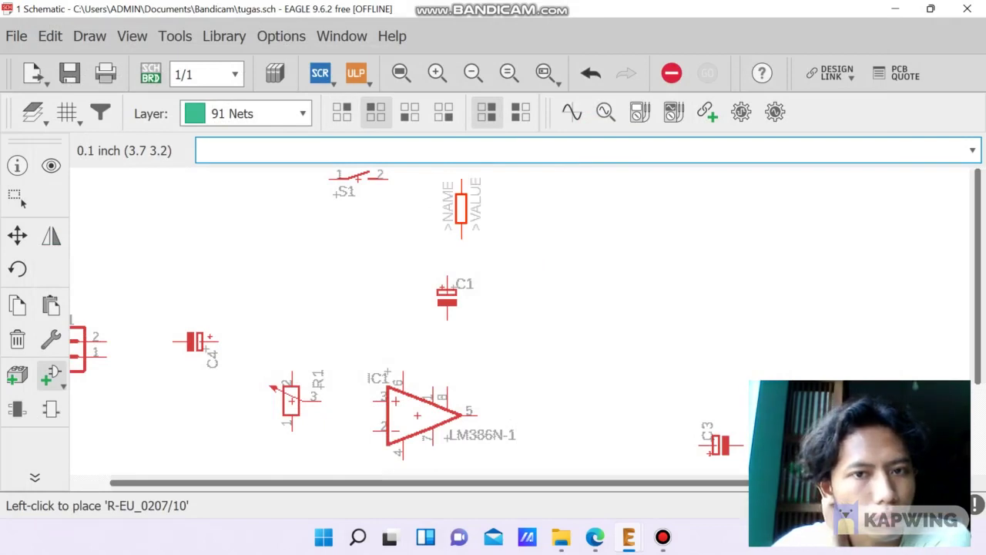
left_click(447, 224)
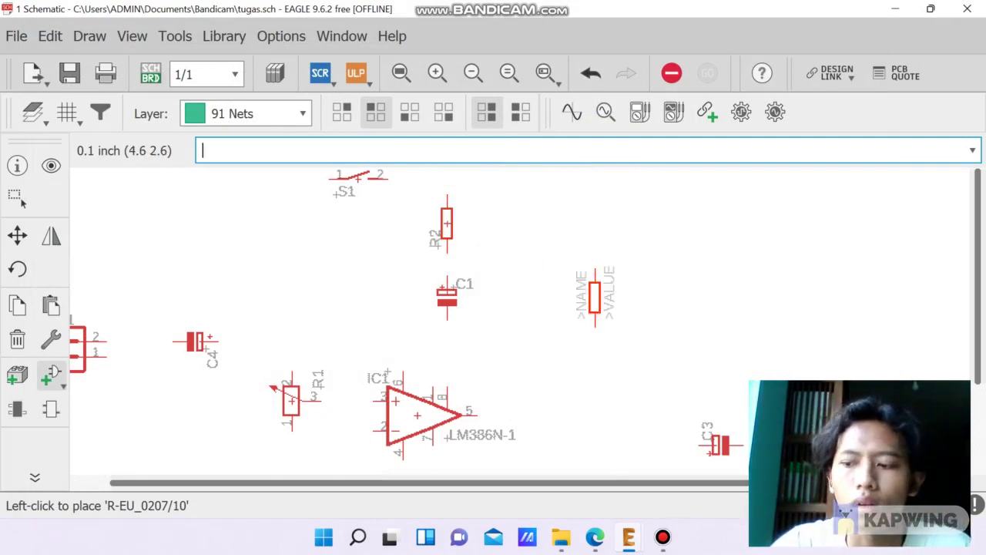
scroll(594, 297, "down", 4)
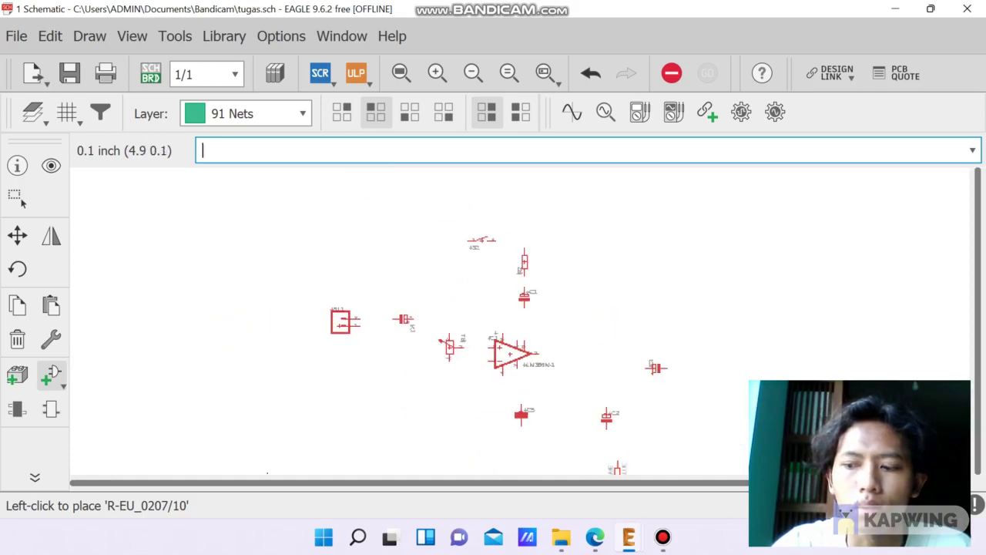
scroll(617, 467, "up", 3)
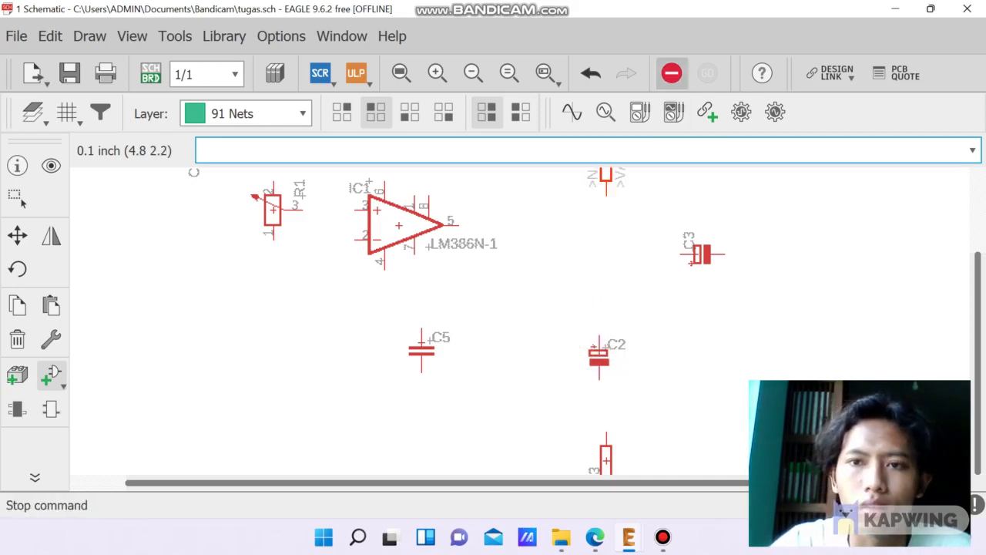
left_click(671, 73)
Copy connector SL1 and paste the duplicate above it, left of switch S1
scroll(216, 414, "down", 5)
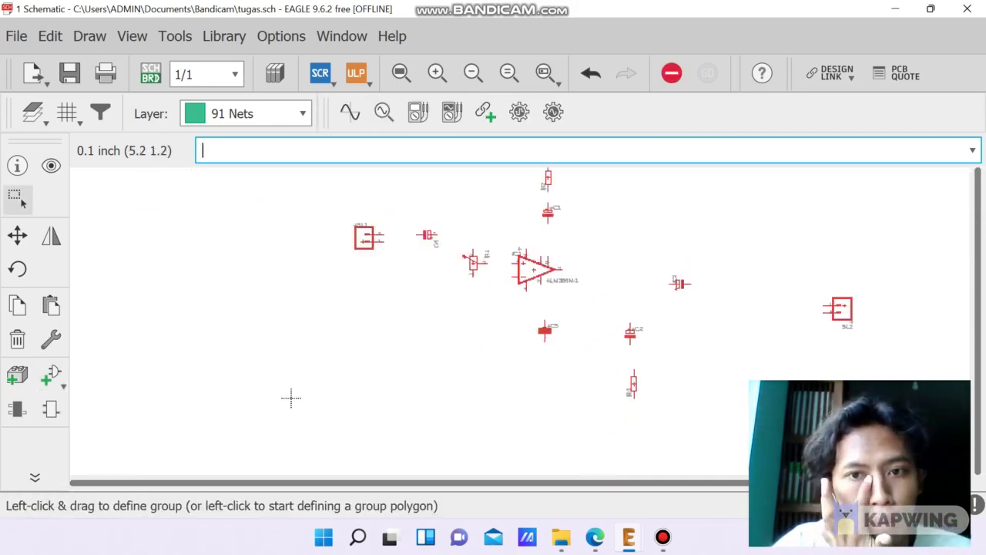
scroll(403, 370, "up", 3)
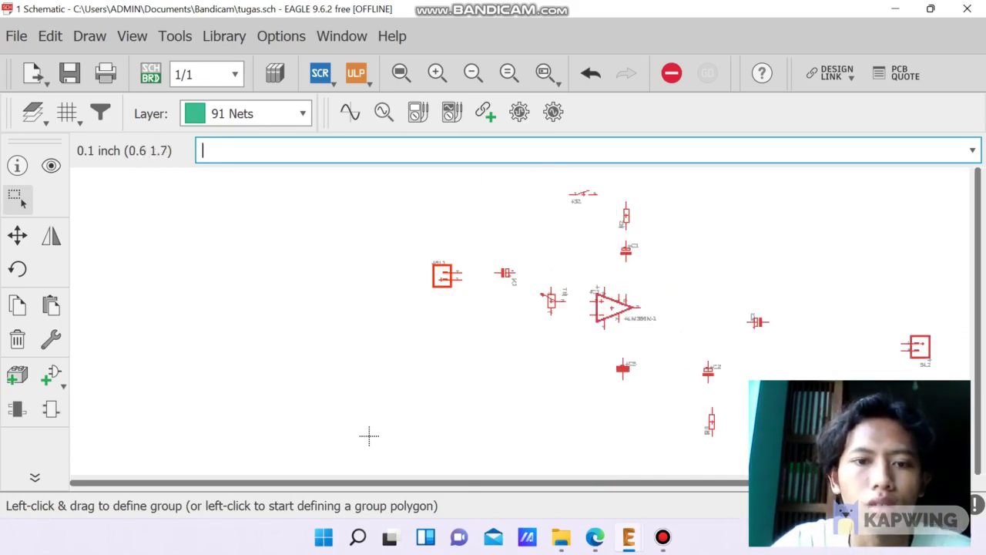
key("ctrl+c")
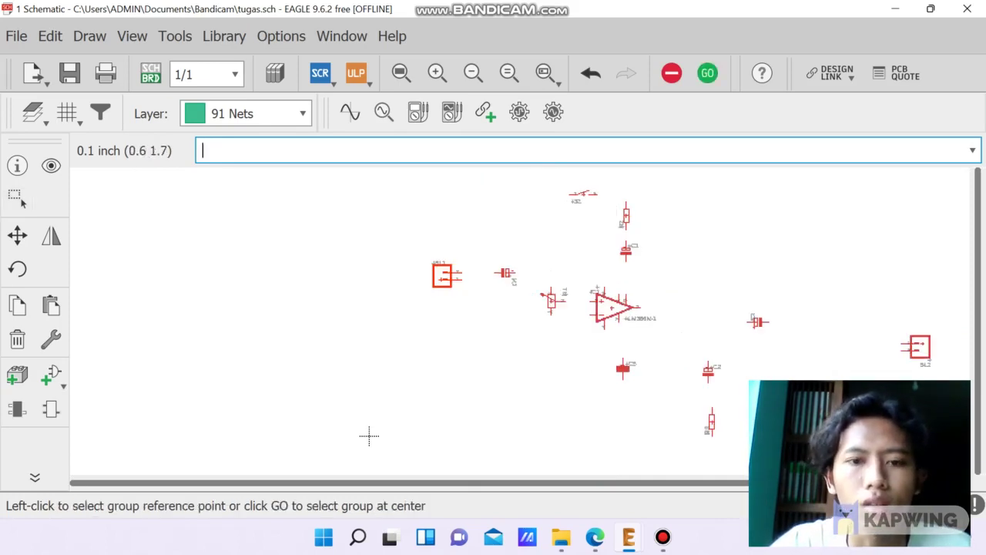
left_click(369, 436)
key("ctrl+v")
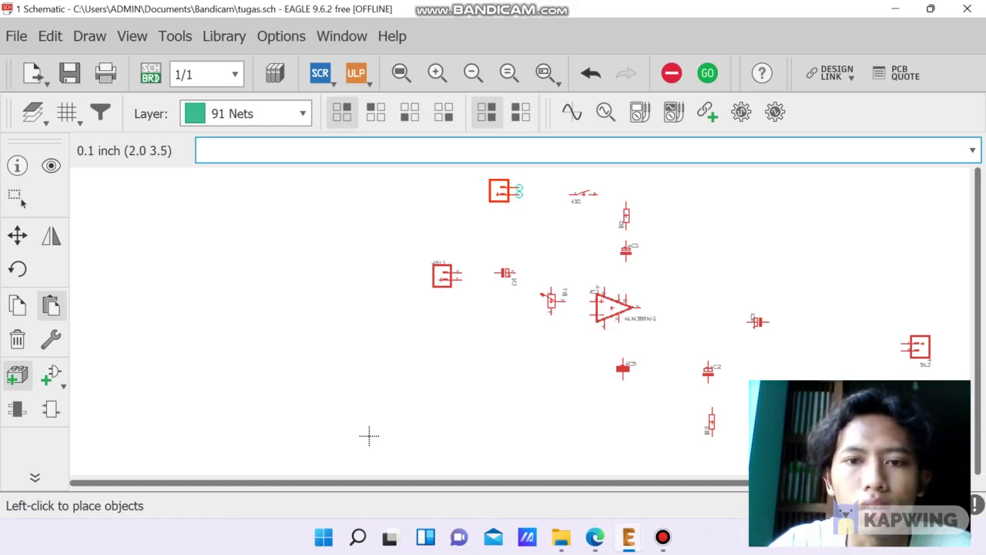
left_click(369, 436)
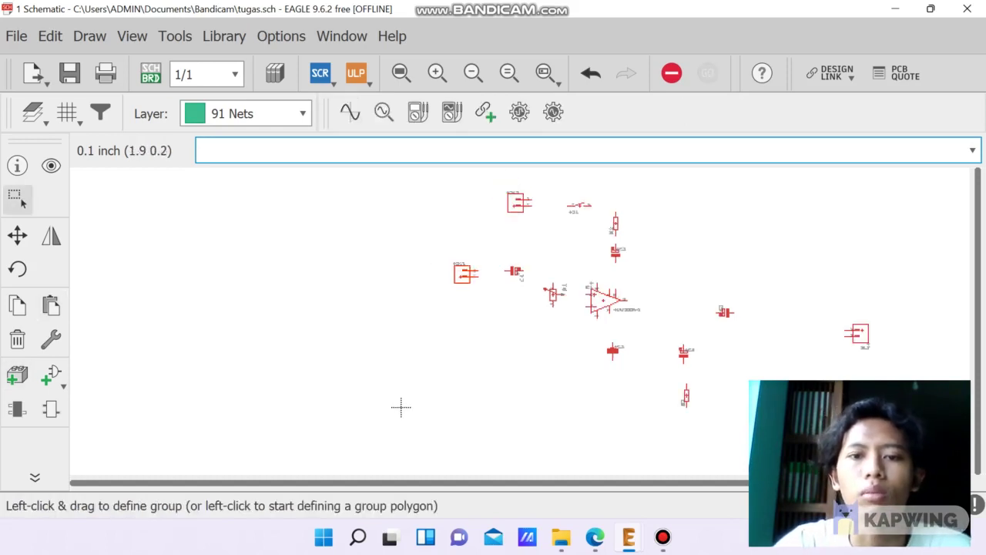
Draw nets from SL1 pin 2 to capacitor C4 and from C4's positive side to potentiometer R1 pin 2
scroll(534, 229, "up", 2)
scroll(543, 244, "up", 1)
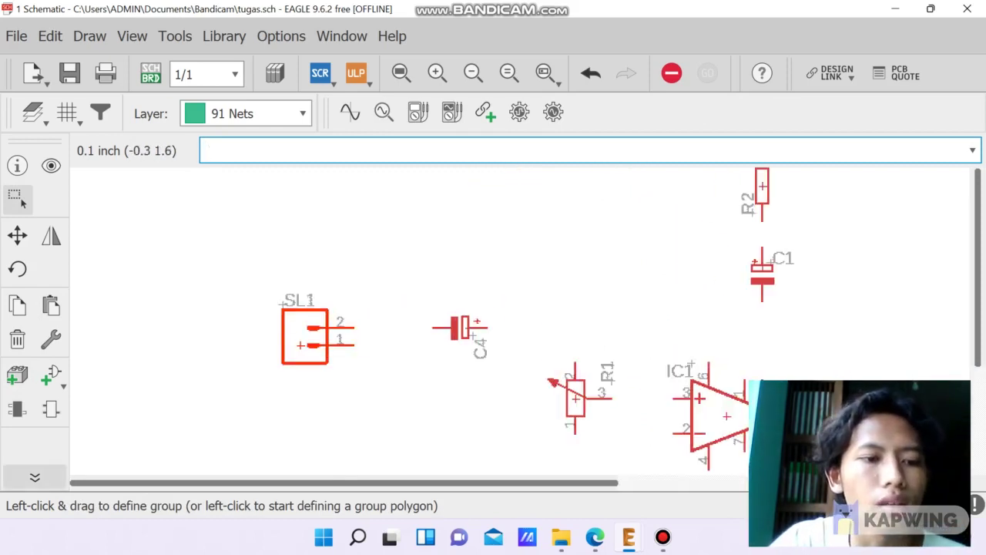
mouse_move(35, 308)
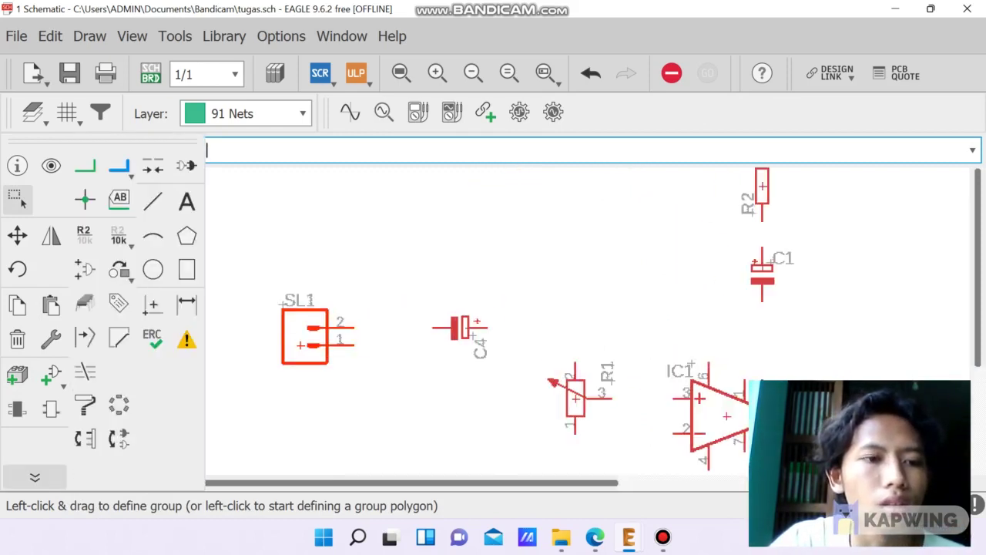
left_click(85, 166)
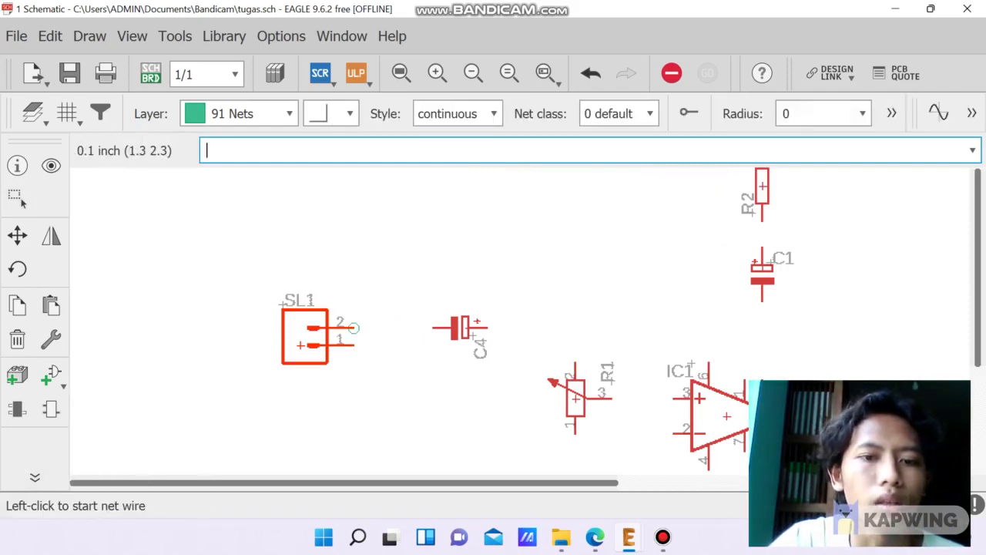
left_click(353, 328)
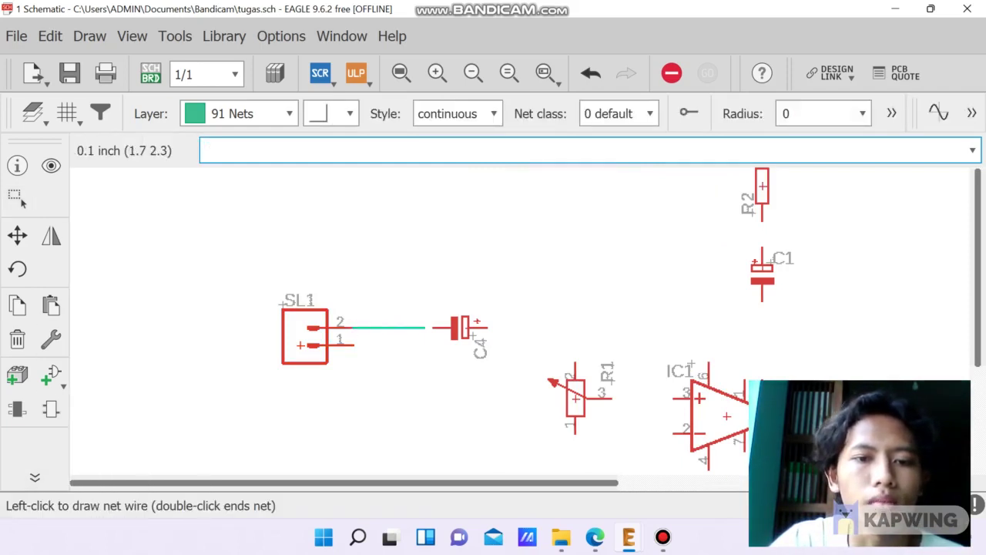
left_click(434, 328)
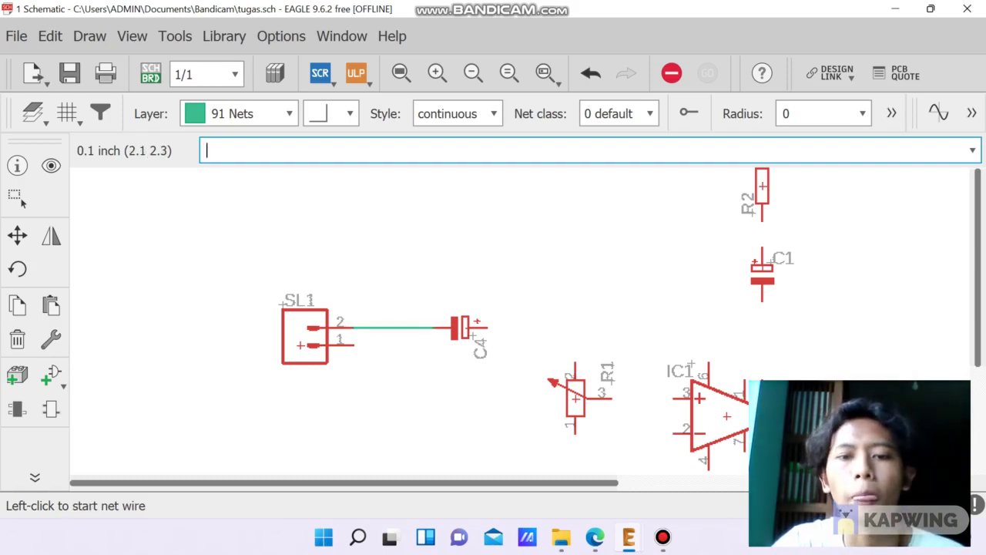
left_click(487, 329)
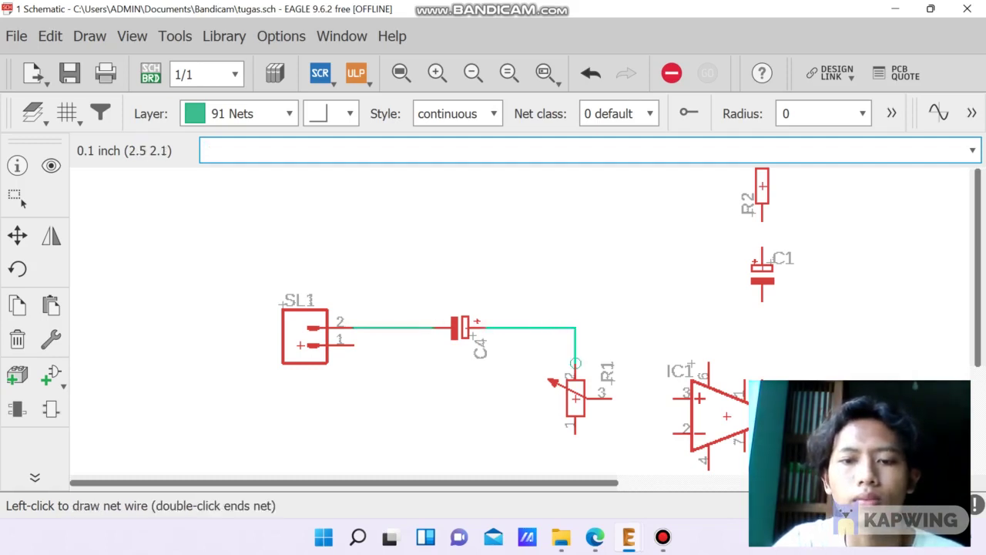
left_click(575, 365)
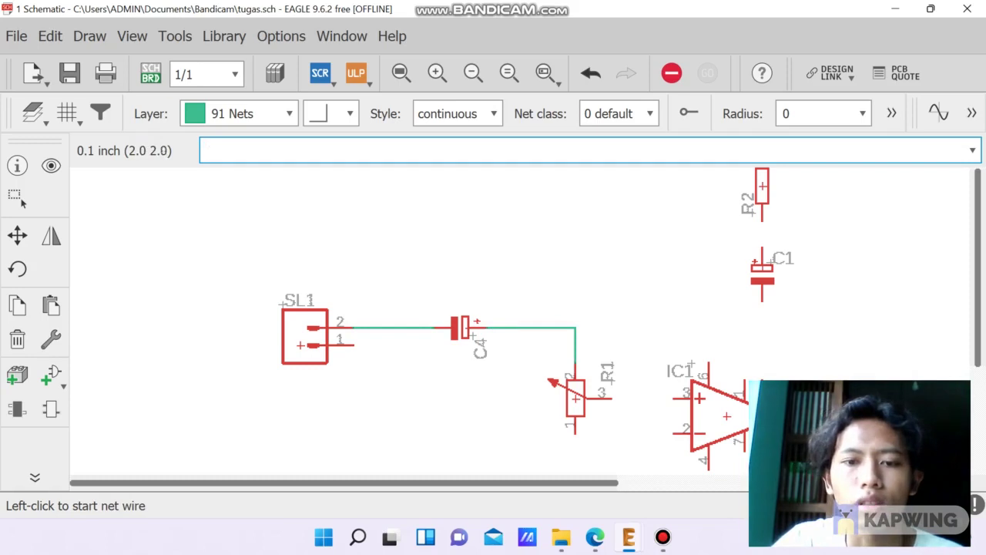
Connect potentiometer R1 pin 3 to IC1 pin 3 with a net
scroll(416, 381, "down", 1)
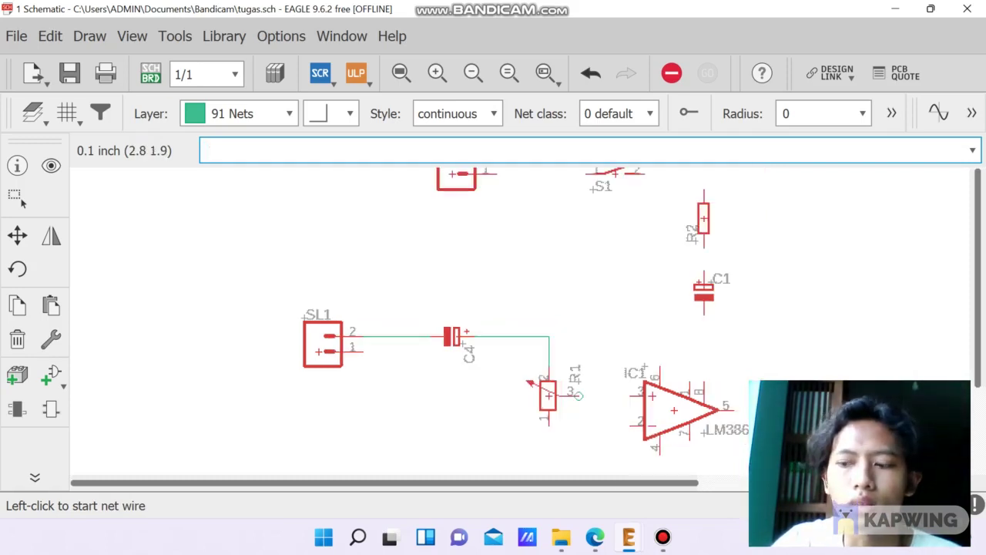
left_click(580, 395)
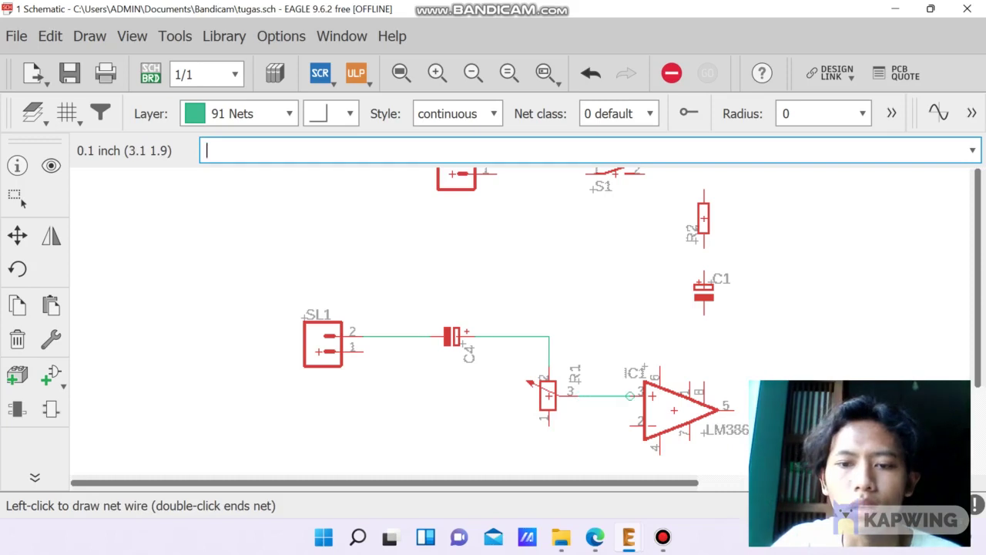
left_click(630, 395)
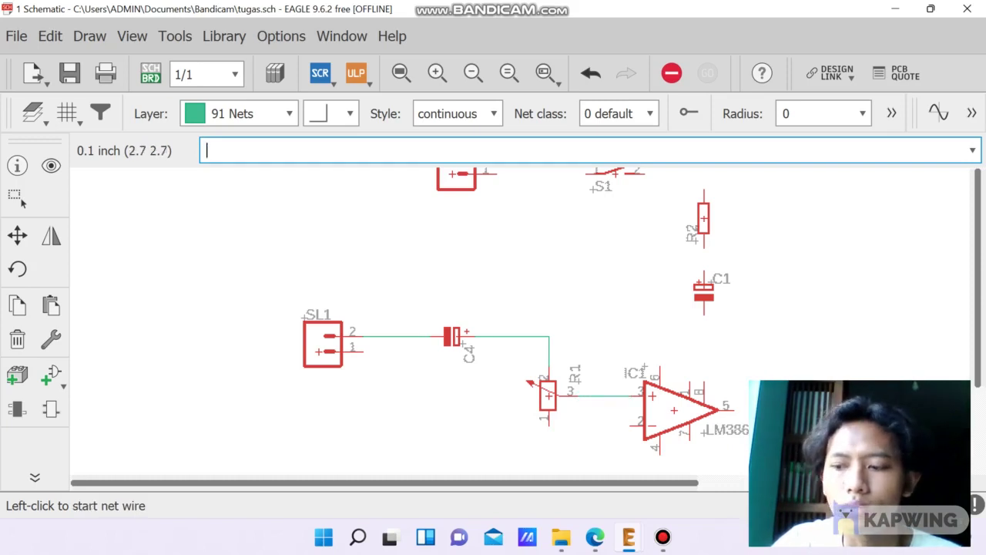
Draw nets from SL3 pin 1 to switch S1 pin 1 and from S1 pin 2 to the upper end of R2
scroll(547, 278, "down", 2)
scroll(521, 218, "up", 2)
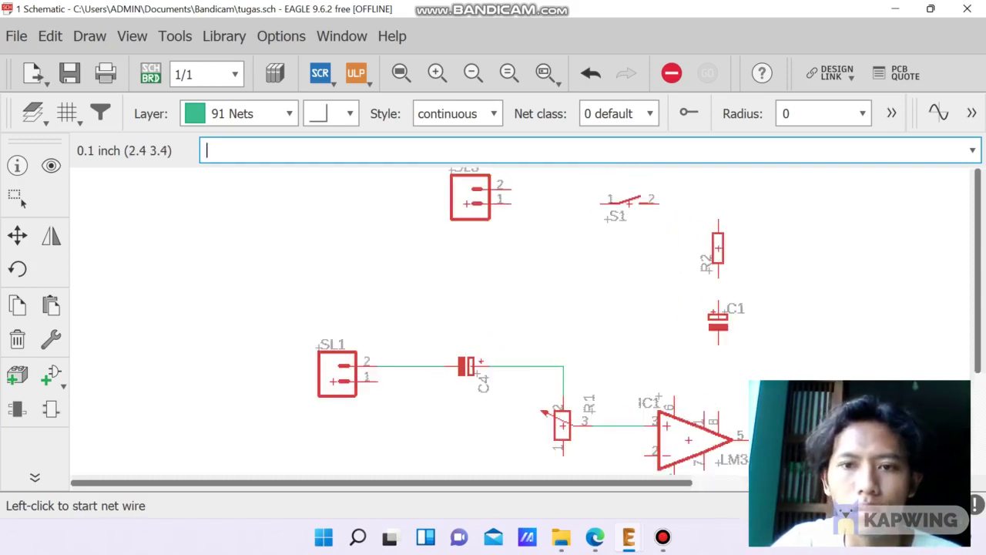
scroll(524, 200, "up", 1)
left_click(508, 203)
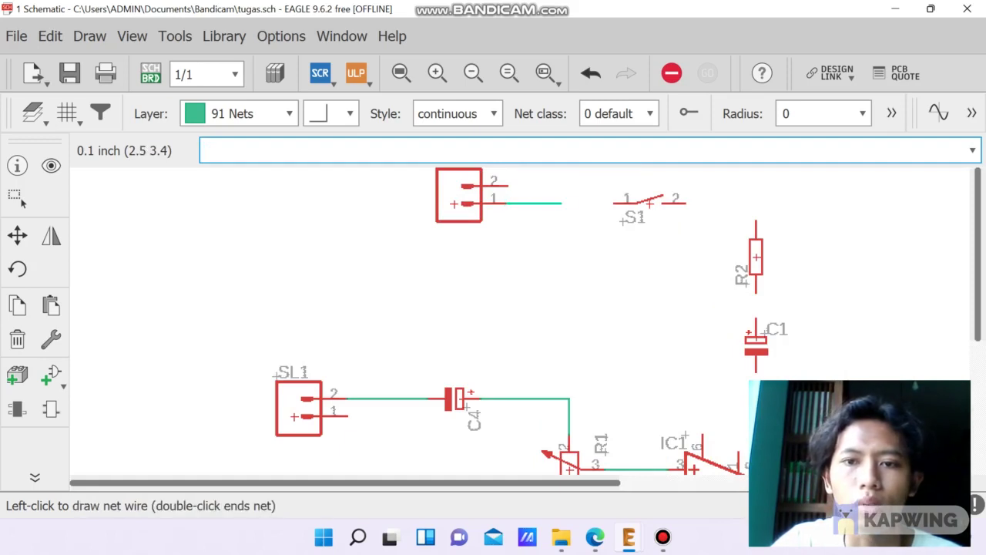
left_click(614, 203)
left_click(690, 203)
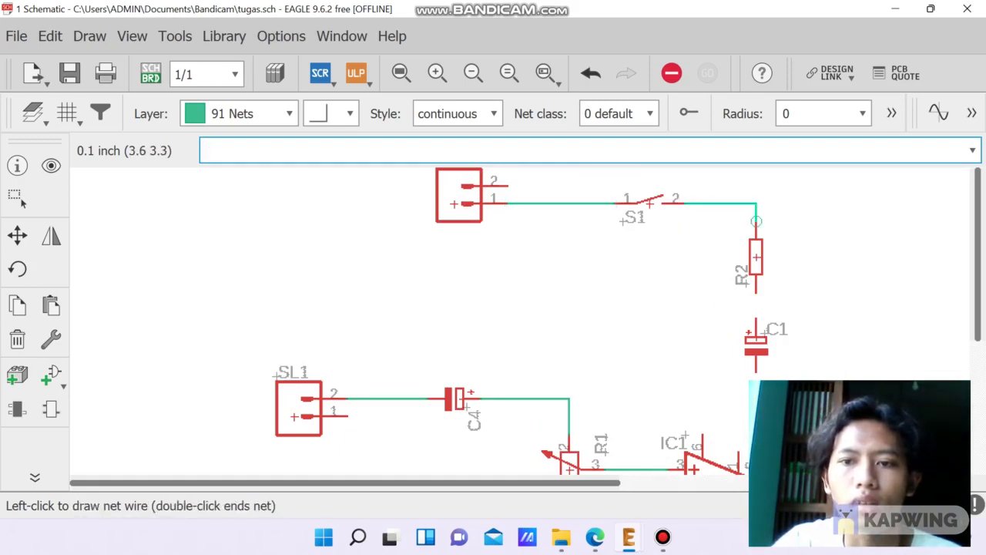
left_click(756, 221)
Connect R2's lower end to C1's positive side, and C1's other side to IC1 pin 8
left_click(756, 293)
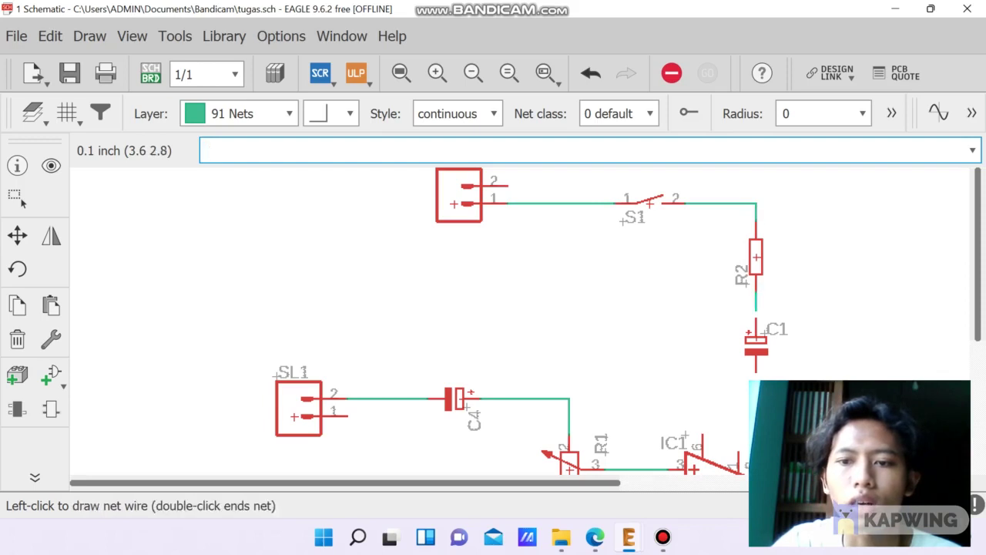
left_click(757, 319)
scroll(671, 316, "down", 1)
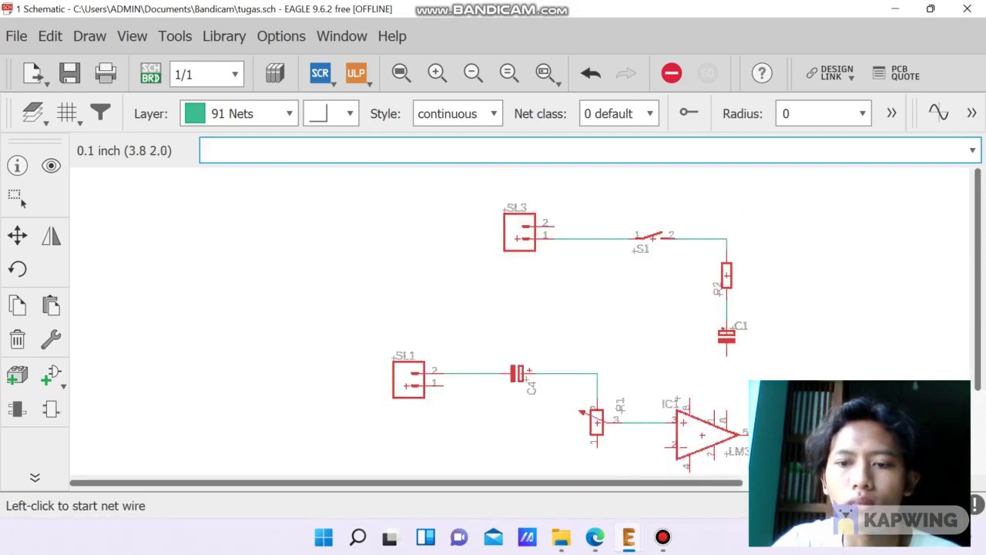
scroll(777, 422, "up", 1)
left_click(712, 328)
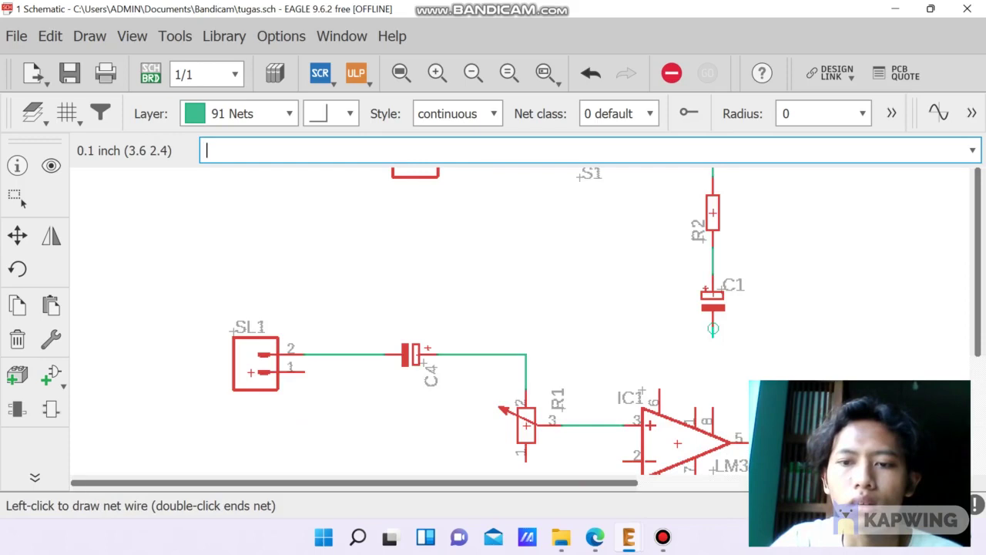
left_click(712, 417)
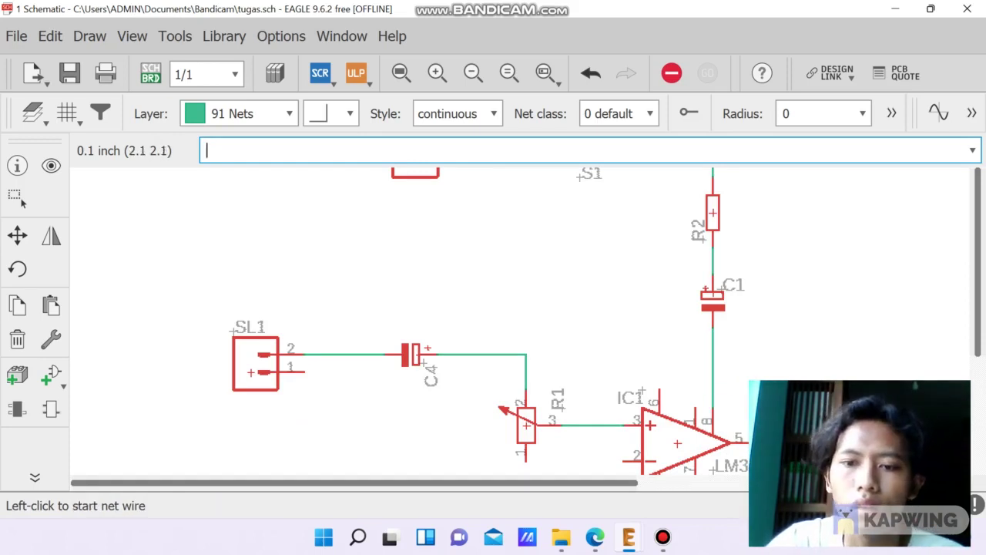
Connect IC1 pins 6 and 1 with vertical nets to the net between switch S1 and resistor R2
scroll(396, 401, "down", 1)
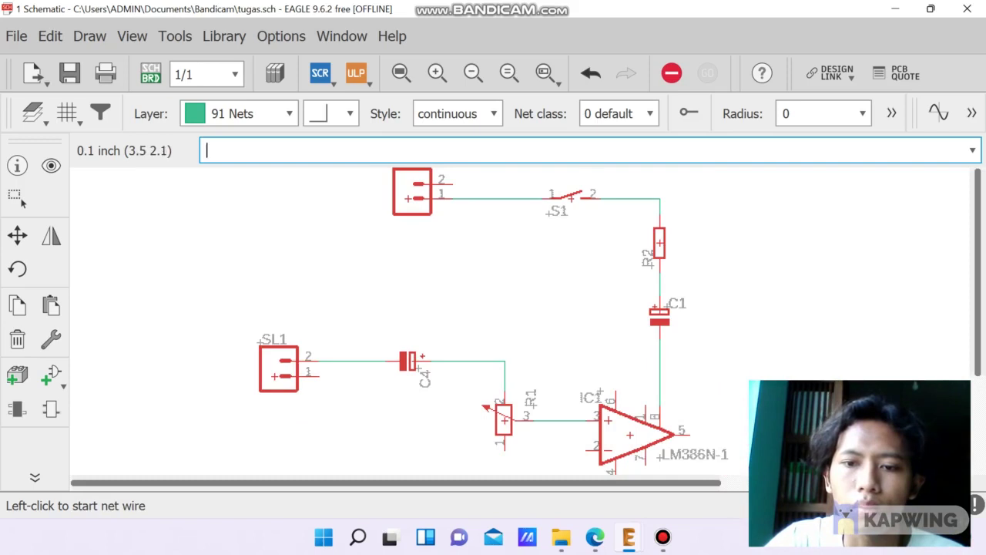
left_click(614, 392)
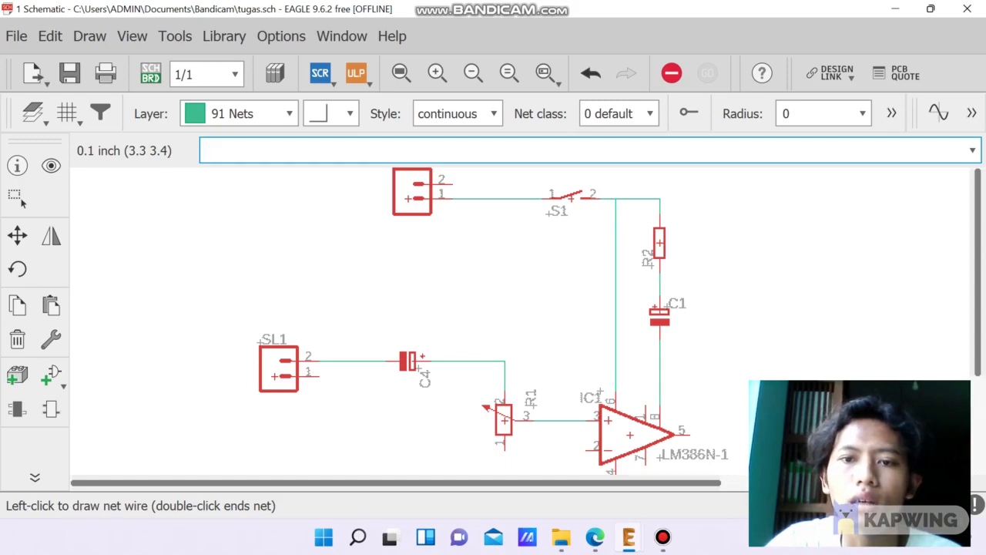
left_click(615, 199)
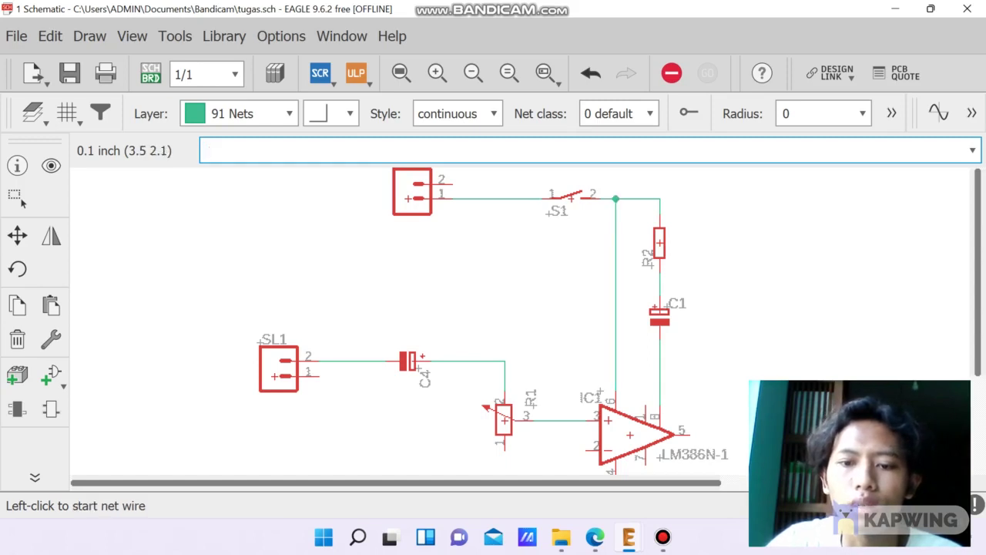
left_click(645, 405)
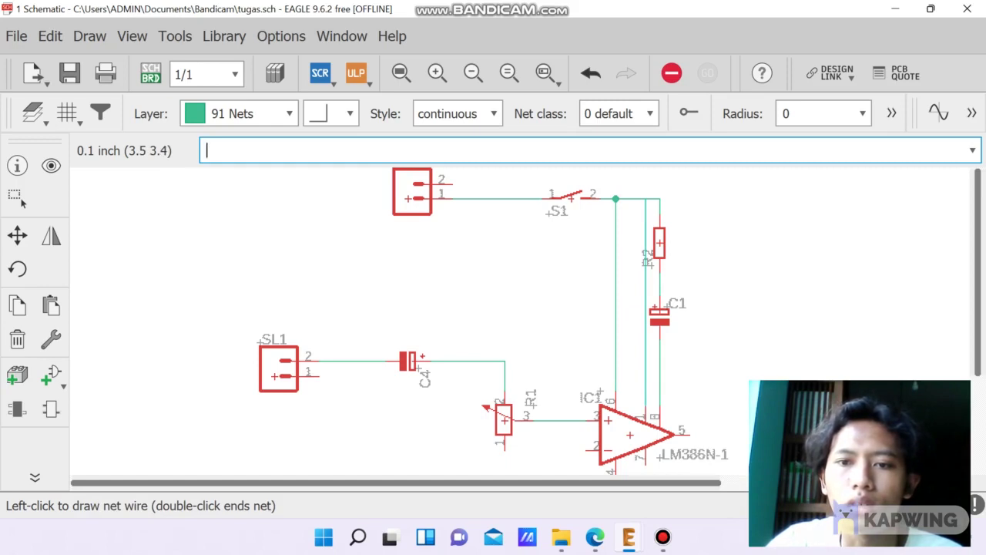
left_click(645, 199)
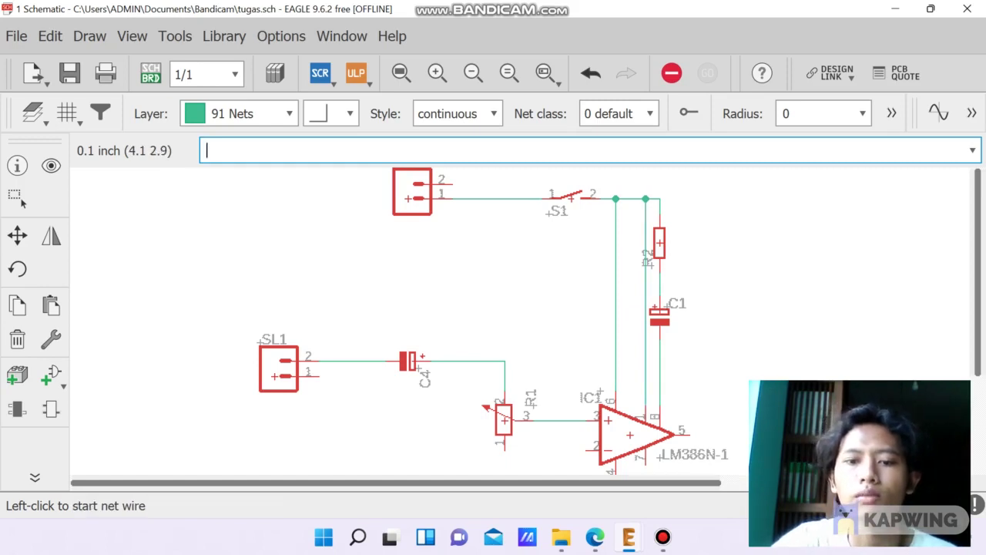
Draw a stepped net from IC1 pin 5 to the positive side of capacitor C3
scroll(743, 358, "down", 5)
scroll(736, 447, "up", 5)
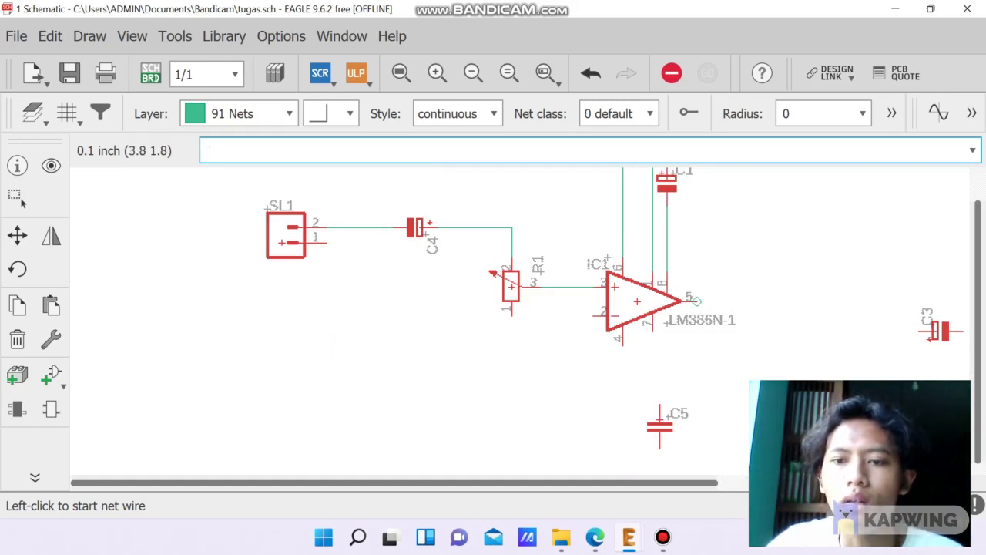
left_click(695, 300)
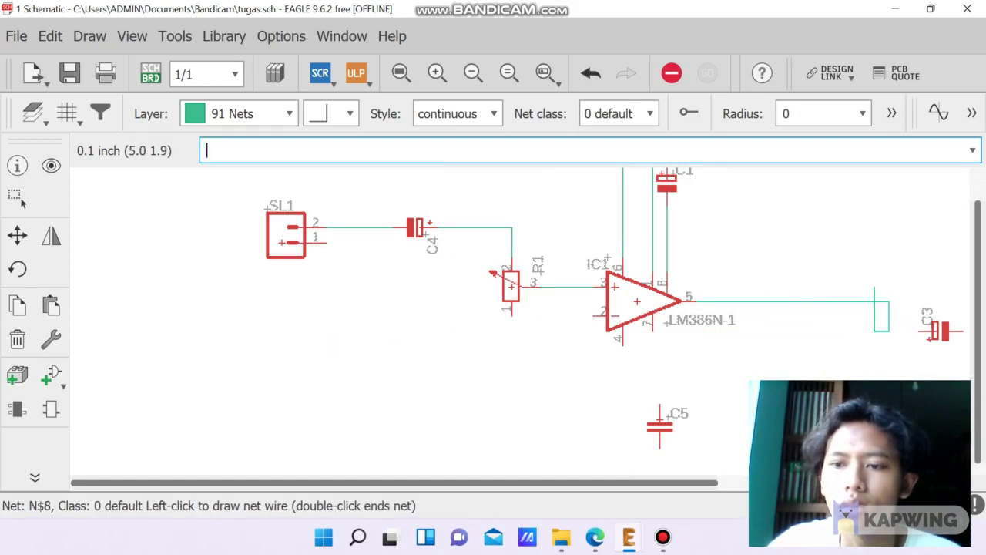
left_click(591, 73)
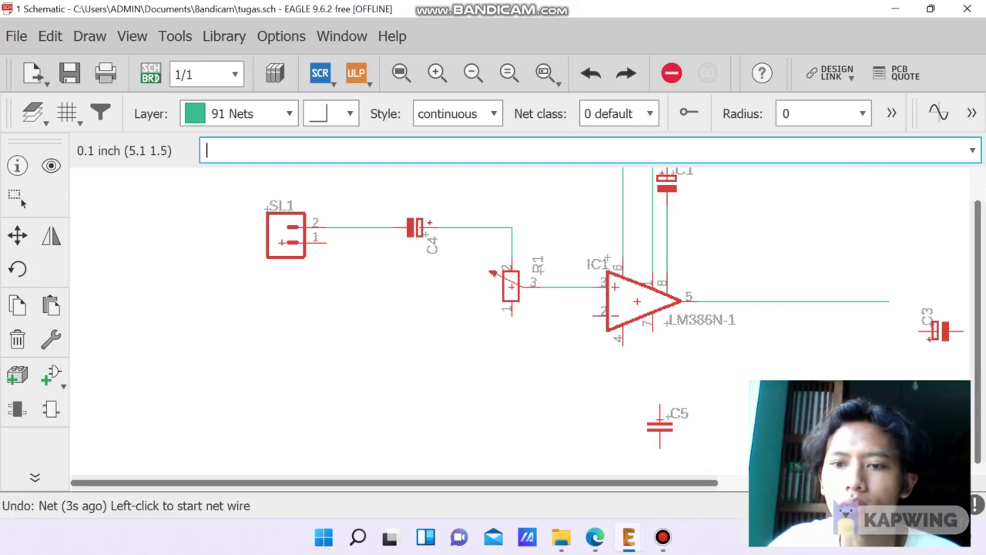
left_click(890, 301)
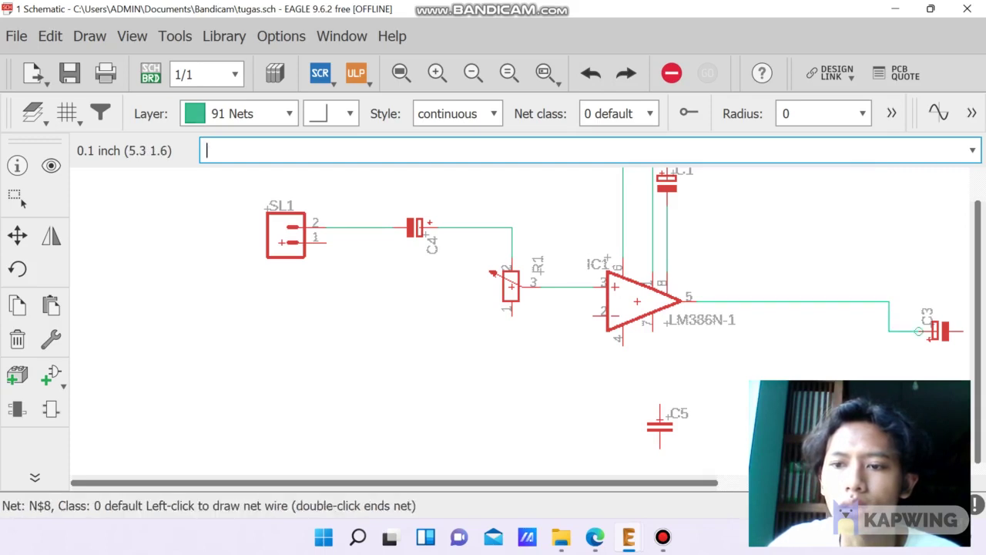
left_click(919, 331)
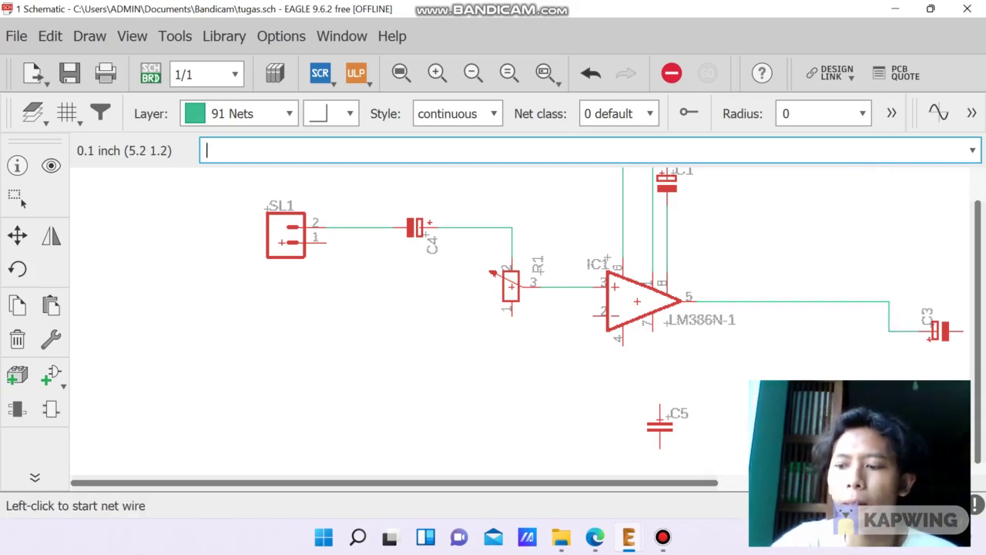
Connect C2's positive side to the IC1 pin 5 net, and C5's upper side to IC1 pin 7
left_click(831, 302)
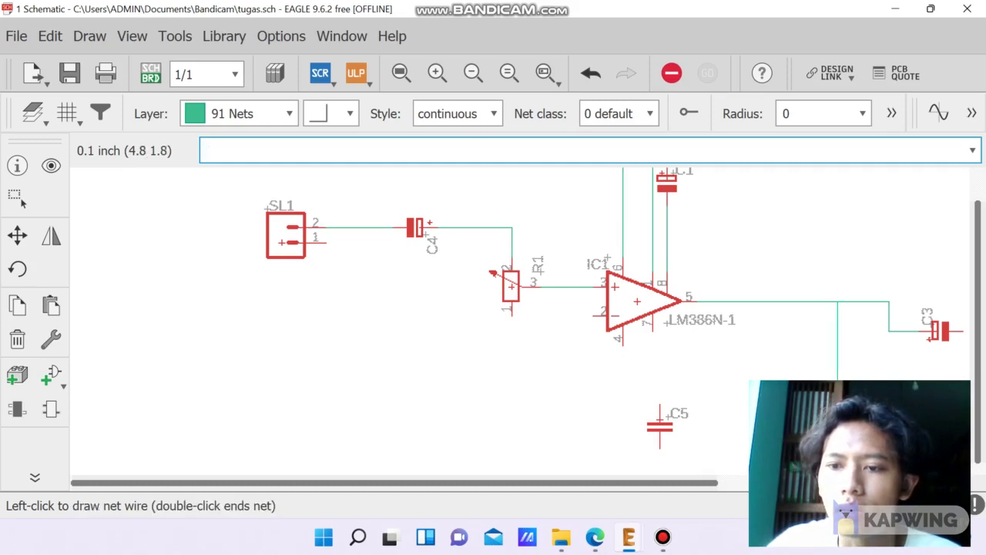
left_click(838, 301)
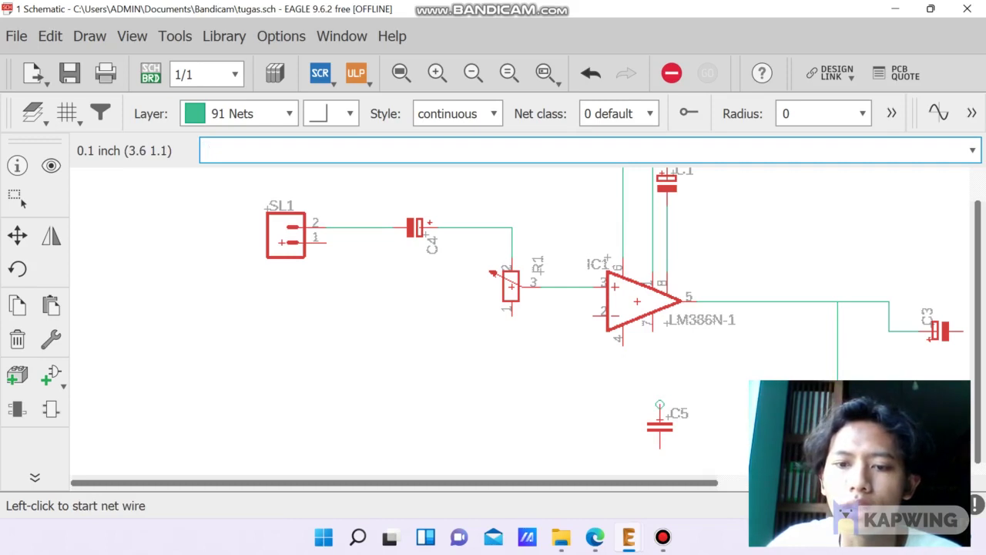
left_click(660, 403)
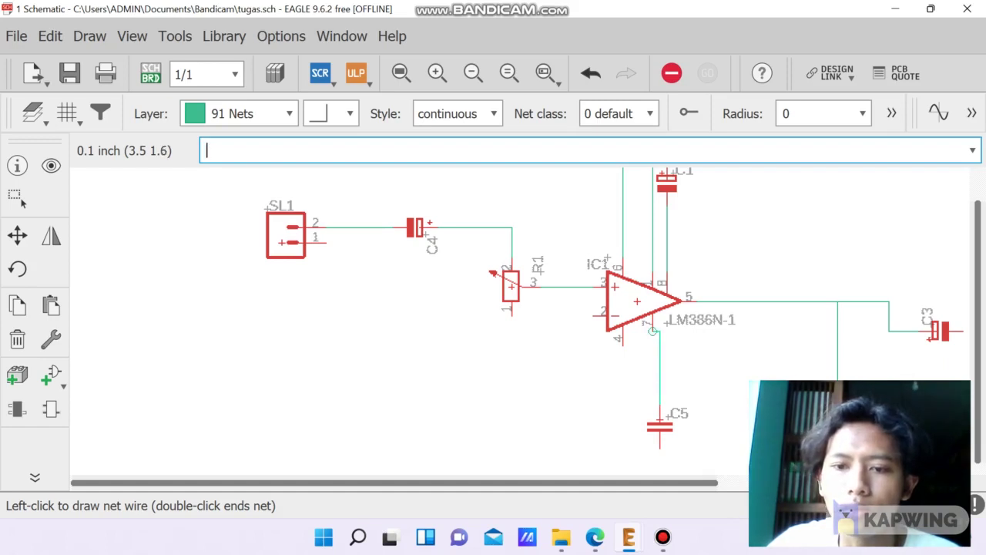
left_click(653, 331)
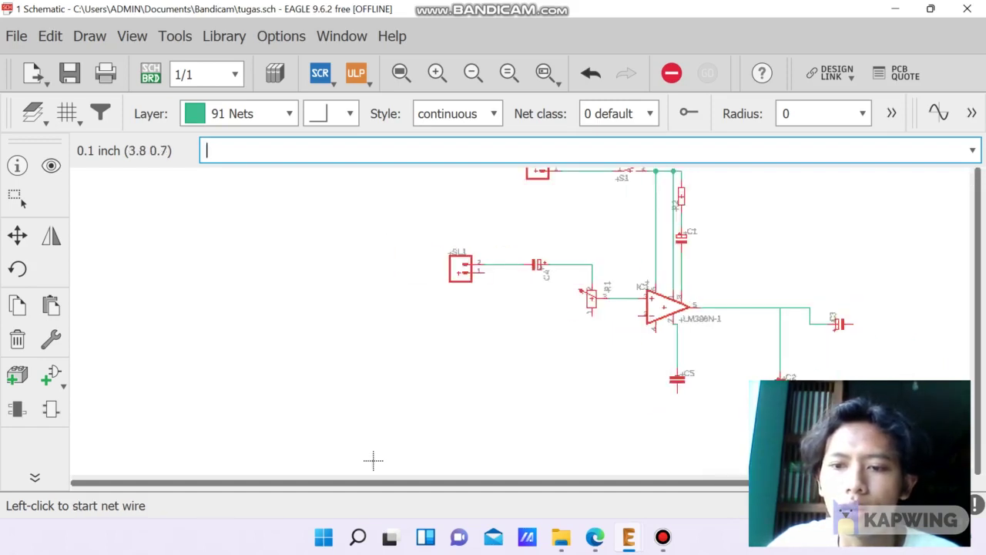
Connect the negative side of capacitor C2 to the upper end of resistor R3 with a net
scroll(373, 460, "down", 1)
scroll(353, 446, "up", 1)
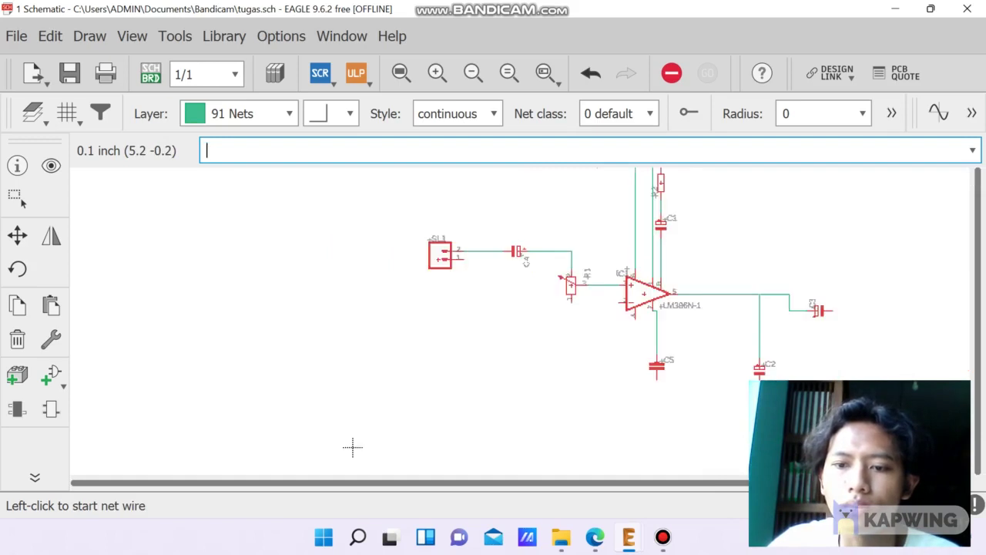
scroll(353, 447, "up", 1)
left_click(744, 348)
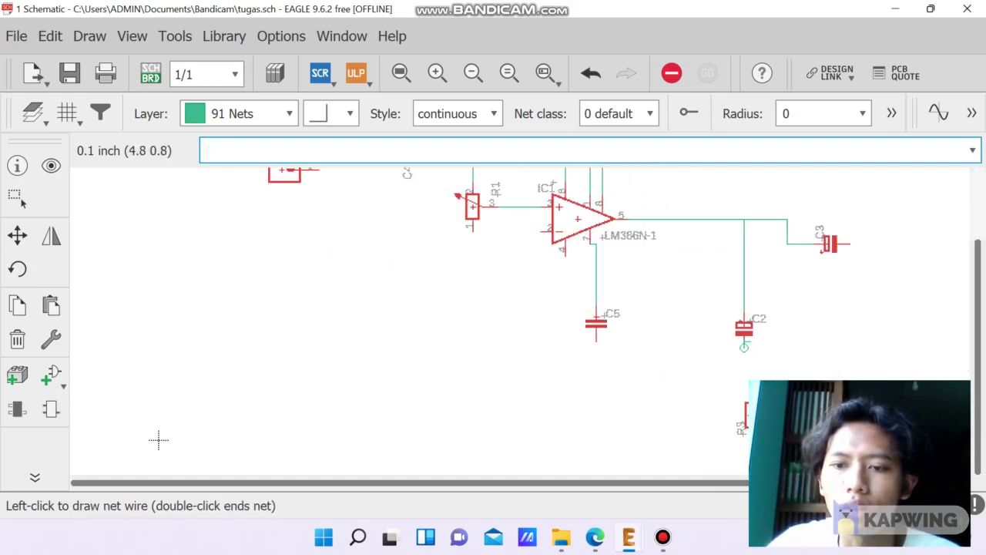
key("Escape")
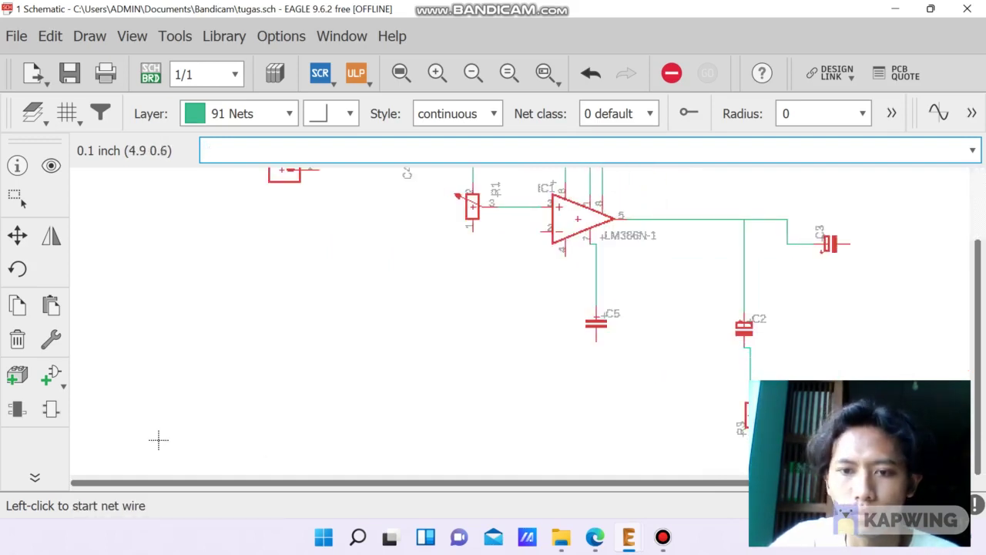
Draw a net from SL1 pin 1 down, along beneath the circuit below R3, and up to the output connector's lower pin
scroll(270, 423, "down", 1)
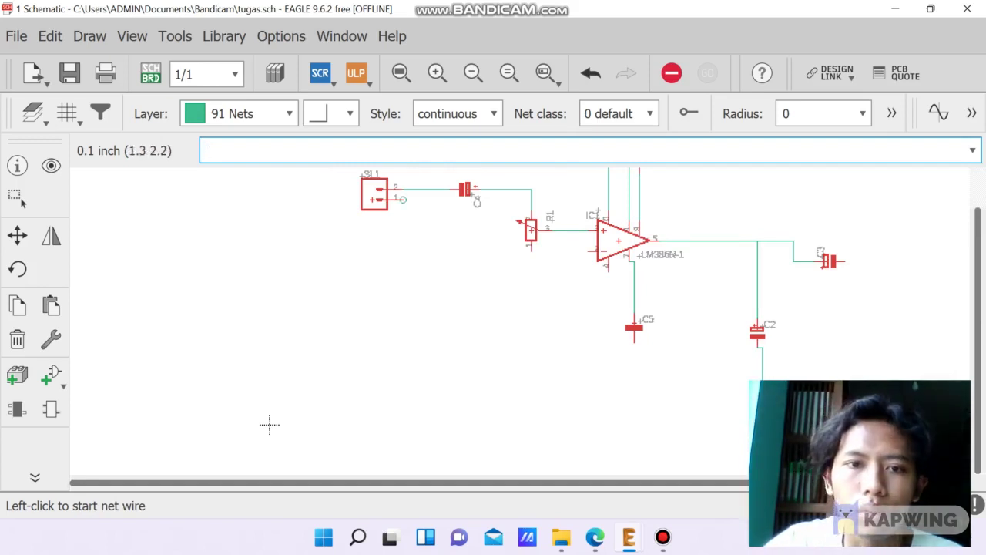
scroll(369, 188, "up", 3)
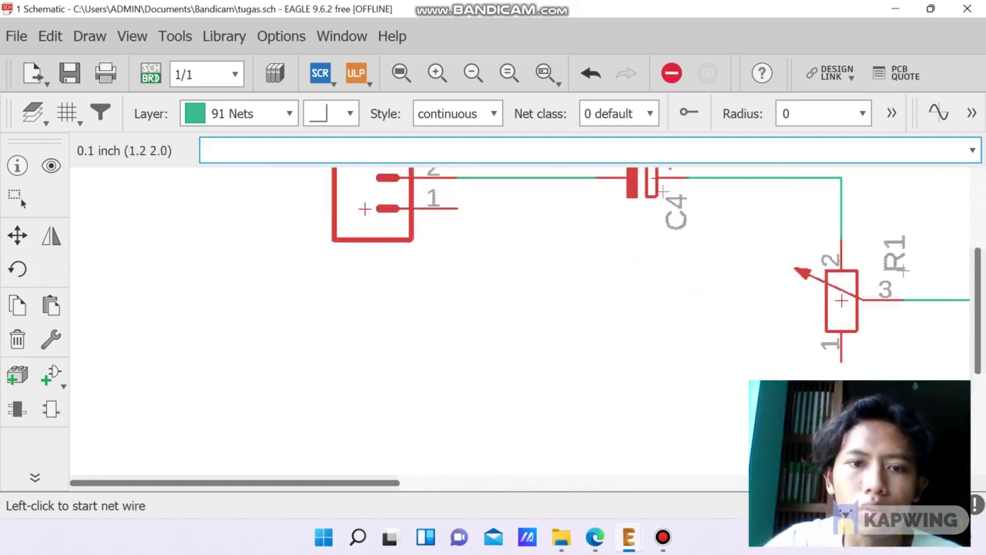
left_click(450, 220)
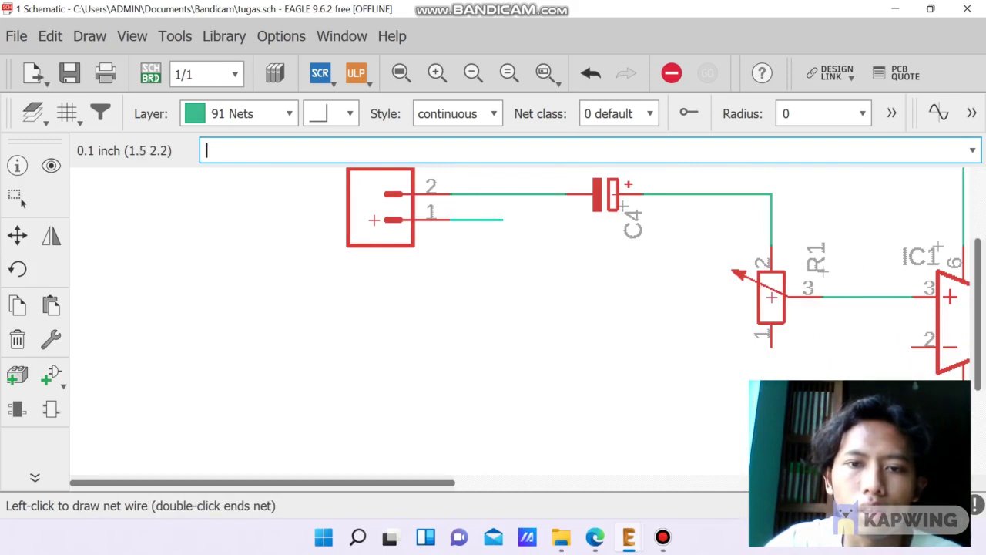
scroll(502, 323, "down", 5)
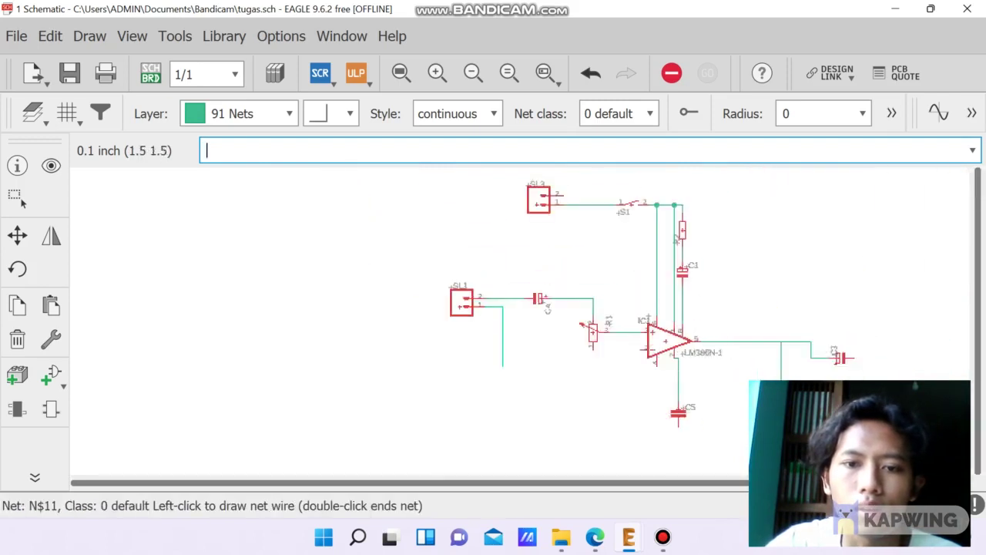
scroll(440, 363, "down", 2)
scroll(380, 352, "up", 4)
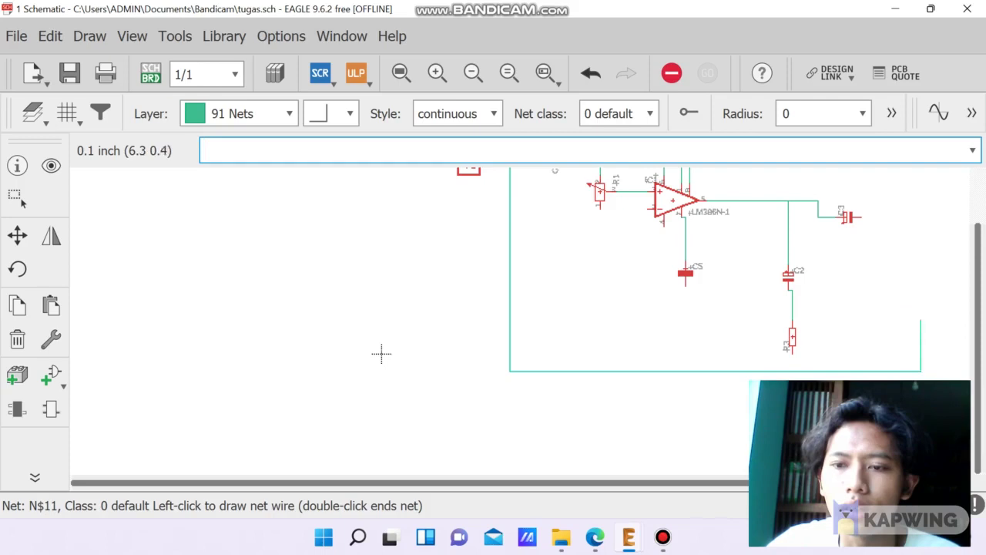
scroll(455, 332, "down", 3)
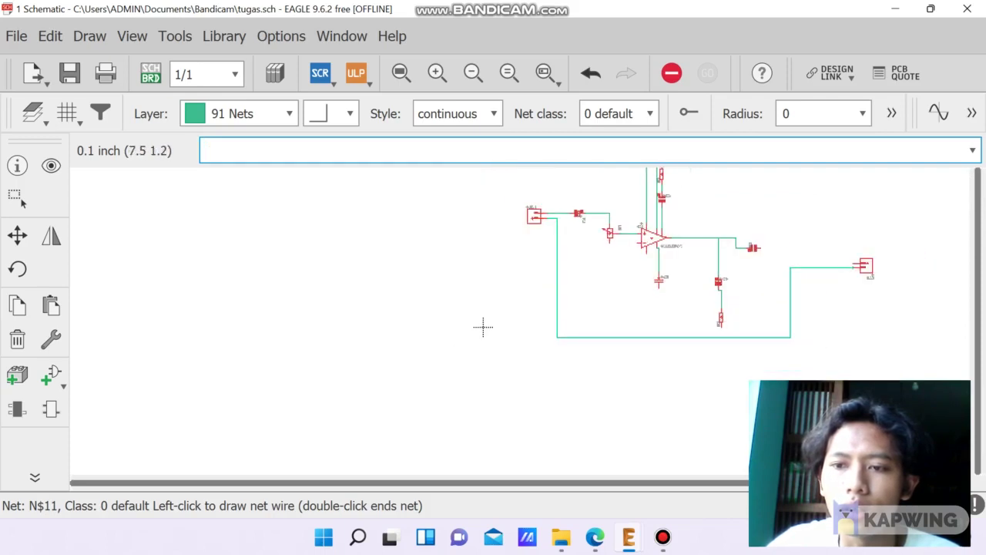
key("Escape")
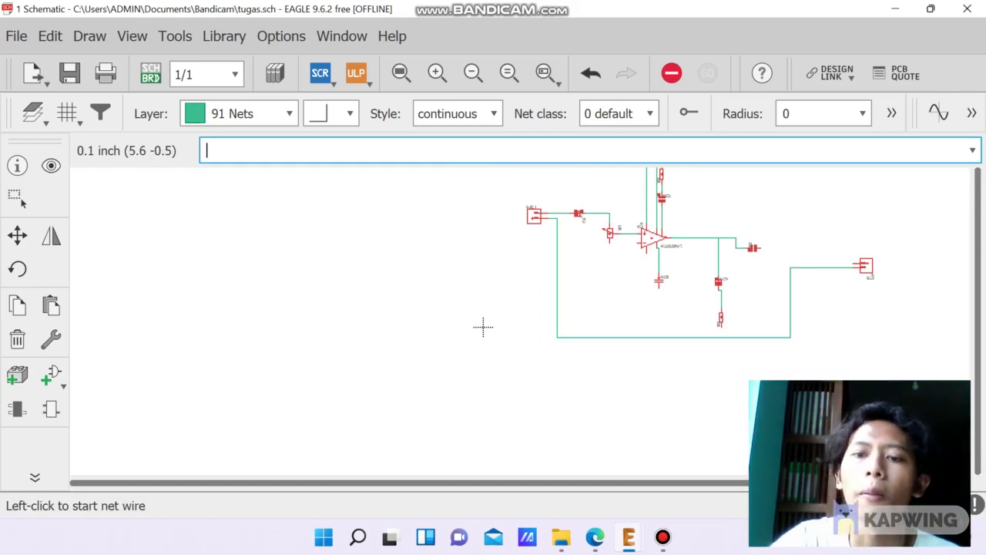
Connect the lower ends of resistor R3 and capacitor C5 to the horizontal net running beneath the circuit
scroll(444, 322, "up", 1)
scroll(341, 316, "up", 1)
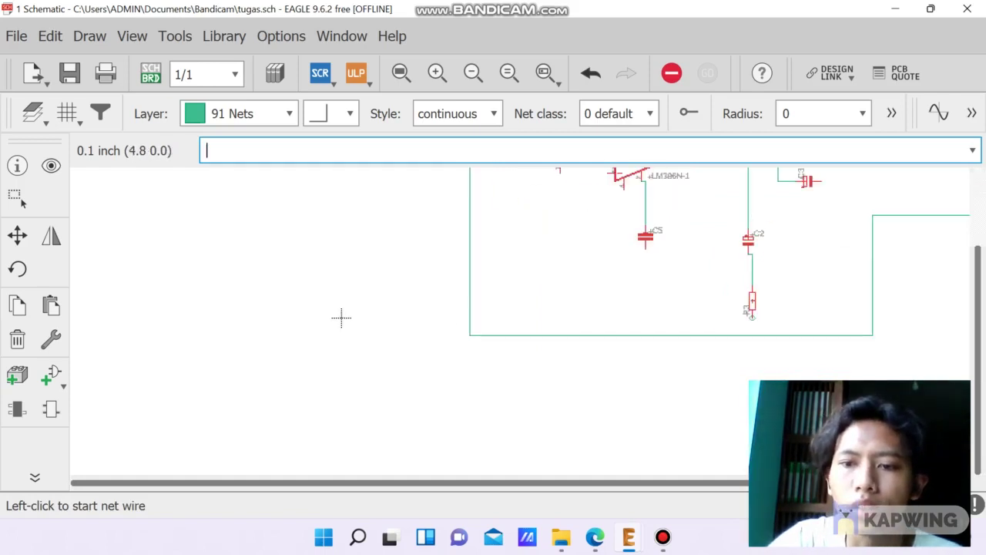
left_click(342, 317)
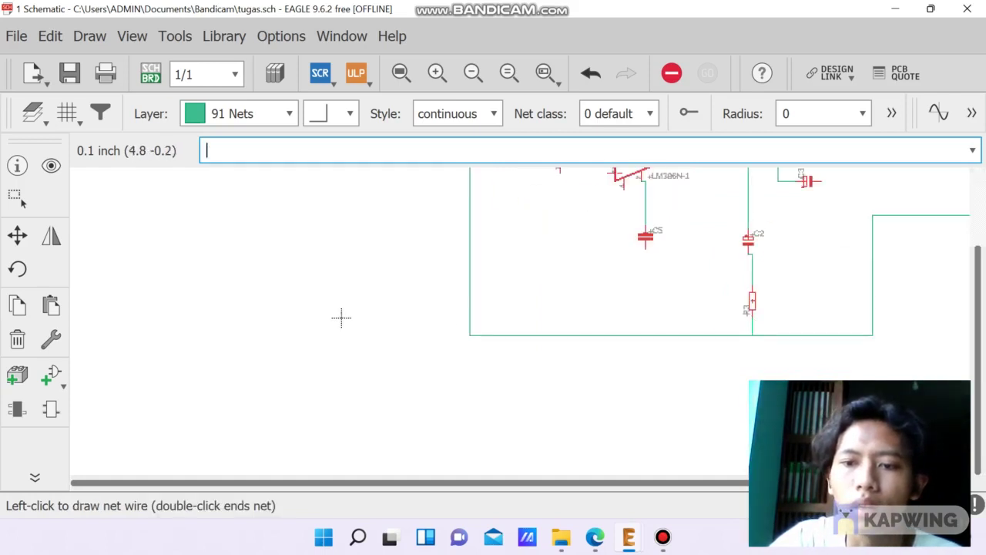
key("Escape")
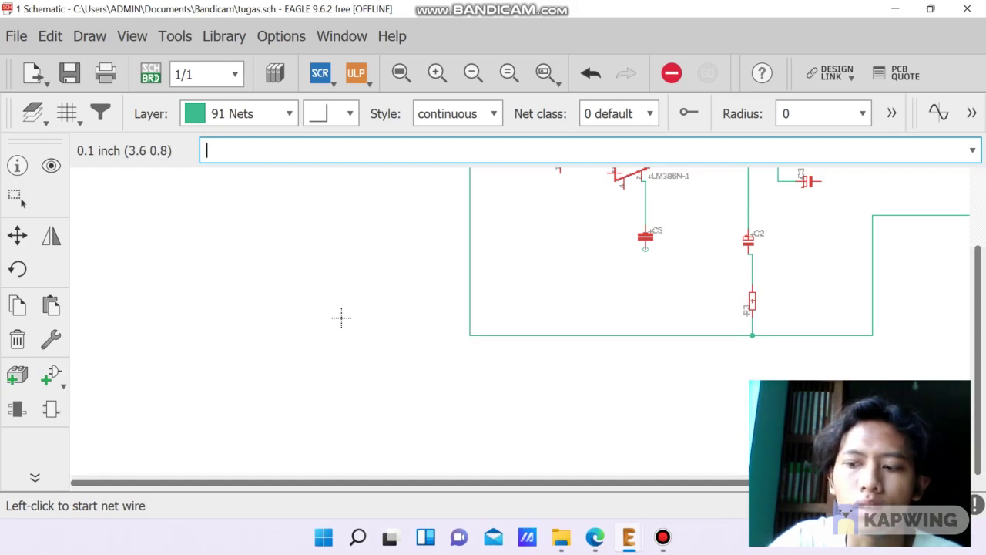
left_click(645, 246)
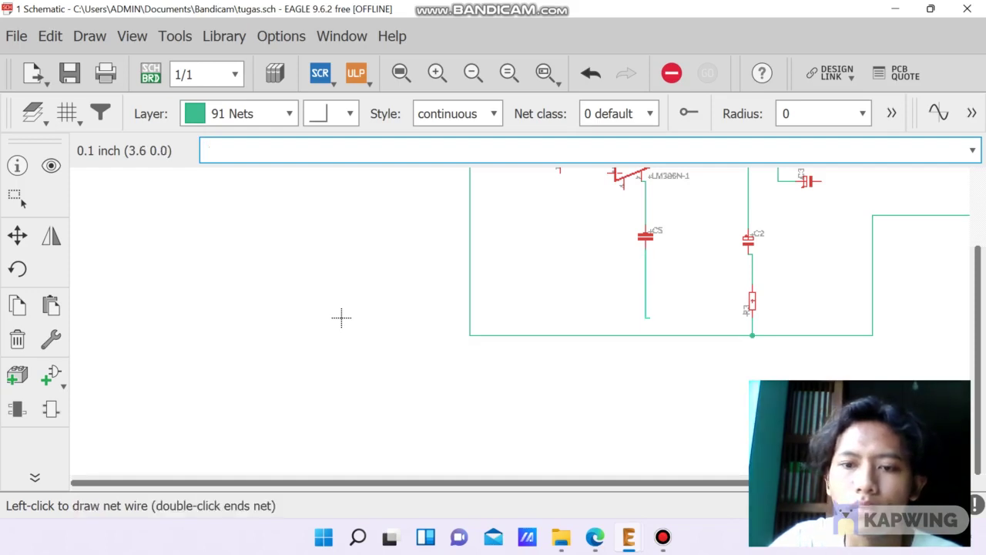
left_click(645, 336)
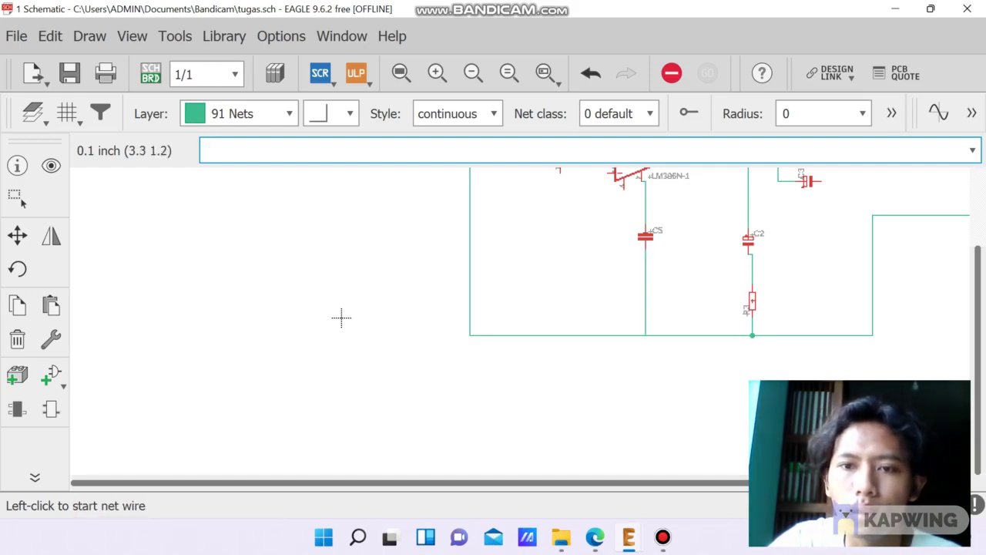
Connect IC1 pins 4 and 2 to the horizontal net from SL1 pin 1 that runs beneath the circuit
scroll(625, 216, "up", 3)
scroll(342, 411, "down", 4)
scroll(612, 280, "up", 6)
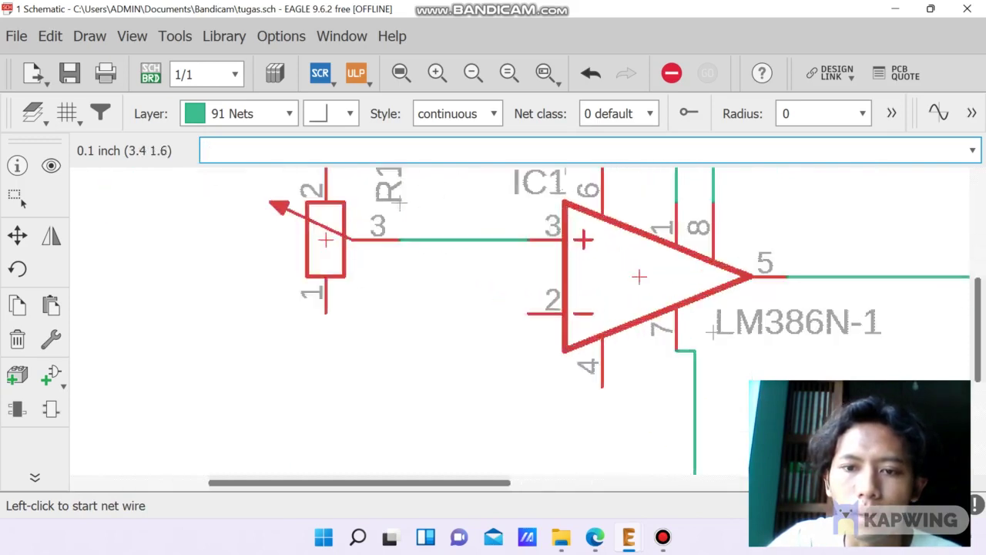
scroll(616, 385, "down", 5)
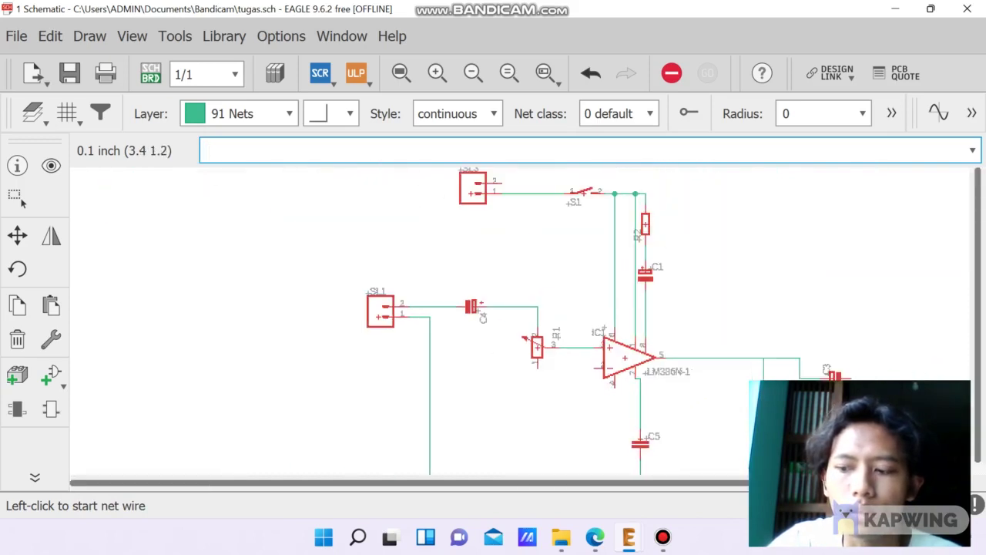
scroll(403, 418, "down", 2)
scroll(311, 423, "up", 2)
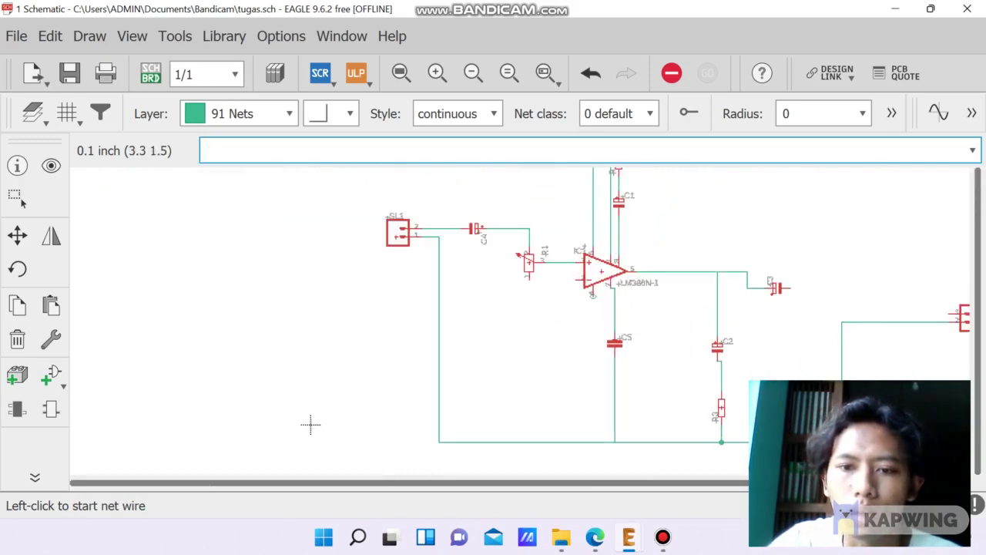
left_click(593, 293)
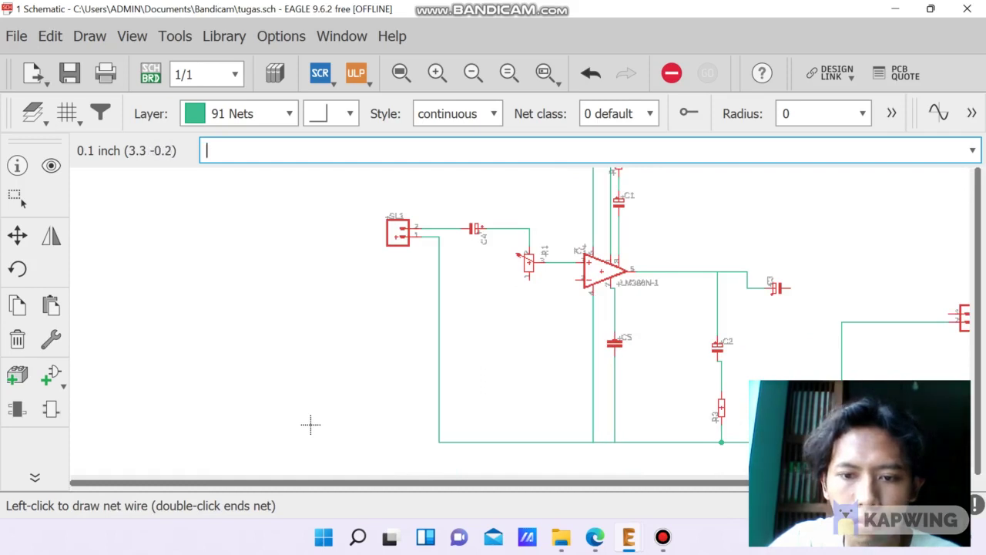
left_click(593, 442)
left_click(571, 279)
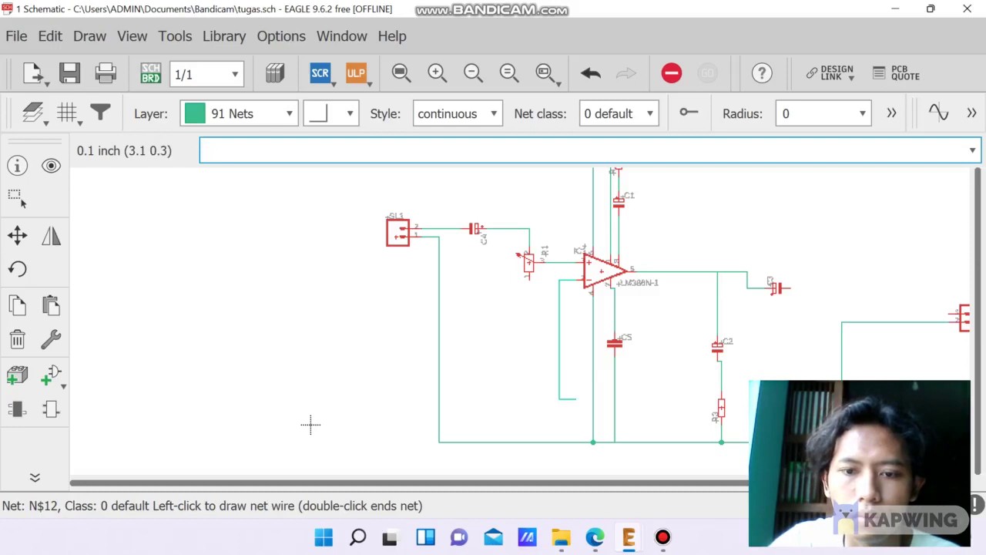
left_click(559, 442)
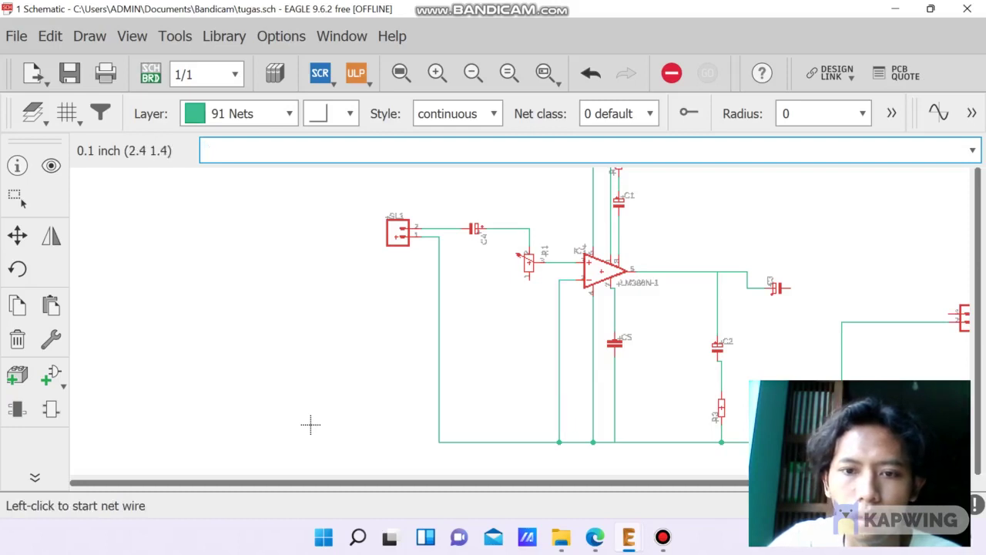
Connect pin 1 of potentiometer R1 down to the horizontal net beneath the circuit
scroll(524, 287, "up", 2)
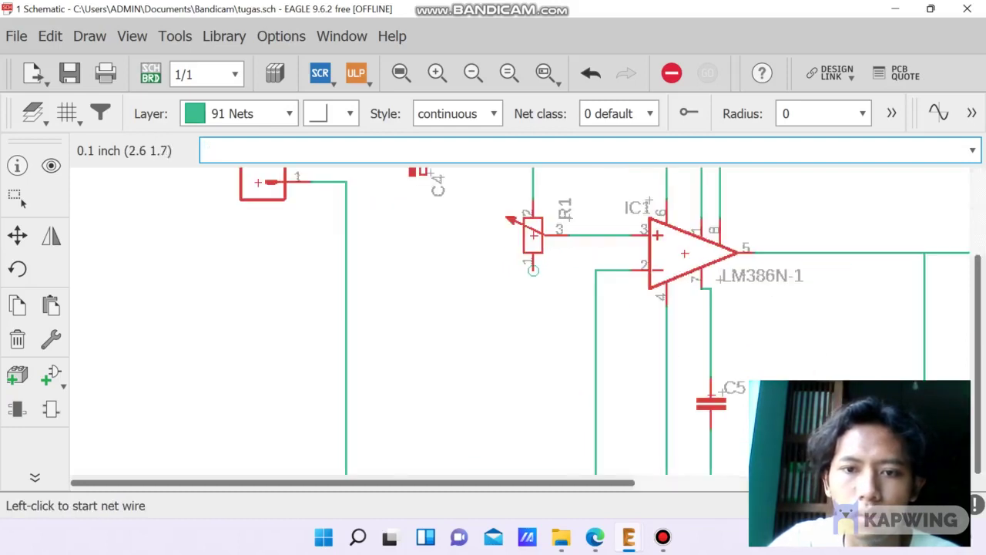
left_click(533, 269)
scroll(533, 269, "down", 2)
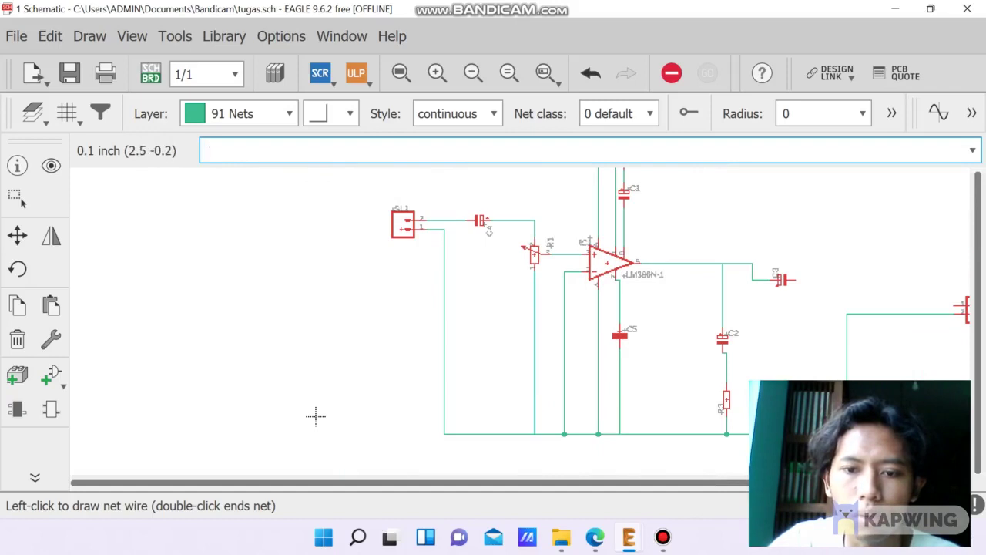
key("Escape")
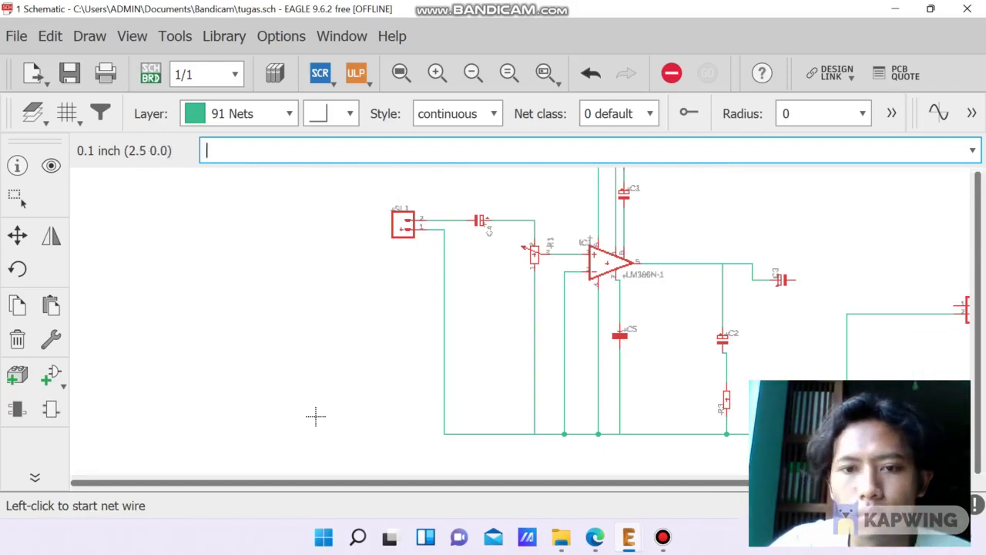
Draw a net from the free end of capacitor C3 to pin 1 of output connector SL2
scroll(543, 213, "up", 3)
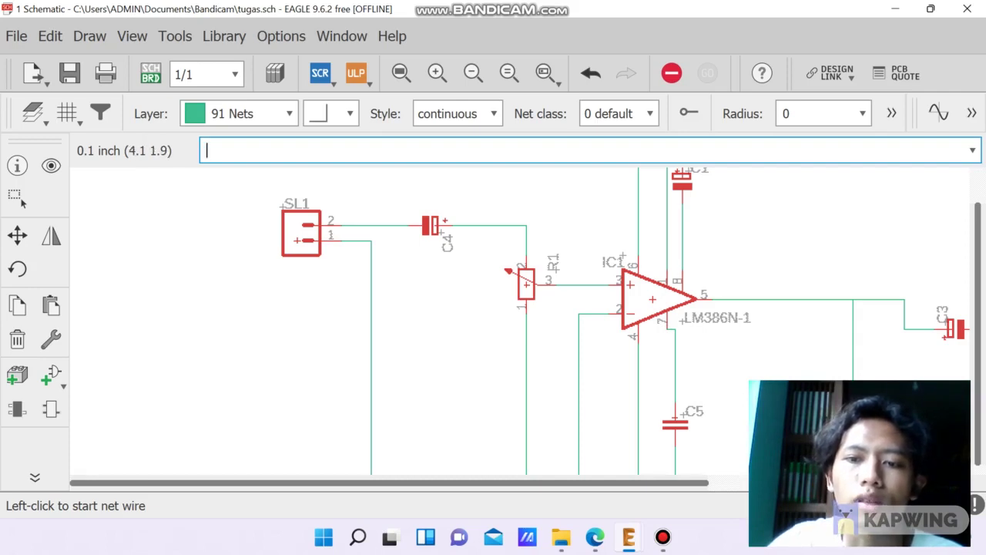
scroll(451, 361, "down", 1)
scroll(451, 361, "down", 3)
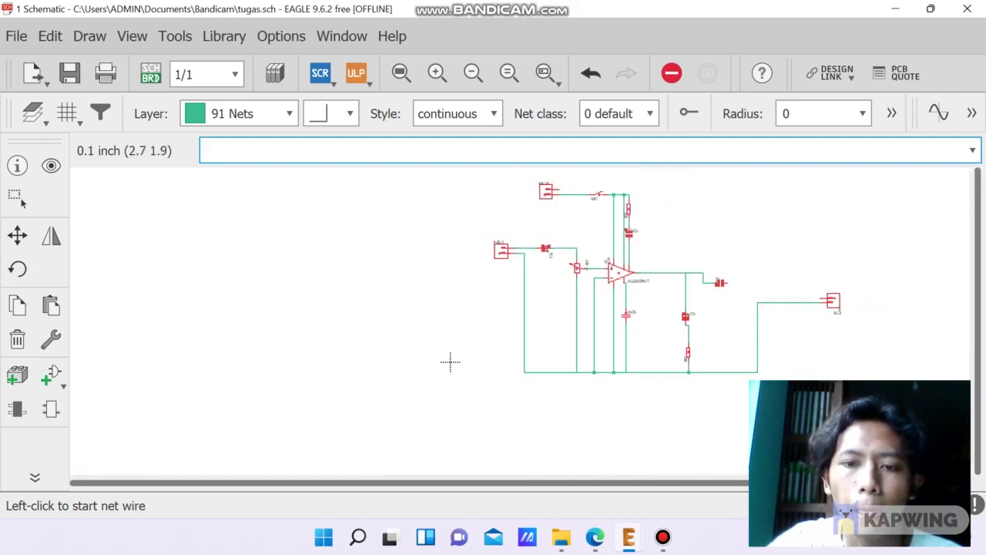
scroll(242, 291, "up", 4)
scroll(293, 303, "down", 5)
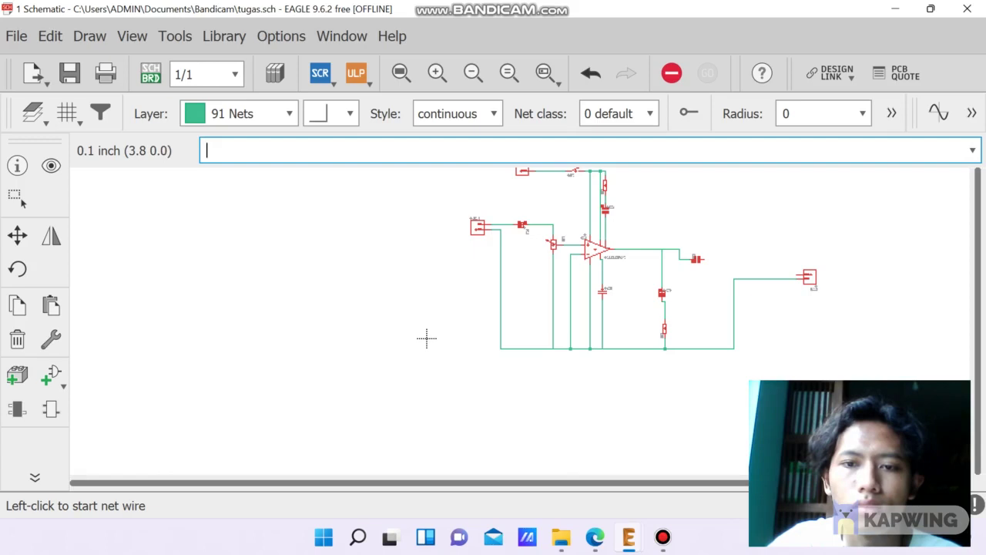
scroll(449, 350, "down", 1)
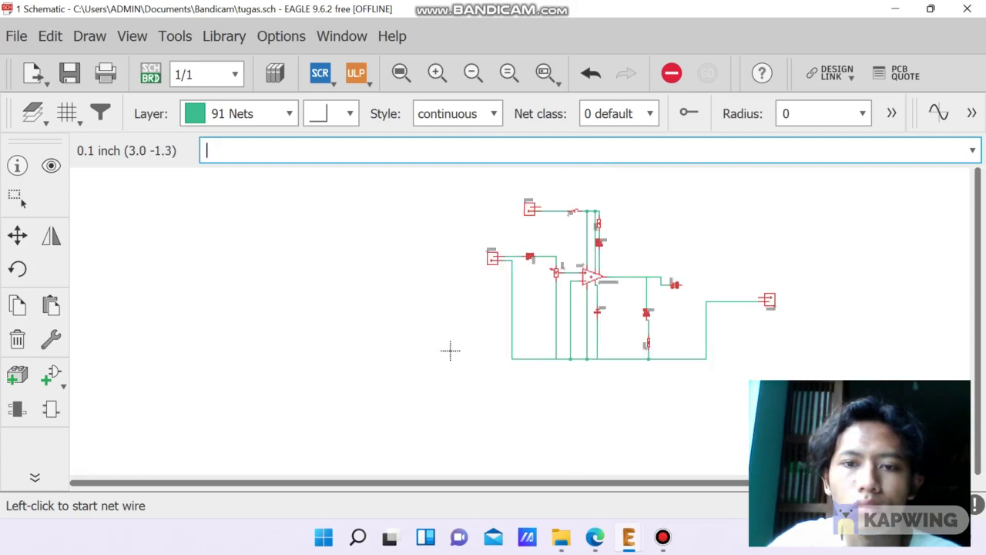
scroll(719, 303, "up", 3)
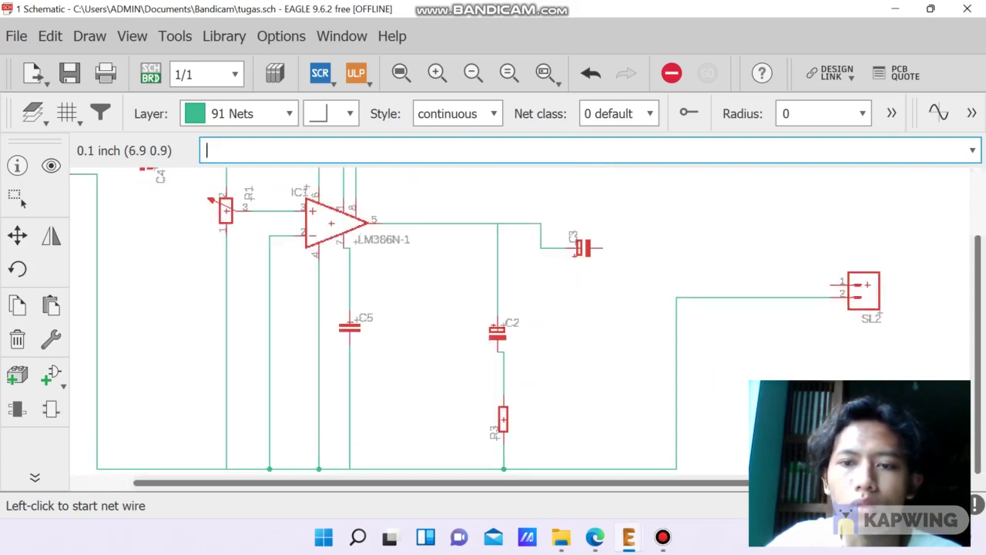
left_click(603, 248)
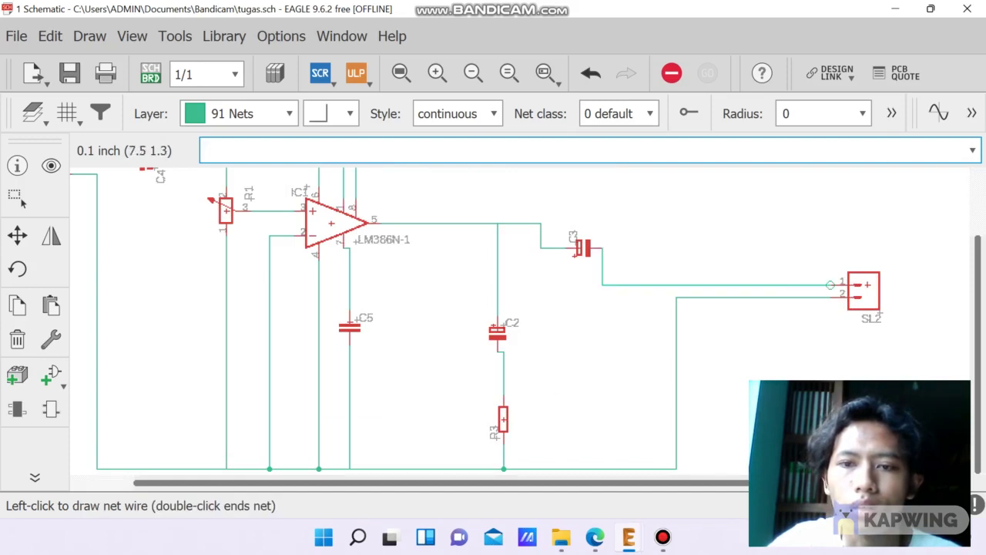
left_click(676, 247)
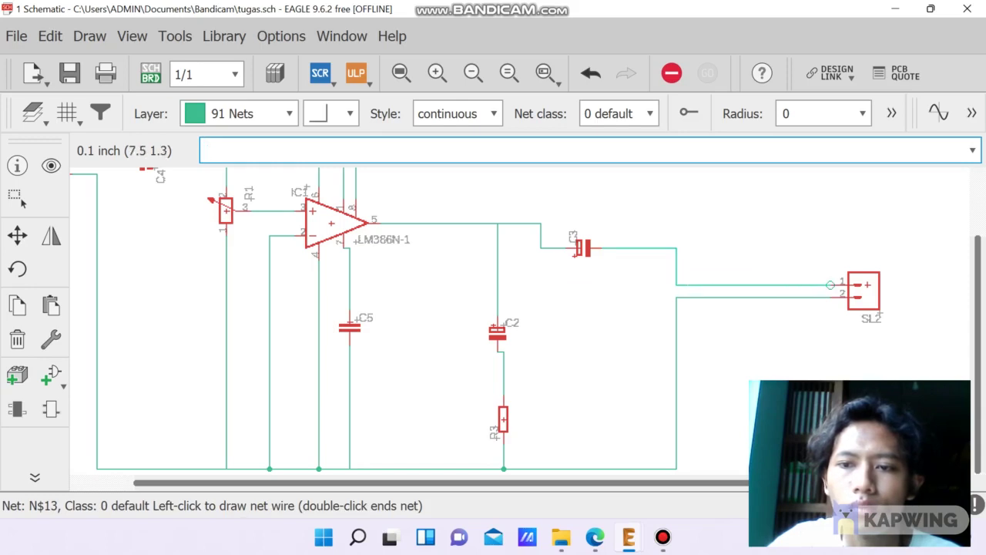
left_click(835, 285)
Search the part library for "ground" and place a GND symbol just below connector SL3
scroll(758, 190, "down", 2)
scroll(361, 317, "down", 4)
scroll(335, 406, "up", 3)
scroll(431, 377, "down", 2)
scroll(574, 183, "up", 3)
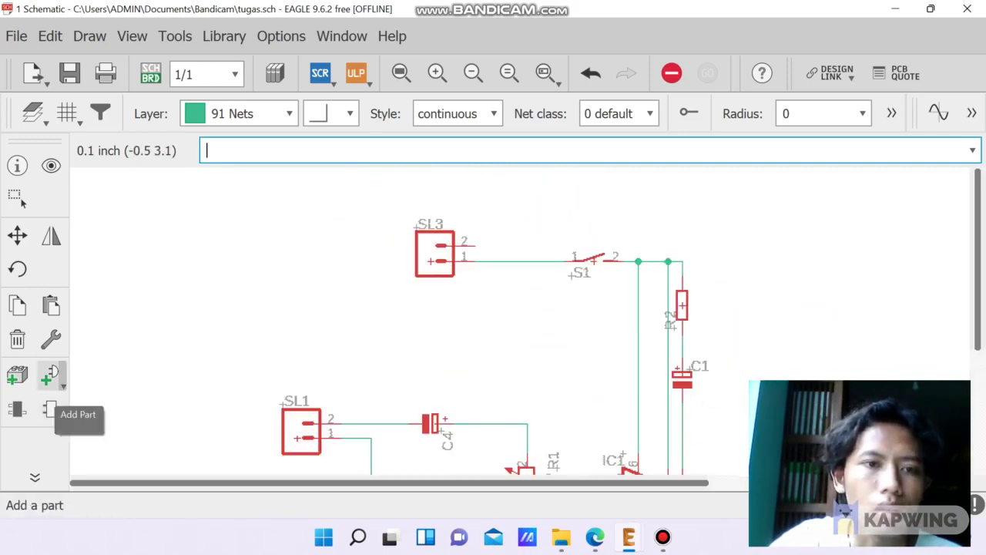
left_click(49, 375)
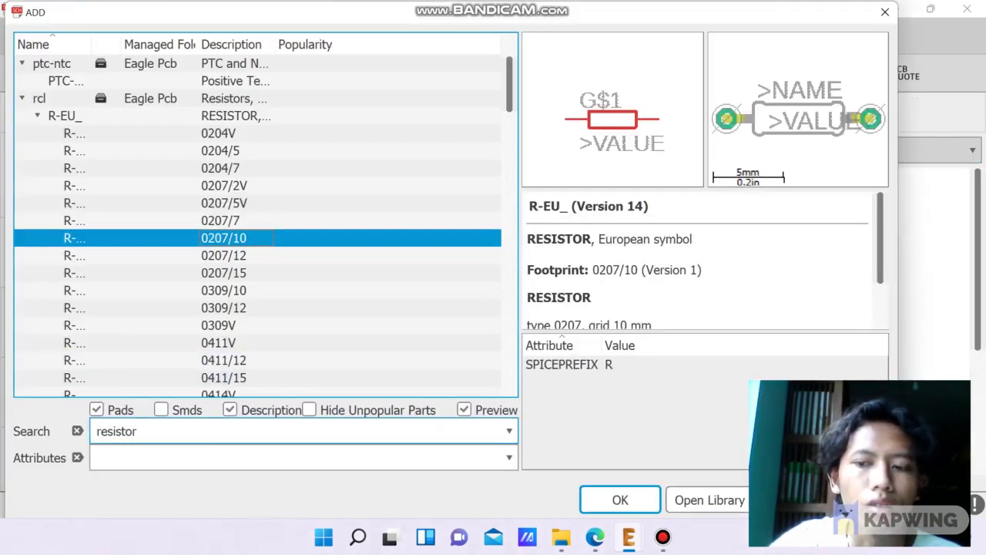
double_click(115, 431)
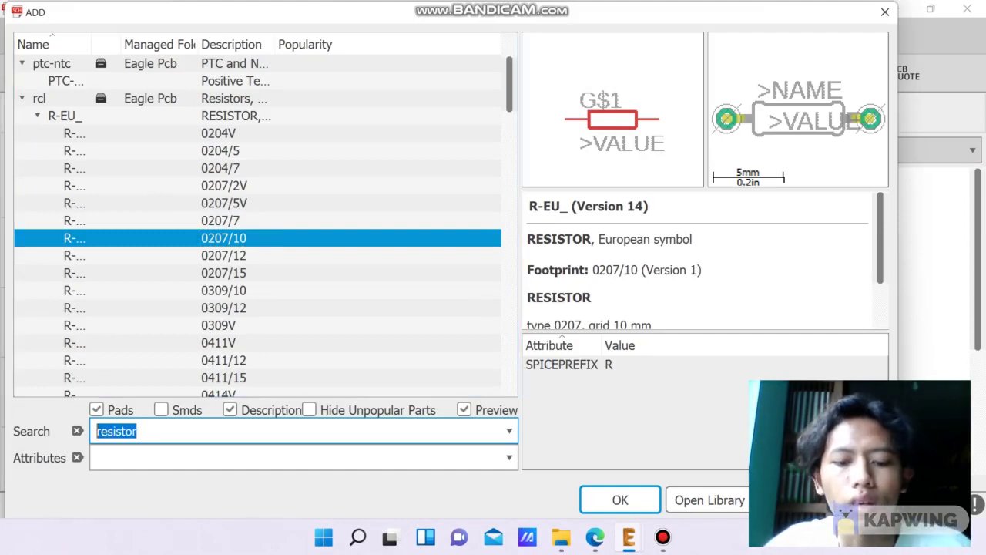
type("gro")
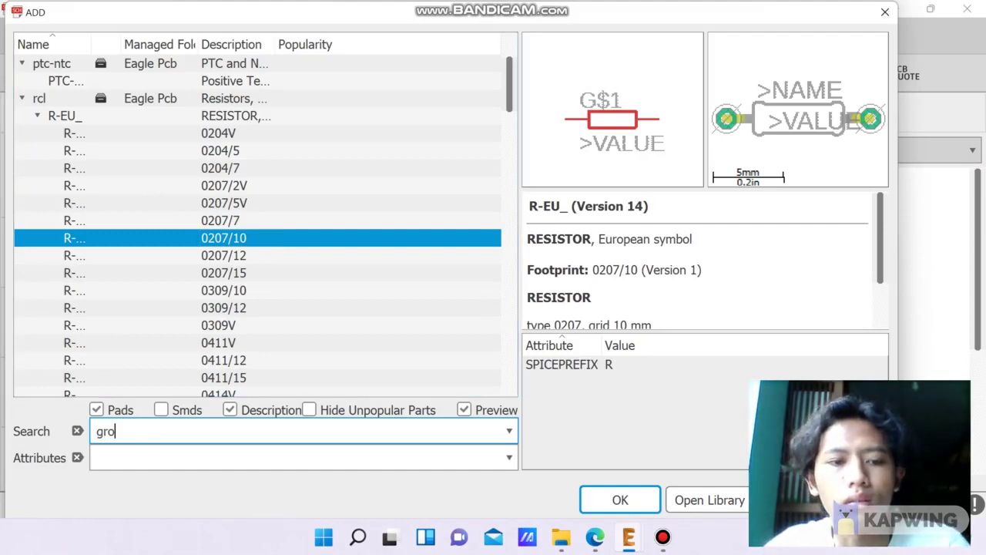
type("und")
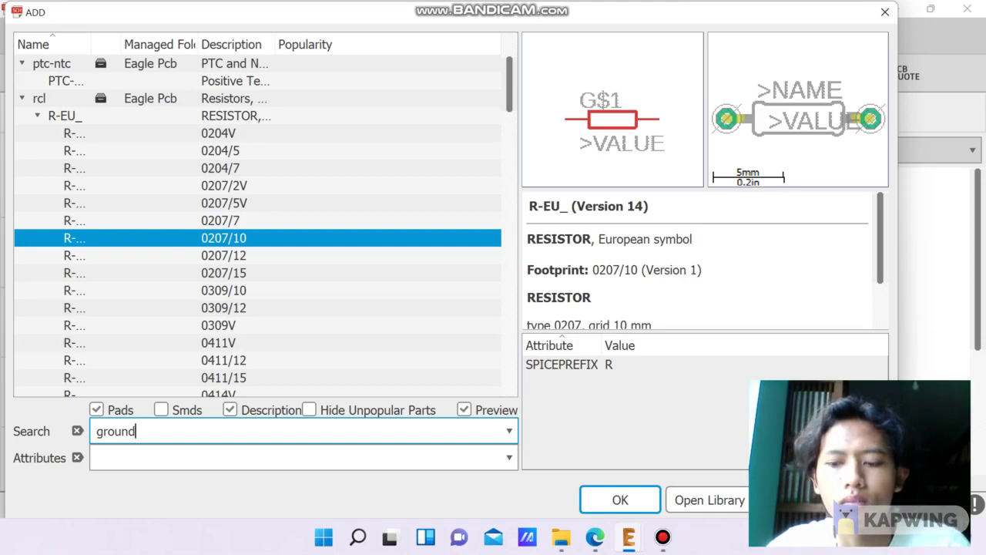
key("Return")
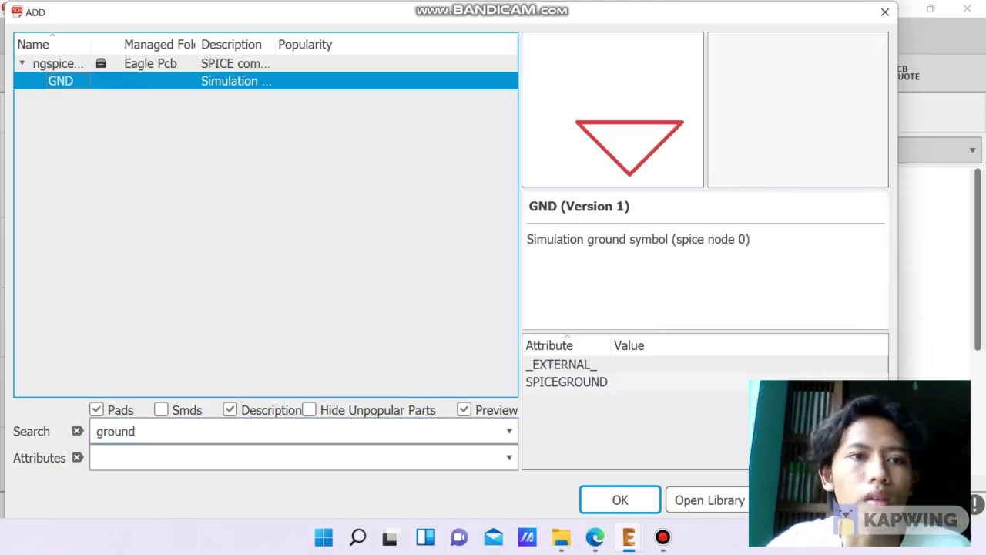
key("Return")
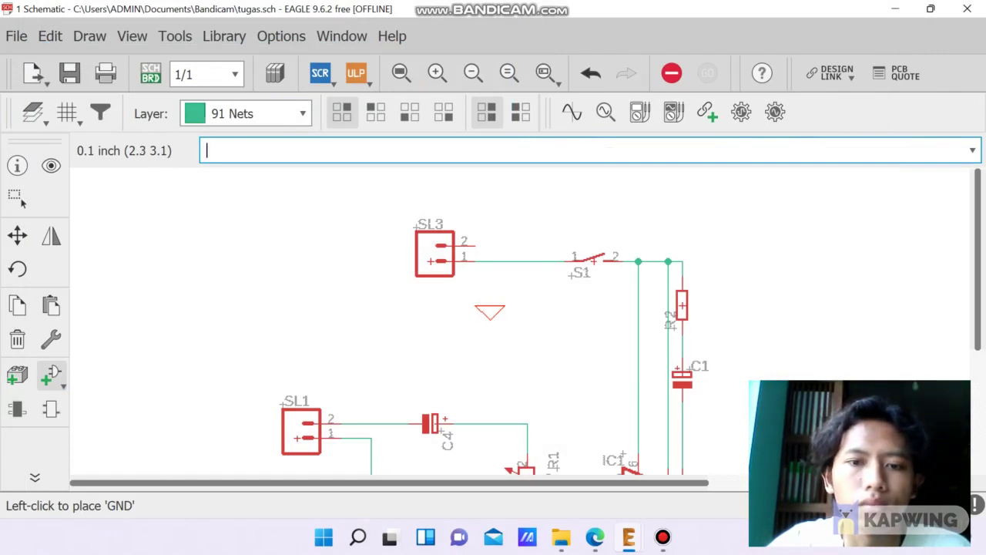
left_click(490, 320)
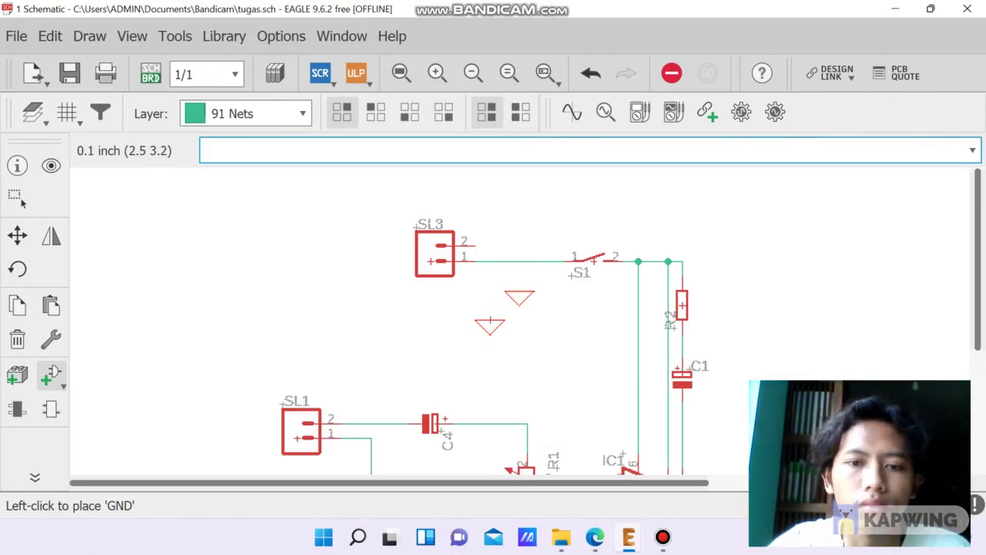
Place a second GND symbol below the horizontal net beneath the circuit, between C5 and R3
scroll(544, 323, "down", 1)
scroll(548, 320, "down", 5)
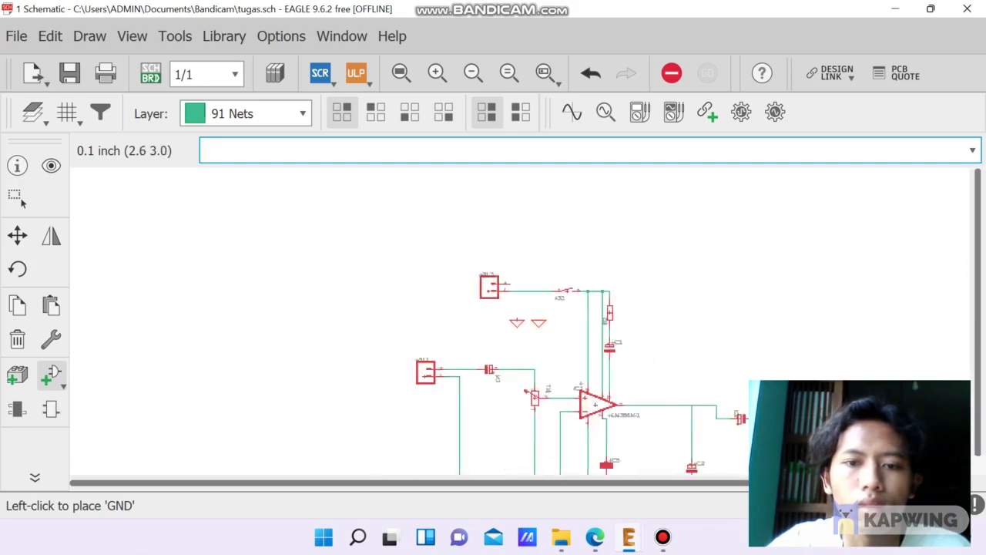
scroll(533, 388, "up", 4)
scroll(557, 346, "down", 1)
scroll(471, 228, "down", 1)
scroll(403, 238, "up", 4)
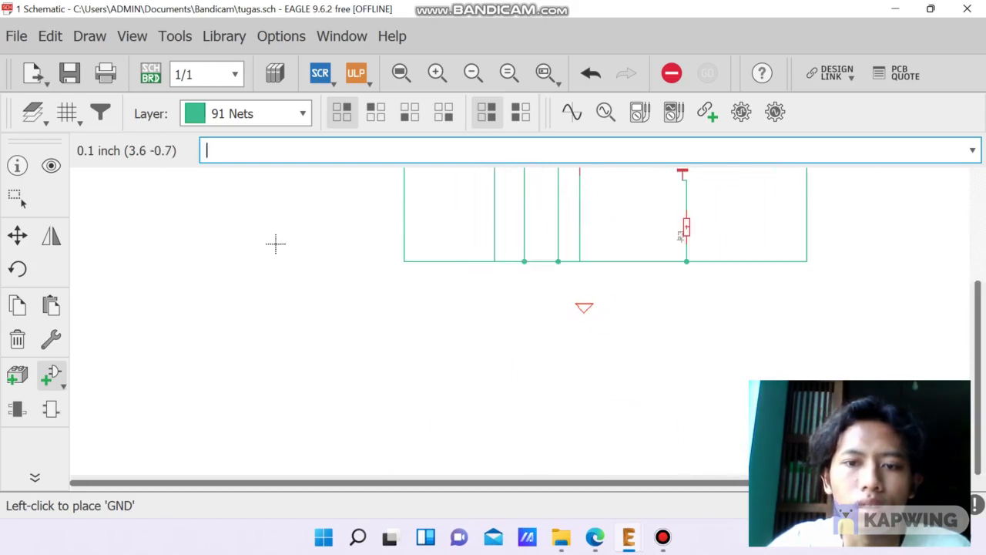
left_click(671, 72)
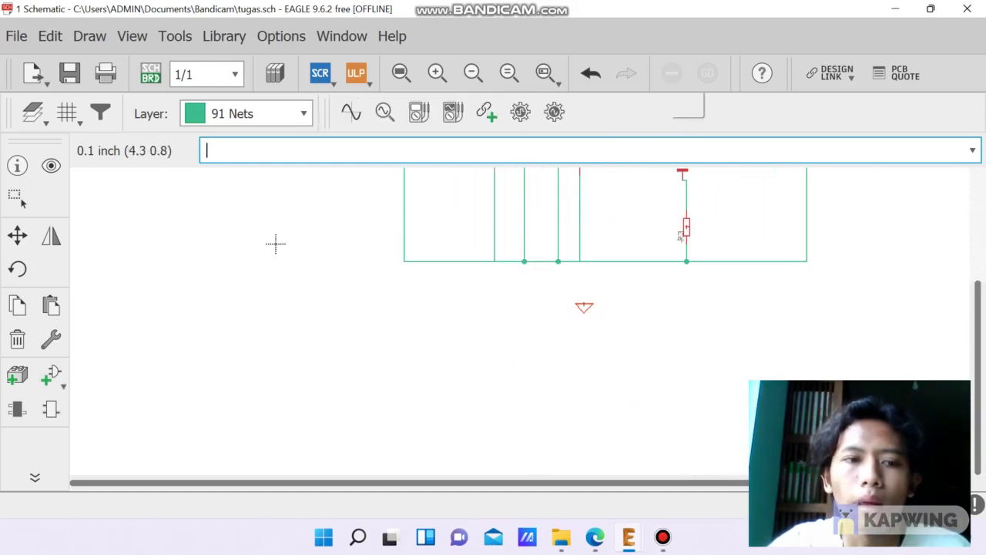
Connect the lower GND symbol to the horizontal net above it, merging that net into supply net 0
left_click(84, 162)
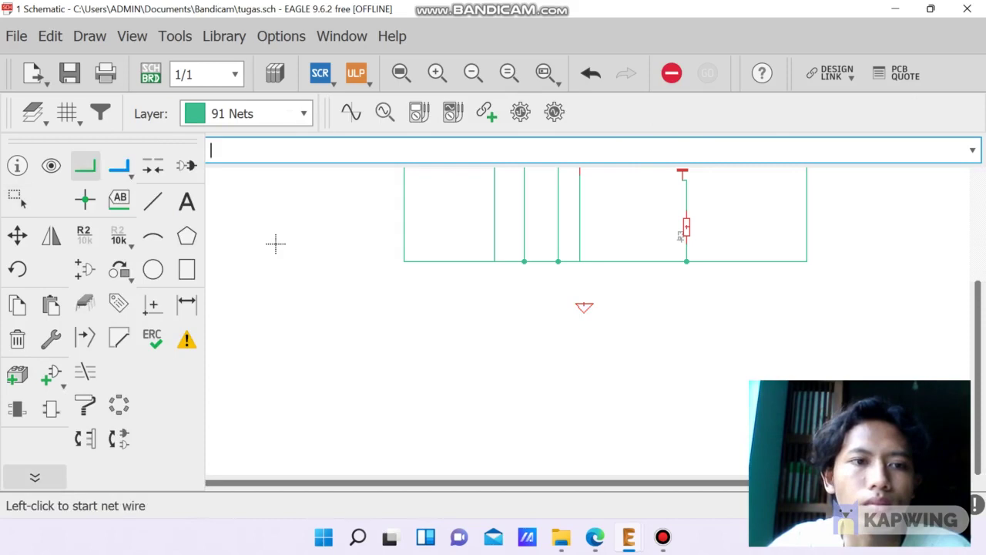
left_click(584, 306)
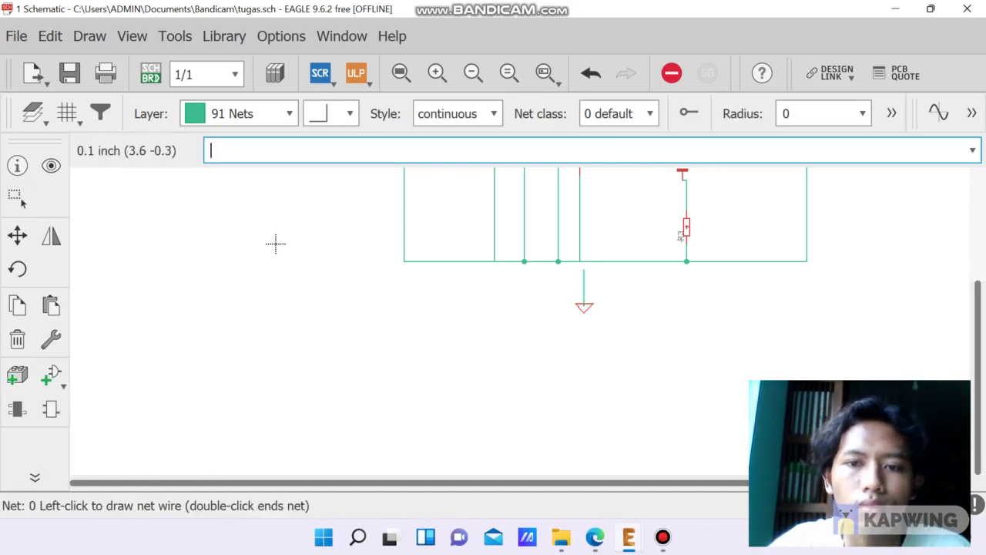
left_click(584, 261)
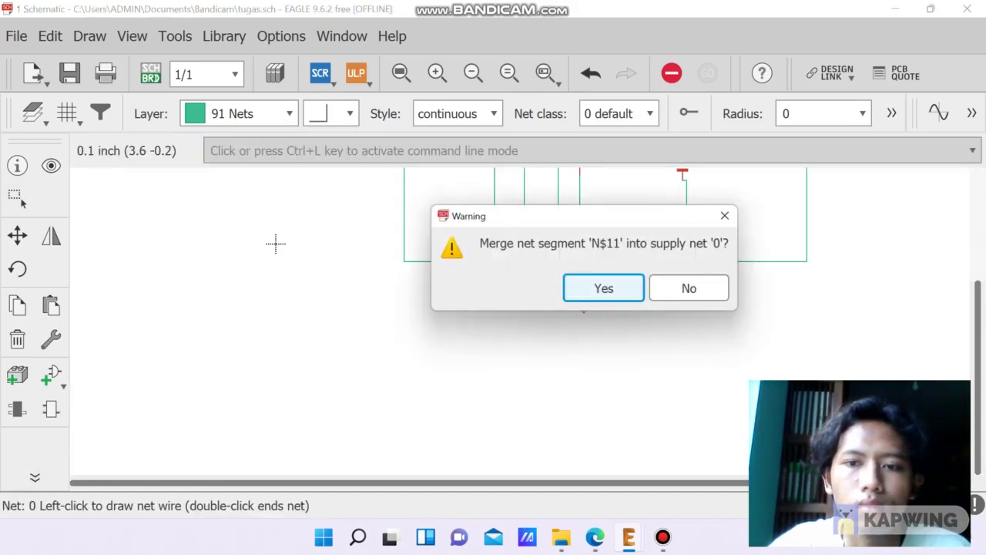
key("Return")
Draw a net from SL3 pin 2 down to the GND symbol below the connector
scroll(306, 275, "down", 3)
scroll(385, 352, "up", 5)
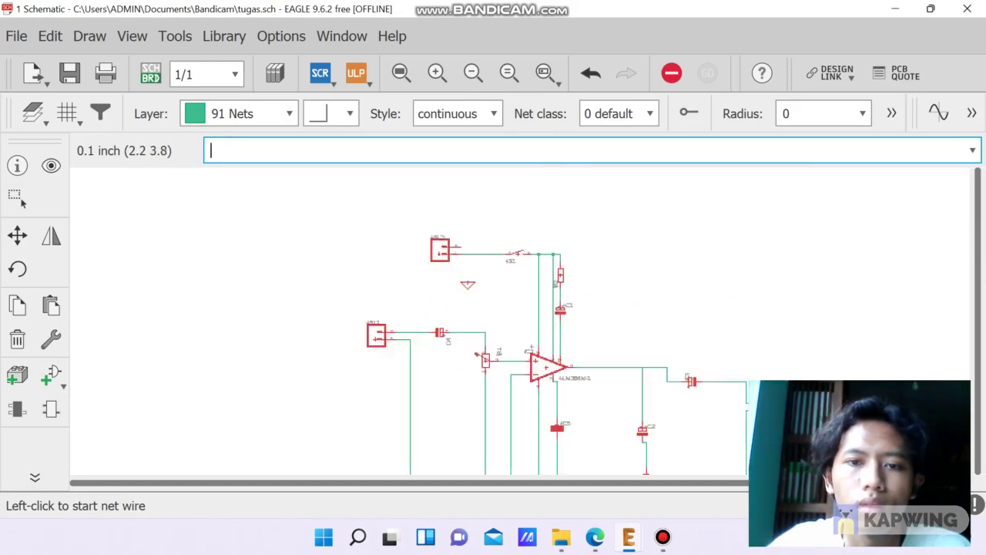
left_click(449, 280)
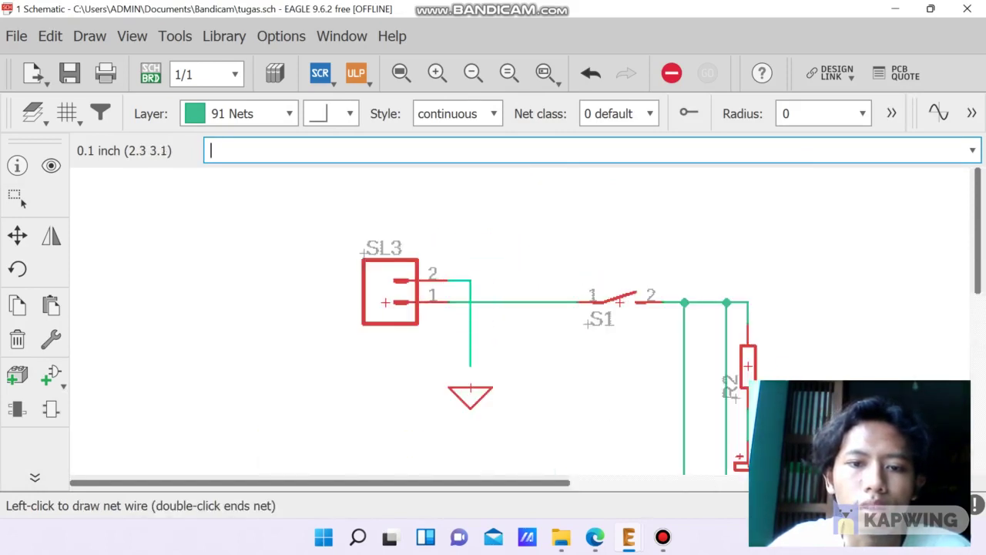
left_click(470, 385)
scroll(566, 254, "down", 2)
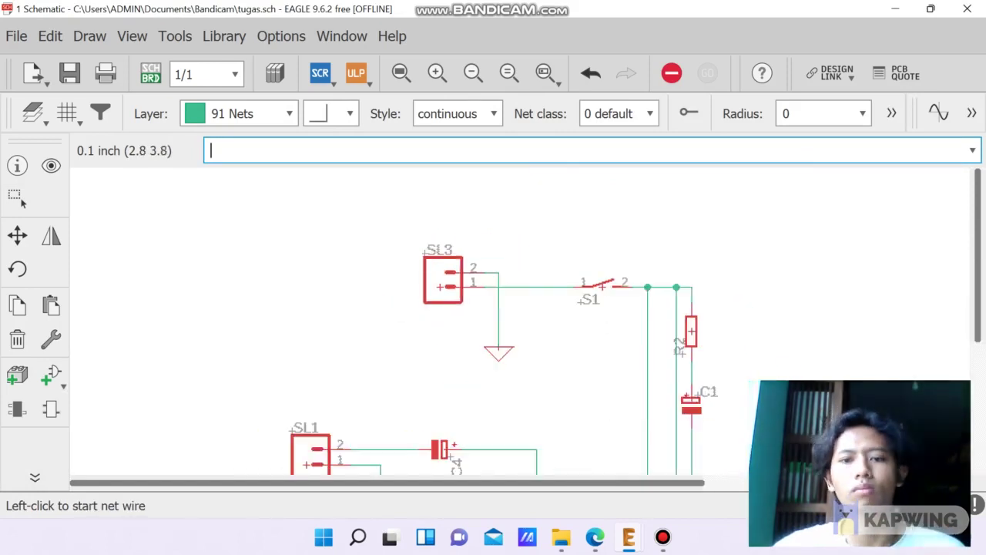
Check the wiring of the whole schematic and inspect the area around R2 and C1
scroll(596, 280, "down", 4)
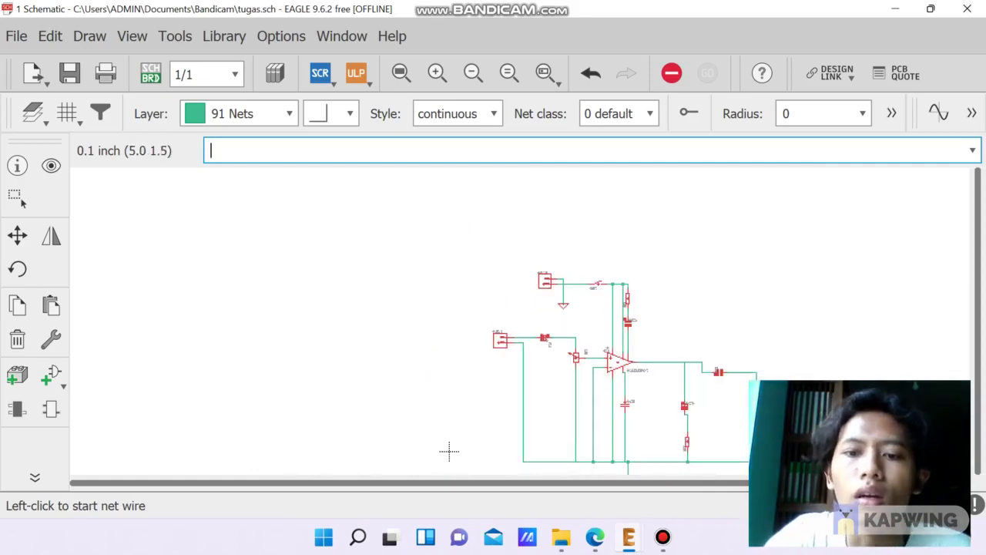
scroll(490, 440, "down", 1)
scroll(370, 444, "up", 2)
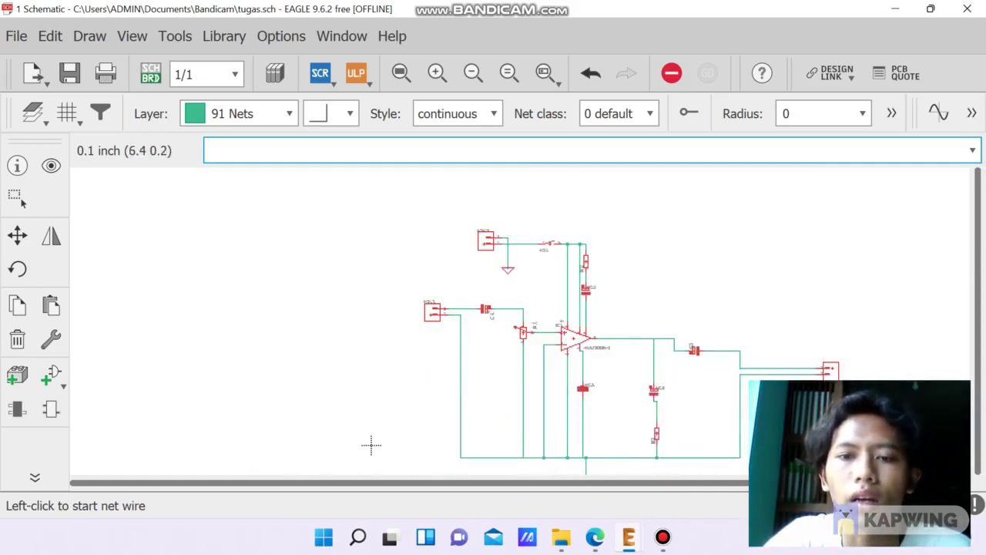
scroll(293, 447, "up", 1)
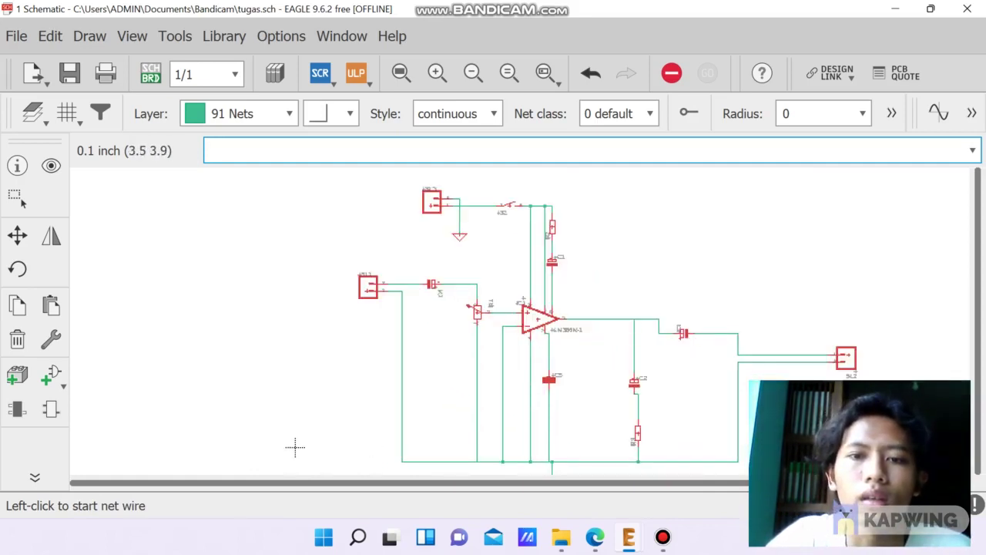
scroll(323, 424, "down", 1)
scroll(572, 225, "up", 3)
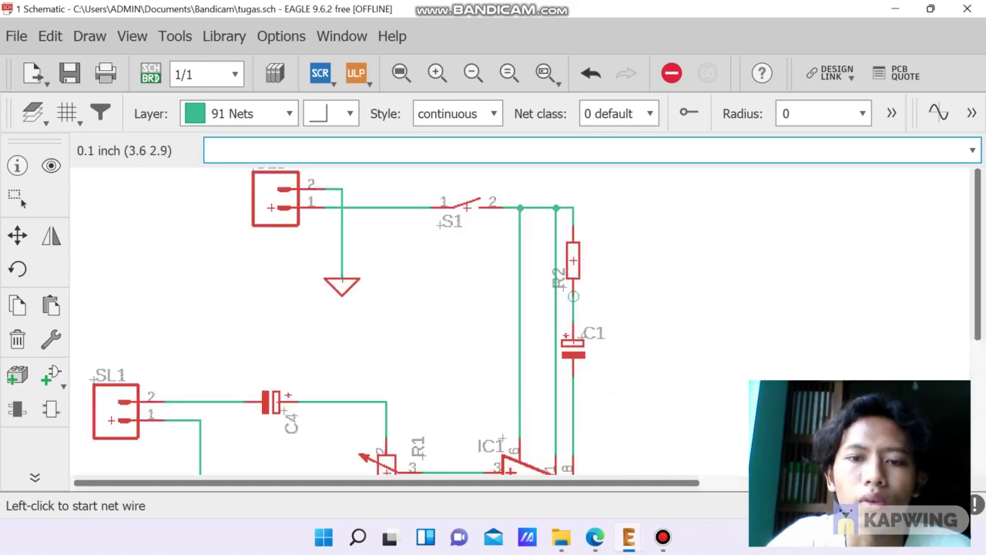
scroll(560, 290, "up", 3)
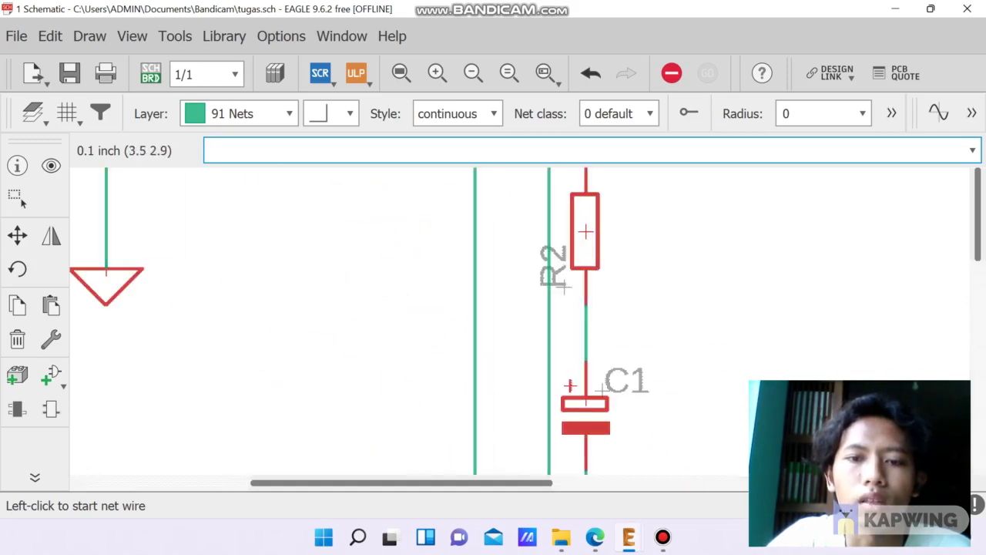
left_click(564, 287)
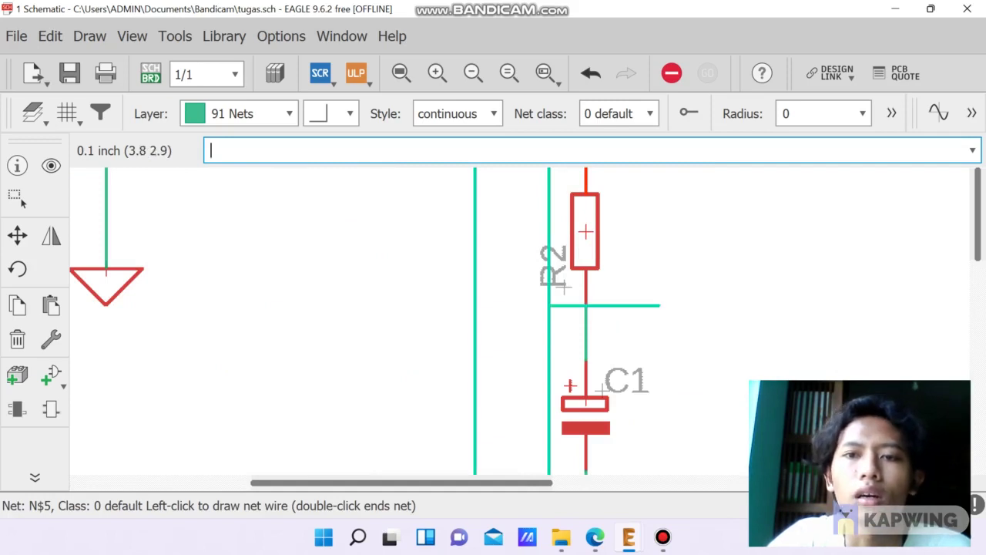
left_click(671, 73)
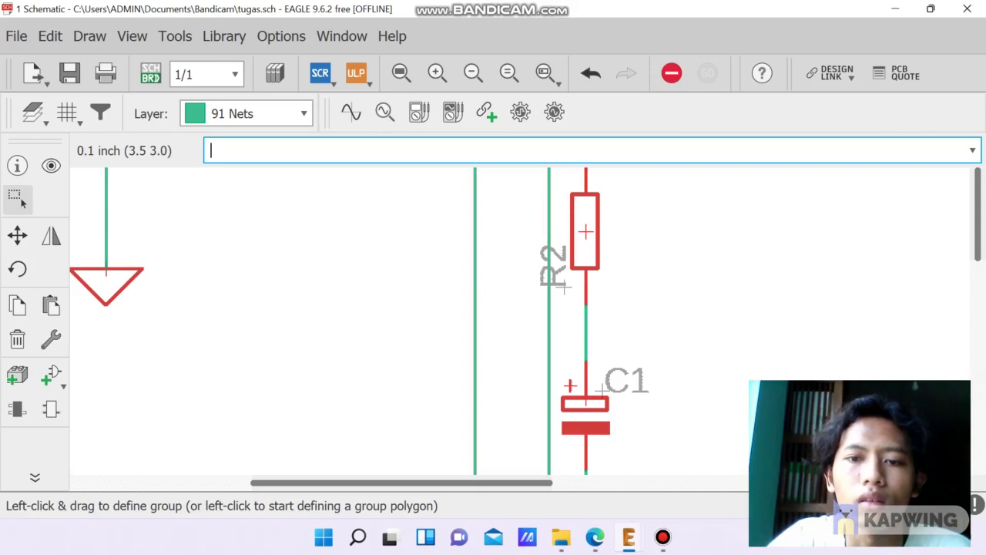
right_click(567, 287)
key("Escape")
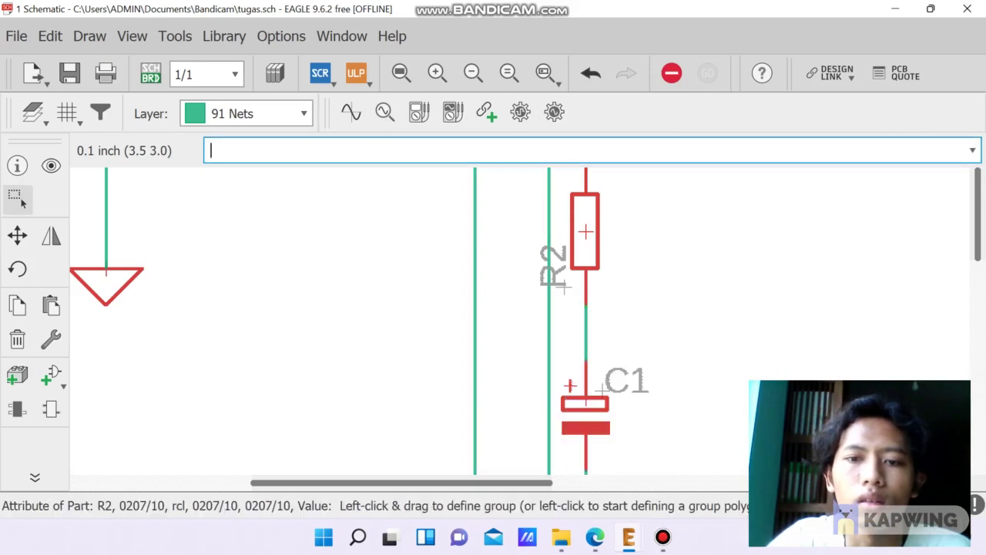
Place the R2 label horizontally to the right of its resistor and rename the part 1K5
right_click(640, 231)
left_click(678, 217)
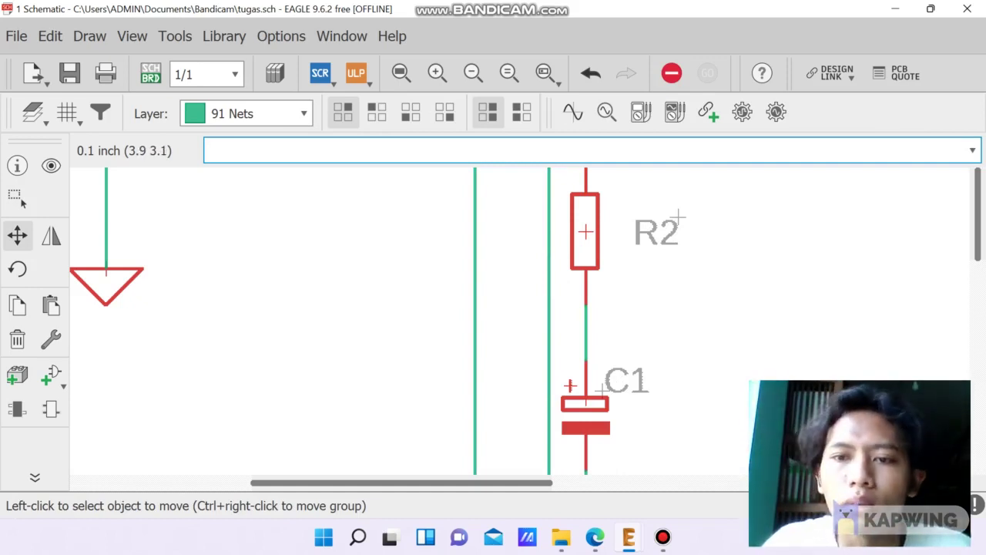
right_click(678, 216)
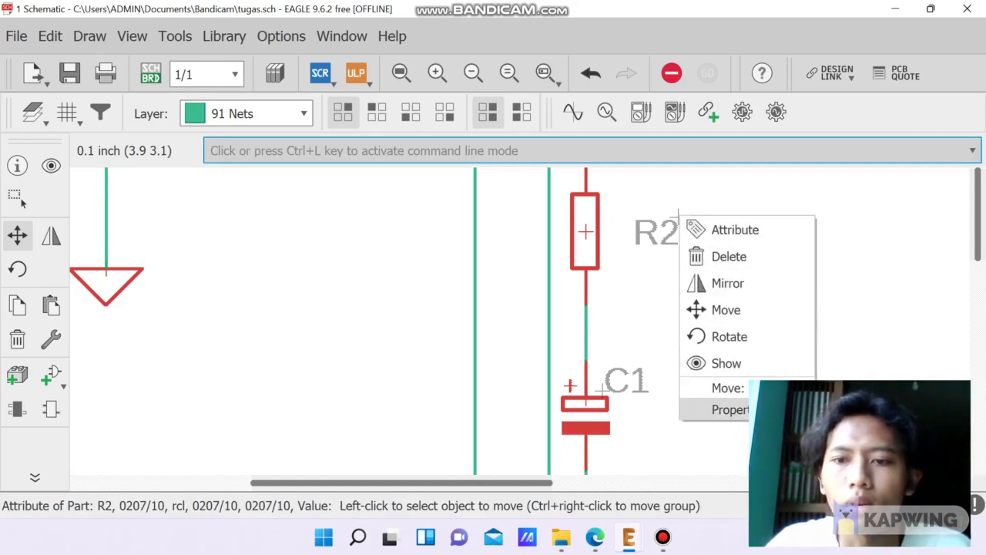
left_click(728, 409)
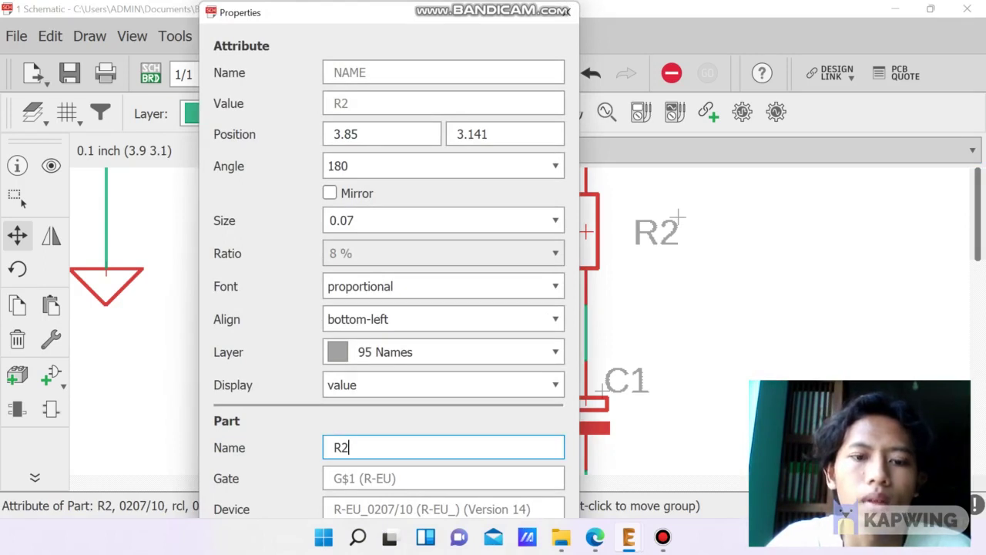
key("ctrl+a")
type("1K")
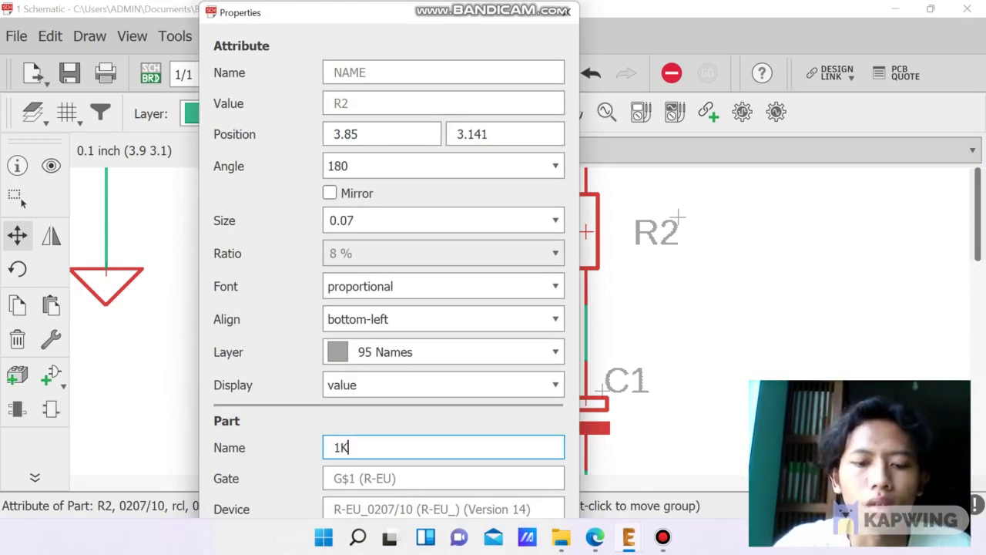
type("5")
key("Return")
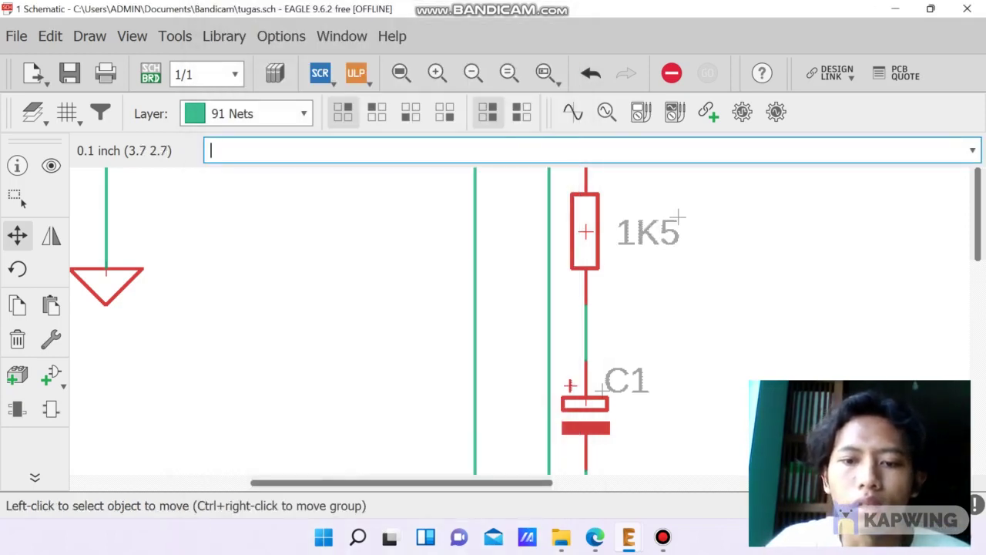
Move the C1 label to the right of its capacitor and rename the part 10UF
left_click(601, 389)
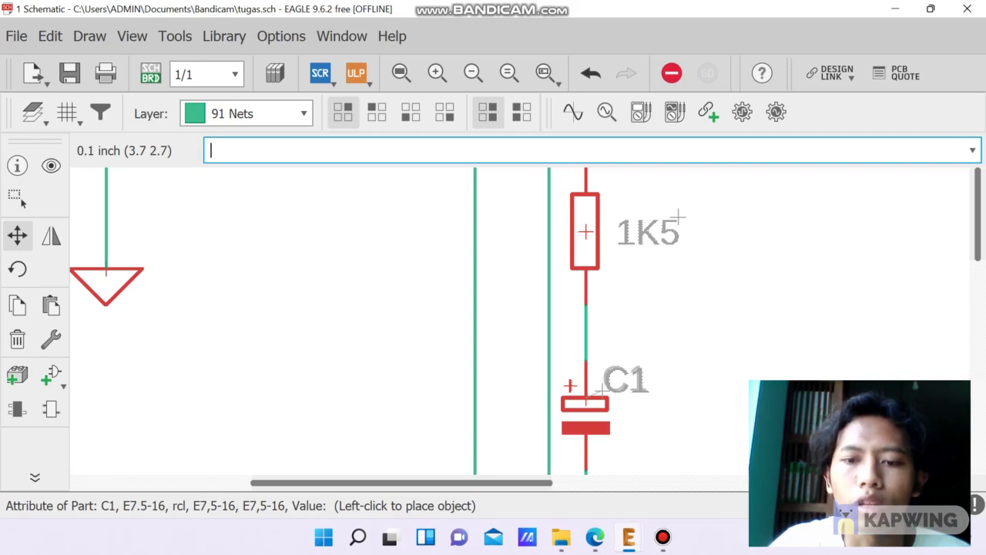
left_click(639, 426)
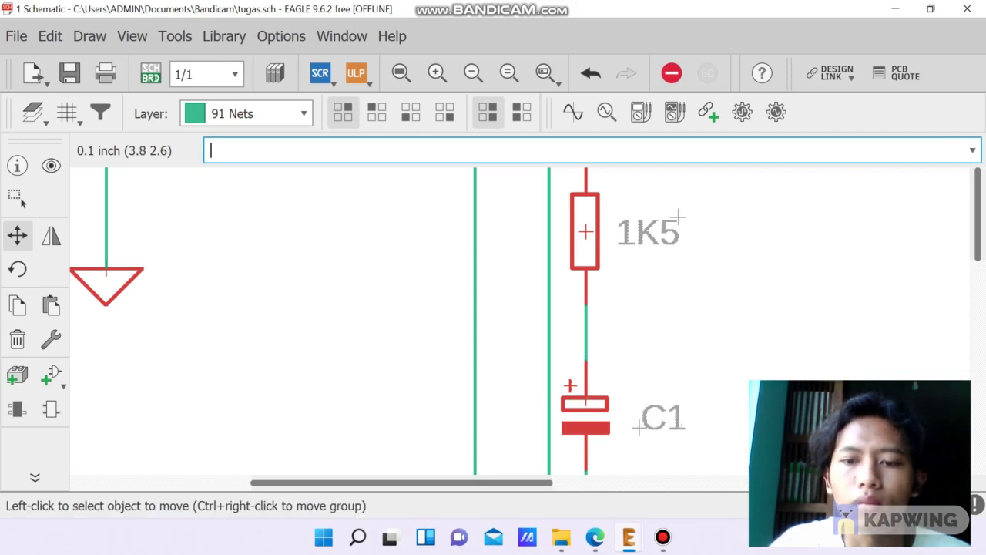
right_click(638, 426)
left_click(698, 416)
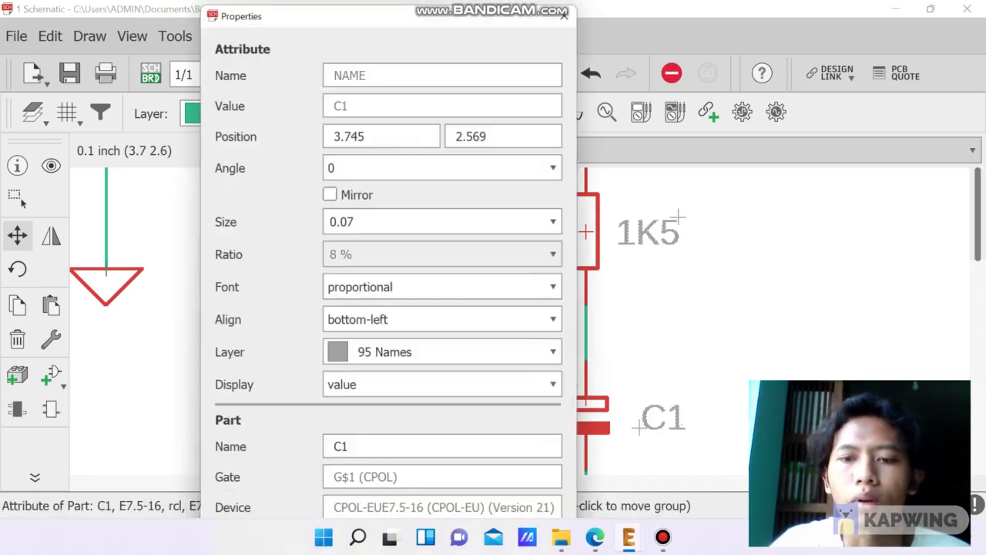
left_click(401, 448)
key("ctrl+a")
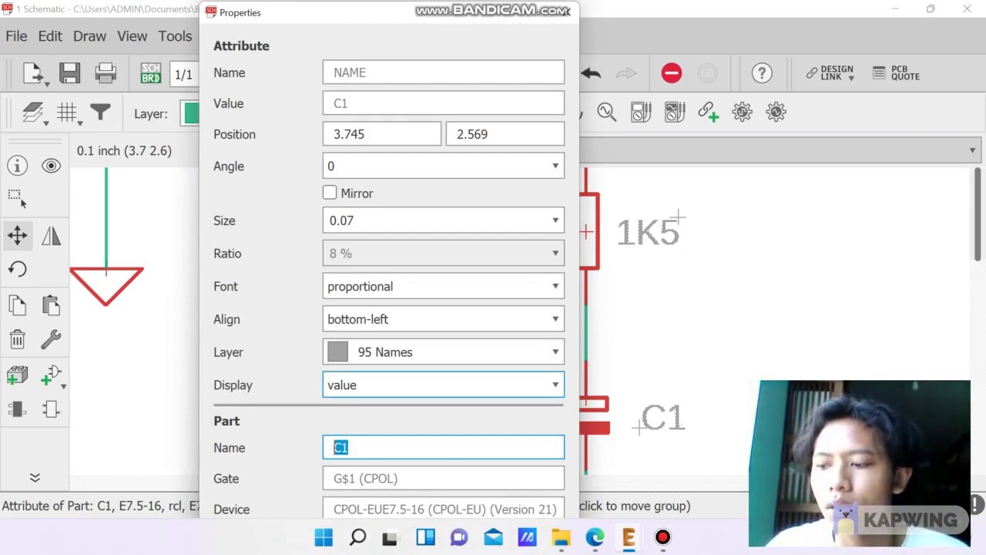
type("1")
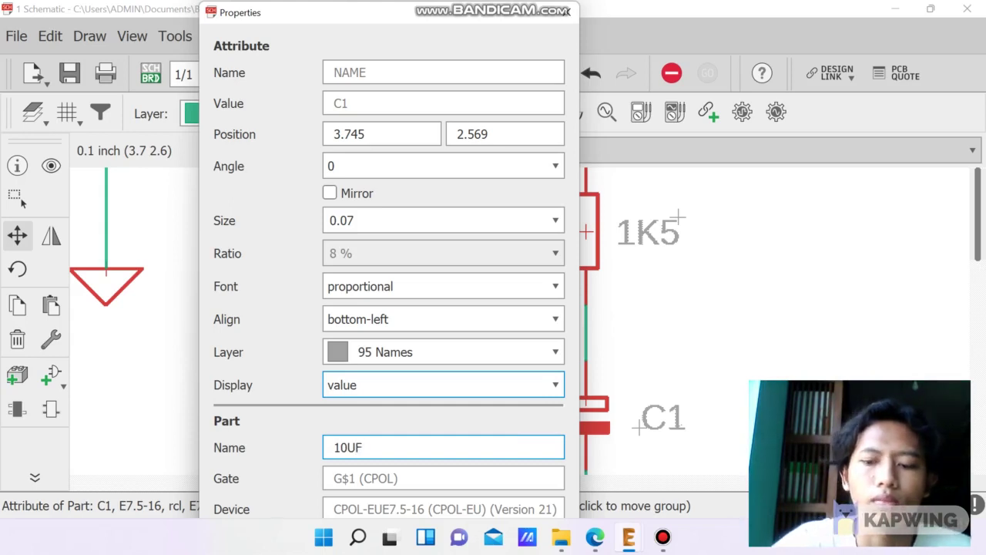
key("Return")
Rotate the C4 label to horizontal and place it above its capacitor
scroll(380, 238, "down", 4)
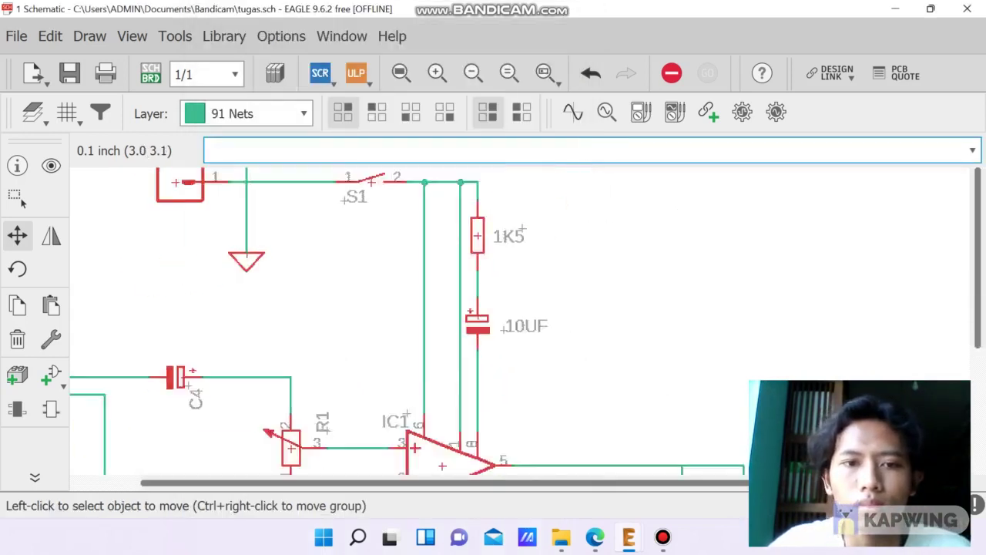
scroll(375, 238, "down", 2)
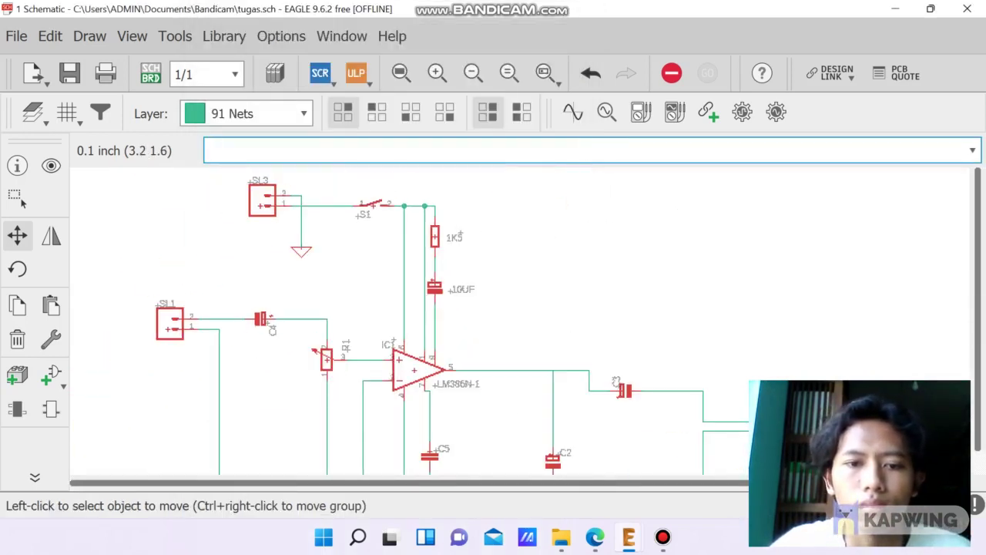
scroll(248, 315, "up", 5)
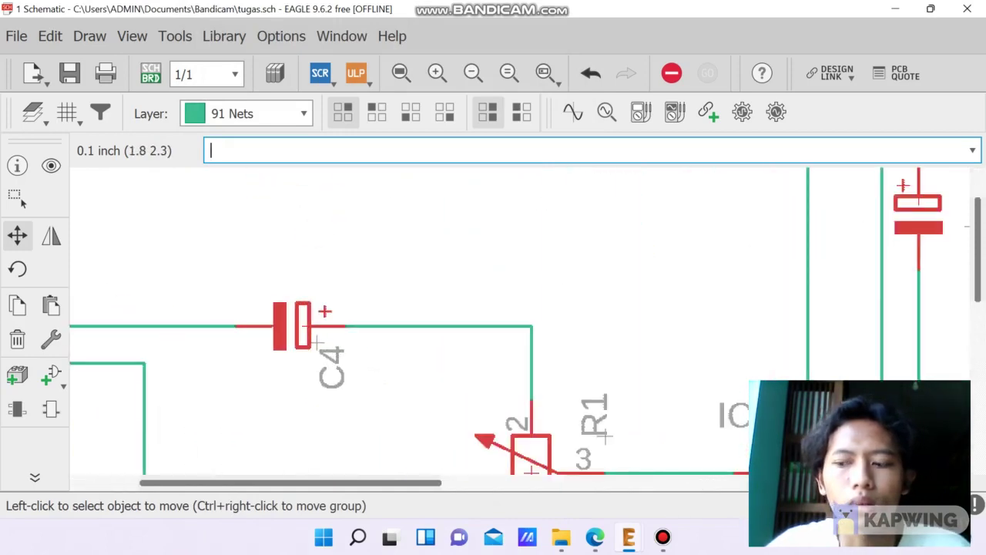
scroll(254, 316, "up", 2)
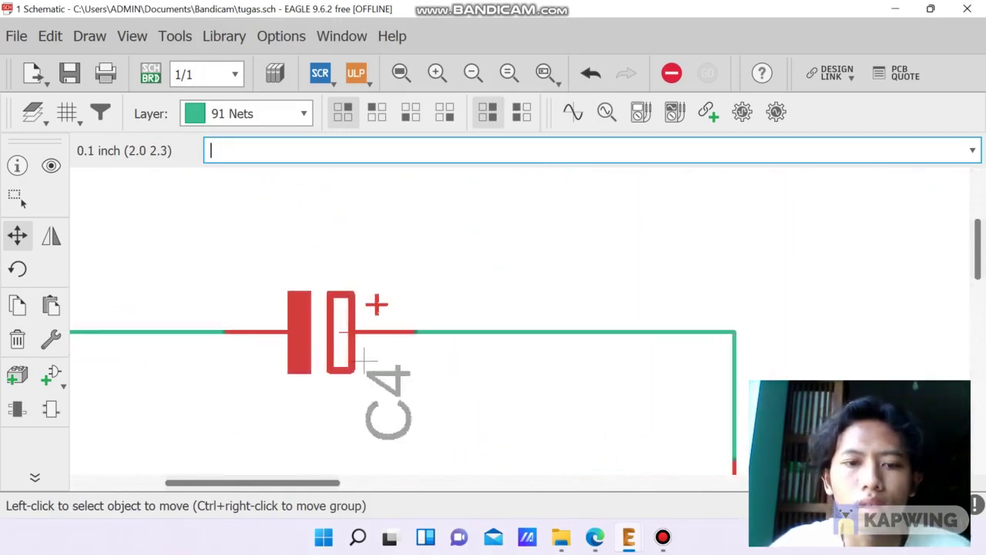
left_click(364, 360)
right_click(363, 365)
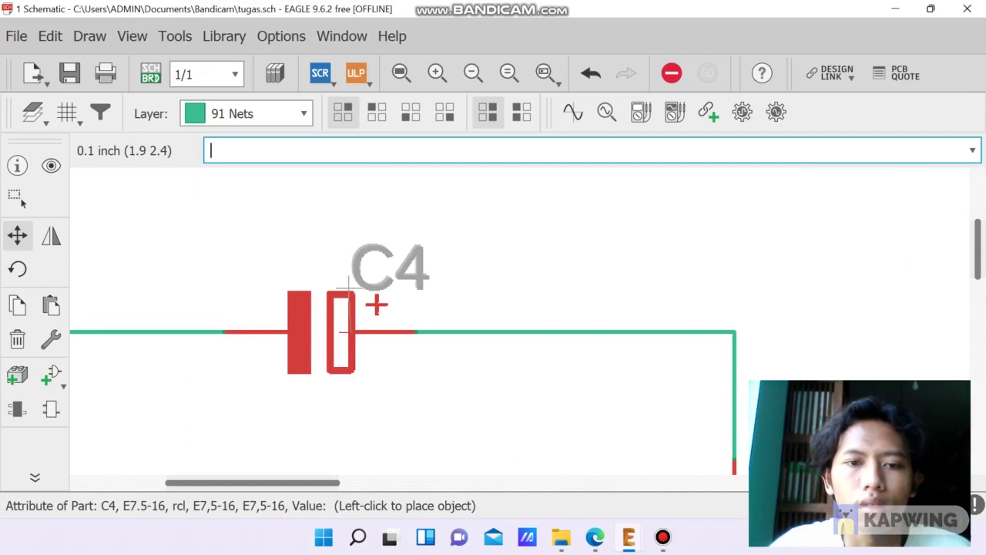
left_click(345, 222)
Rename capacitor C4 as 2.2UF in its properties
right_click(346, 223)
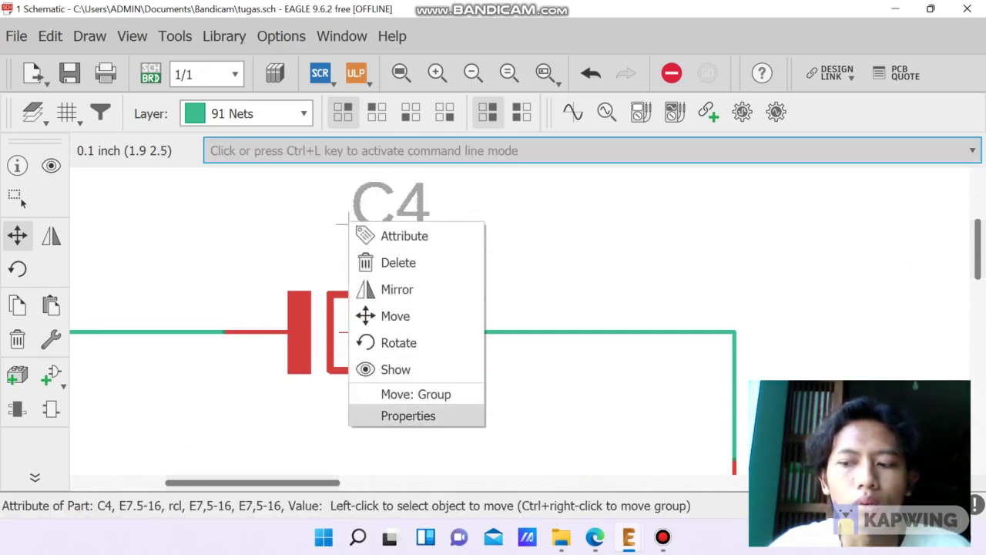
left_click(409, 415)
left_click(601, 447)
double_click(592, 447)
type("2.2UF")
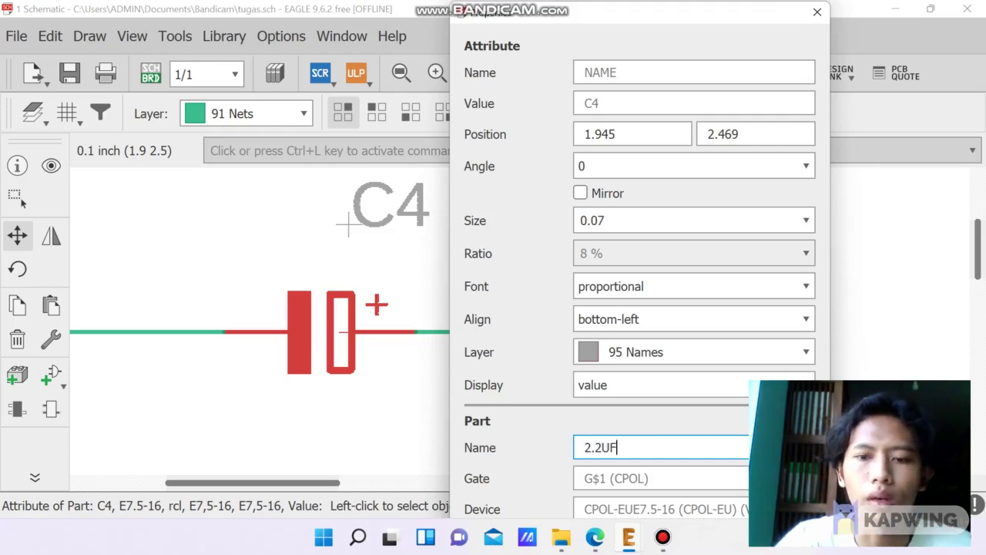
key("Return")
Rename capacitor C5, below pin 7 of the LM386N-1, as 0.01UF in its properties
scroll(320, 266, "down", 5)
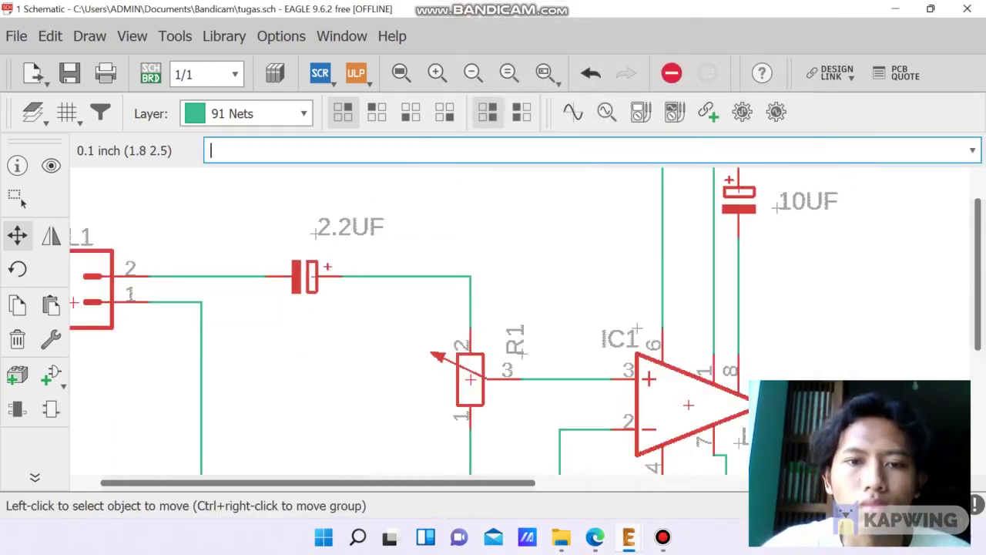
scroll(732, 470, "down", 1)
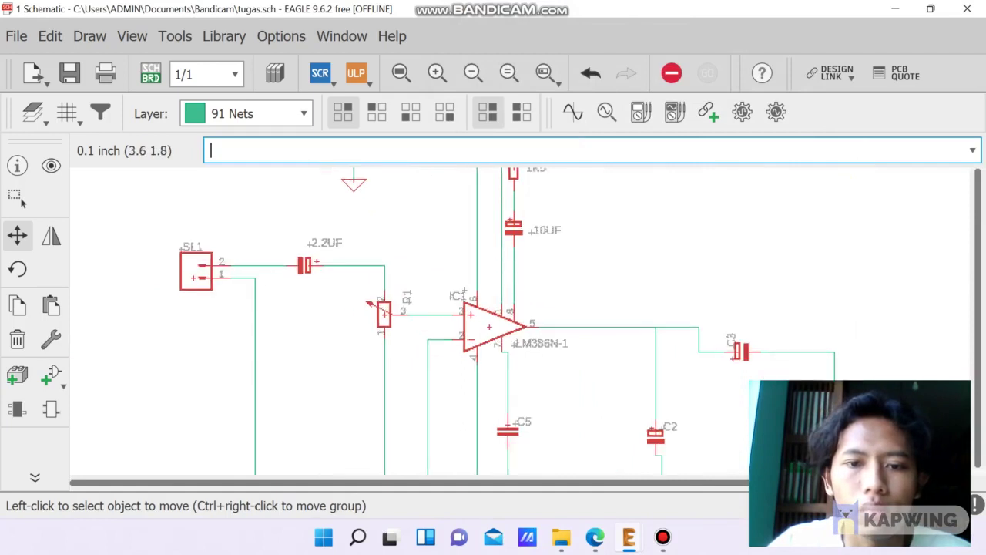
scroll(732, 470, "down", 1)
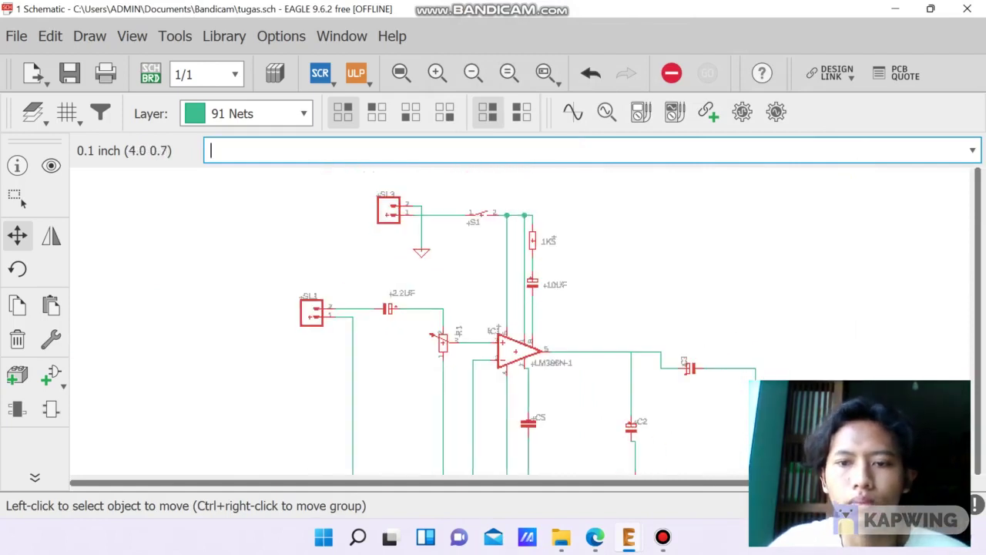
scroll(550, 448, "up", 4)
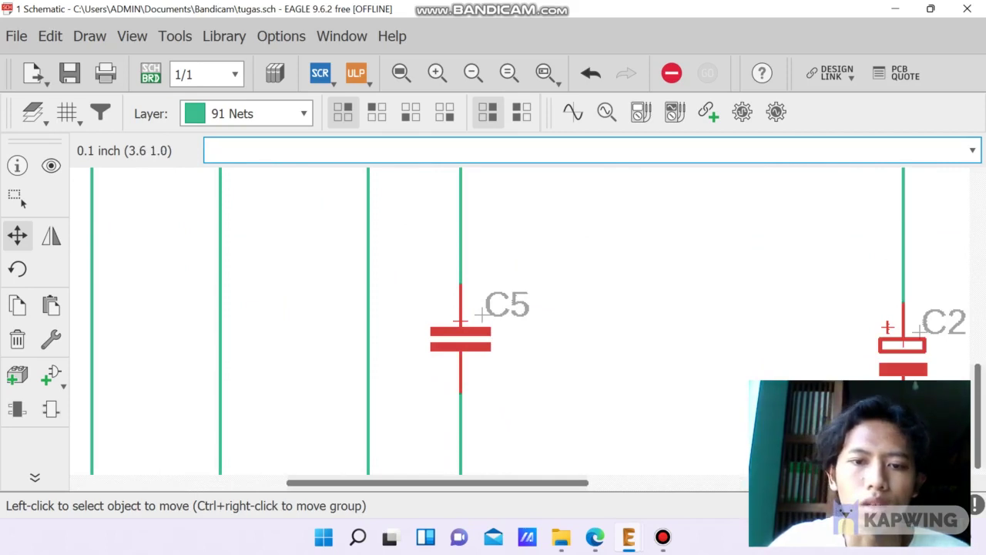
right_click(484, 315)
left_click(539, 511)
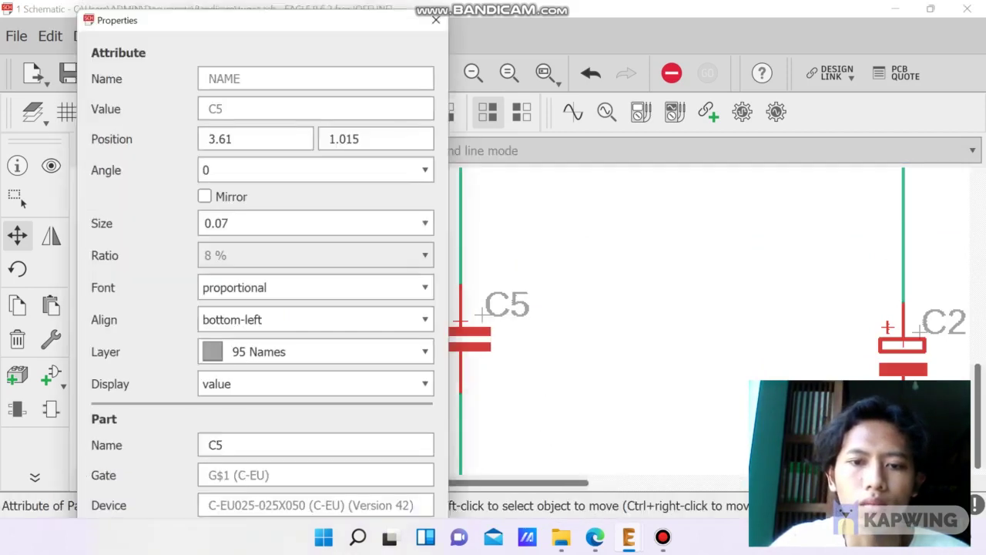
left_click(318, 447)
key("ctrl+a")
type("0.01UF")
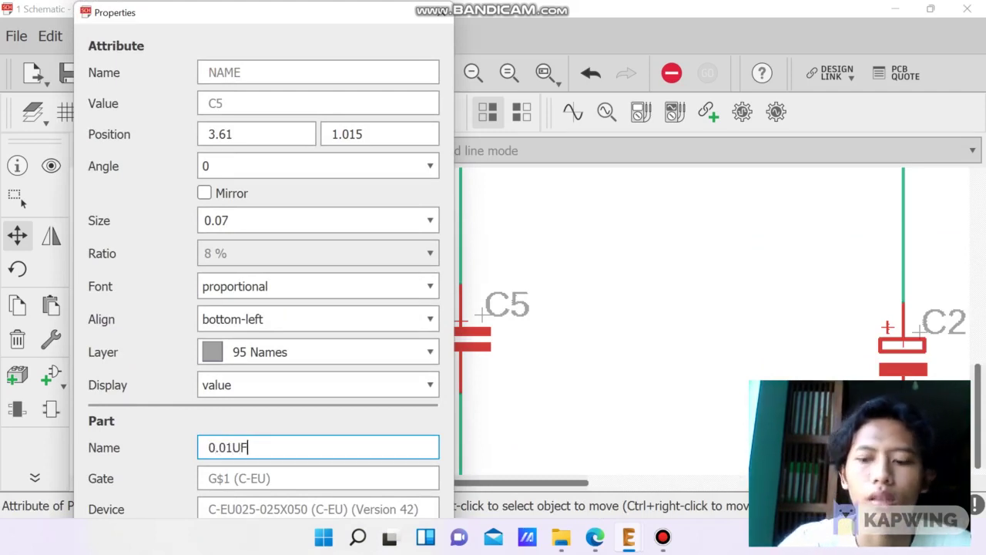
key("Return")
scroll(231, 301, "down", 3)
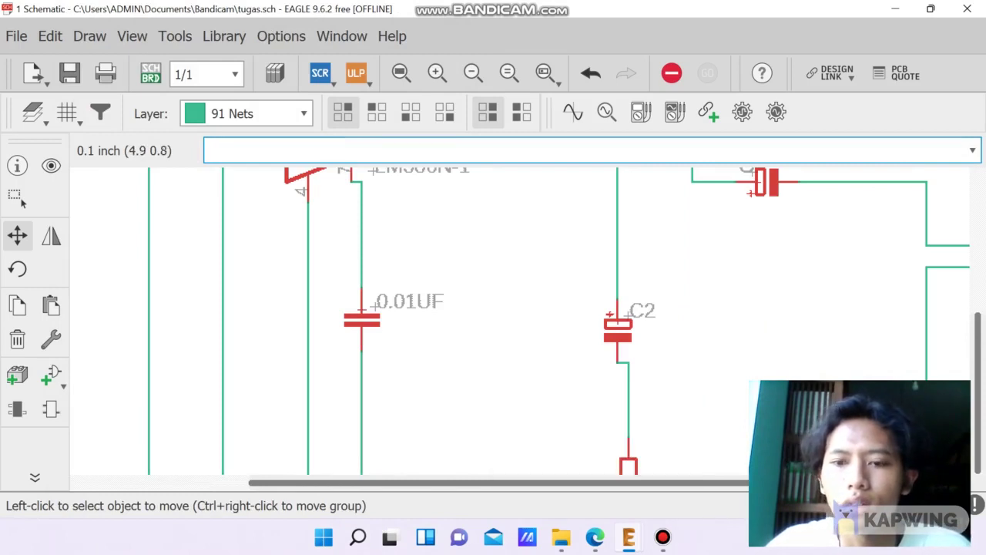
Place the C2 name label to the right of its capacitor symbol and rename the part to 0.05UF
scroll(639, 327, "up", 2)
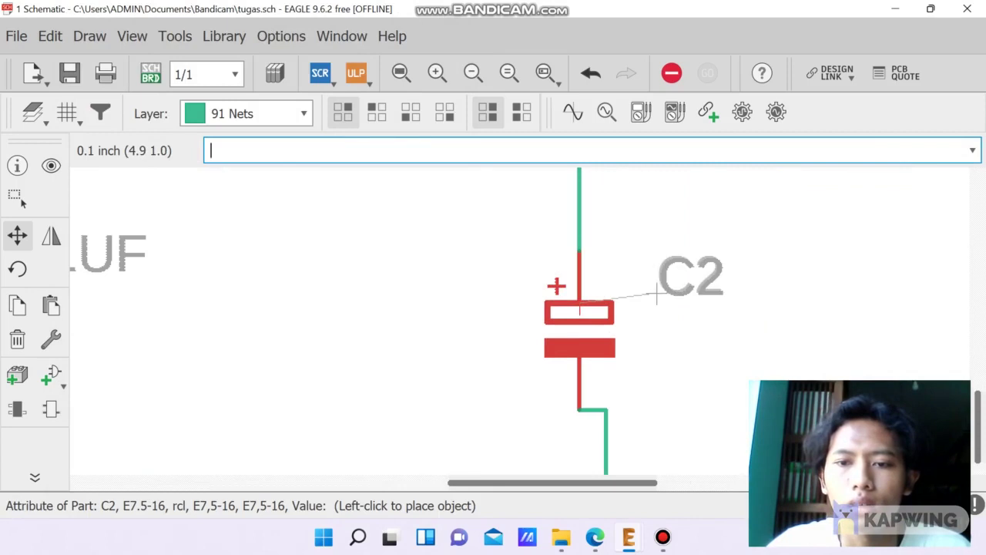
left_click(657, 294)
right_click(657, 294)
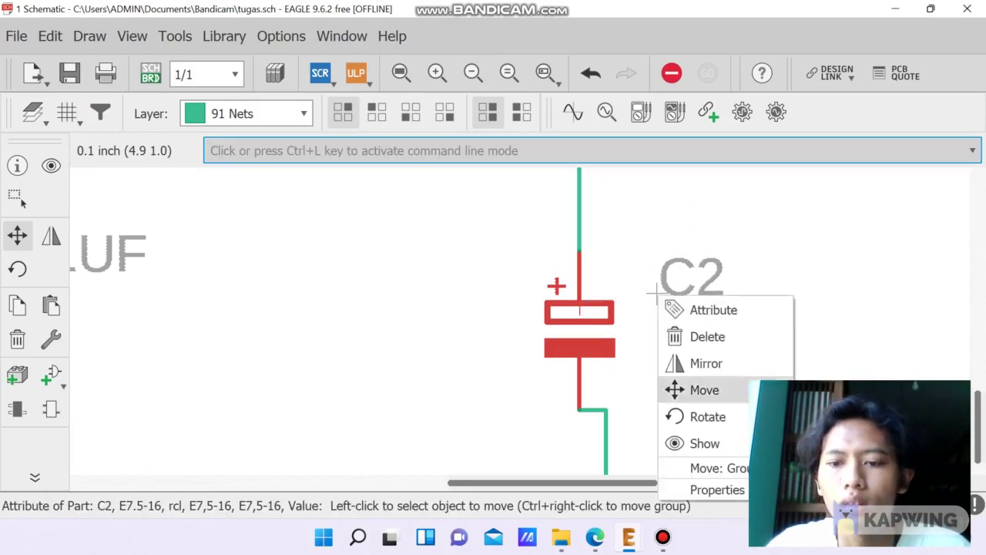
left_click(717, 489)
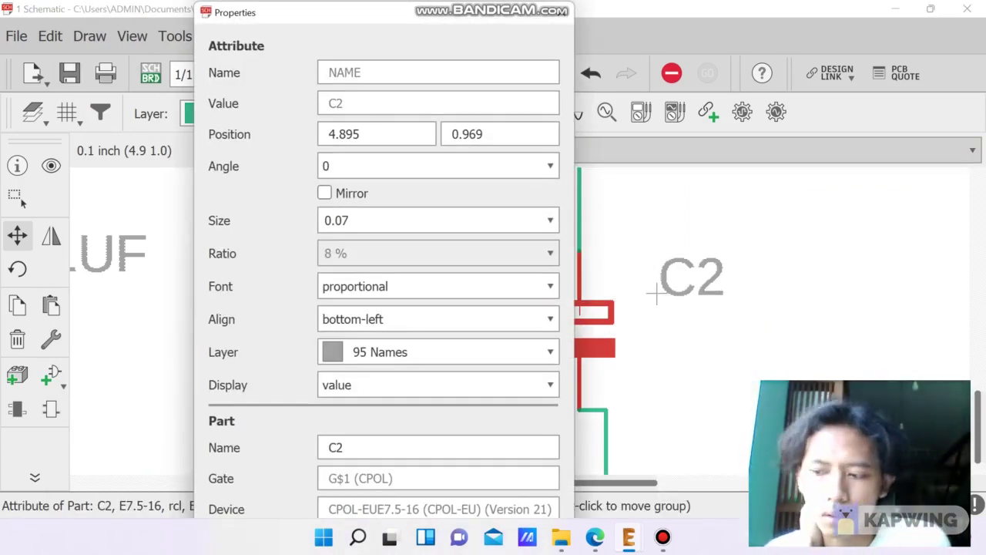
left_click(345, 447)
key("shift+Home")
type("0.05")
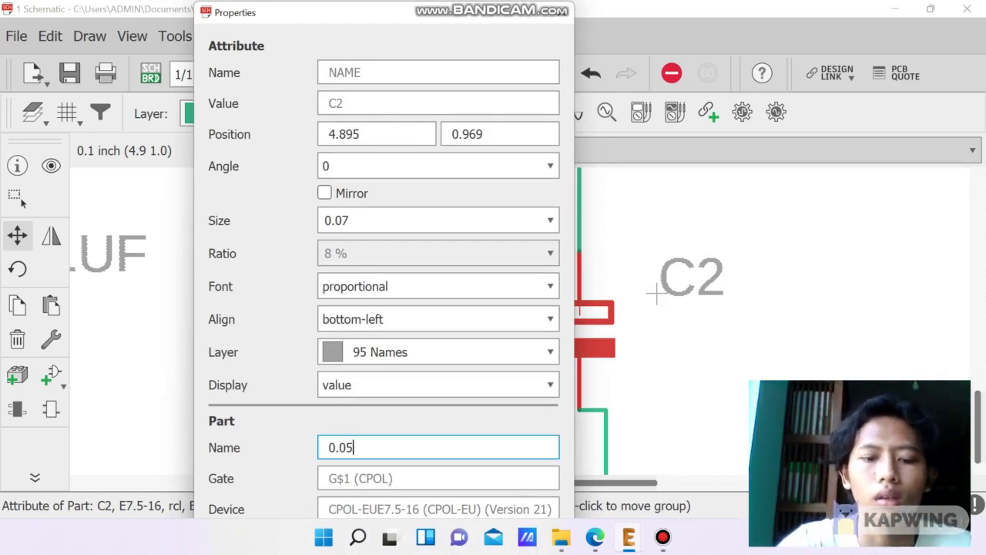
type("UF")
key("Return")
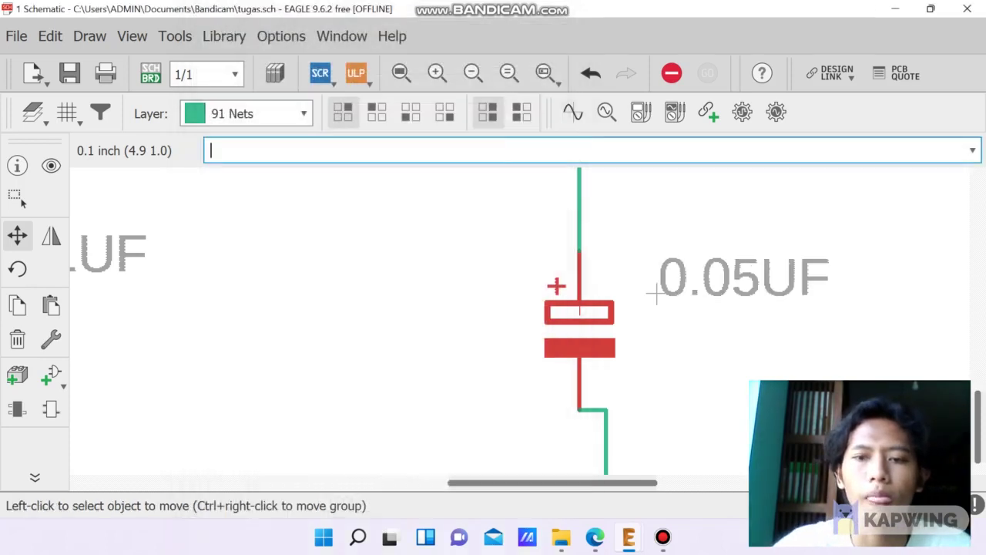
Rotate the R3 name label to horizontal and place it to the left of the resistor symbol
scroll(401, 311, "down", 5)
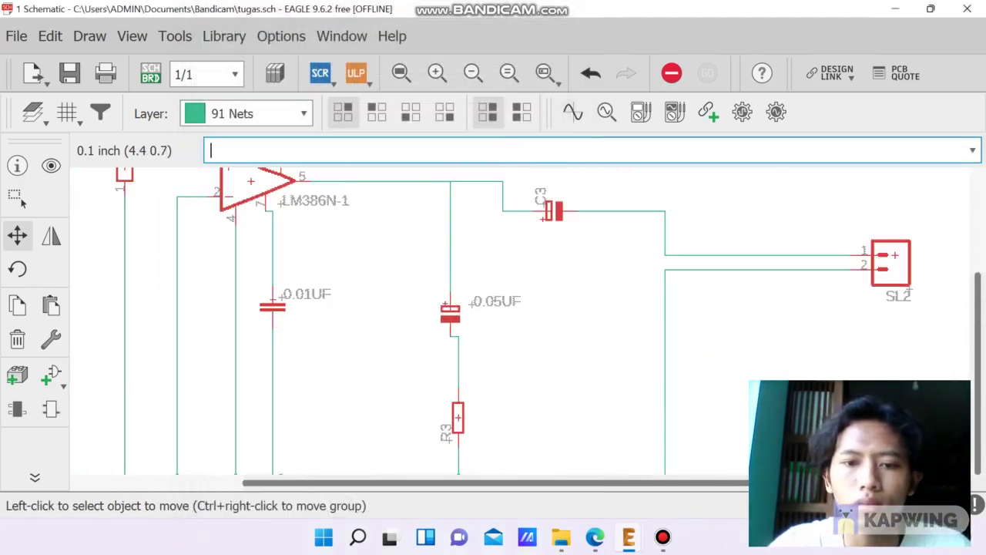
scroll(432, 457, "up", 5)
left_click(476, 419)
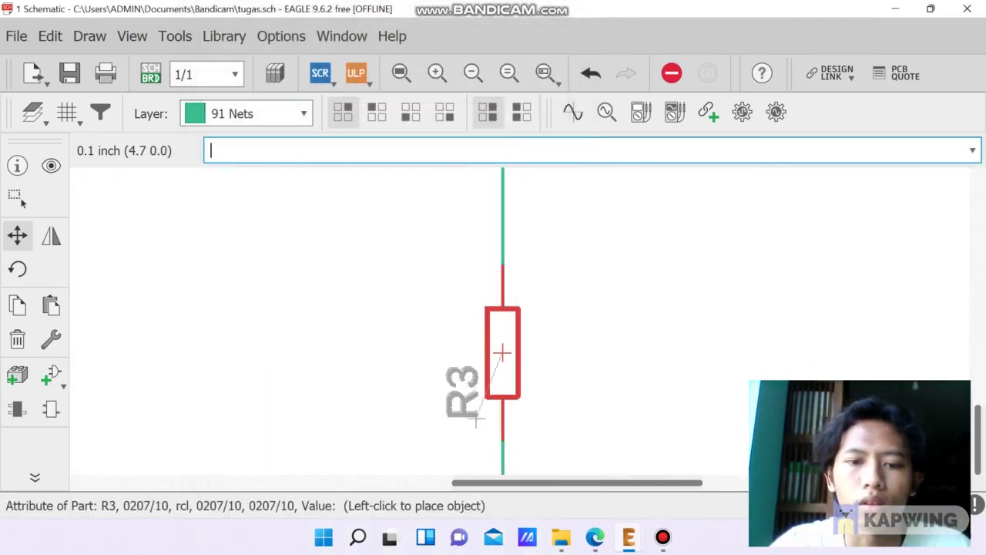
right_click(431, 381)
left_click(436, 332)
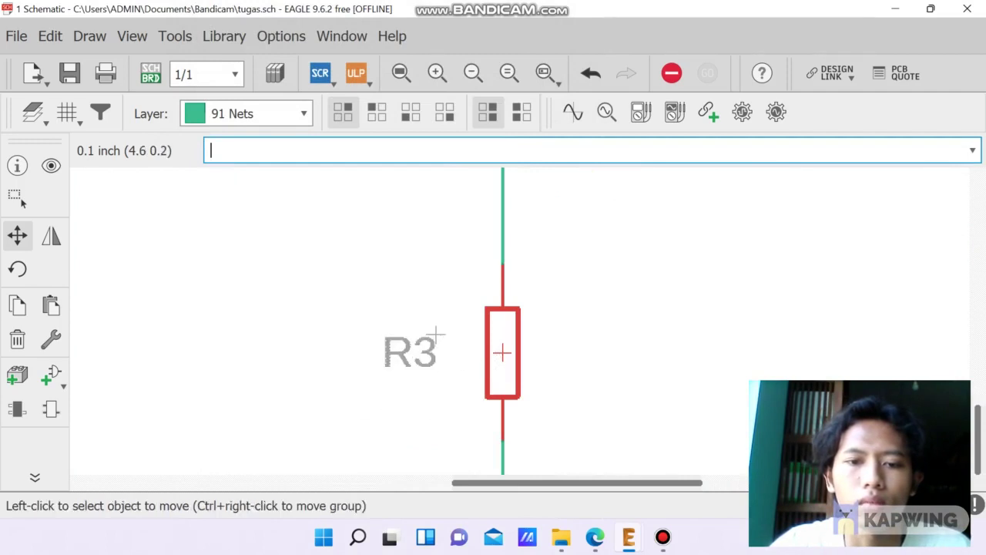
Rename resistor R3 to 10K in its part properties
right_click(436, 333)
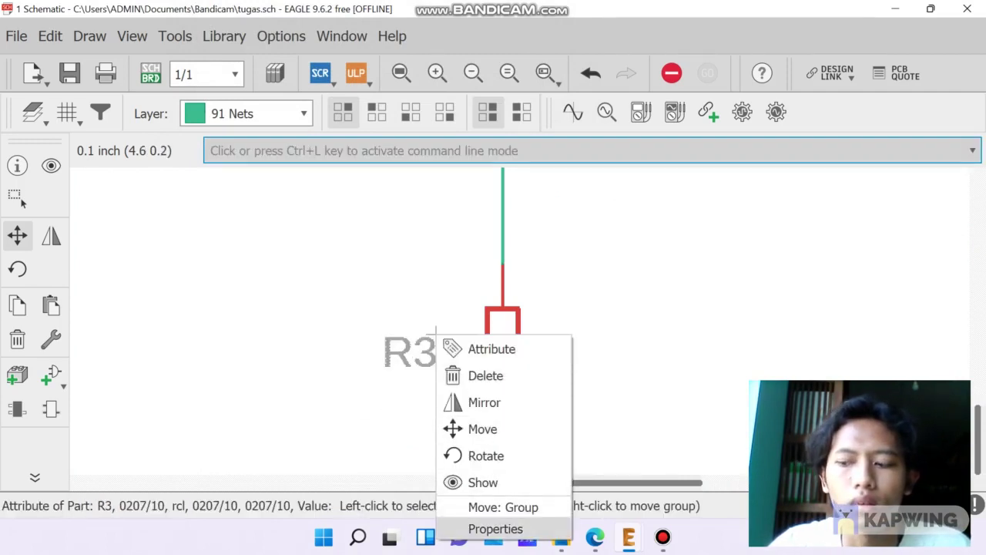
left_click(496, 529)
double_click(647, 448)
type("10K")
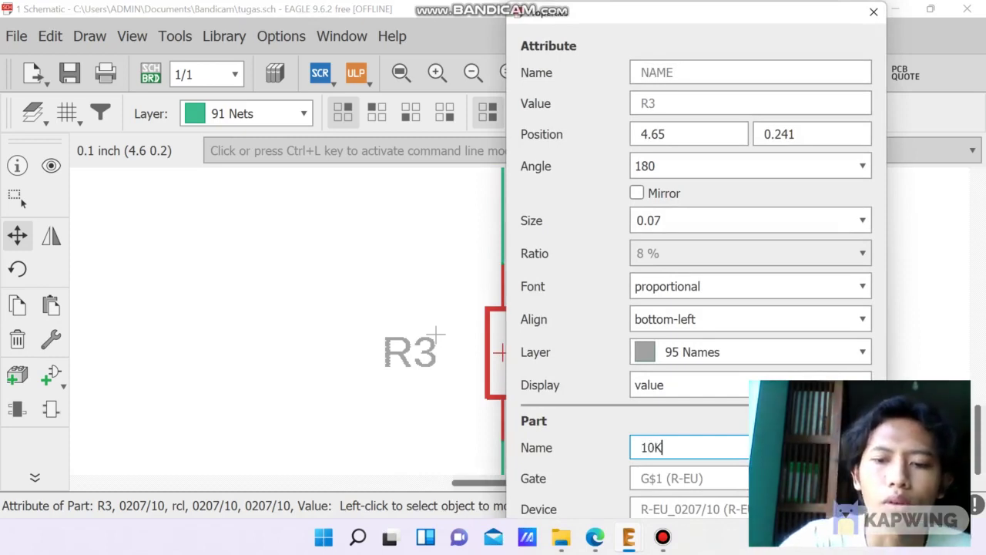
key("Return")
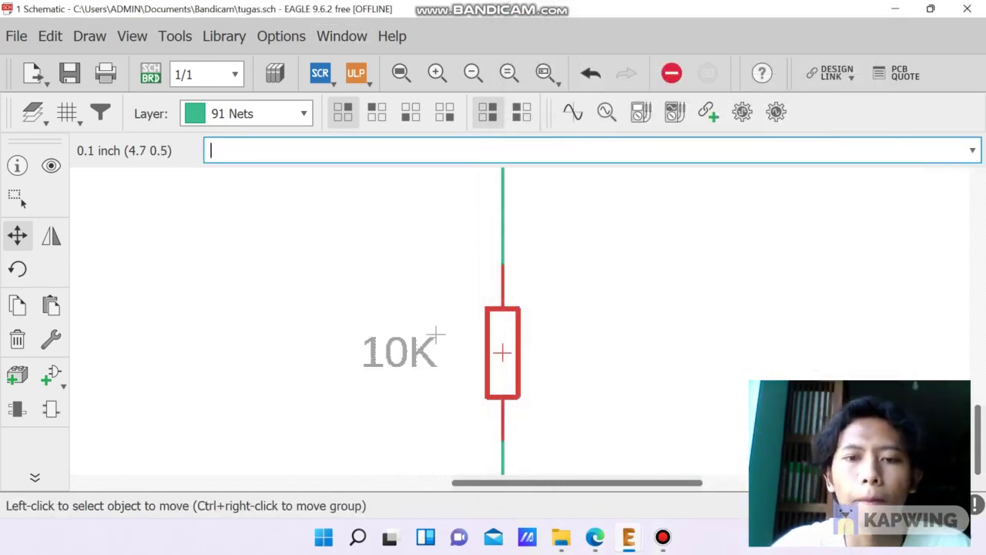
Rotate the C3 name label to horizontal and place it just above the capacitor symbol
scroll(474, 264, "down", 5)
scroll(205, 348, "down", 3)
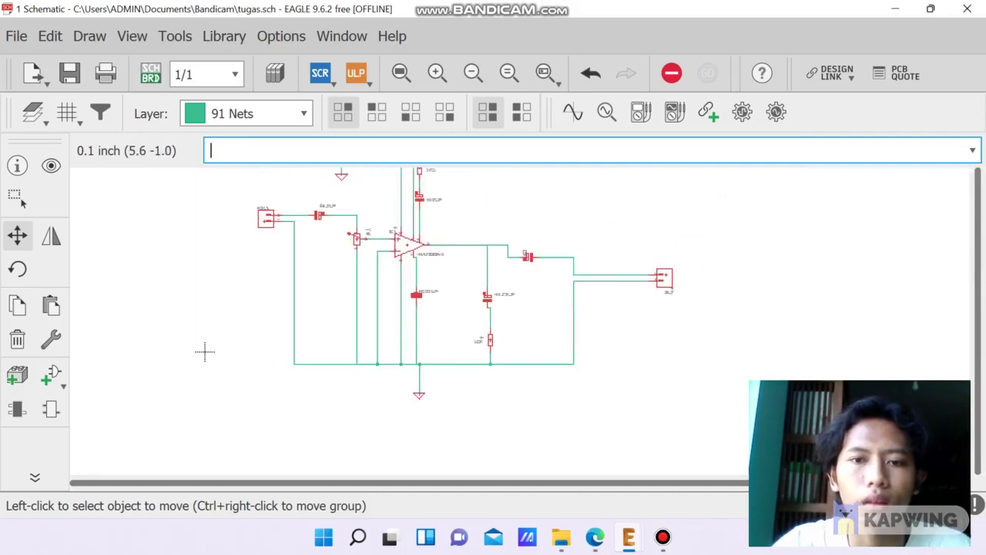
scroll(513, 182, "up", 6)
scroll(551, 339, "up", 2)
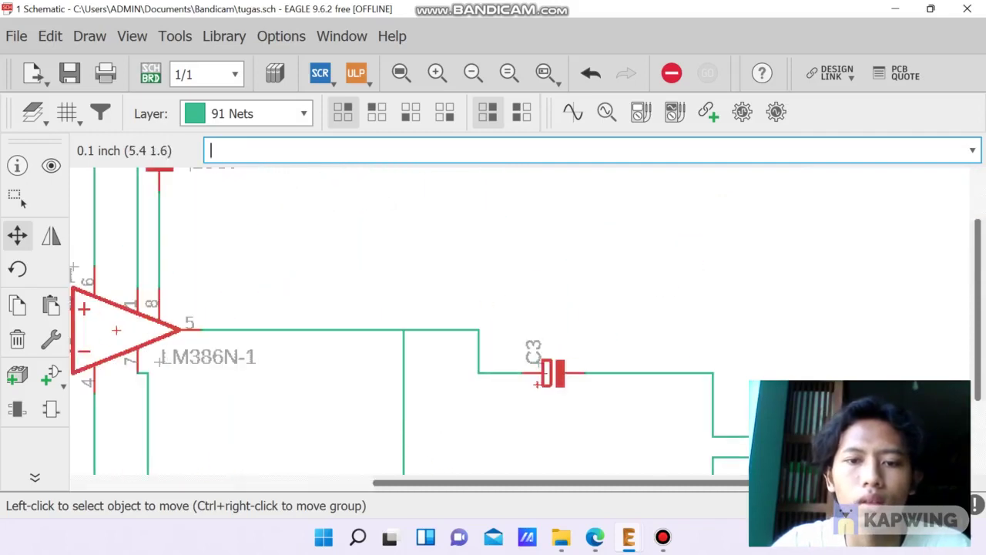
scroll(493, 347, "up", 3)
left_click(541, 363)
right_click(541, 363)
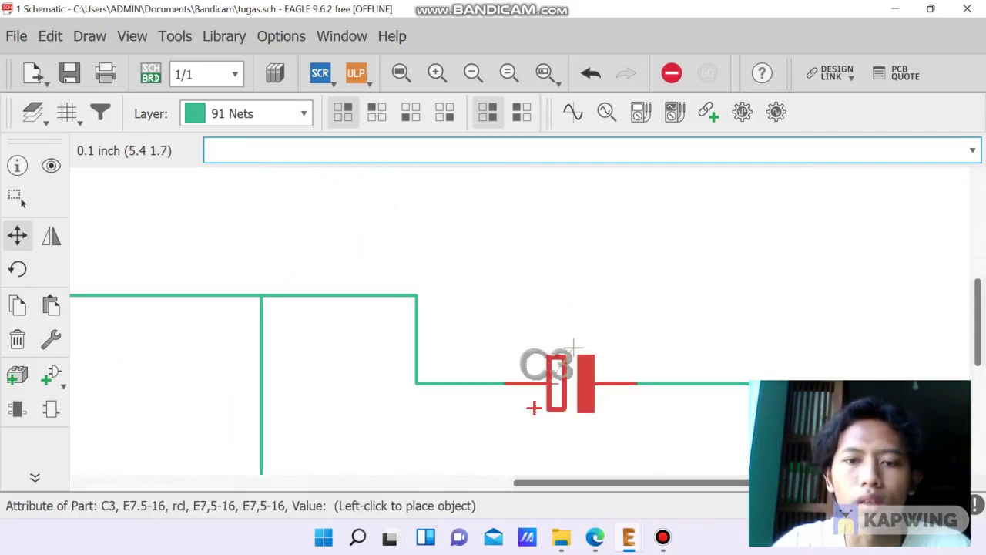
left_click(618, 305)
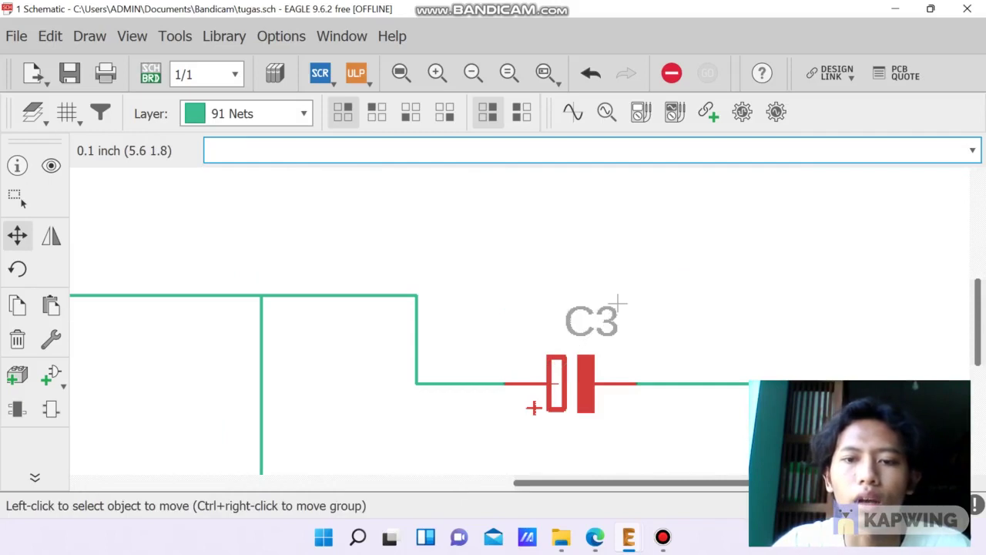
Rename capacitor C3 to 220UF in its part properties
right_click(618, 304)
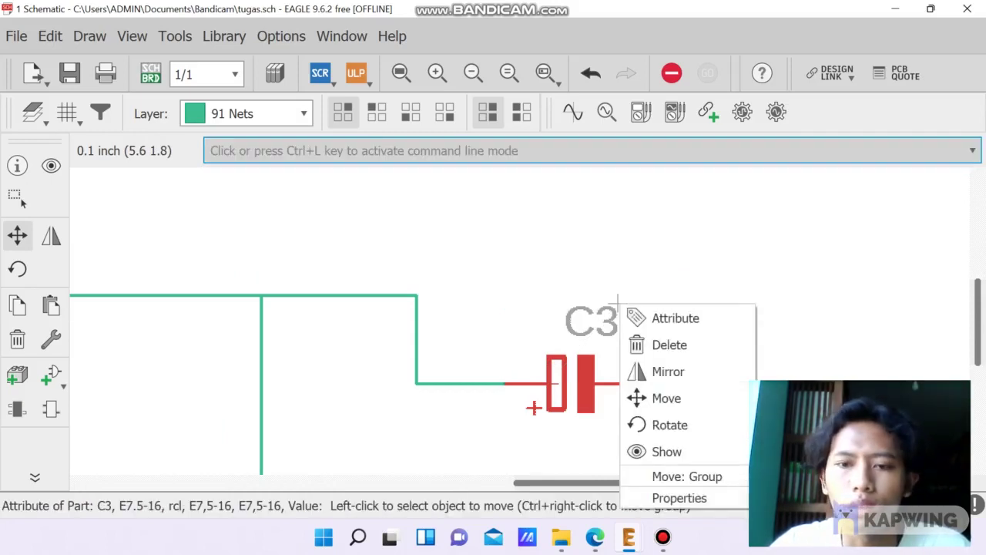
left_click(678, 497)
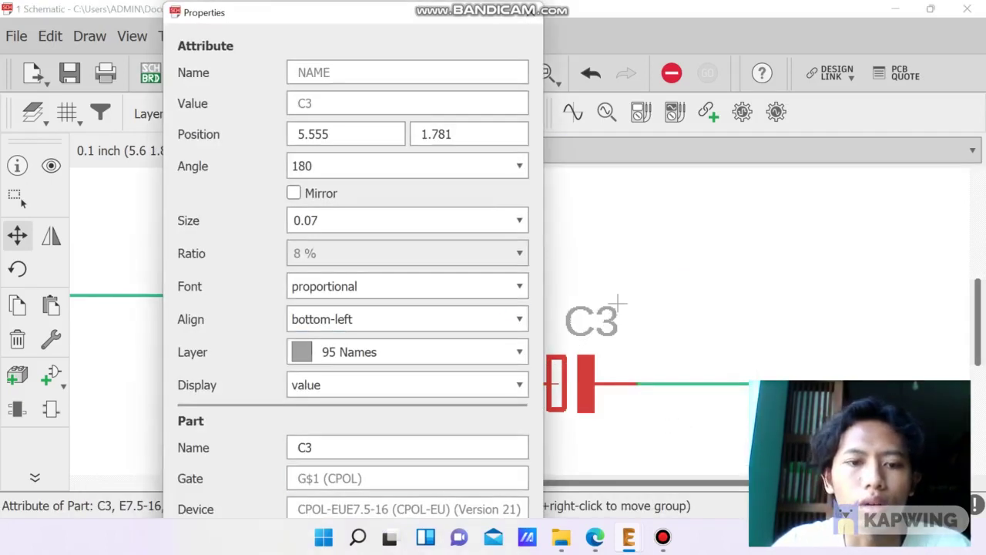
double_click(304, 446)
type("220UF")
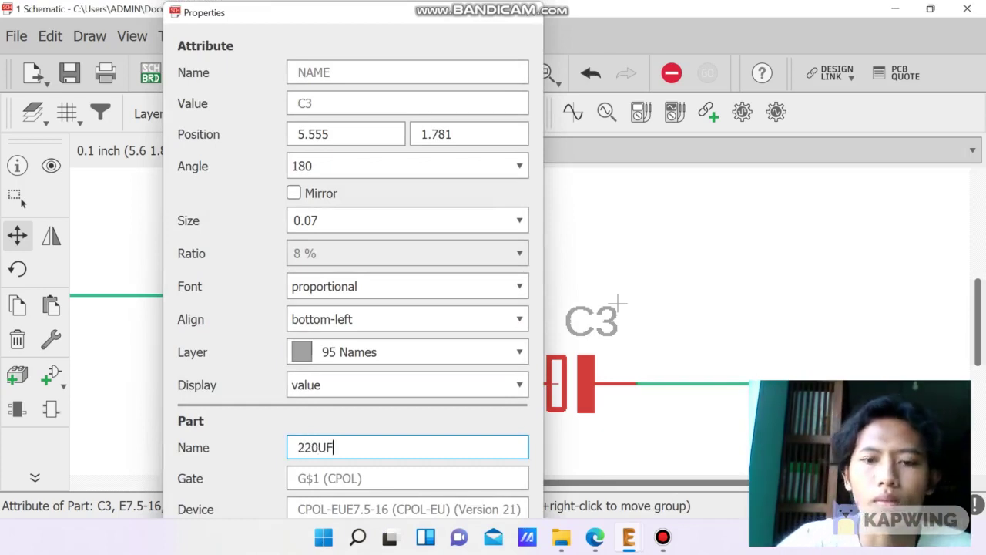
key("Return")
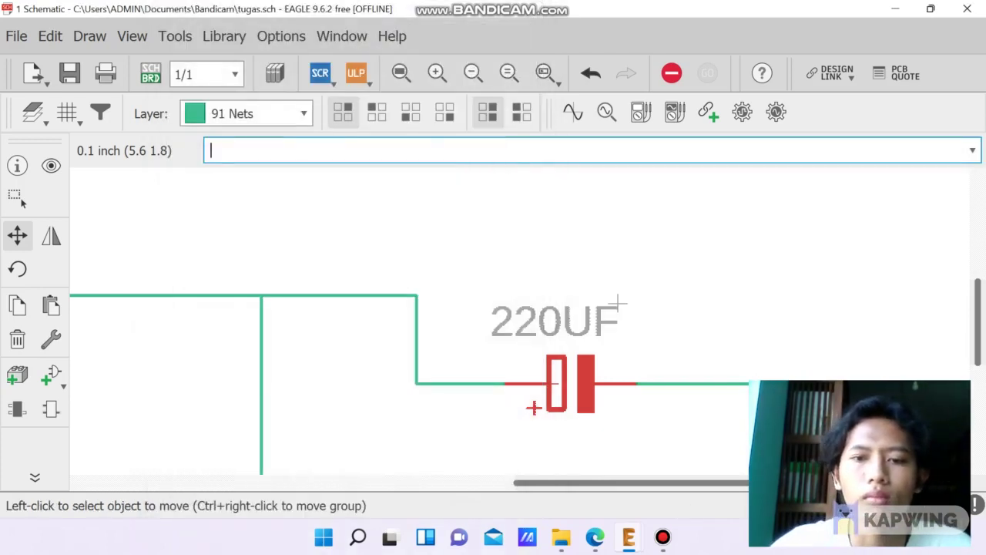
Rename connector SL1, which feeds the 2.2UF capacitor, to INPUT in its part properties
scroll(464, 271, "down", 3)
scroll(233, 415, "down", 5)
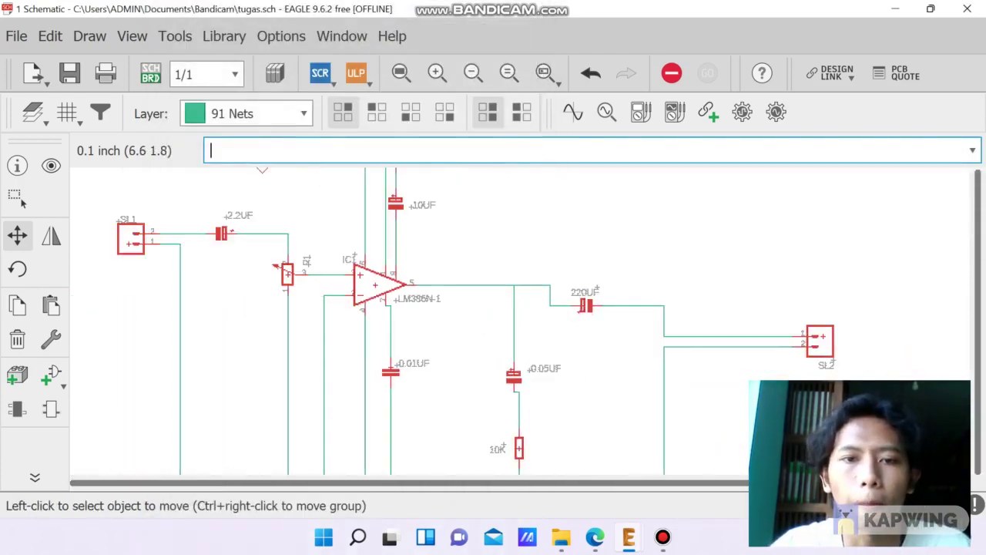
scroll(288, 416, "down", 1)
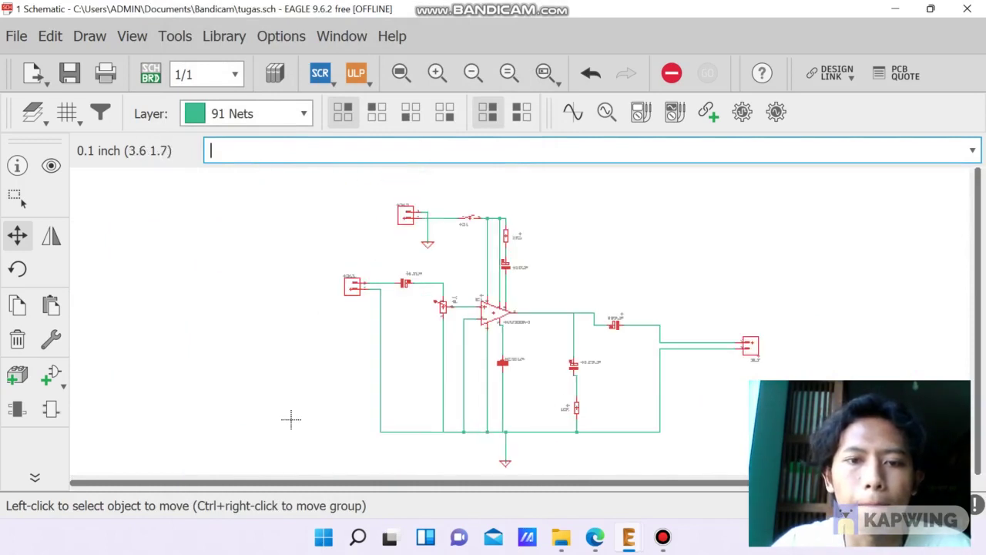
scroll(524, 279, "up", 4)
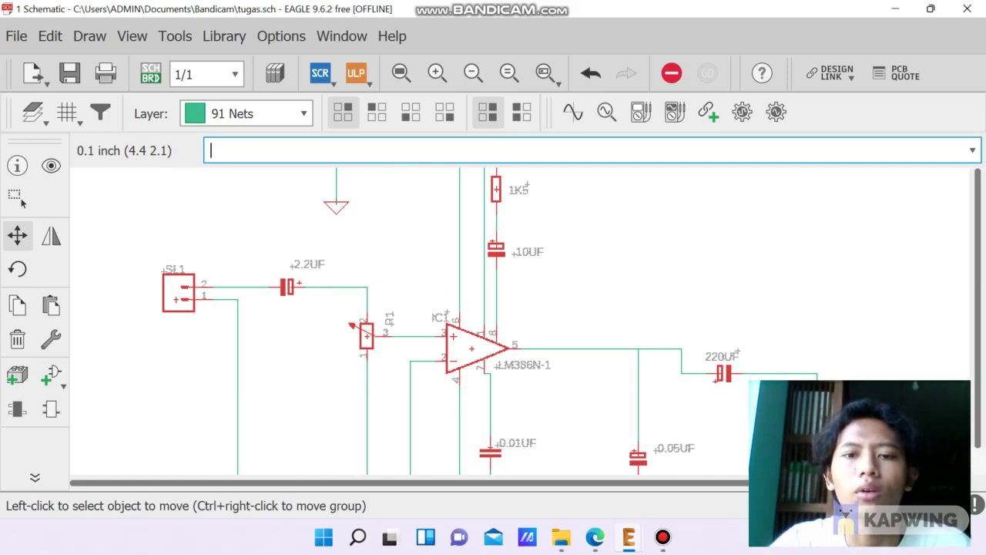
scroll(599, 314, "down", 2)
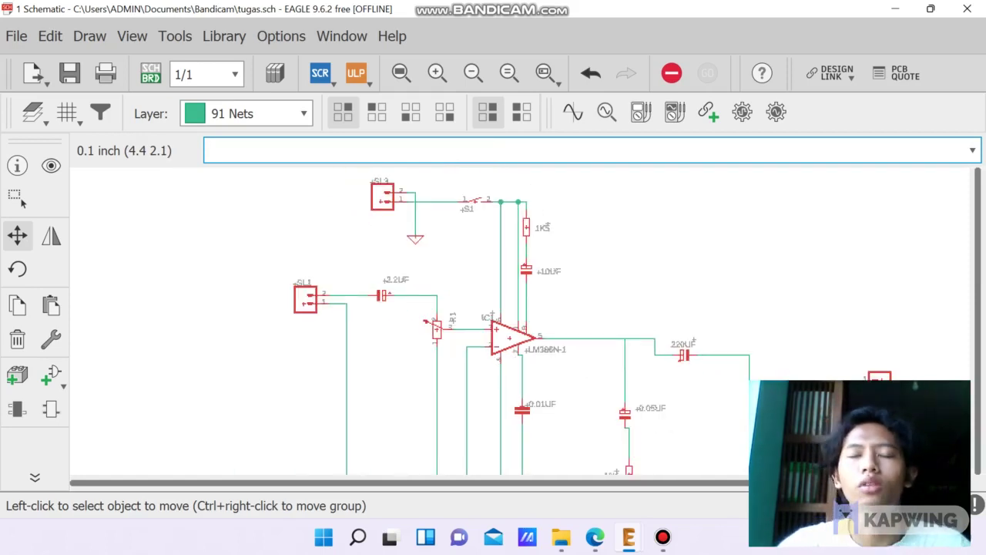
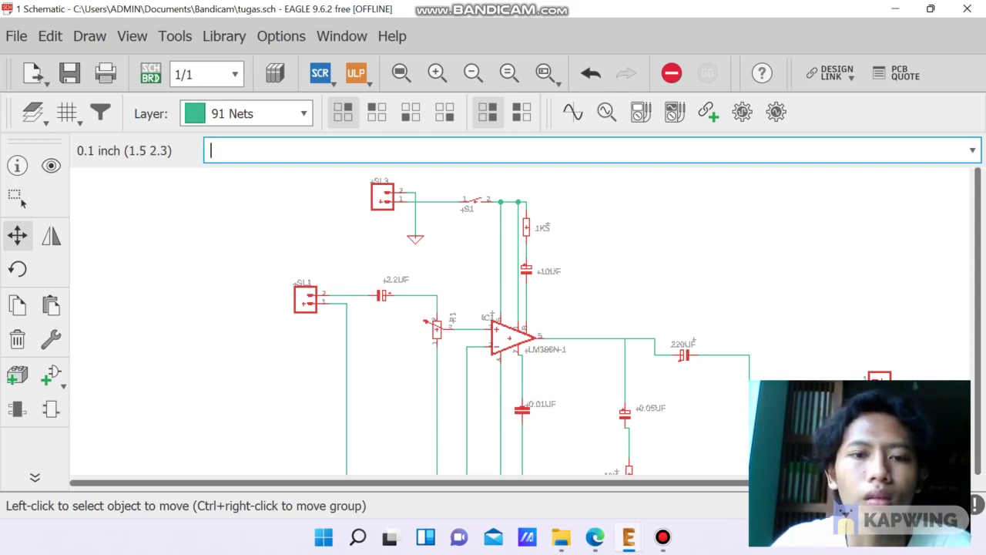
scroll(342, 300, "up", 2)
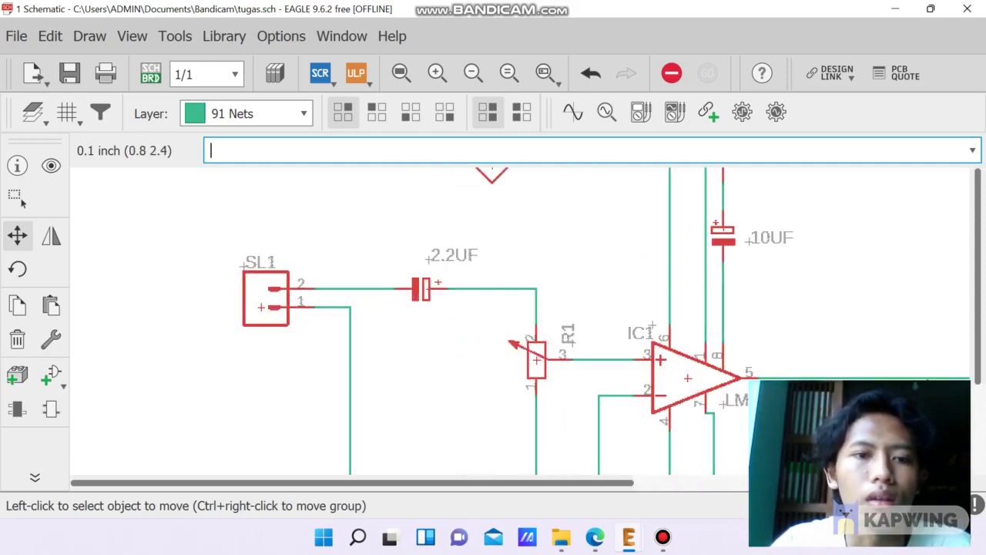
scroll(235, 266, "up", 2)
right_click(256, 274)
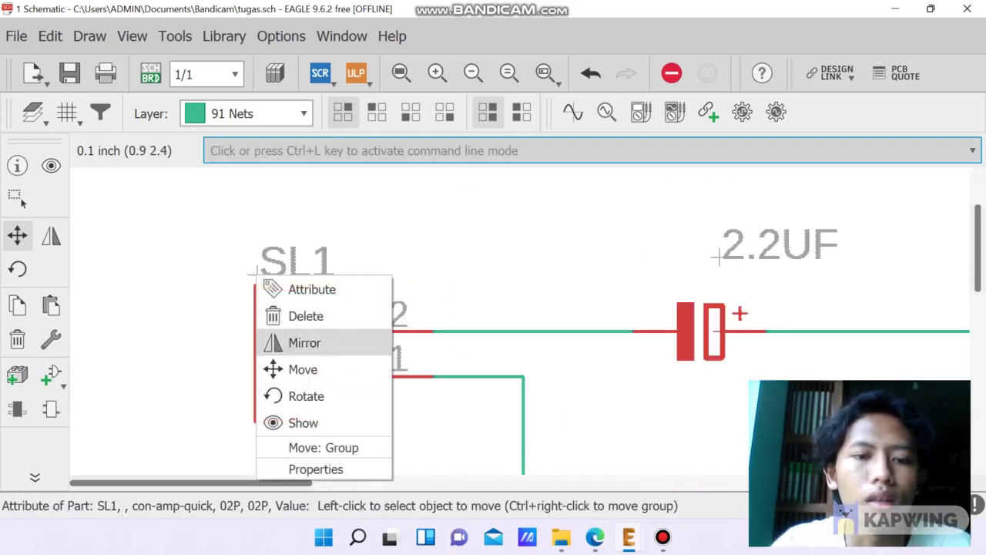
left_click(319, 468)
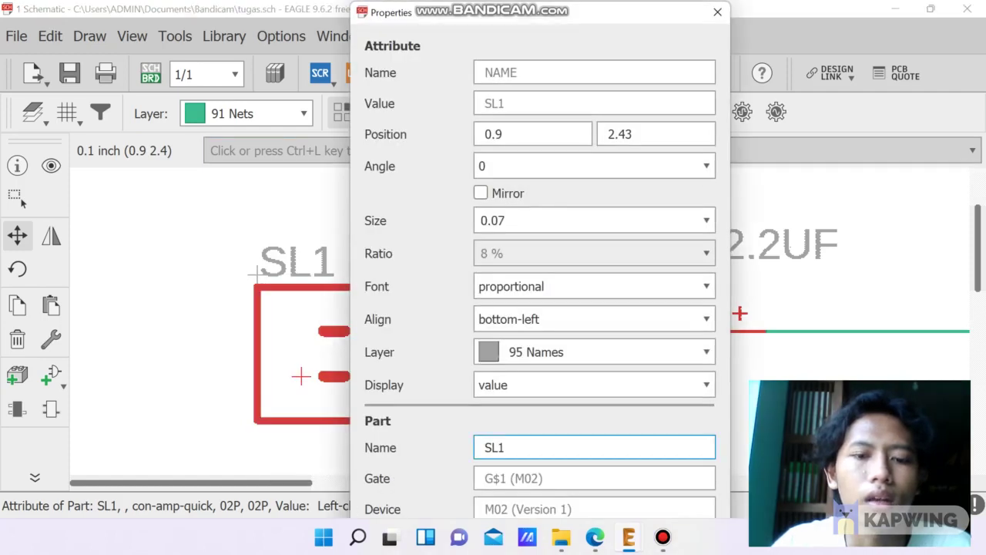
type("INPUT")
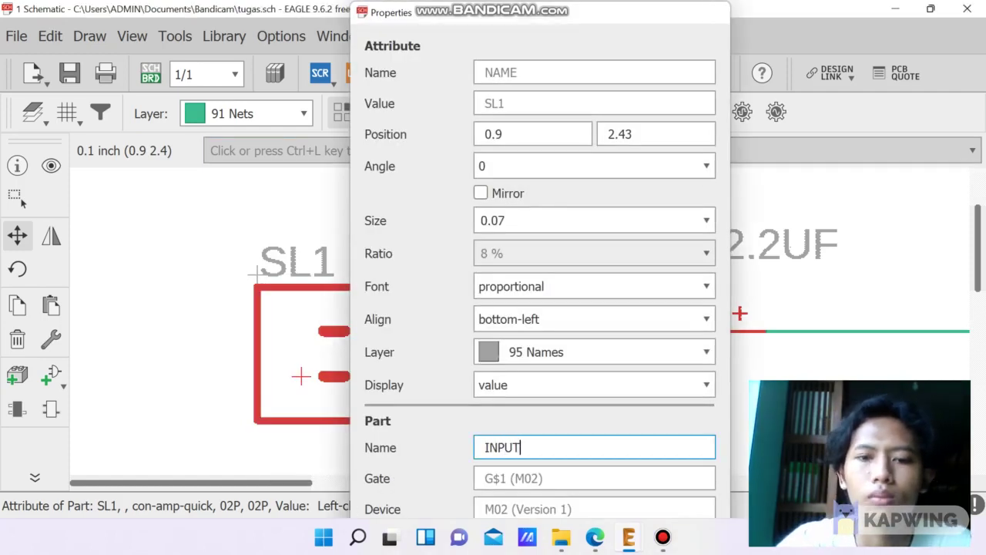
key("Return")
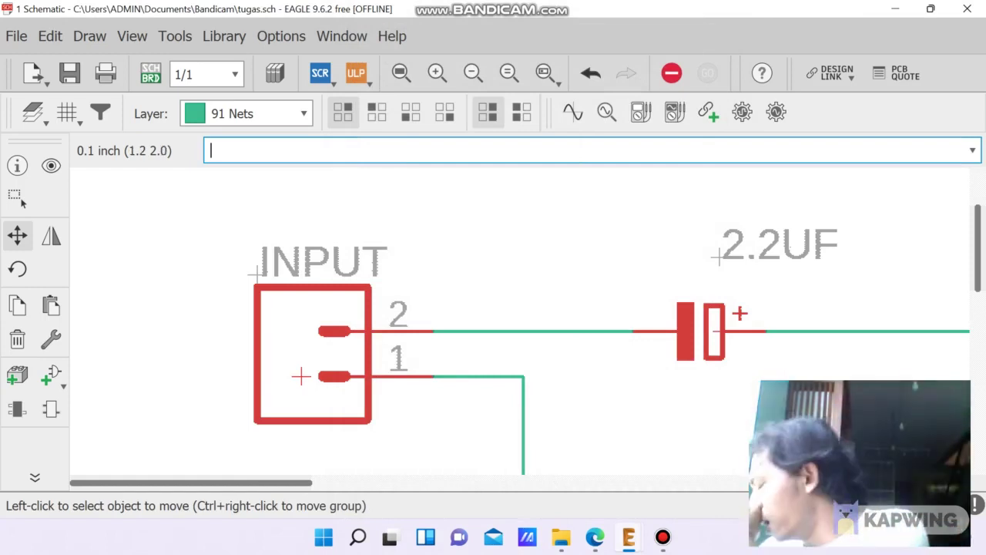
Rename connector SL3, wired to switch S1, to 12V in its part properties
scroll(307, 402, "down", 2)
scroll(355, 401, "down", 4)
scroll(354, 416, "up", 5)
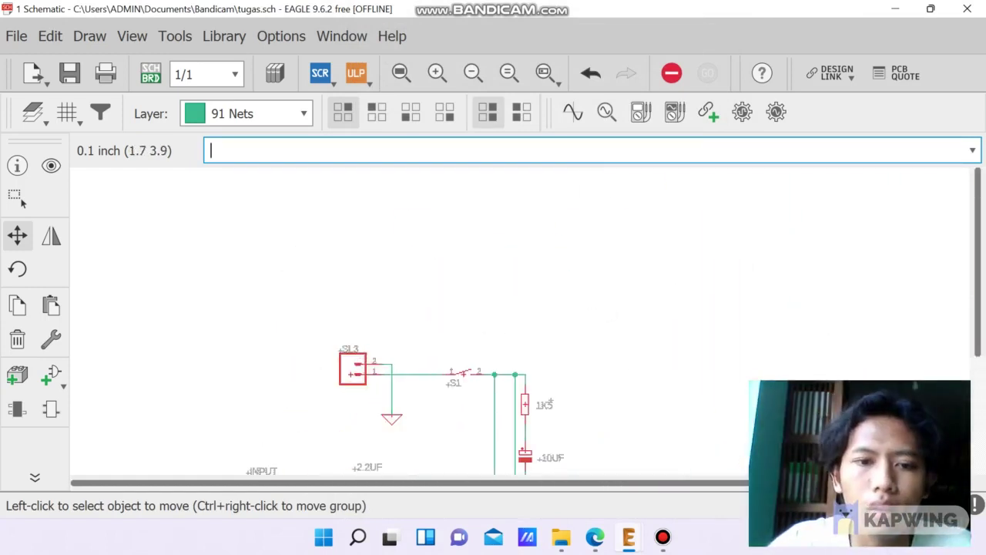
scroll(368, 430, "up", 4)
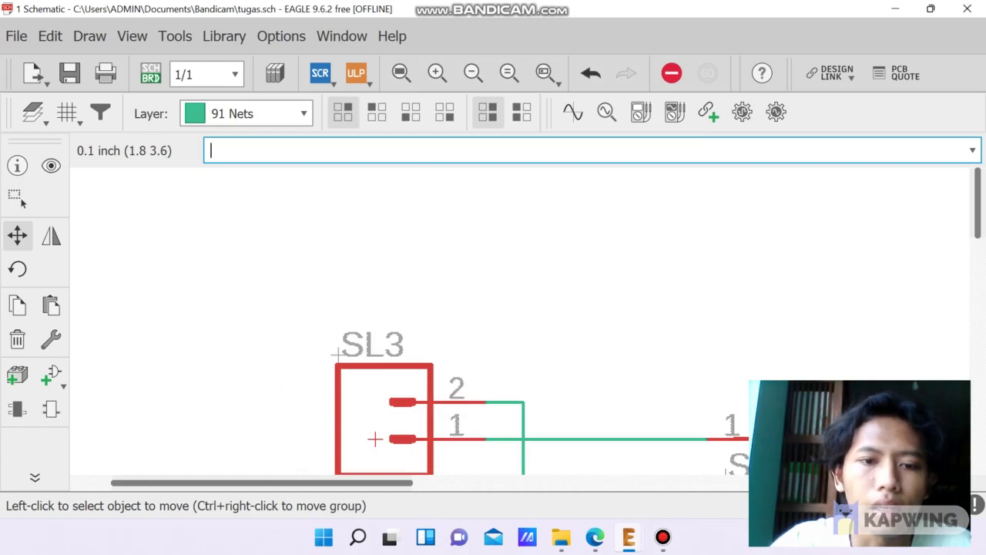
right_click(336, 356)
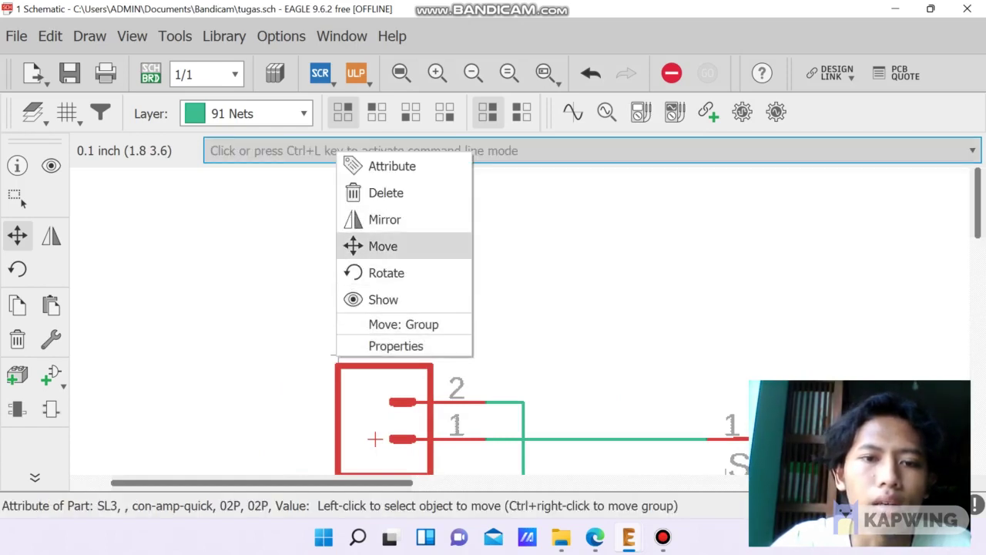
left_click(397, 346)
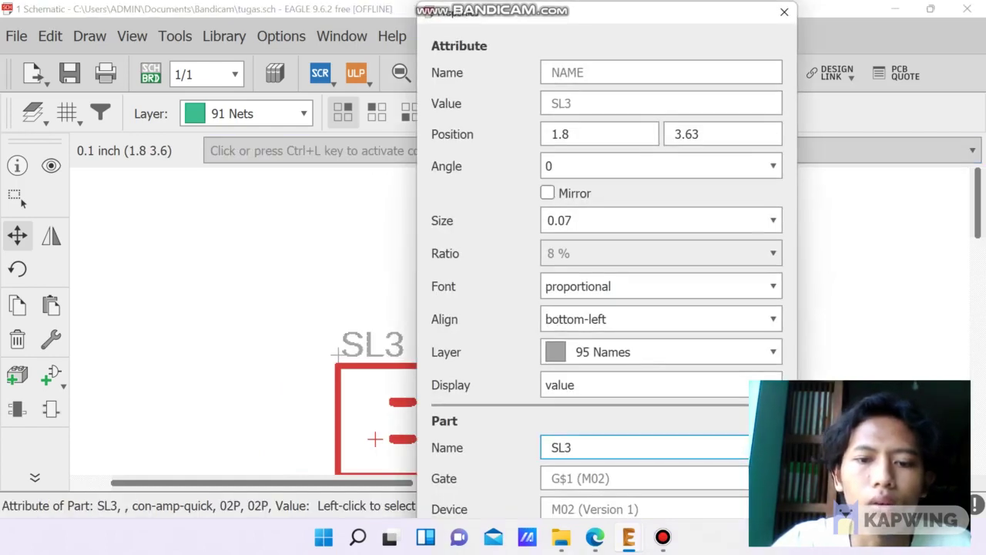
type("12V")
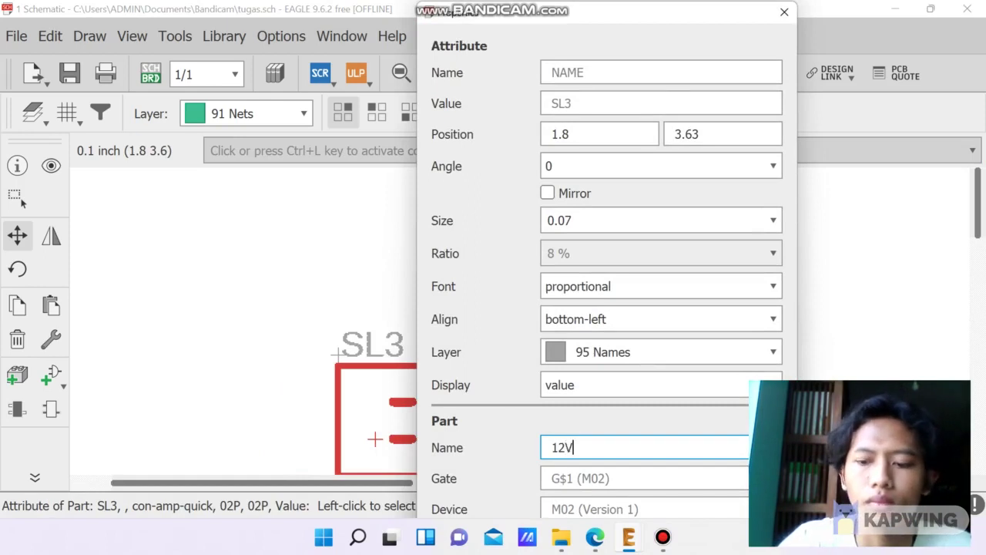
key("Return")
scroll(404, 181, "down", 8)
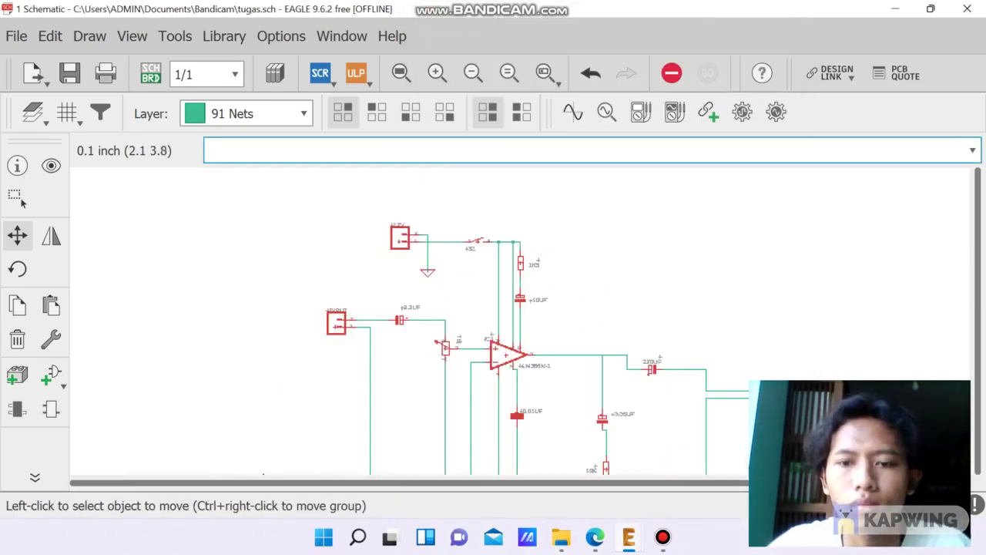
Rename connector SL2, at the end of the 220UF capacitor's line, to OUTPUT in its part properties
scroll(901, 420, "up", 5)
scroll(859, 428, "up", 3)
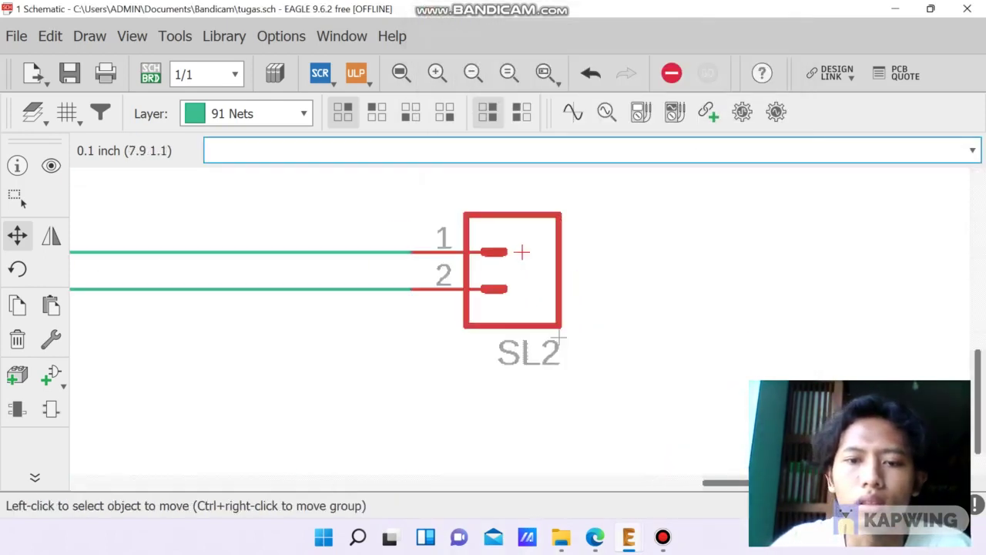
right_click(560, 339)
left_click(619, 531)
left_click(255, 446)
double_click(243, 447)
type("OUTPUT")
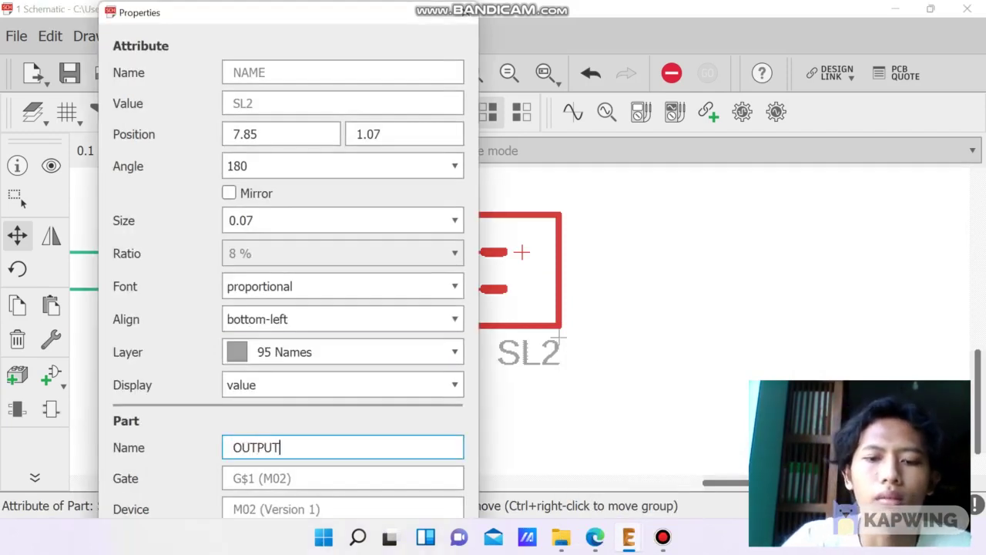
key("Return")
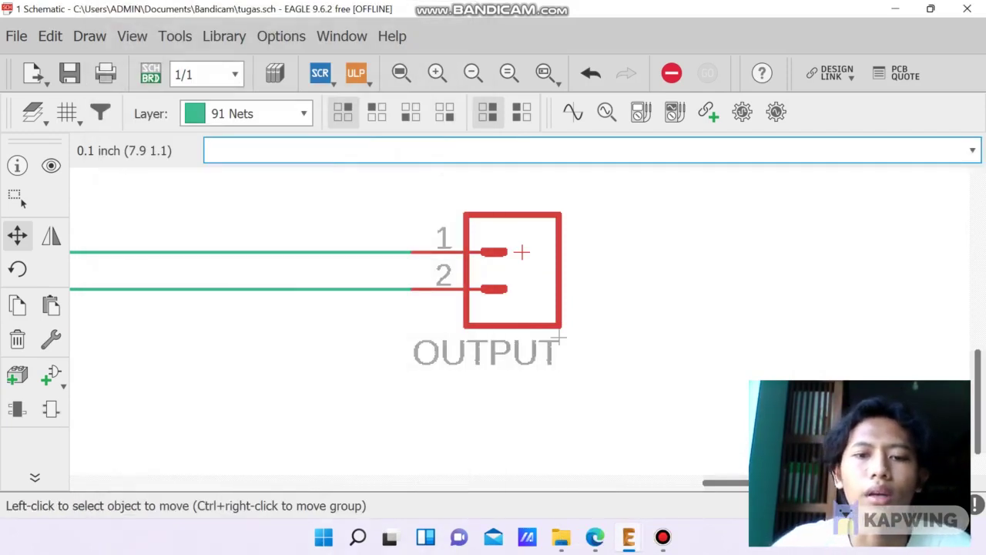
Examine the whole amplifier schematic to check its wiring and part labels
scroll(502, 297, "down", 3)
scroll(88, 337, "down", 2)
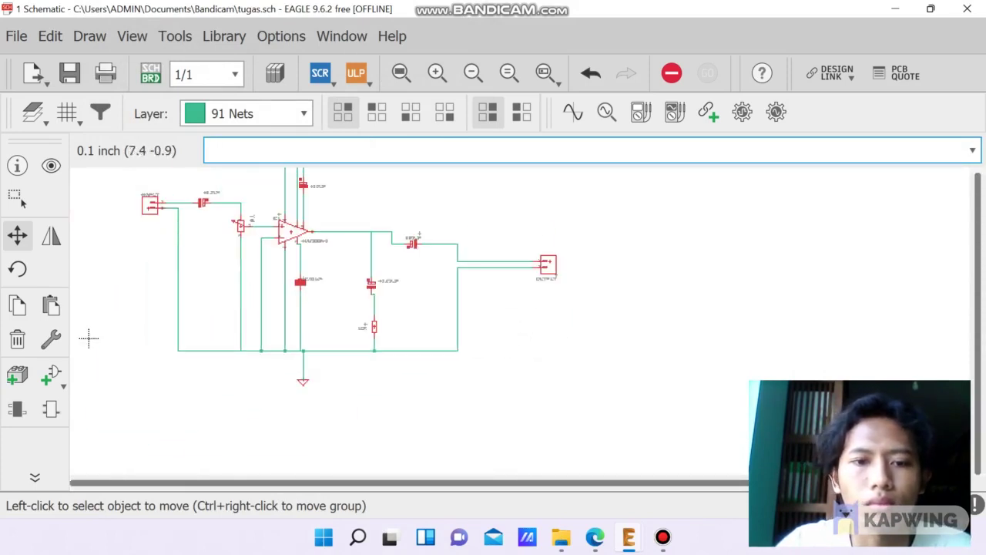
scroll(226, 370, "down", 1)
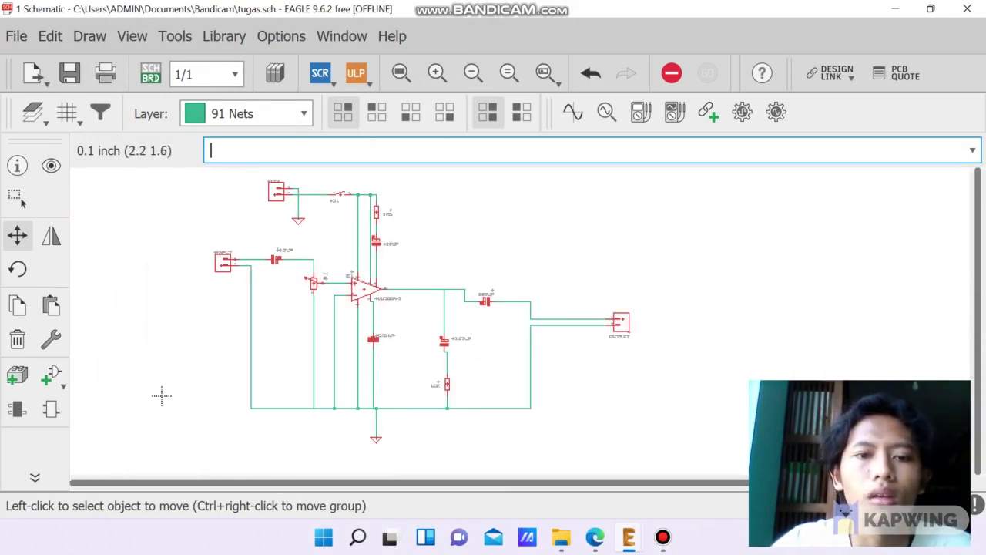
scroll(138, 410, "up", 1)
scroll(222, 408, "down", 1)
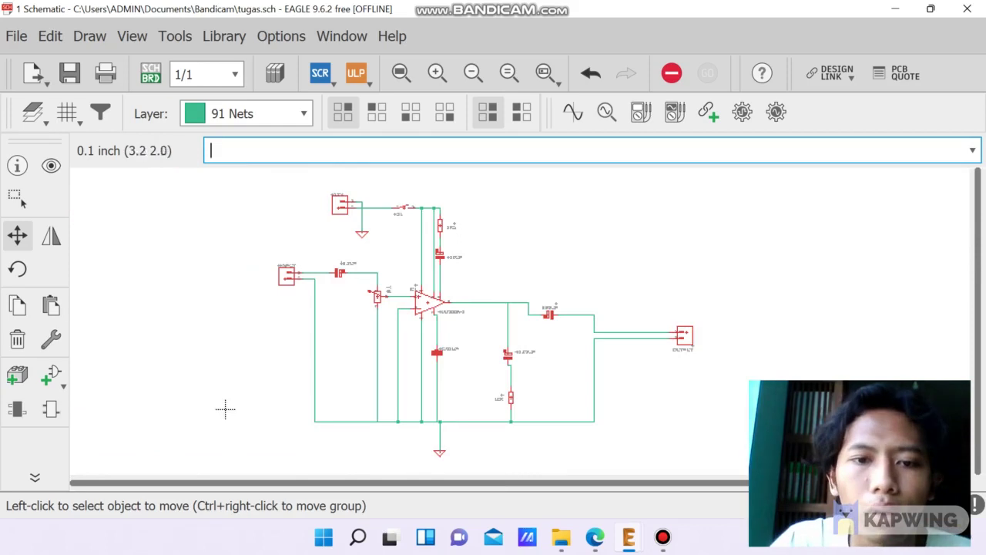
scroll(147, 465, "up", 2)
scroll(189, 436, "down", 1)
scroll(253, 396, "down", 2)
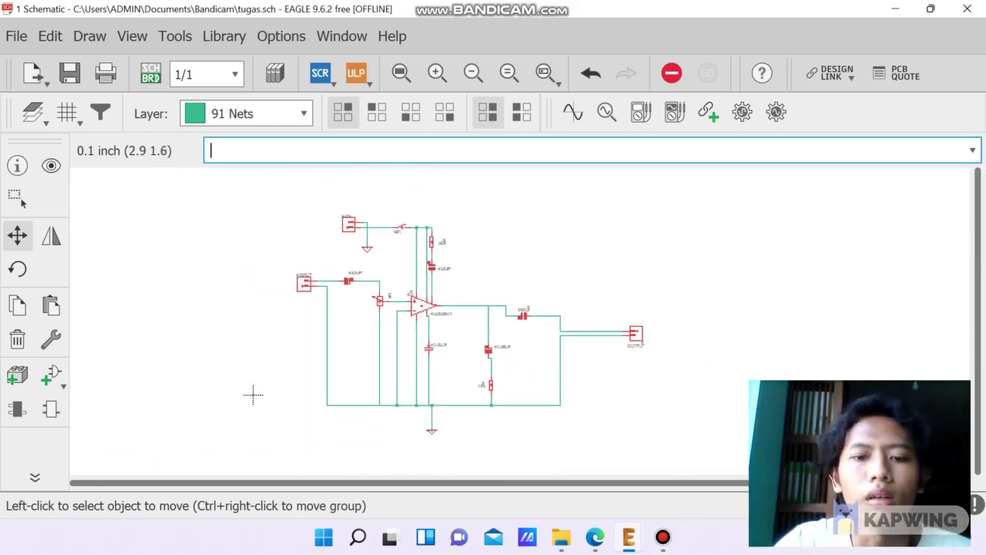
scroll(228, 409, "up", 1)
scroll(218, 419, "up", 1)
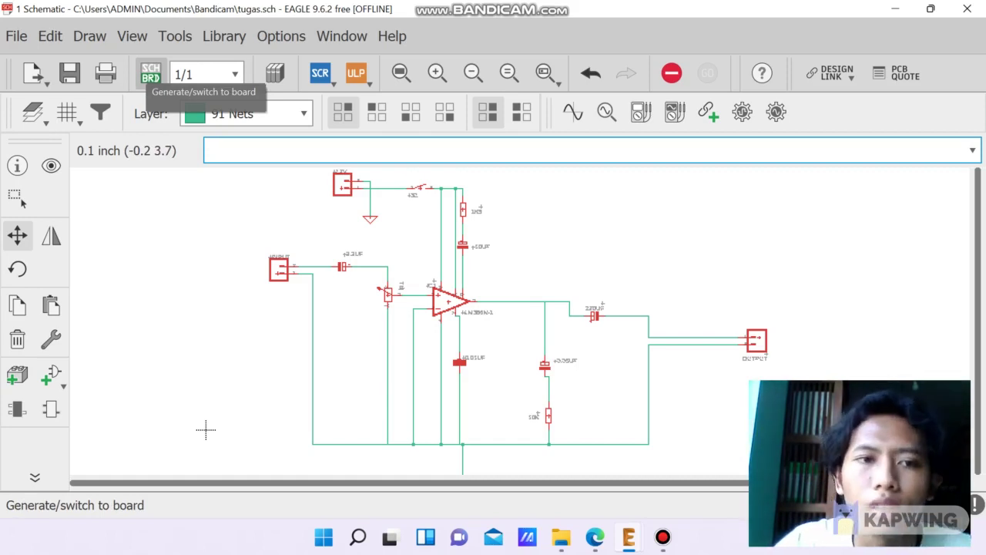
Create the board tugas.brd from the schematic and look over the unplaced parts
left_click(150, 73)
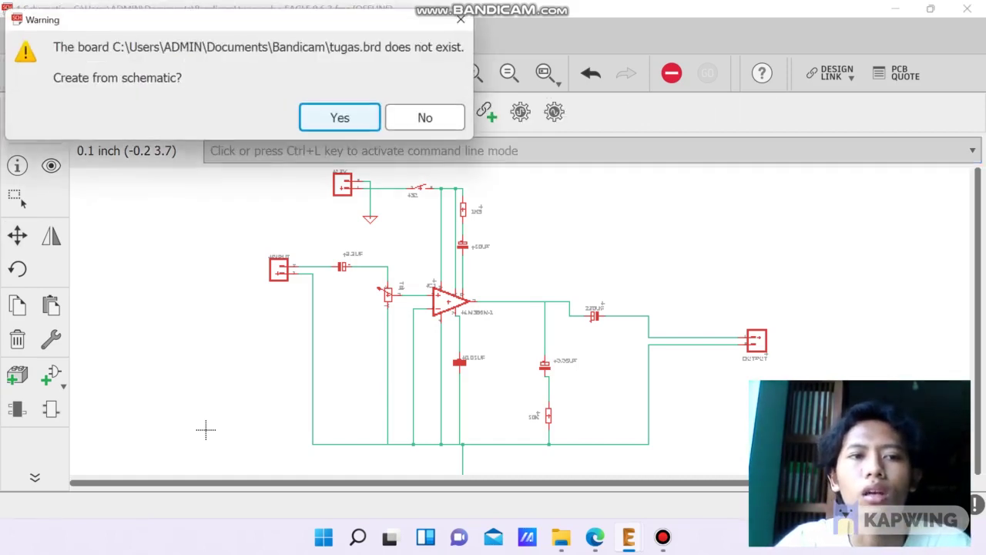
key("Return")
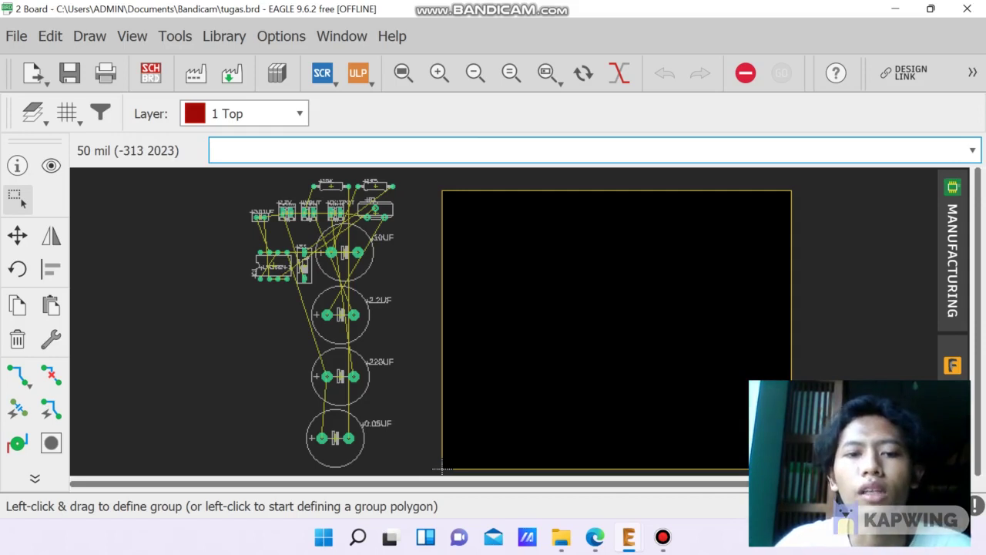
scroll(409, 205, "up", 4)
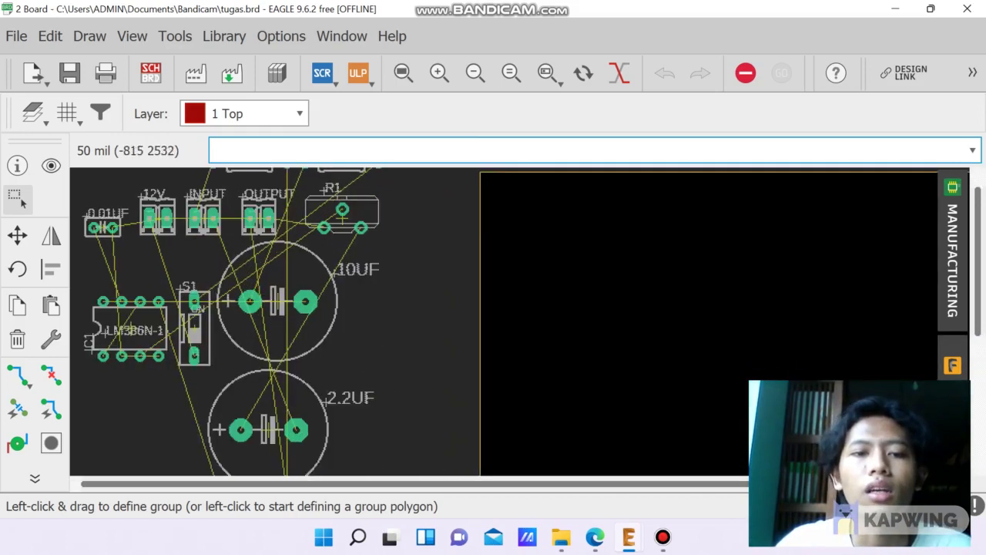
scroll(347, 306, "up", 3)
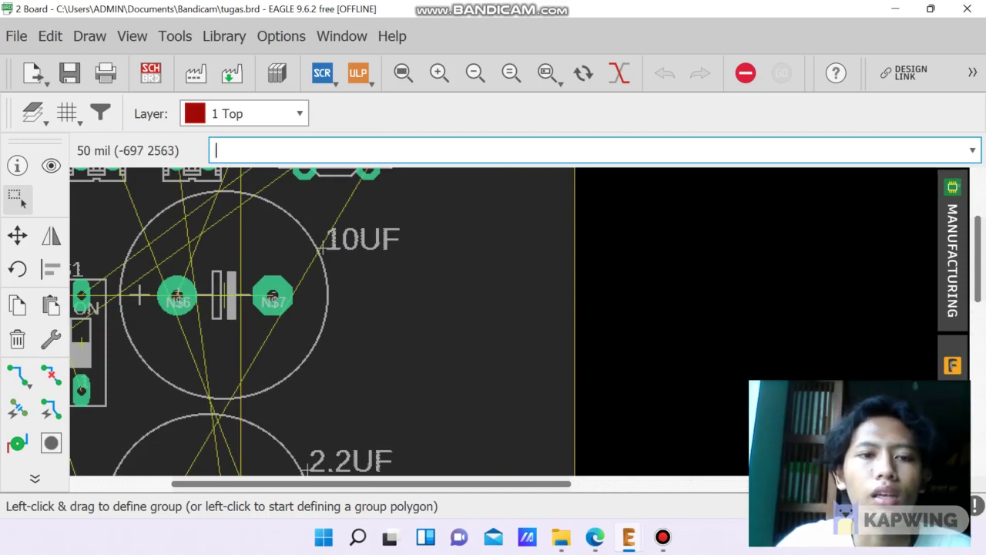
scroll(518, 307, "down", 6)
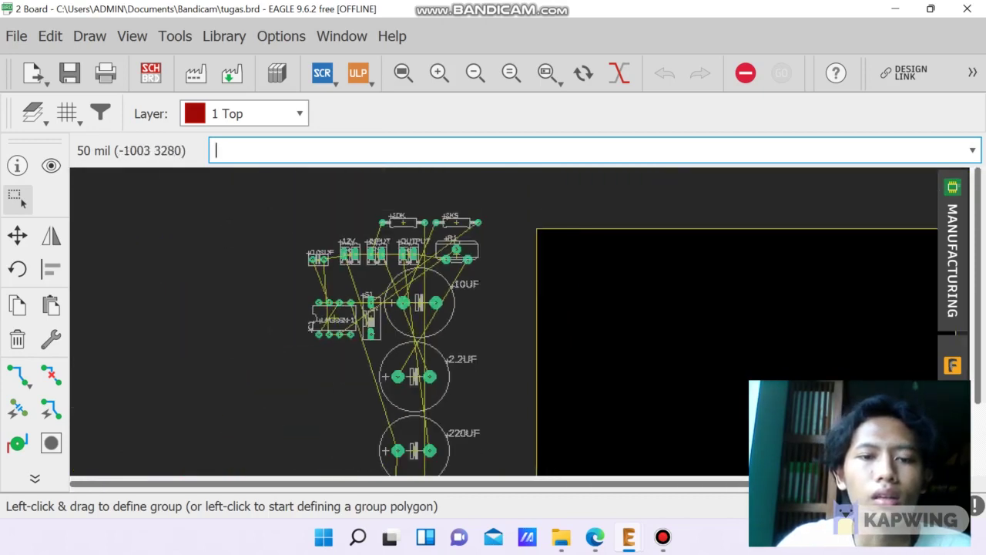
Move the INPUT connector from the unplaced parts onto the board, near the middle of its upper edge
scroll(433, 210, "up", 2)
scroll(359, 275, "up", 3)
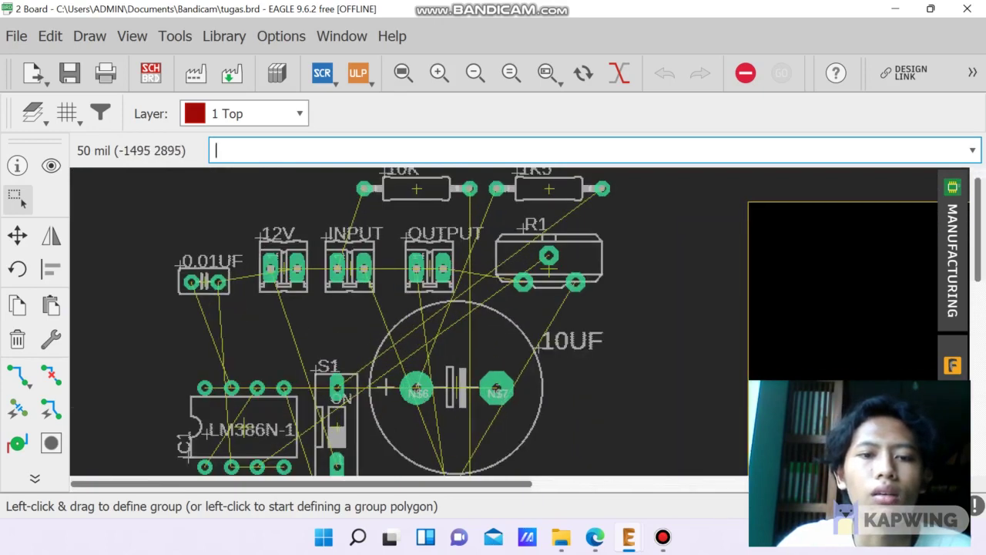
left_click(353, 267)
left_click(354, 267)
left_click_drag(353, 267, 580, 265)
scroll(579, 266, "down", 4)
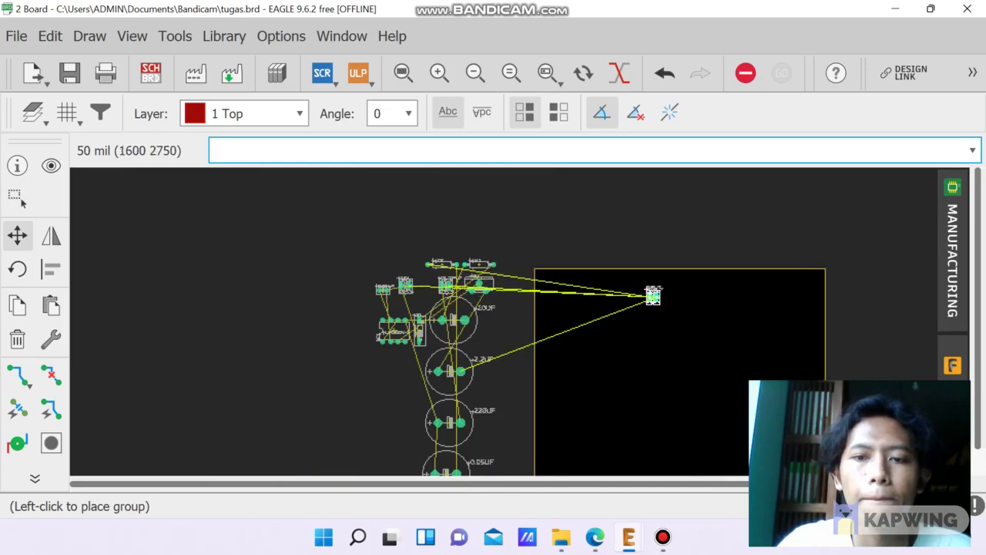
left_click(672, 282)
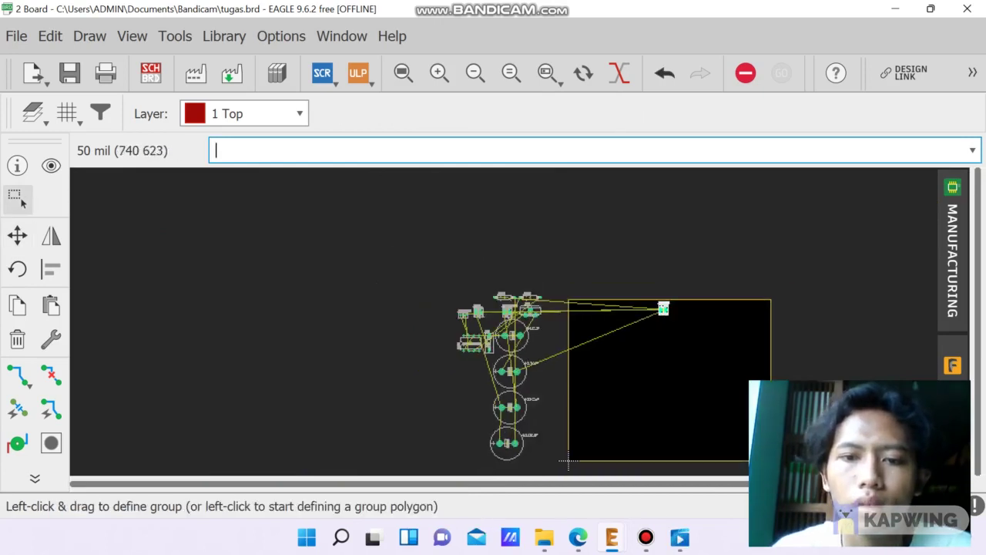
scroll(625, 389, "up", 4)
scroll(710, 228, "up", 2)
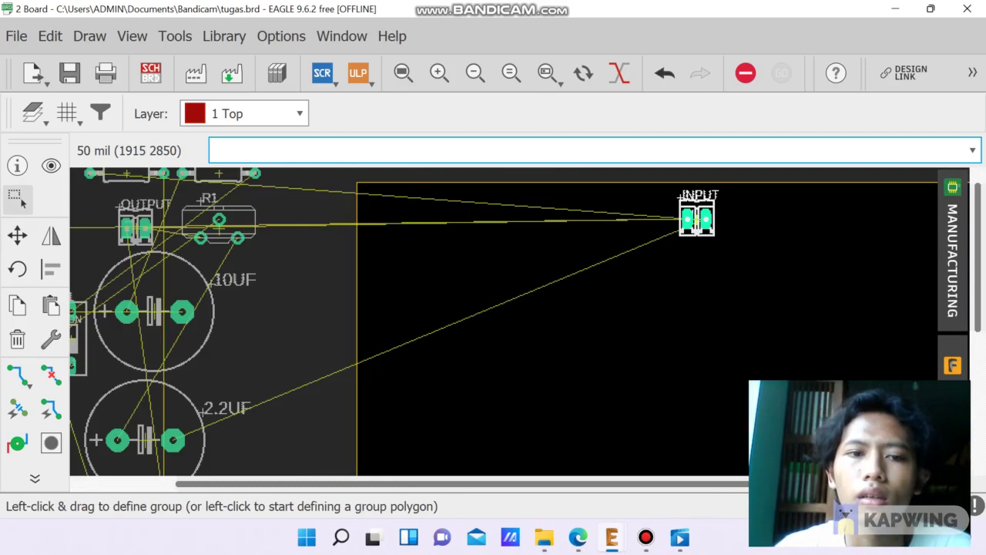
Move the 10K resistor onto the board, rotated to vertical, just below and to the right of the INPUT connector
scroll(589, 413, "down", 4)
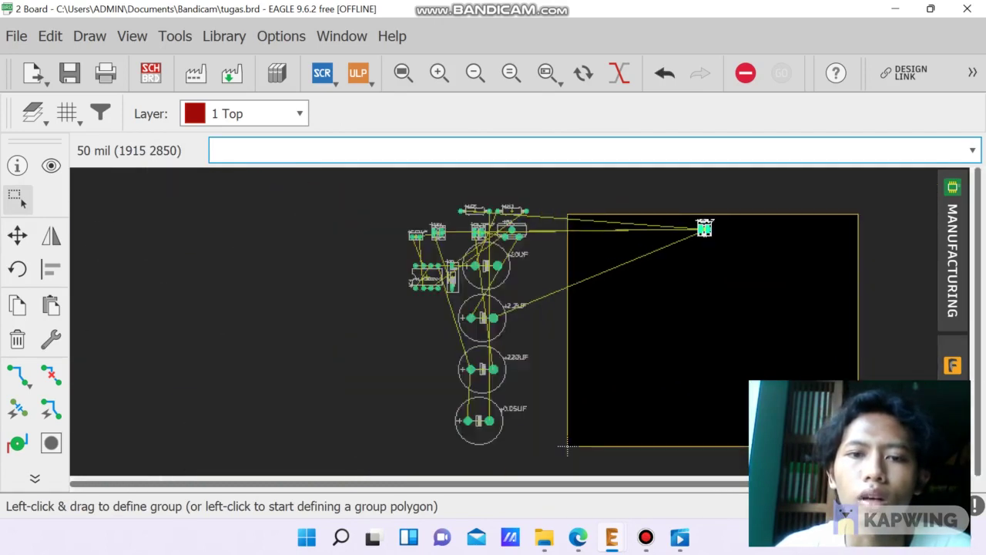
scroll(542, 206, "up", 3)
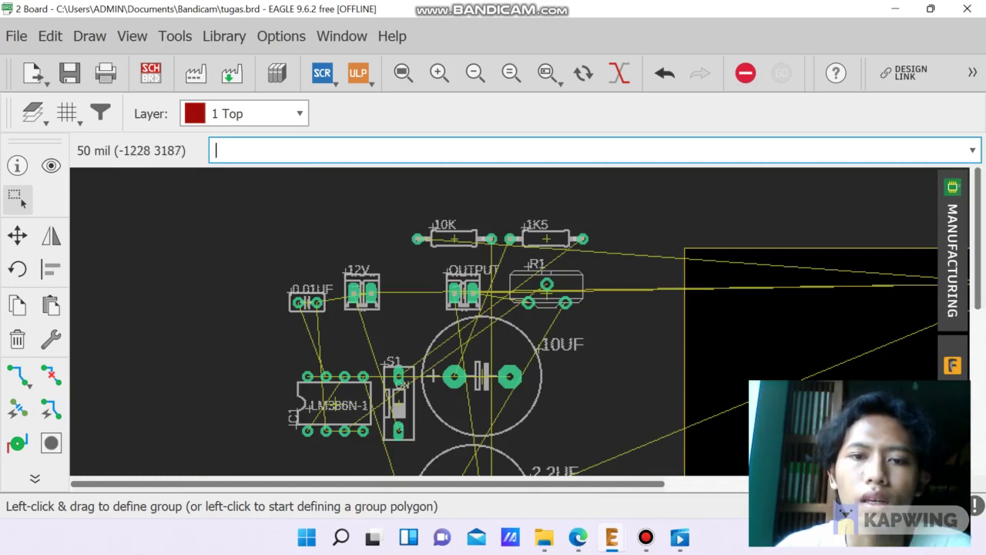
left_click(454, 239)
left_click(455, 239)
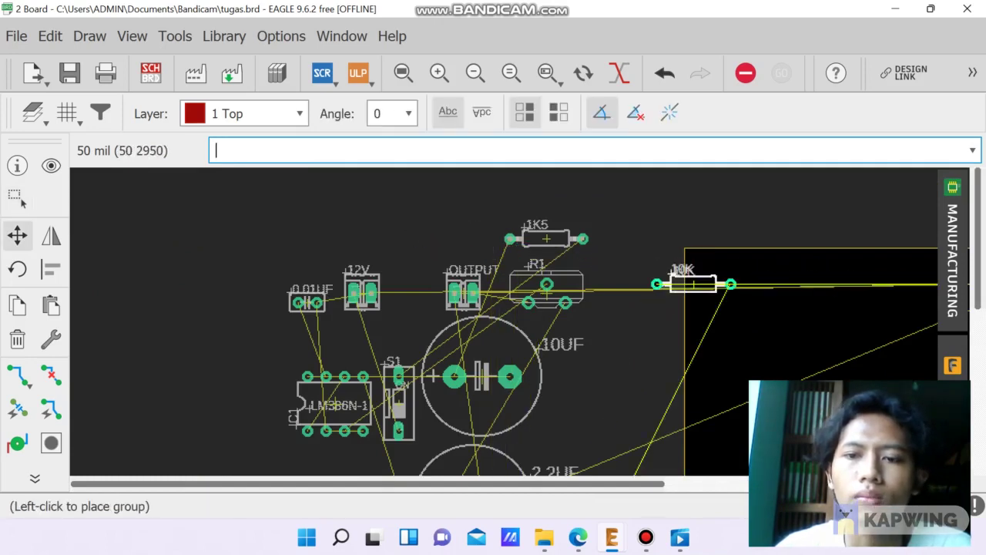
scroll(655, 304, "down", 2)
right_click(822, 322)
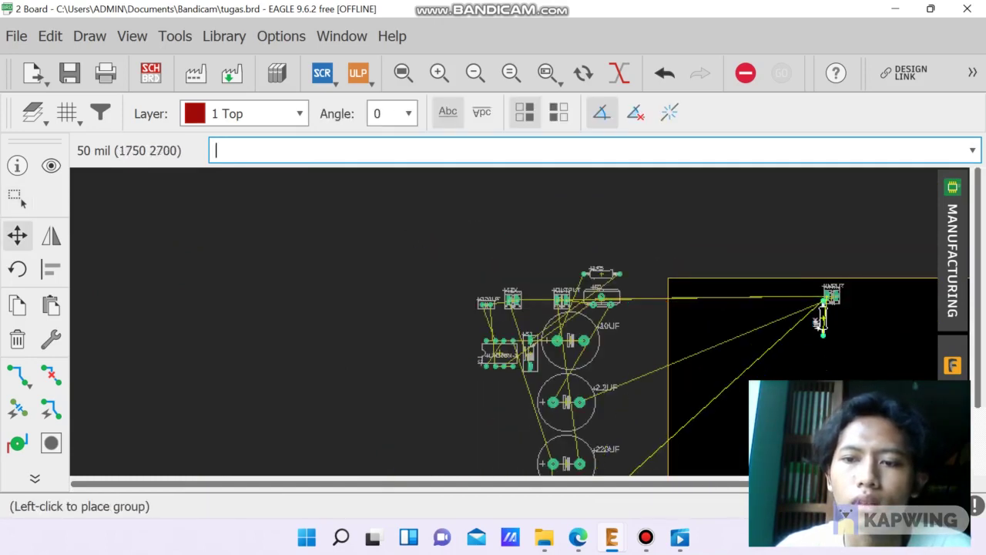
left_click(832, 323)
left_click(832, 324)
left_click(854, 326)
Move the 1K5 resistor onto the board, rotated to vertical, directly below the 10K resistor
scroll(556, 337, "down", 1)
scroll(562, 318, "up", 3)
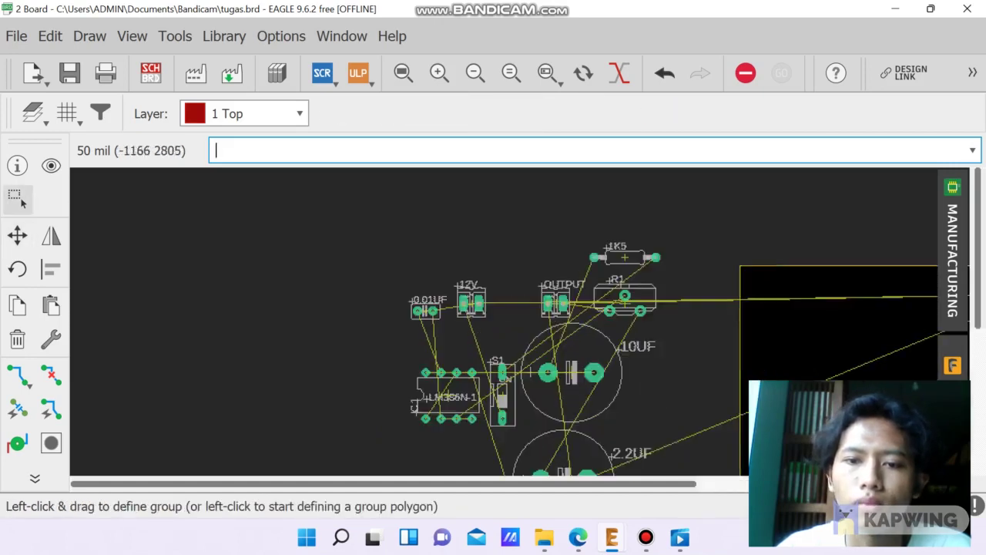
scroll(579, 343, "down", 2)
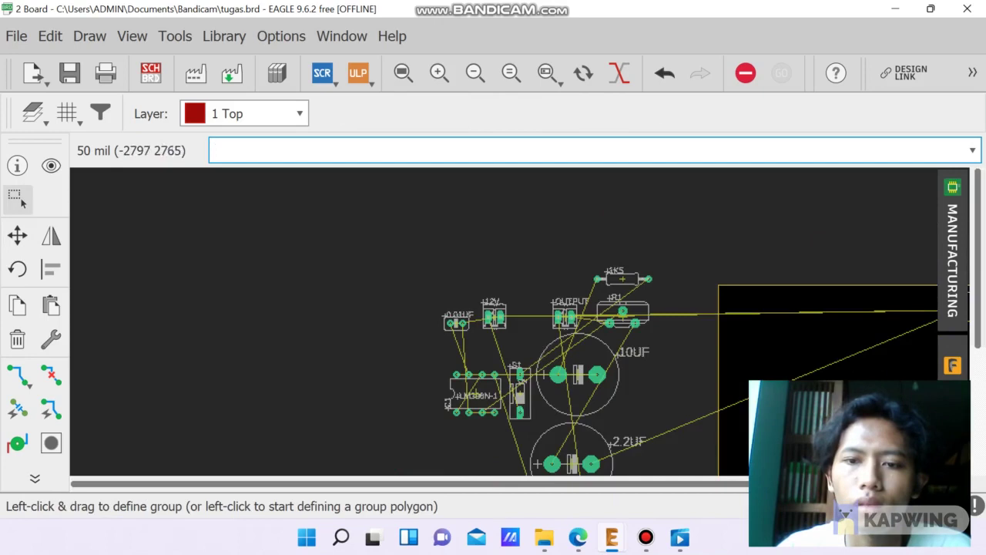
scroll(612, 334, "down", 3)
scroll(727, 347, "up", 2)
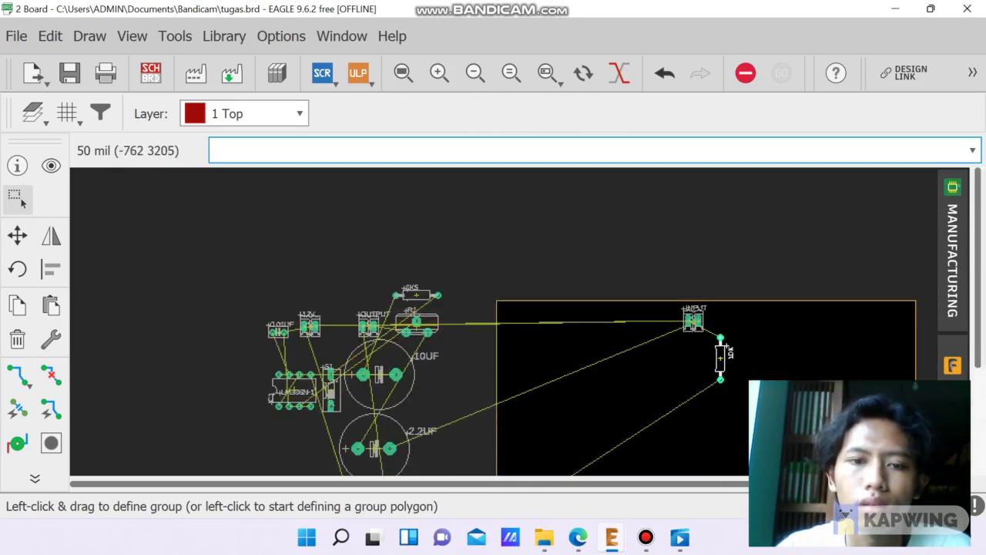
left_click_drag(415, 295, 720, 411)
right_click(651, 374)
left_click(720, 410)
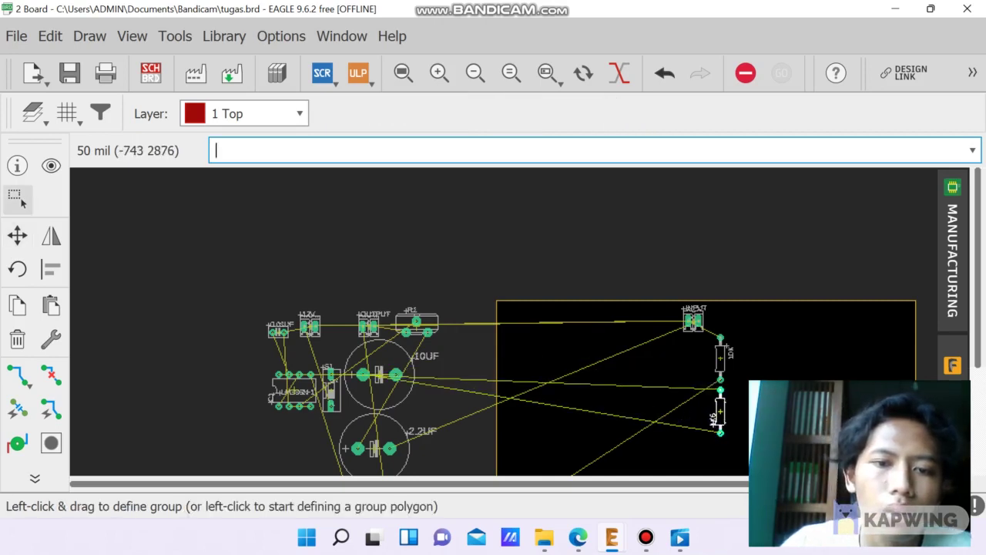
Bring trimmer R1 onto the board area and rotate it to vertical with its two outer pins facing left
scroll(426, 359, "up", 4)
scroll(420, 346, "down", 1)
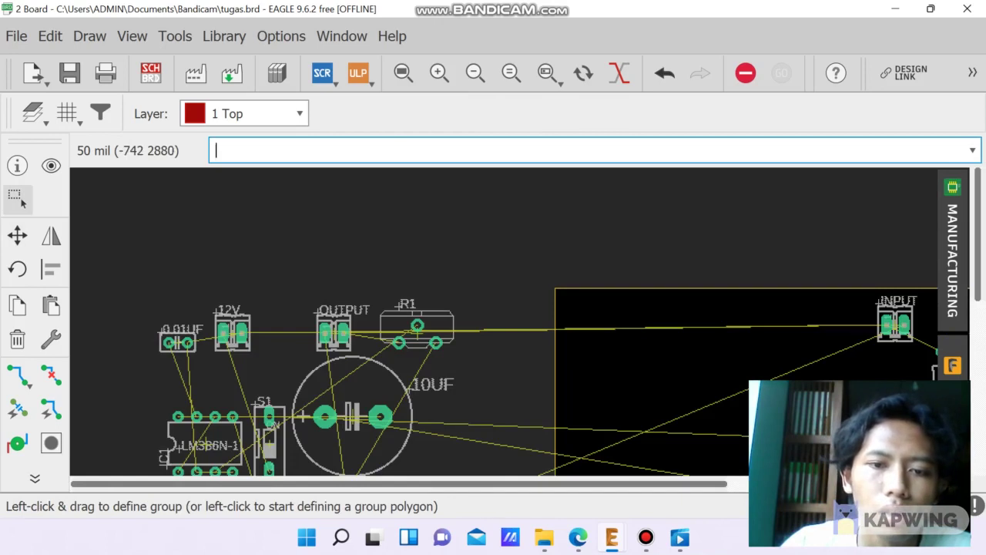
left_click(418, 334)
left_click(418, 334)
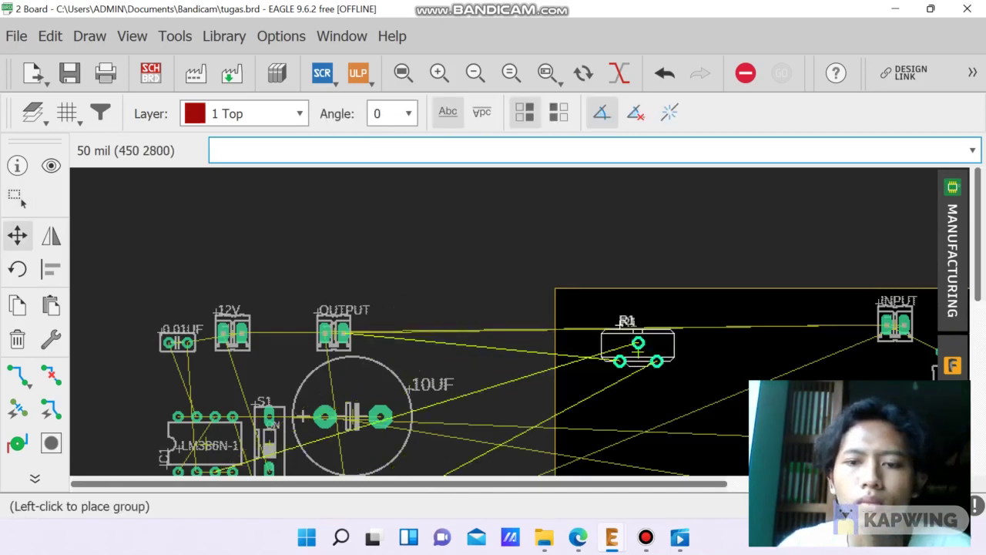
scroll(638, 343, "down", 5)
scroll(696, 385, "up", 6)
right_click(728, 353)
right_click(727, 353)
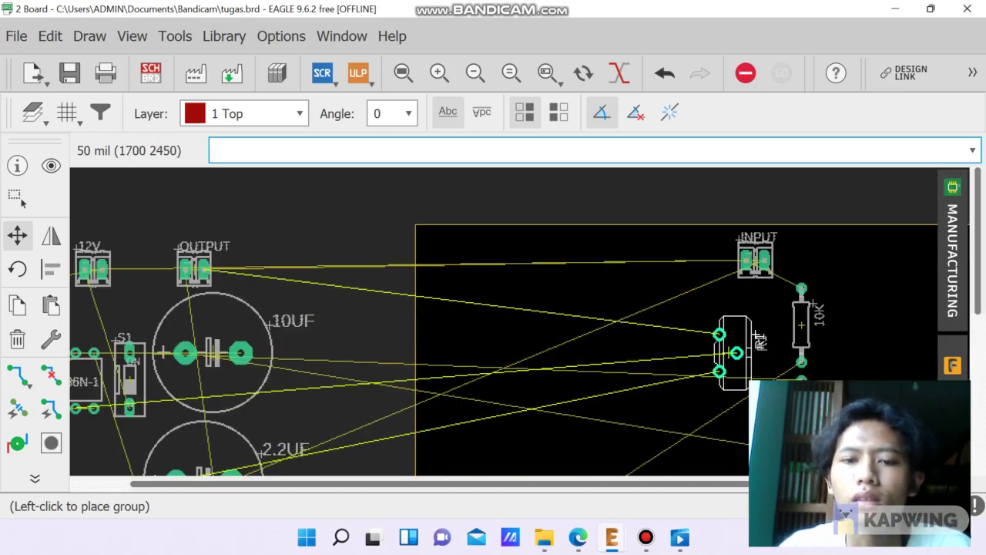
right_click(728, 353)
right_click(727, 352)
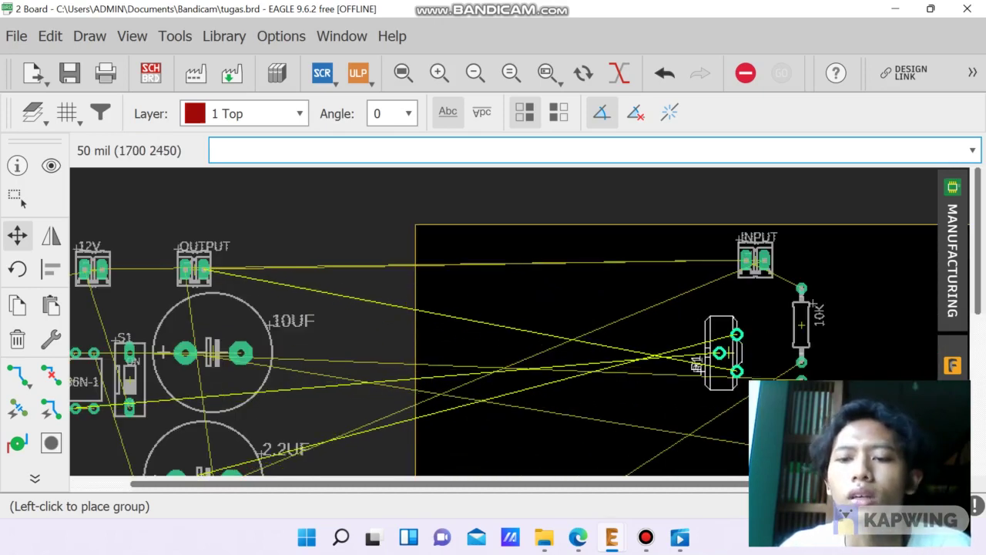
right_click(727, 353)
right_click(727, 353)
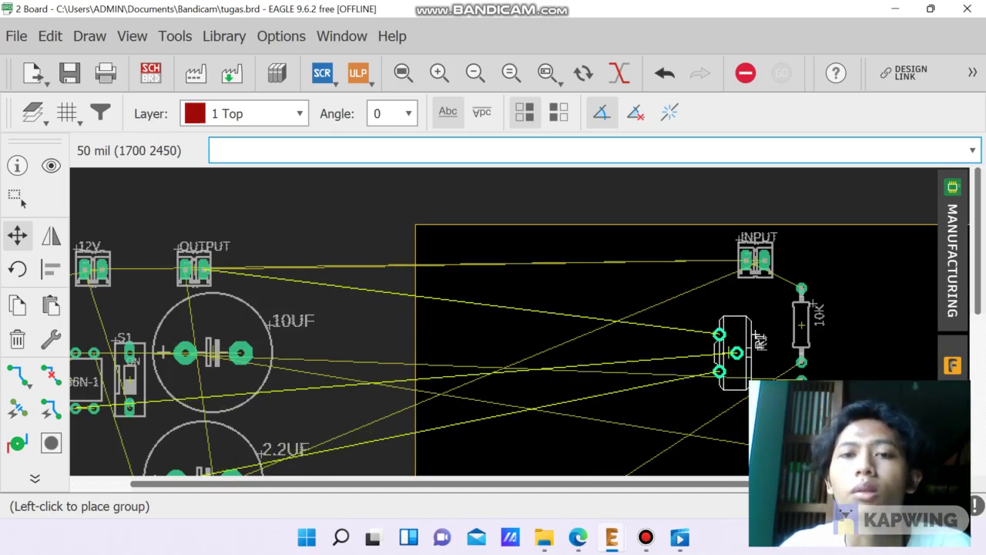
Place trimmer R1 on the board just below the 1K5 resistor
scroll(727, 353, "down", 4)
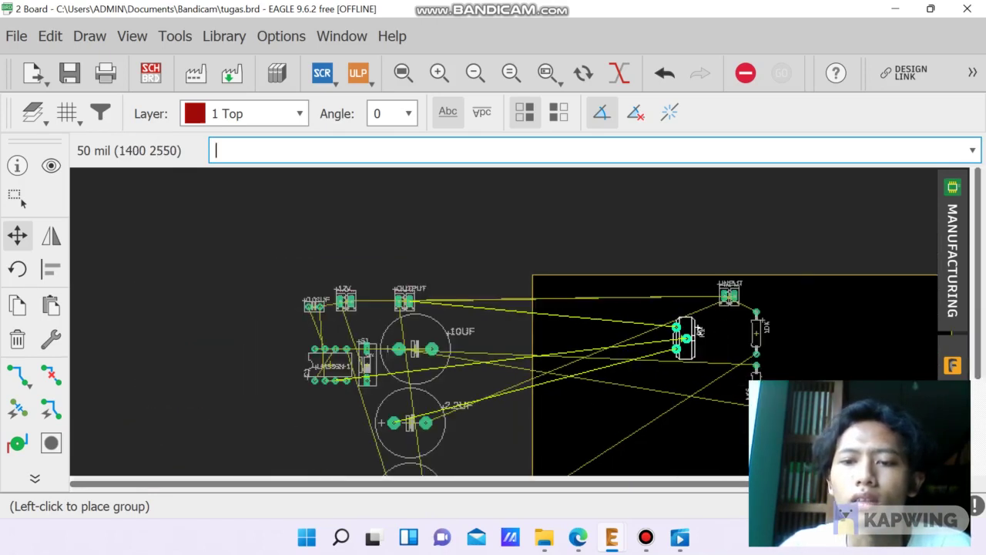
scroll(701, 370, "up", 2)
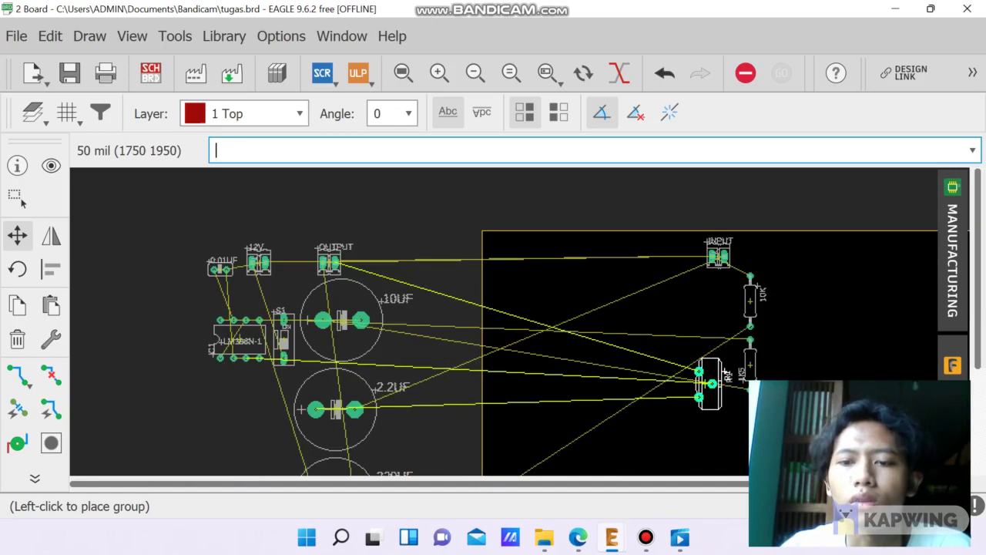
left_click(737, 426)
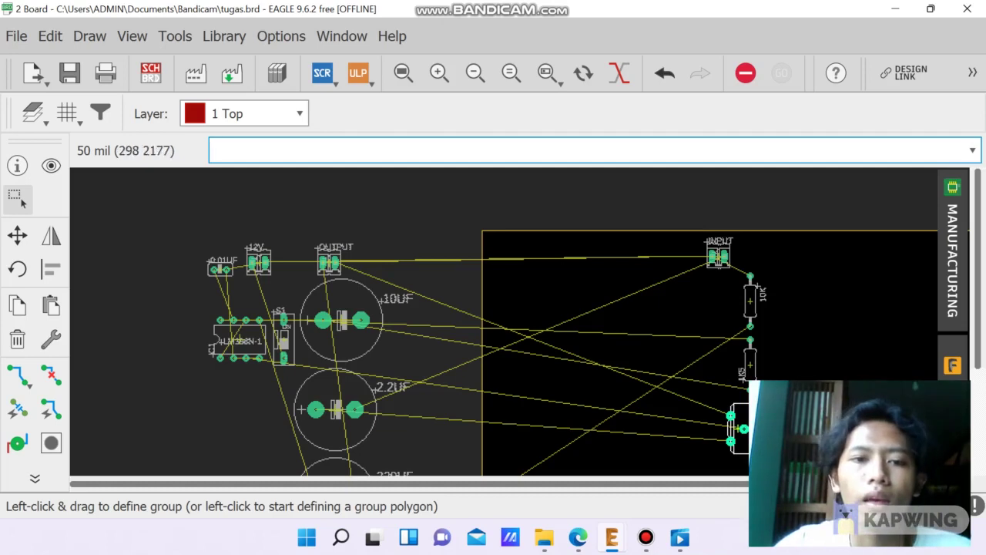
scroll(655, 205, "down", 2)
scroll(713, 354, "up", 2)
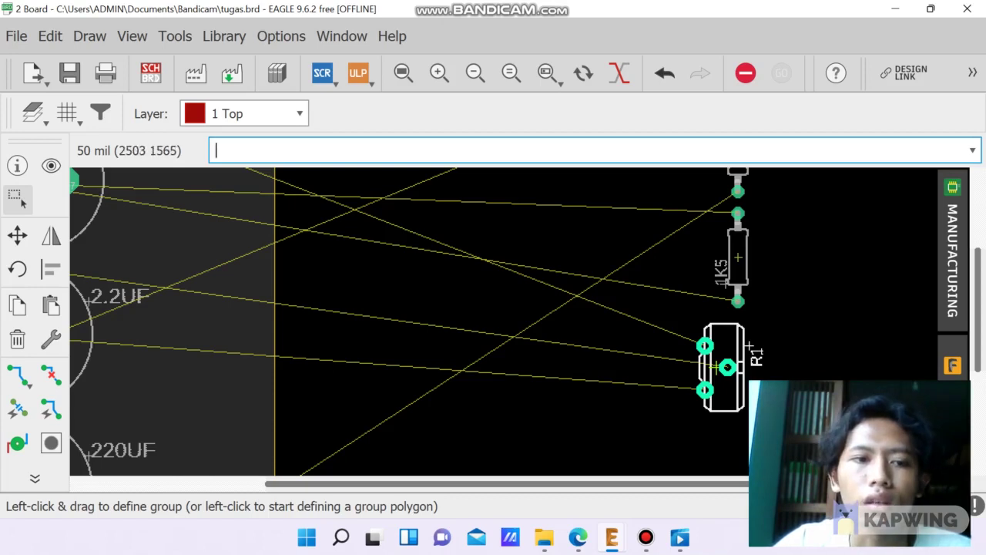
scroll(748, 347, "down", 3)
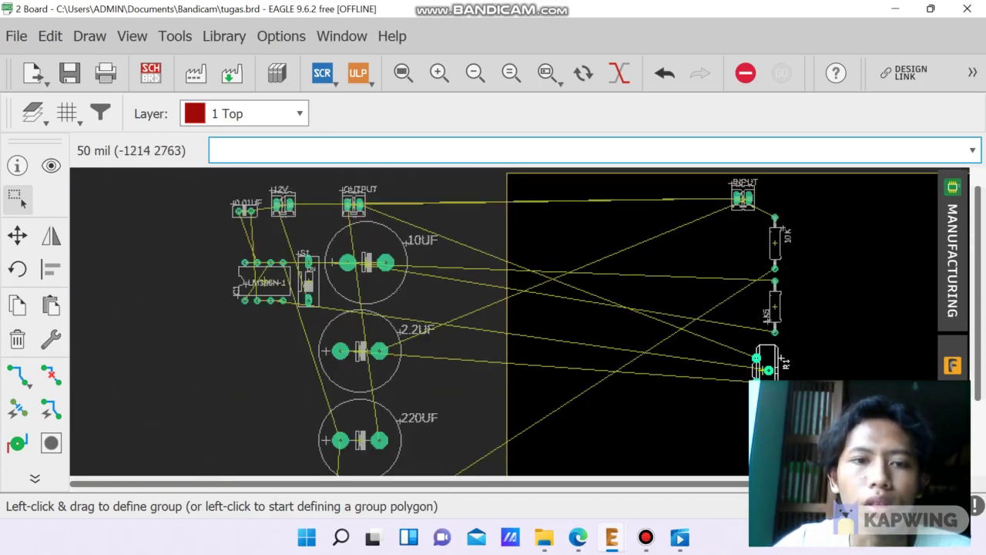
Move the OUTPUT connector onto the board, near the lower board edge and below trimmer R1
left_click(393, 201)
scroll(347, 218, "up", 3)
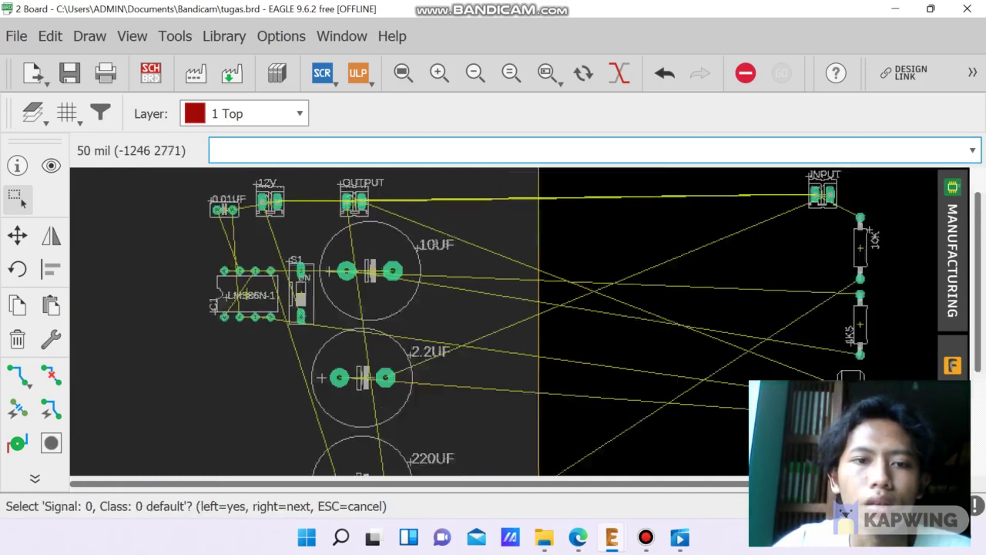
left_click(353, 206)
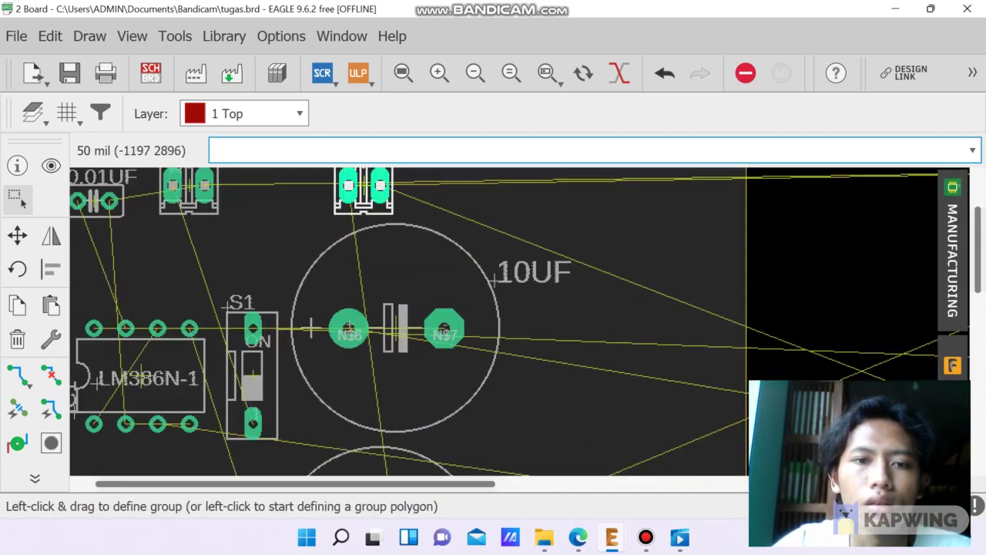
left_click(365, 187)
scroll(430, 319, "down", 10)
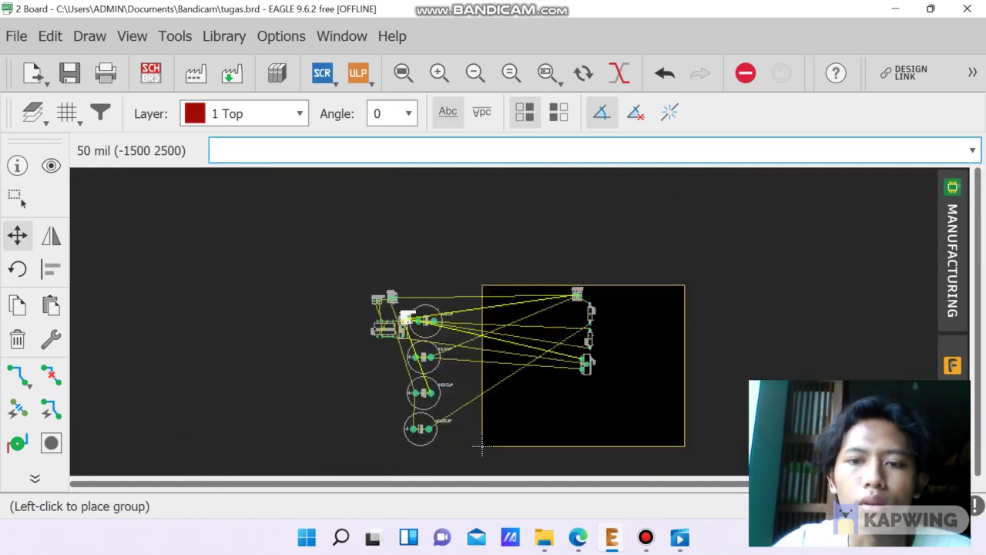
scroll(470, 423, "up", 5)
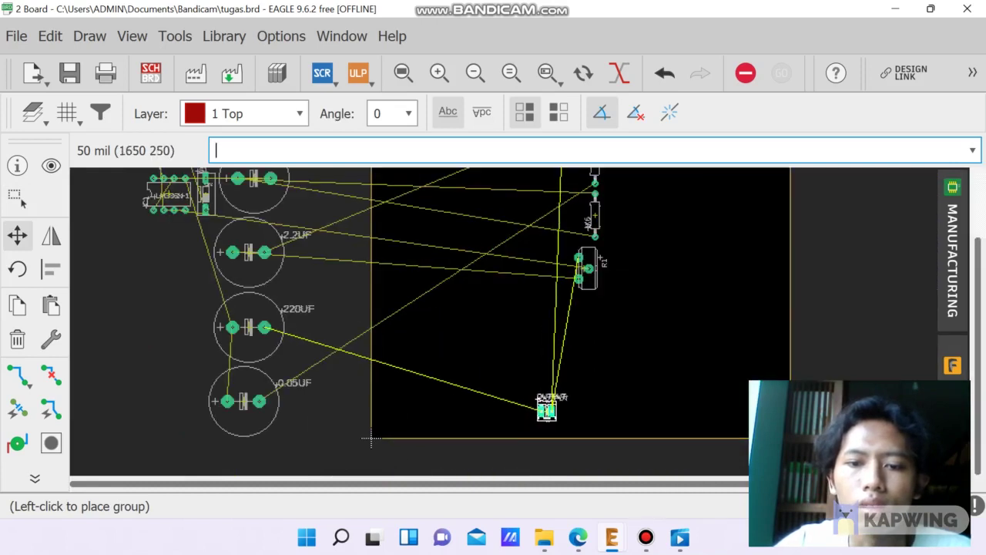
scroll(545, 407, "up", 2)
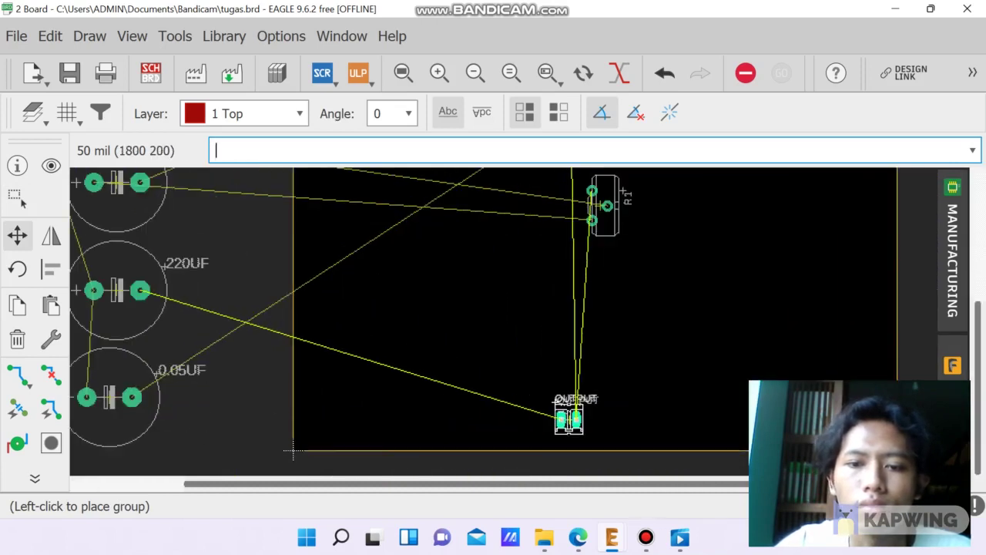
left_click(293, 450)
left_click(296, 449)
Move the 0.05UF capacitor onto the board, above and to the left of the OUTPUT connector
scroll(458, 394, "down", 3)
scroll(497, 382, "down", 1)
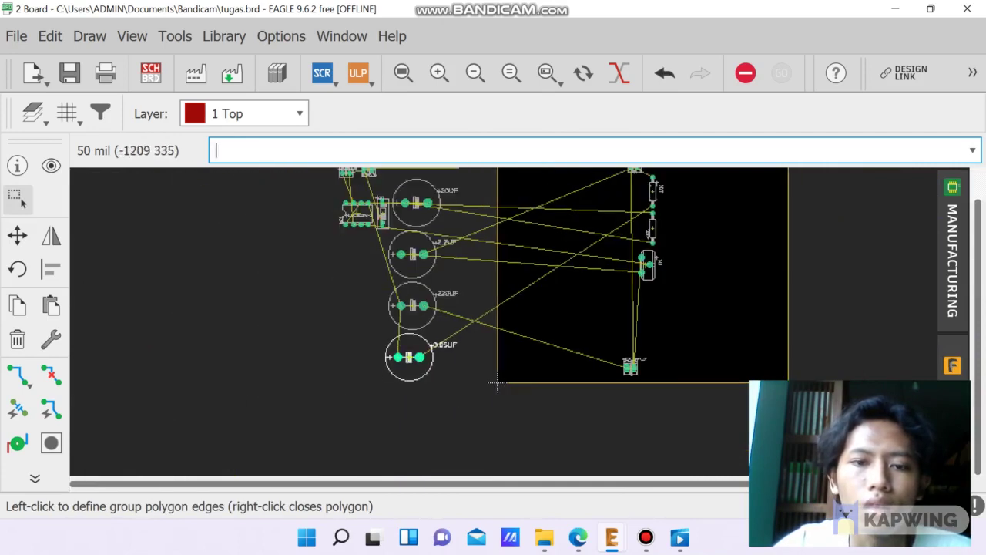
right_click(404, 356, "ctrl")
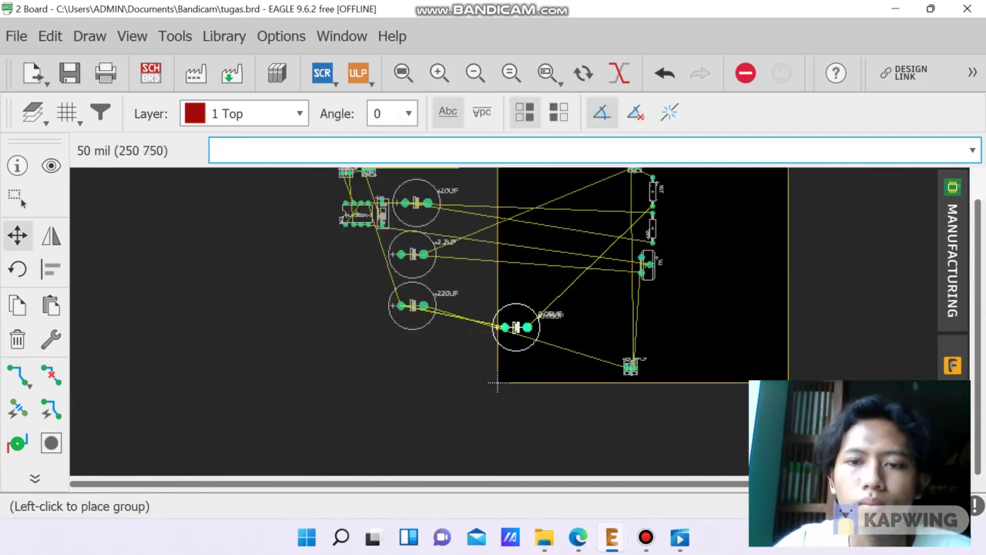
left_click(568, 315)
left_click(559, 317)
Move the 220UF capacitor onto the board, to the right of the 0.05UF capacitor and just above the OUTPUT connector
left_click(411, 308)
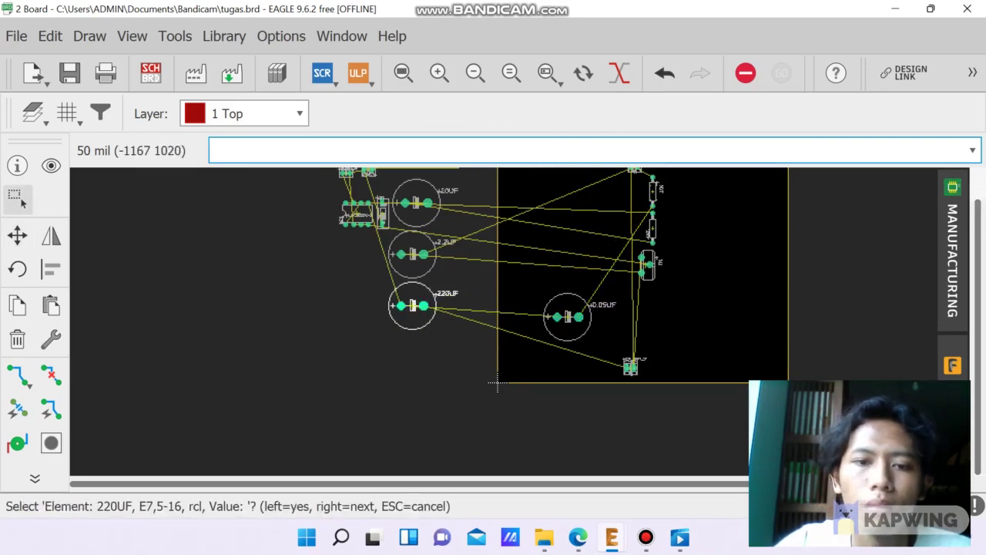
right_click(411, 308, "ctrl")
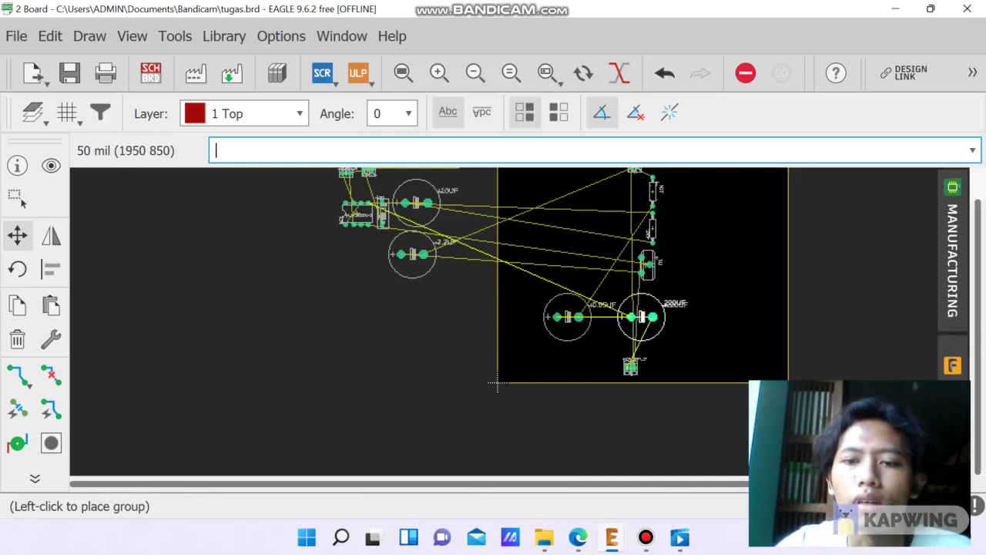
left_click(657, 317)
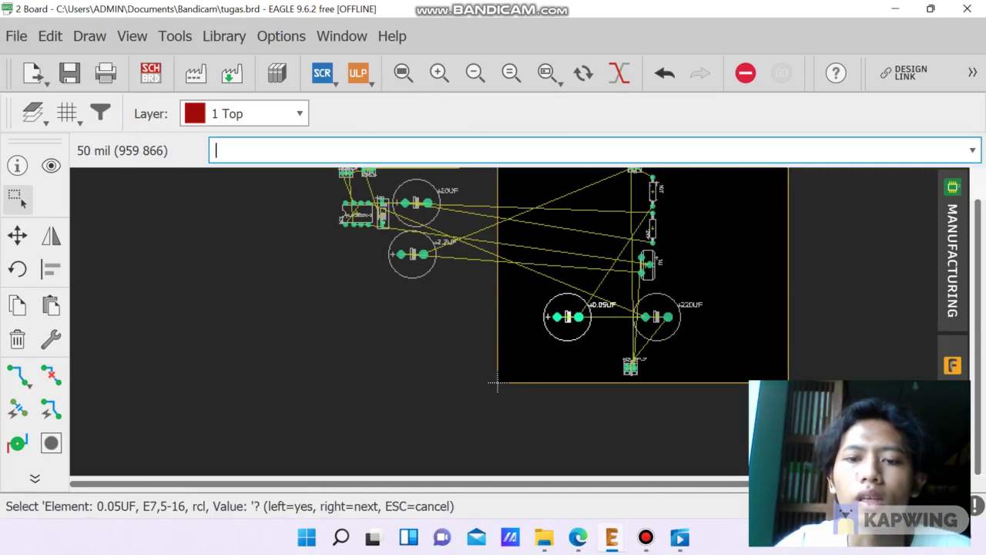
Shift the 0.05UF capacitor right so it sits directly beside the 220UF capacitor
key("F7")
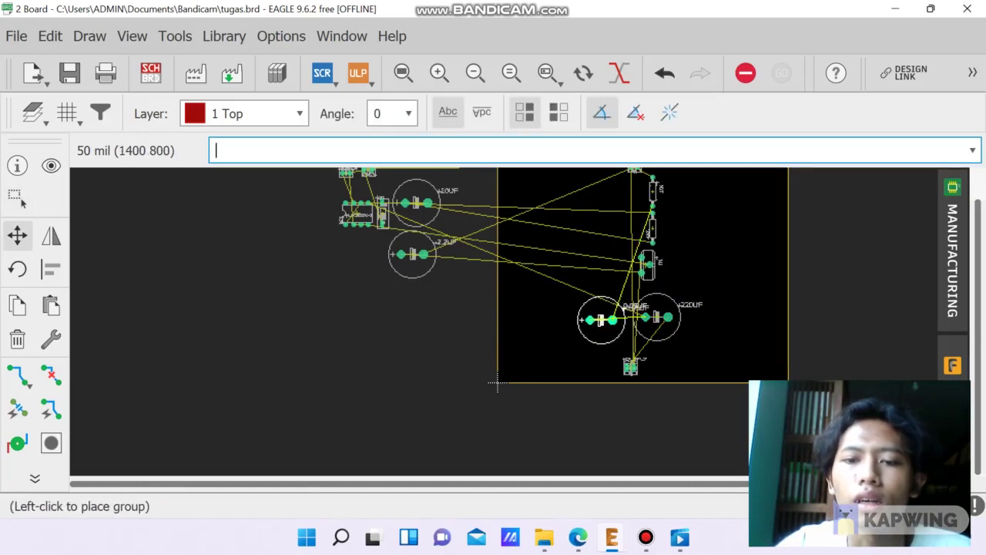
left_click(607, 321)
left_click(794, 301)
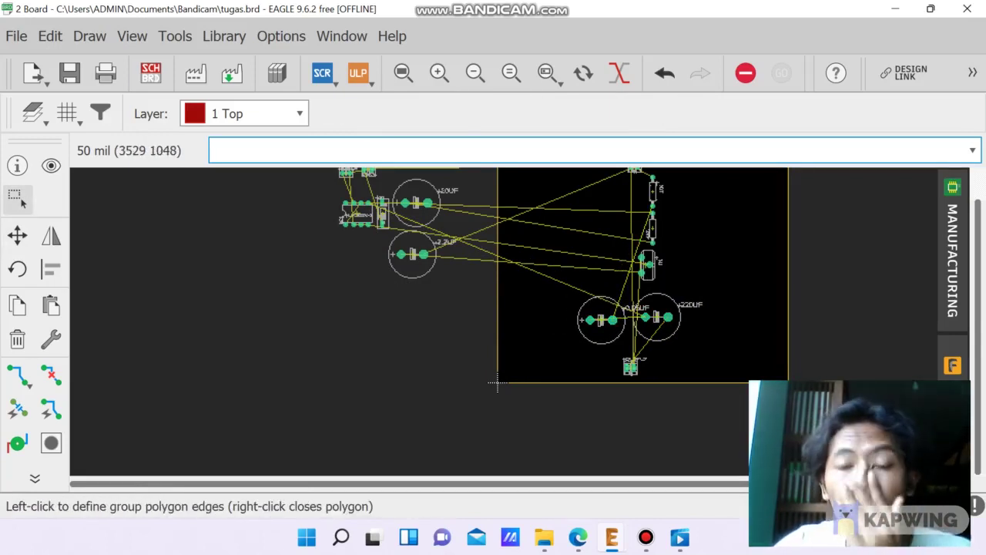
Move the 12V connector onto the board, level with the INPUT connector and just to its left
scroll(493, 383, "down", 1)
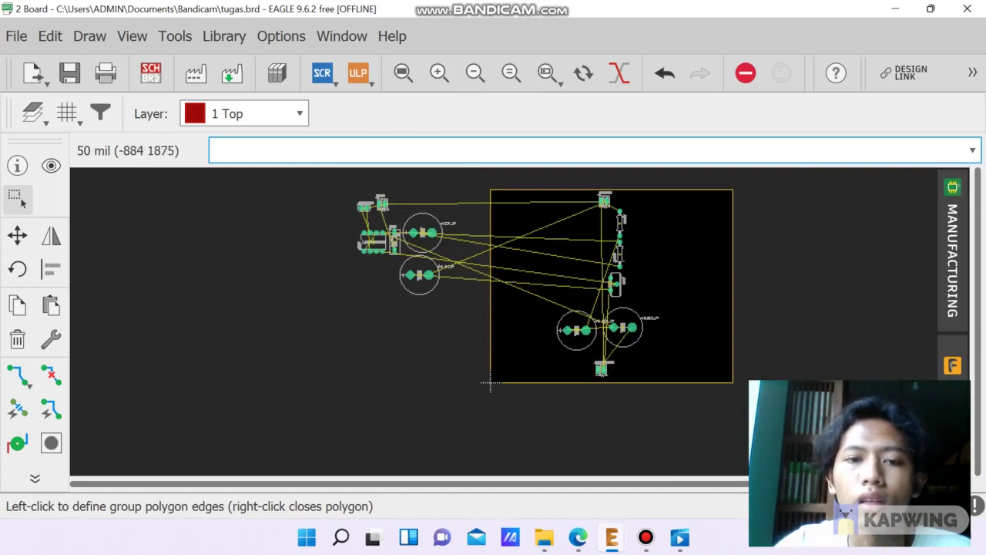
scroll(400, 187, "up", 4)
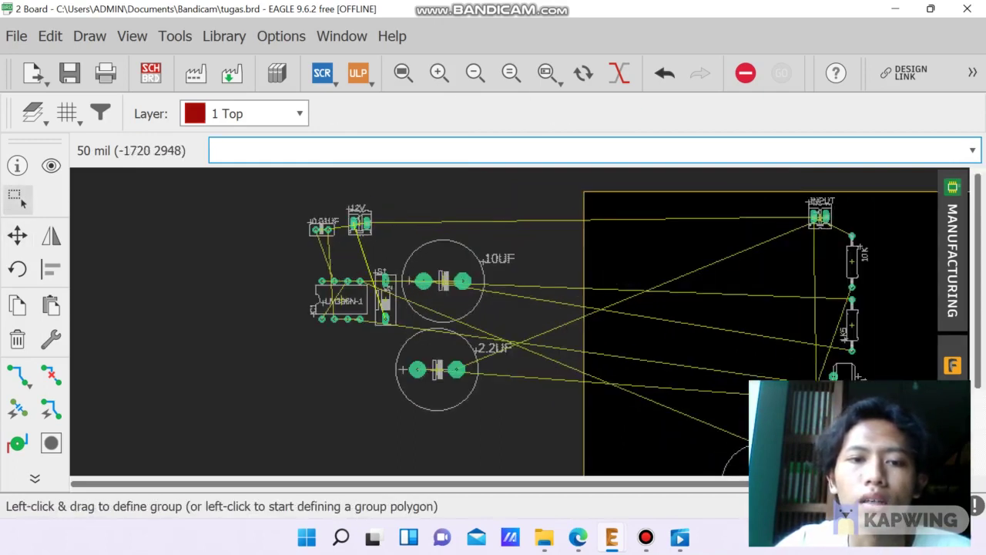
scroll(363, 210, "up", 4)
left_click(348, 230)
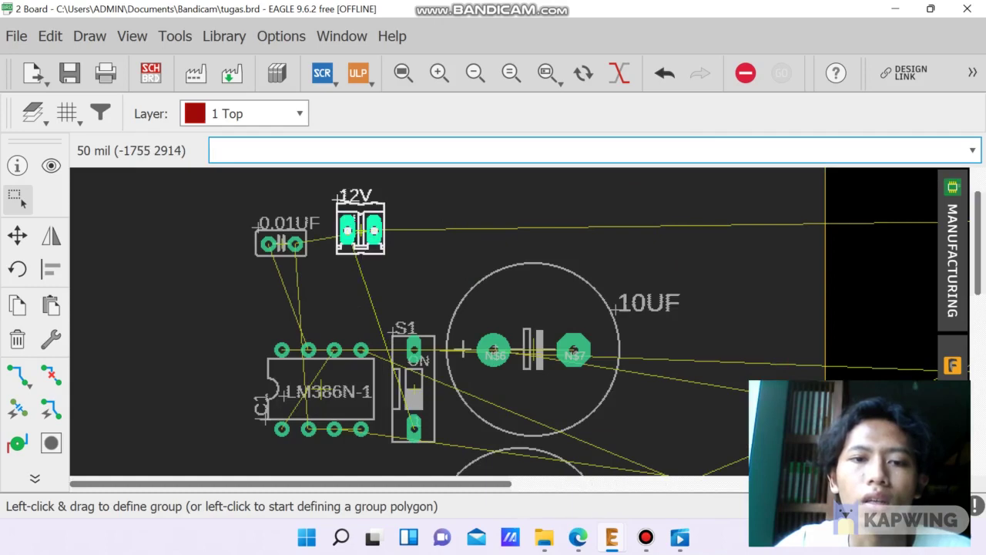
right_click(347, 229, "ctrl")
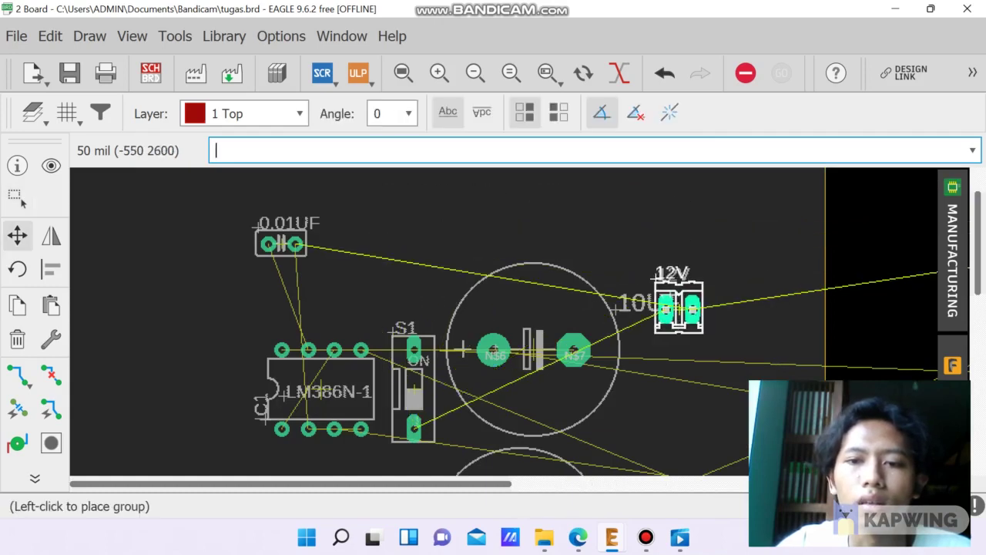
scroll(645, 262, "down", 2)
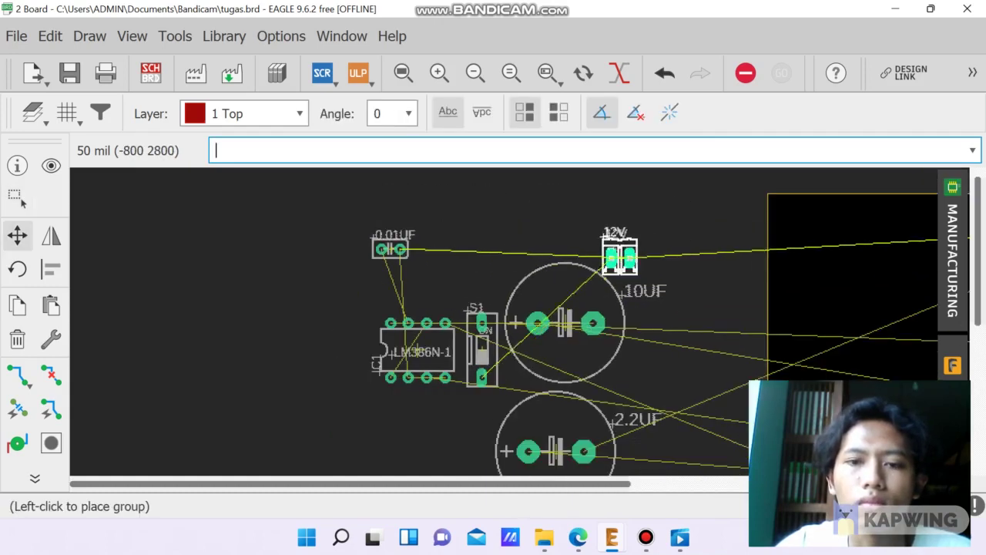
scroll(592, 245, "down", 2)
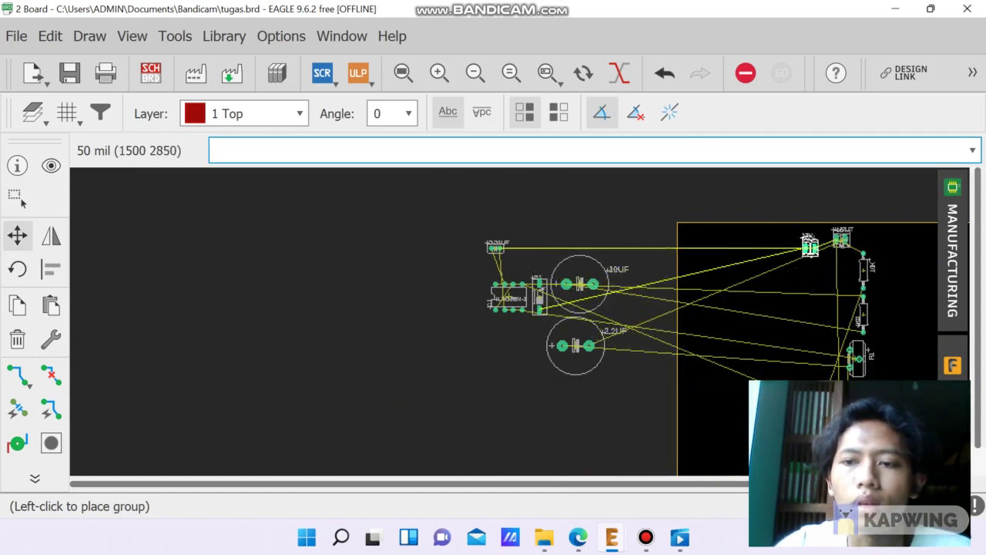
scroll(810, 245, "up", 5)
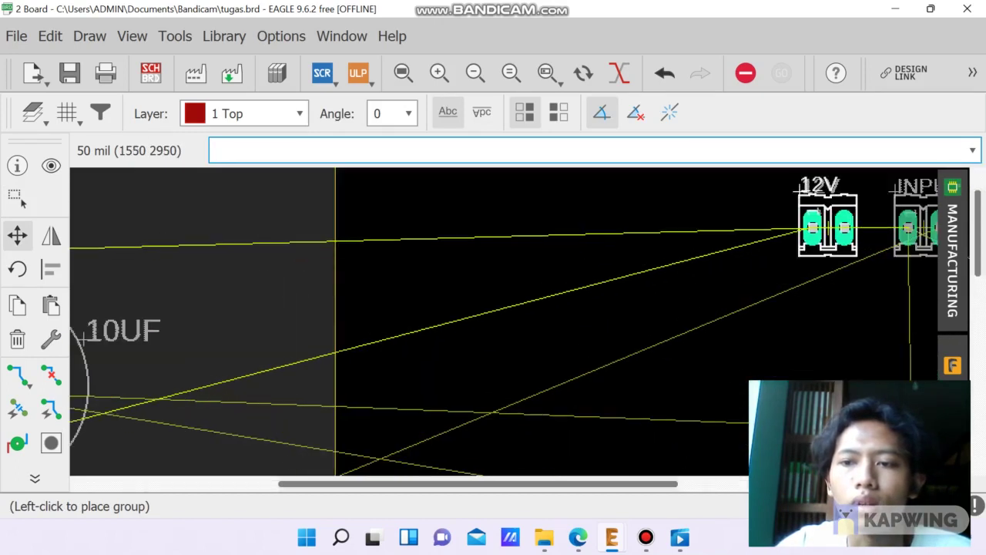
left_click(810, 245)
scroll(591, 248, "down", 3)
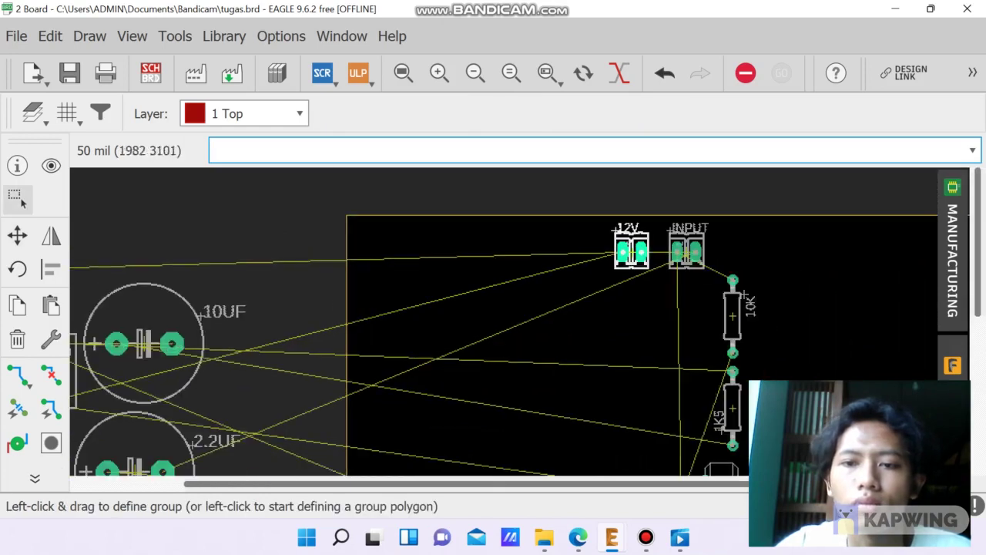
Move the LM386N-1 chip onto the board, rotated to vertical with its notch facing down, left of the 1K5 resistor and trimmer R1
scroll(453, 358, "up", 1)
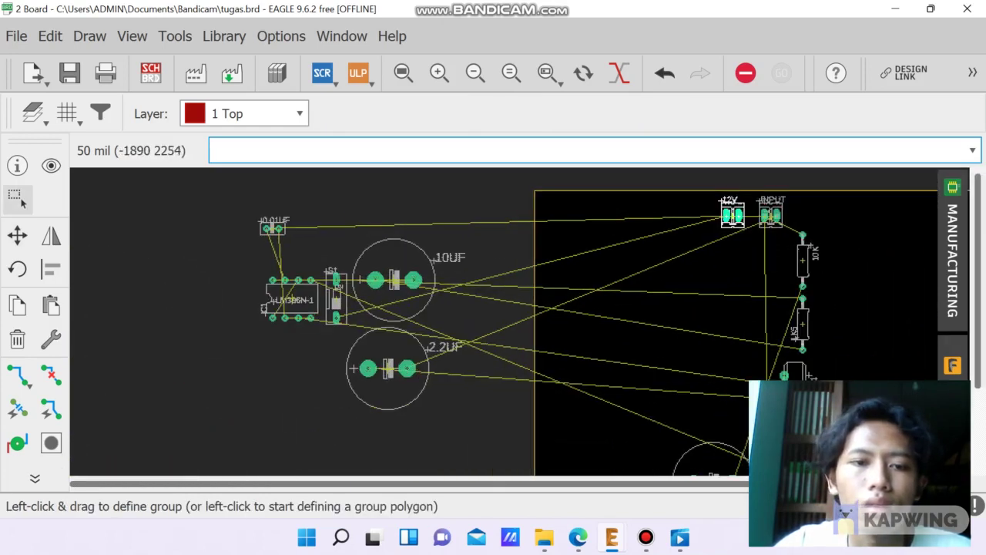
left_click_drag(258, 266, 322, 326)
right_click(264, 308, "ctrl")
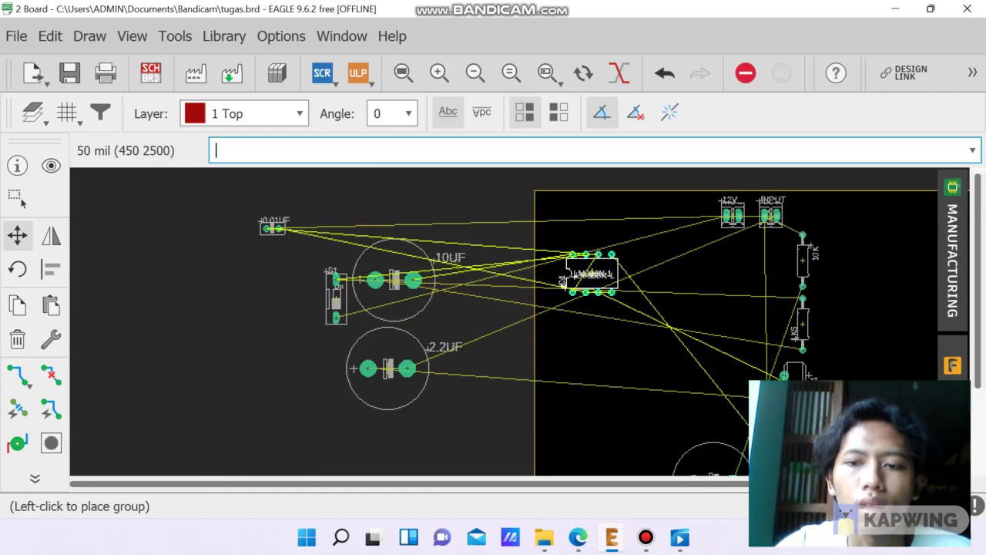
right_click(663, 307)
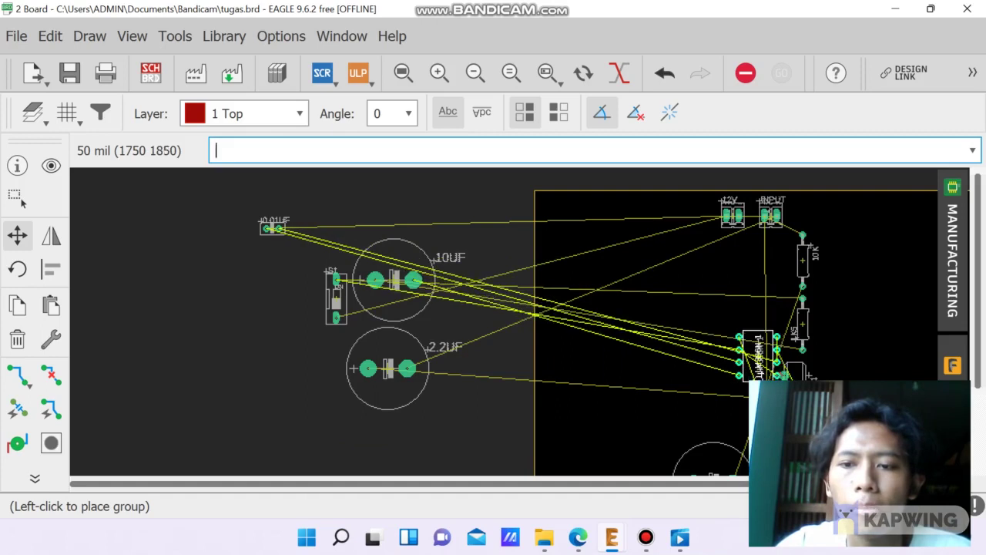
left_click(751, 355)
left_click(254, 386)
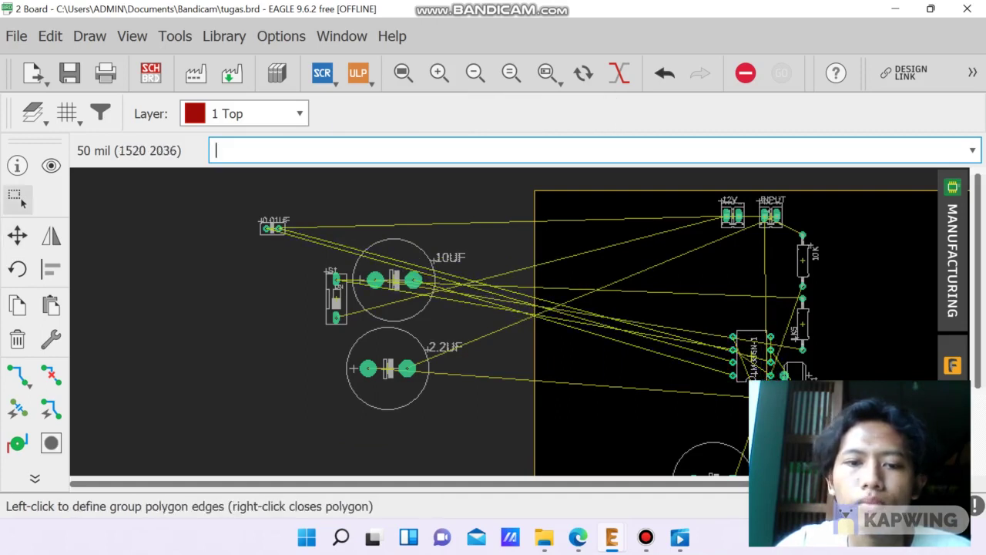
Move the 2.2UF capacitor onto the board, below the 12V connector and above the LM386N-1 chip
left_click(388, 368)
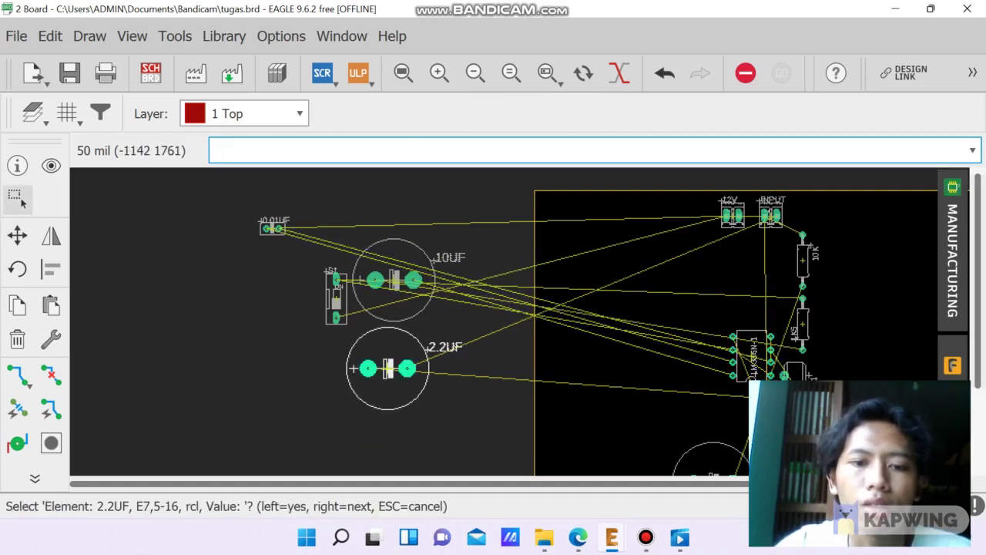
left_click(388, 368)
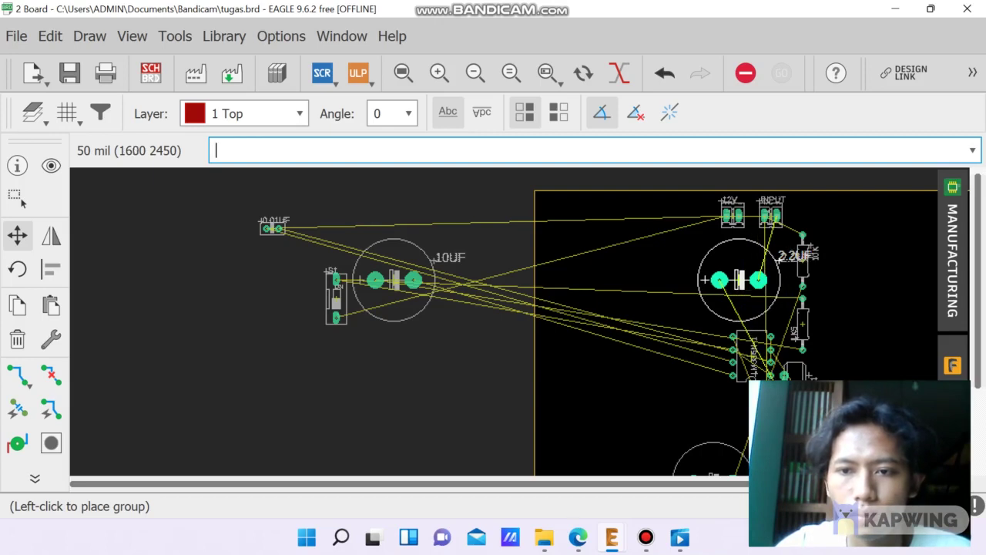
left_click(713, 280)
left_click(17, 199)
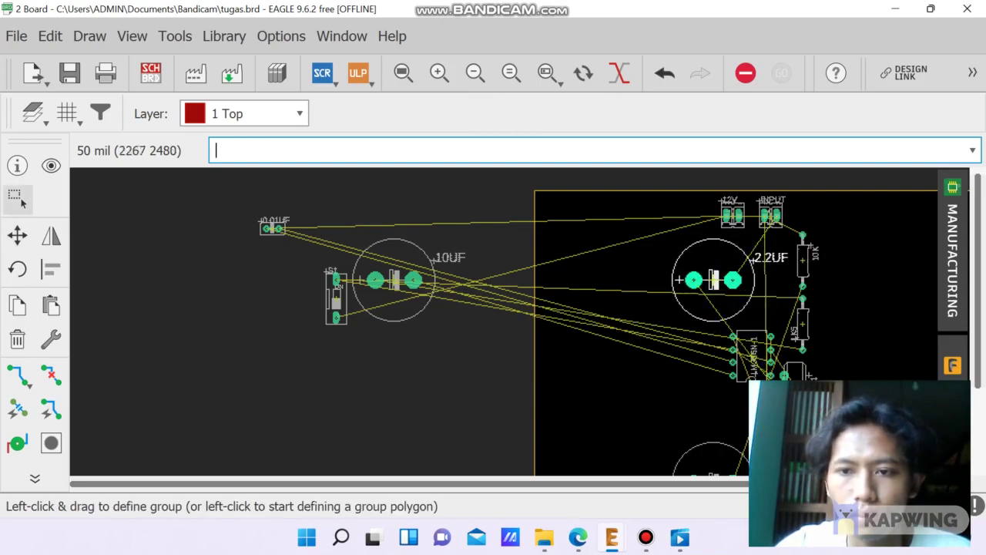
left_click(707, 314)
Move the 10UF capacitor onto the board, below and to the left of the LM386N-1 chip, above the 0.05UF capacitor
left_click(393, 280, "ctrl")
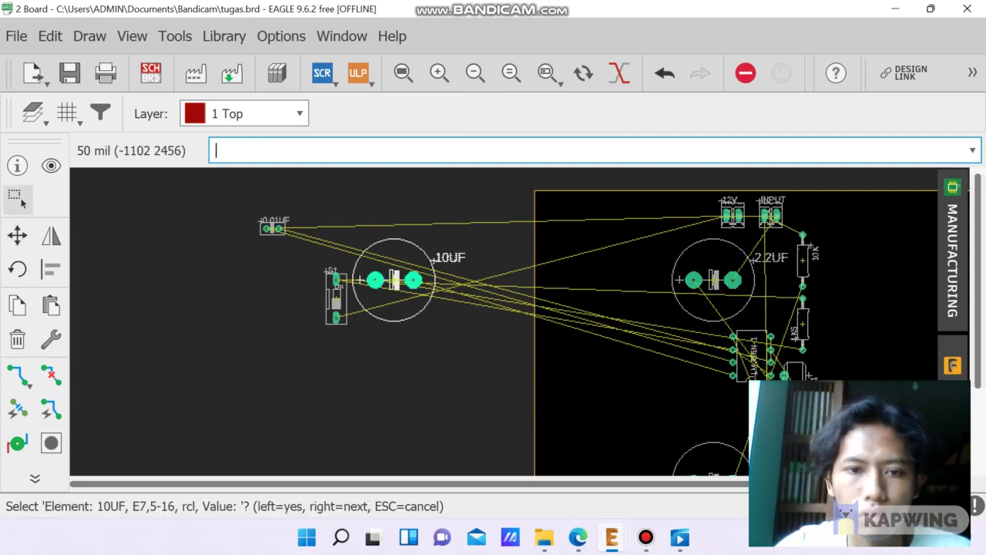
right_click(393, 279, "ctrl")
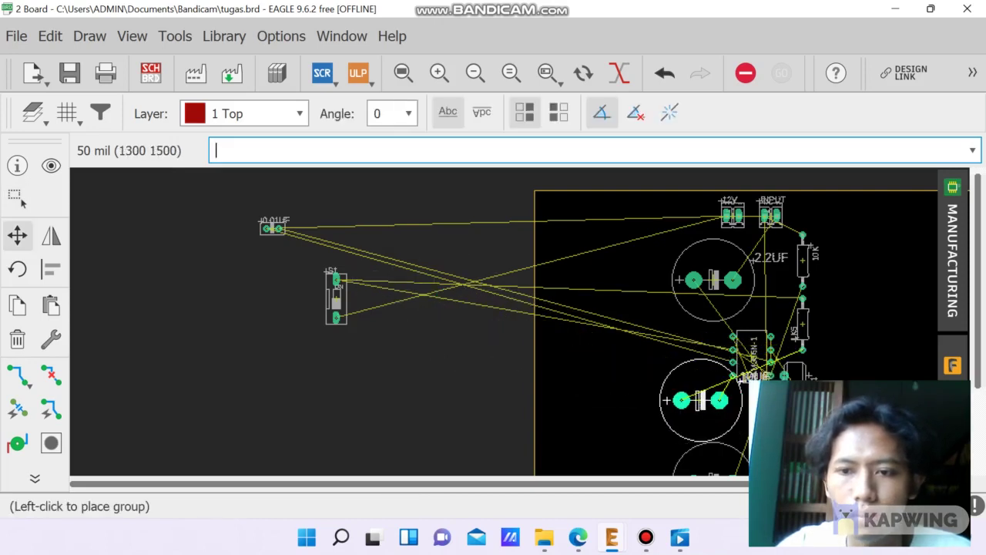
left_click(698, 406)
left_click(866, 345)
Shift the LM386N-1 chip up and right, close beside the 1K5 resistor and clear of the 10UF capacitor
scroll(731, 381, "up", 5)
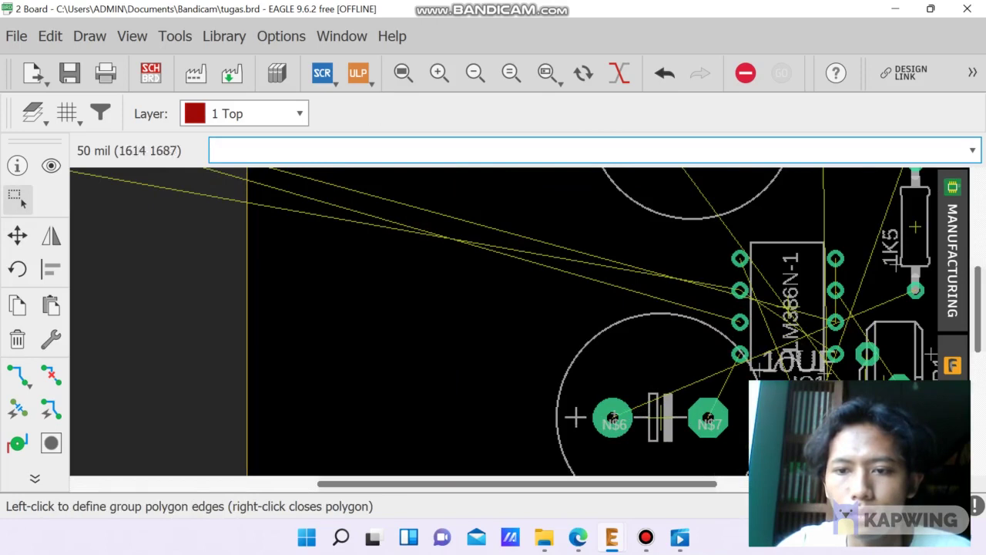
key("Escape")
left_click(792, 305)
left_click_drag(792, 304, 818, 242)
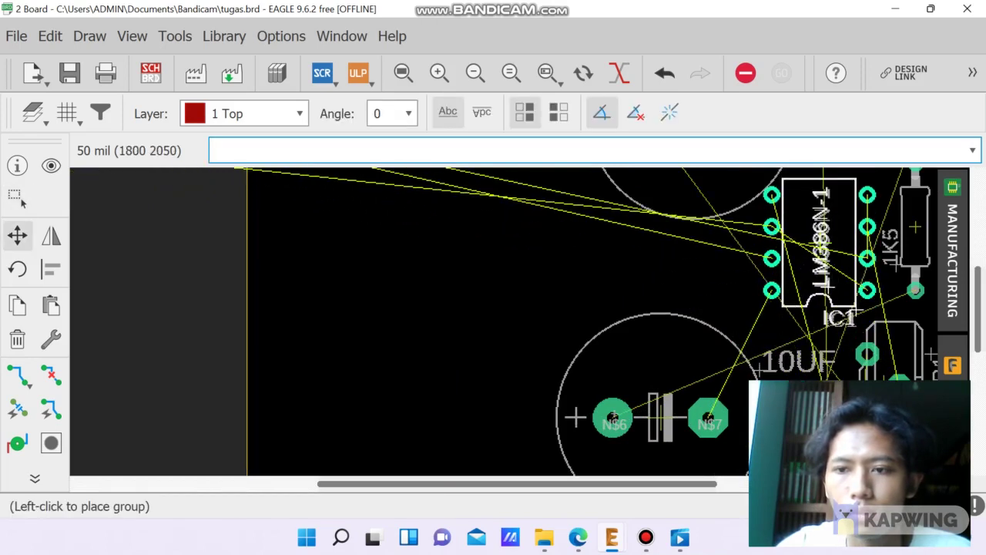
left_click(819, 242)
left_click(470, 335)
Move the 0.01UF capacitor onto the board, rotated to vertical, between the 2.2UF capacitor and the 10K resistor, above the LM386N-1 chip
scroll(308, 343, "down", 3)
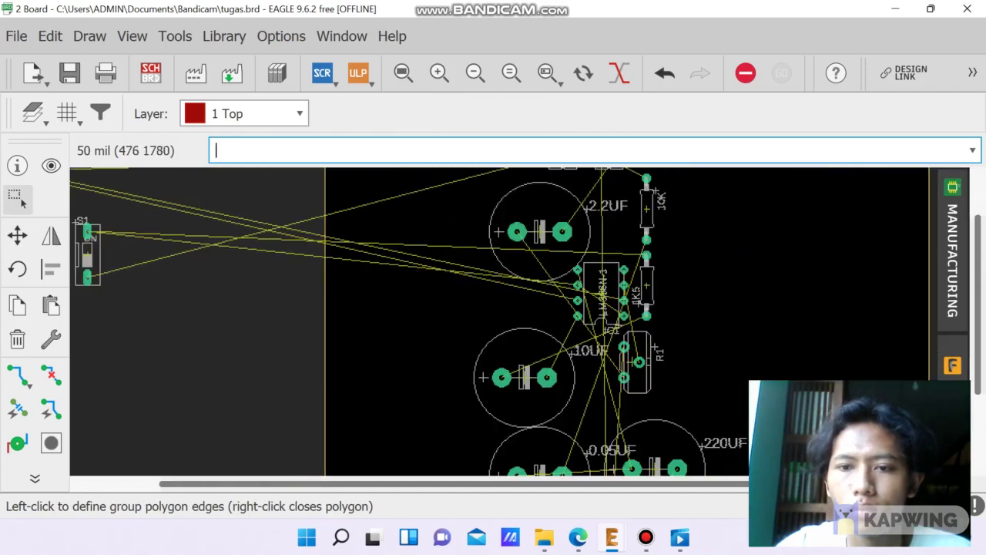
scroll(713, 327, "down", 3)
scroll(703, 348, "down", 2)
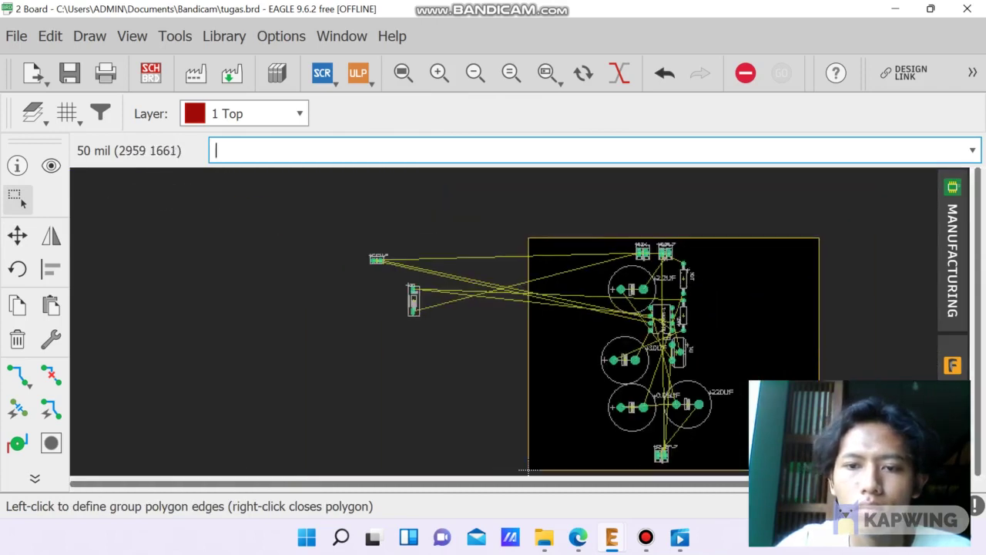
scroll(455, 282, "up", 3)
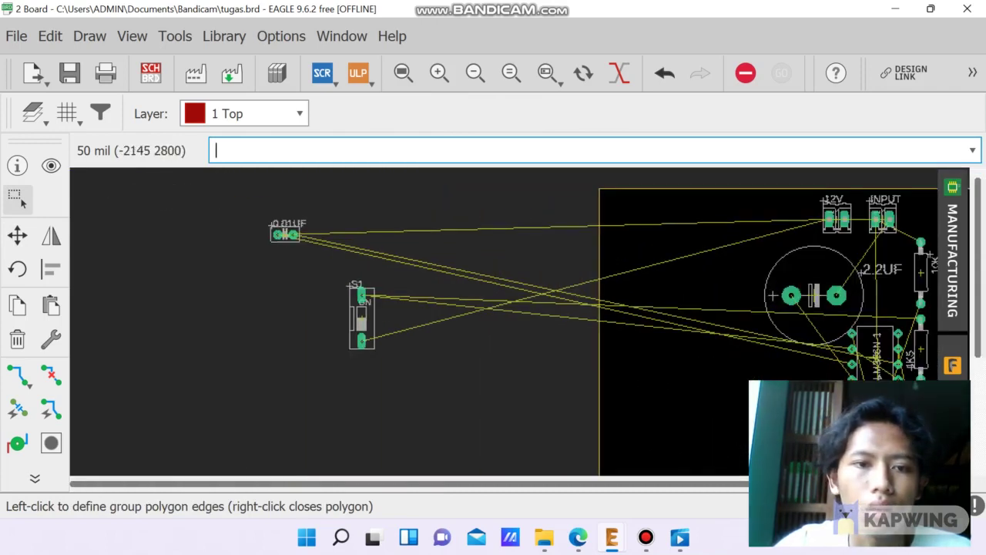
left_click(283, 235)
left_click(283, 235)
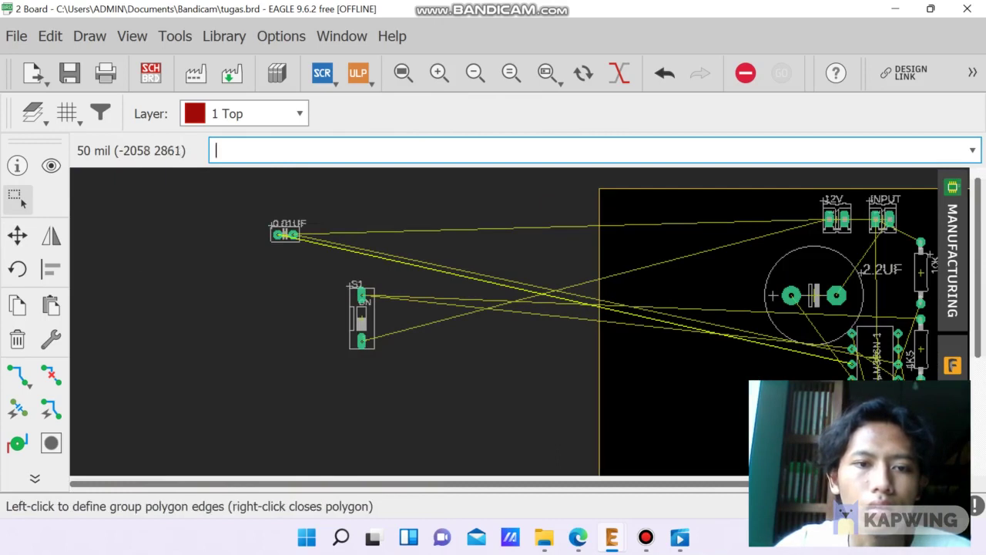
left_click(284, 235)
left_click(284, 235)
right_click(285, 235, "ctrl")
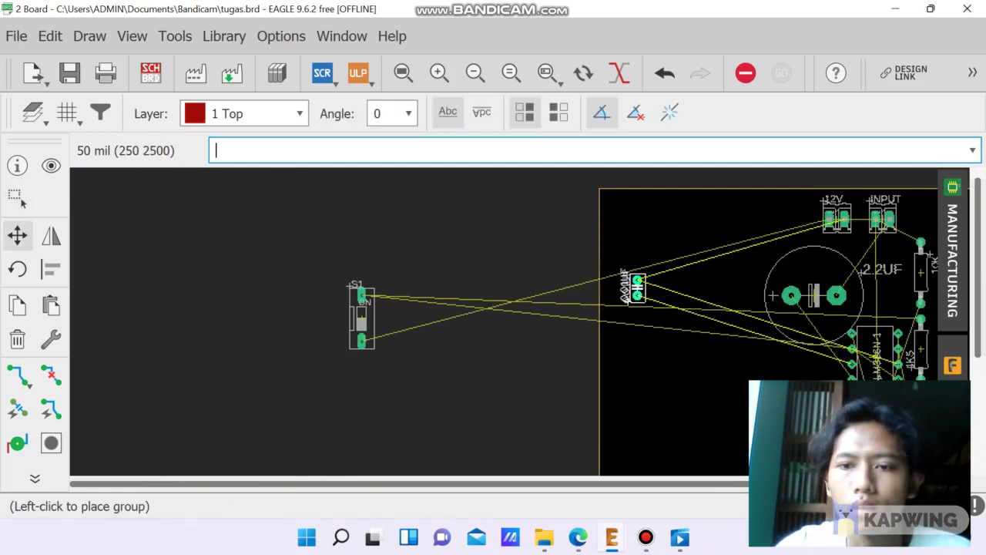
scroll(616, 287, "down", 3)
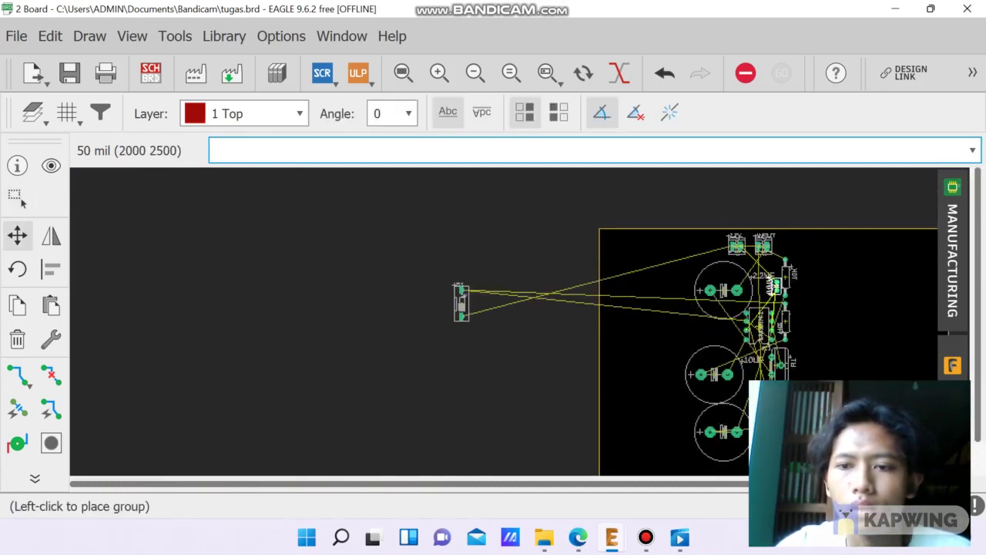
scroll(775, 285, "up", 2)
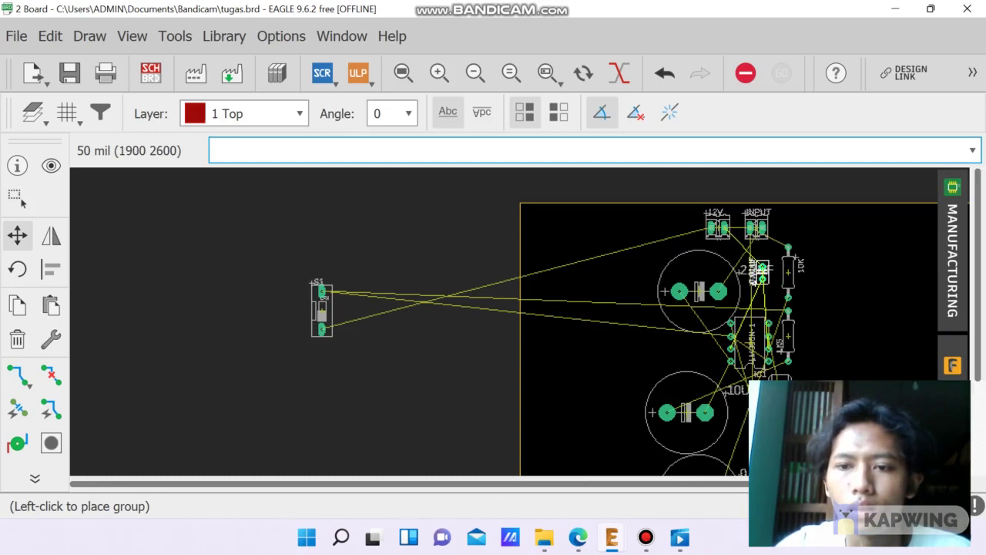
left_click(762, 272)
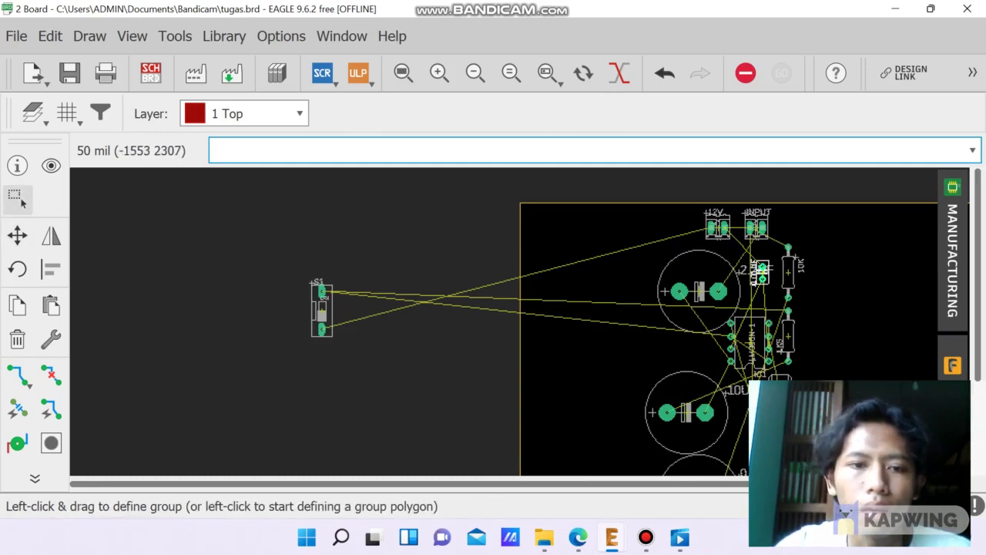
Move switch S1 onto the board, rotated to horizontal, between the 2.2UF and 10UF capacitors and beside the LM386N-1 chip
left_click(322, 310)
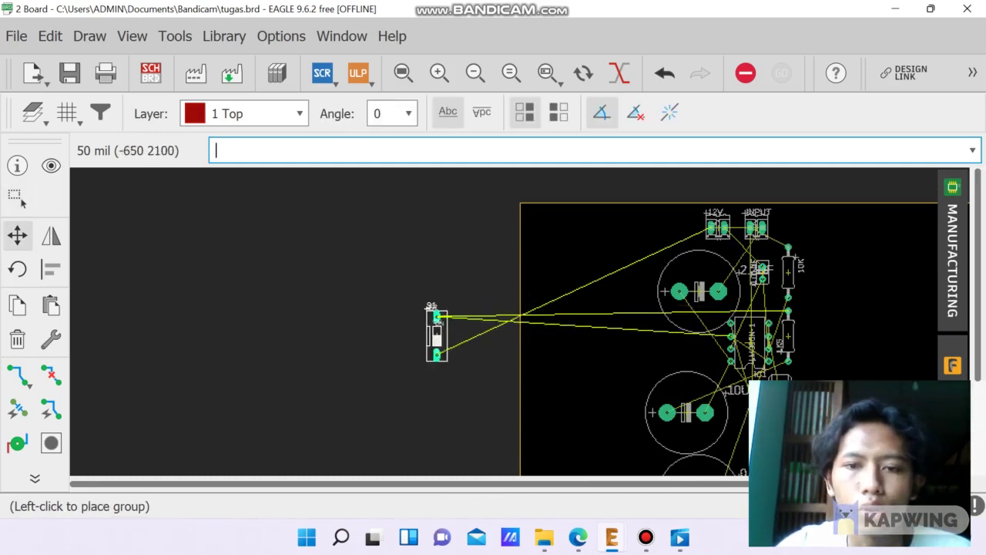
scroll(611, 334, "down", 2)
scroll(719, 351, "up", 2)
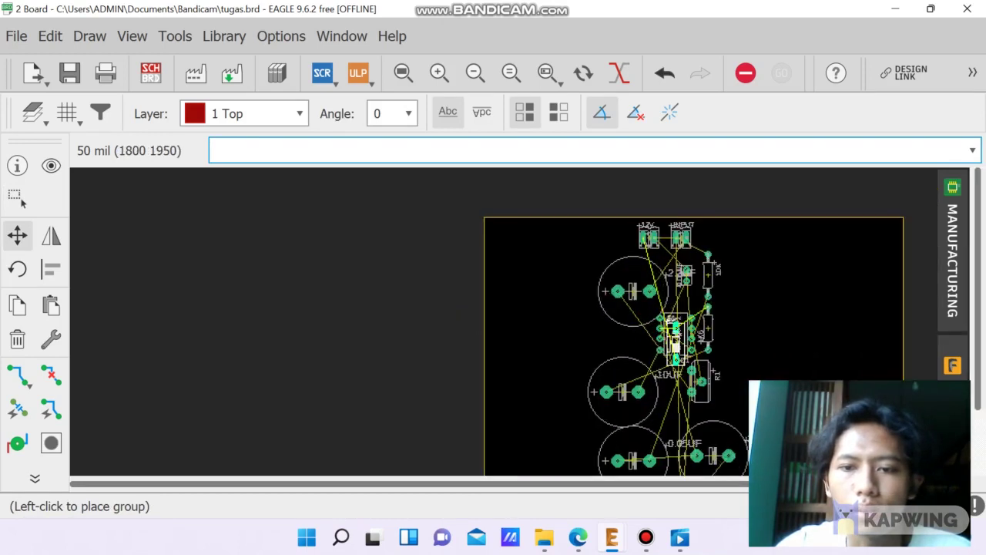
right_click(612, 340)
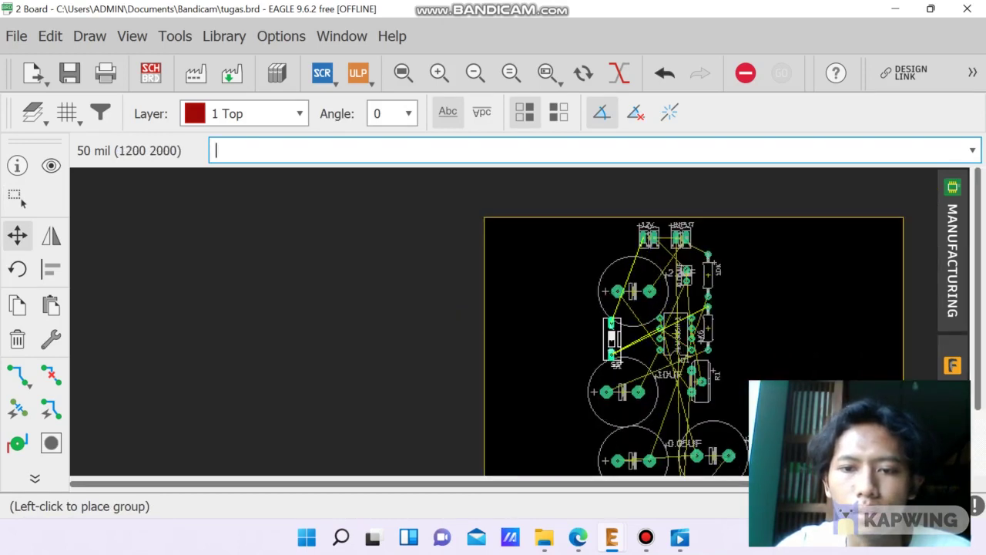
right_click(612, 338)
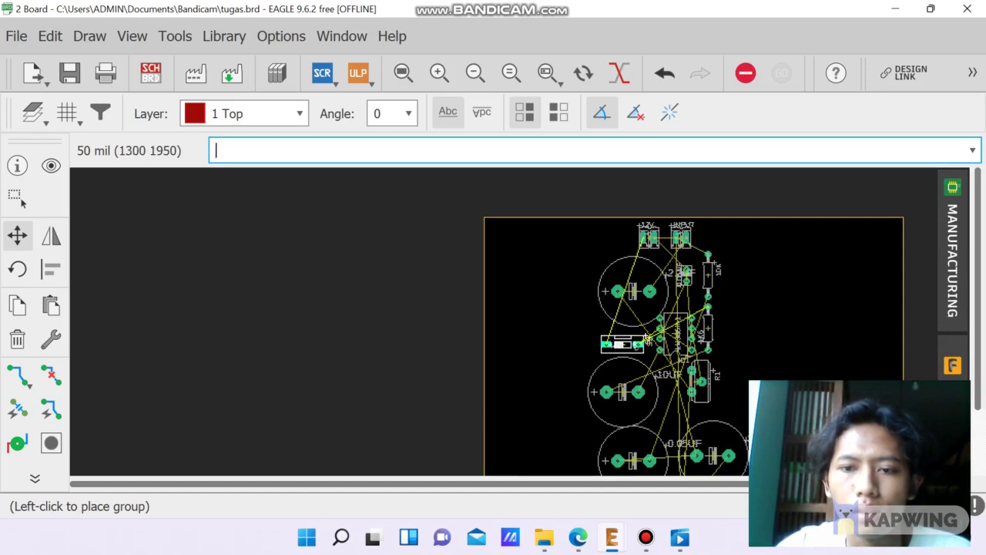
left_click(622, 339)
key("Escape")
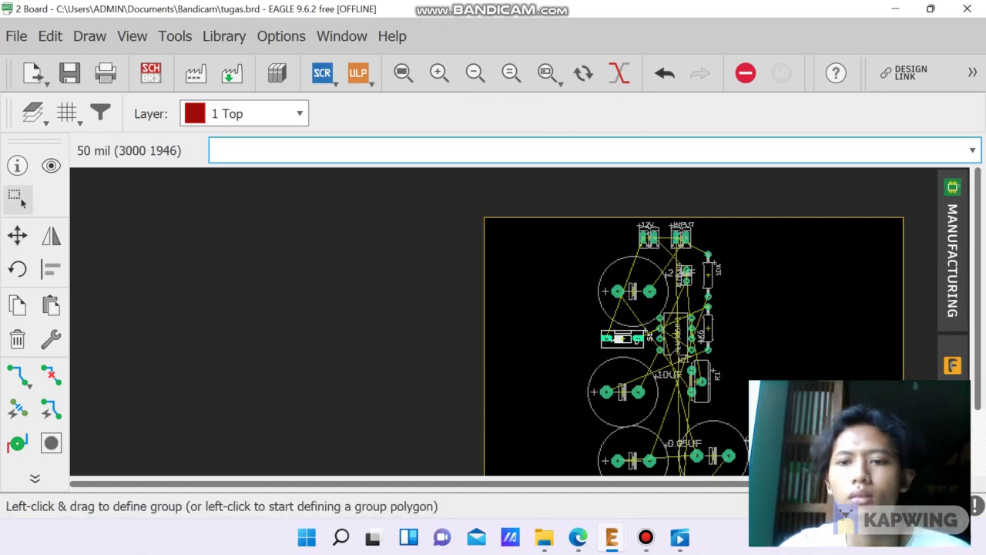
Shift the 10UF capacitor slightly right, closer to trimmer R1
scroll(802, 345, "down", 2)
scroll(755, 401, "down", 1)
scroll(579, 373, "down", 2)
scroll(665, 401, "up", 8)
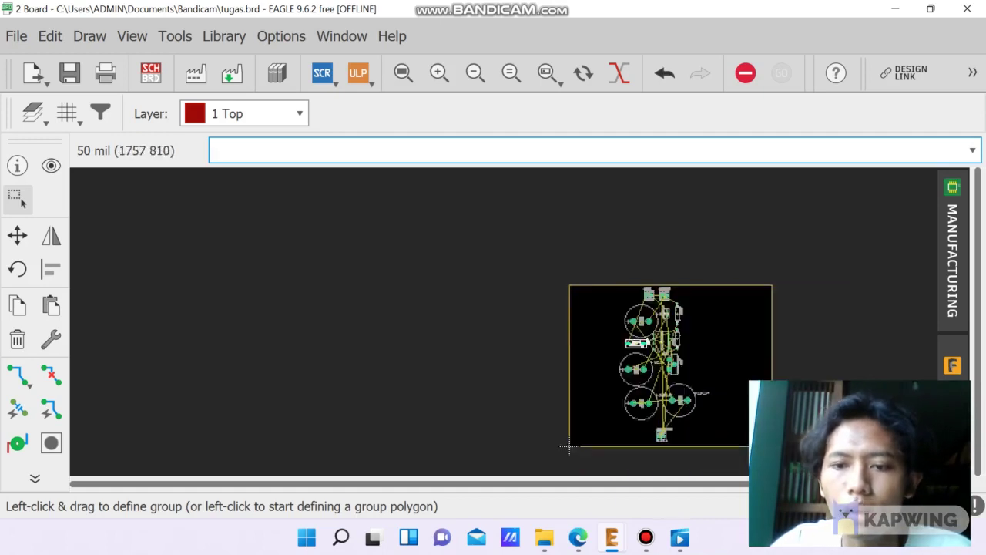
scroll(427, 416, "down", 3)
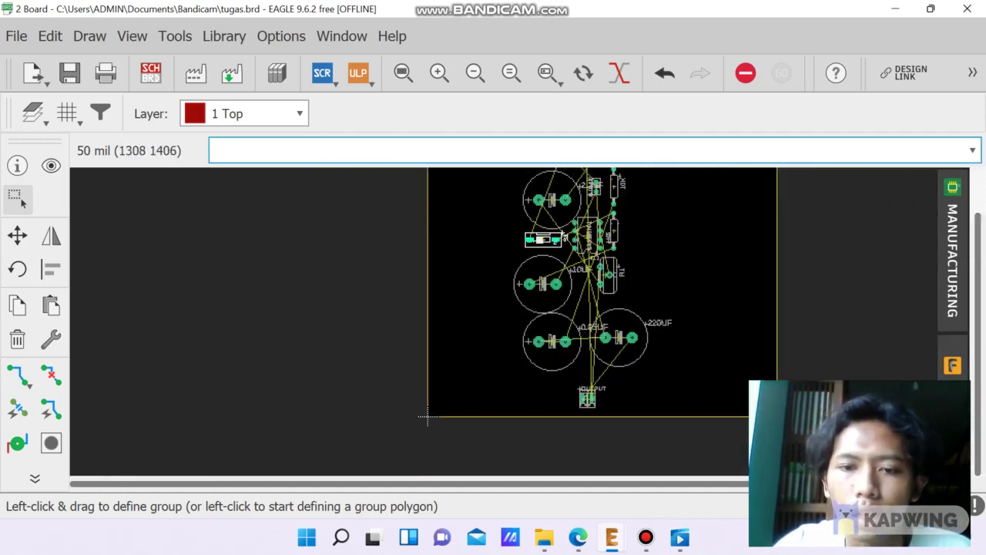
left_click(541, 284)
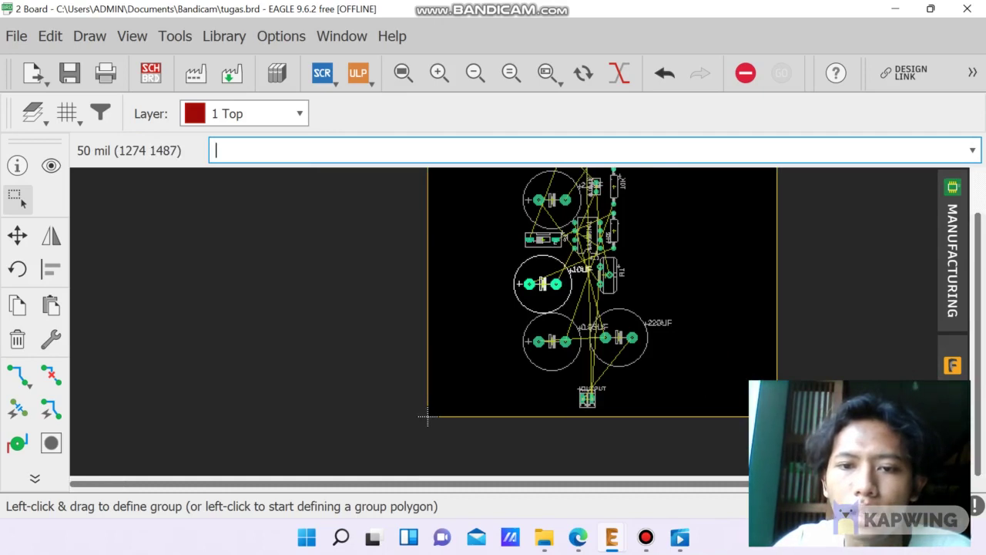
left_click_drag(541, 284, 547, 284)
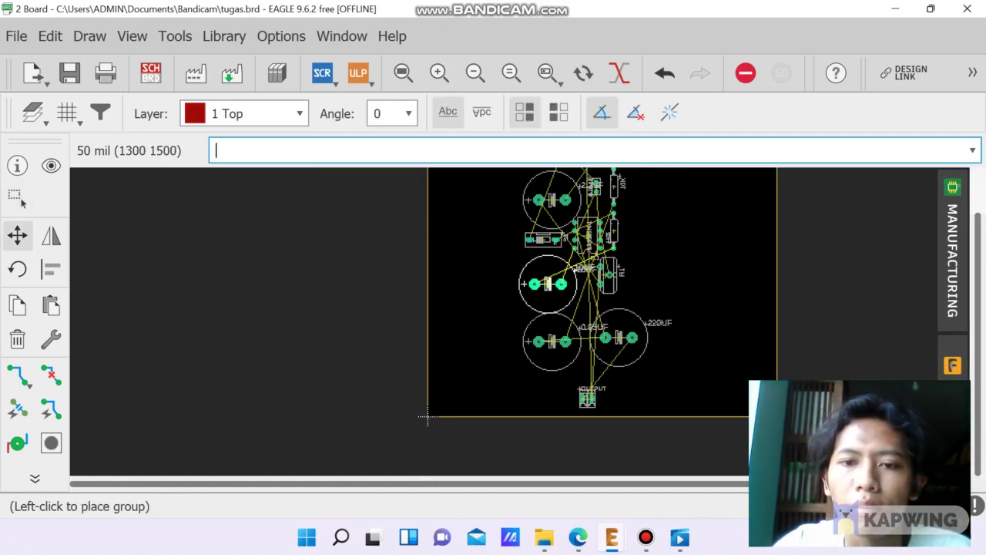
left_click(544, 284)
left_click(696, 260)
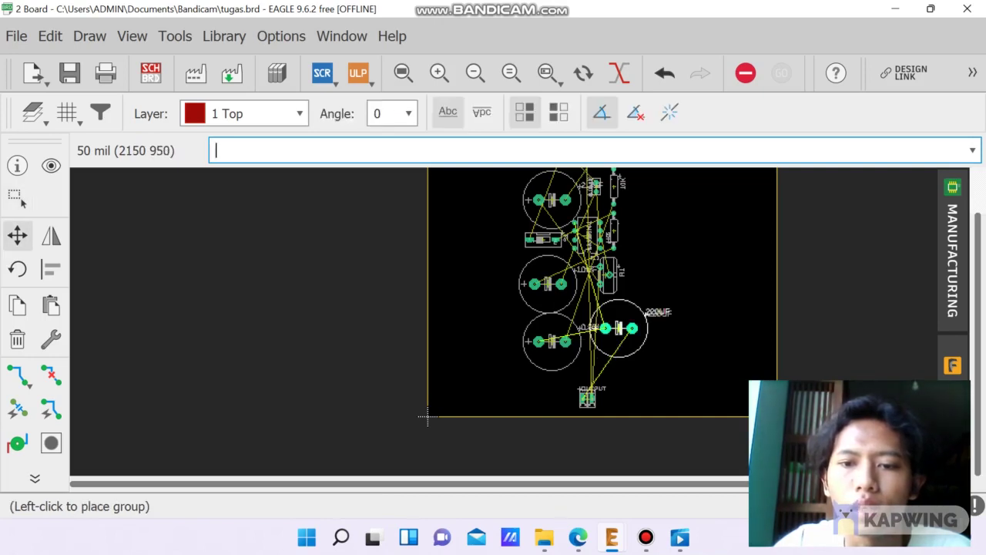
Shift the 220UF capacitor and the OUTPUT connector slightly up, away from the board's lower edge
left_click(618, 332)
left_click(648, 399)
left_click(589, 398)
left_click(588, 398)
left_click(426, 418)
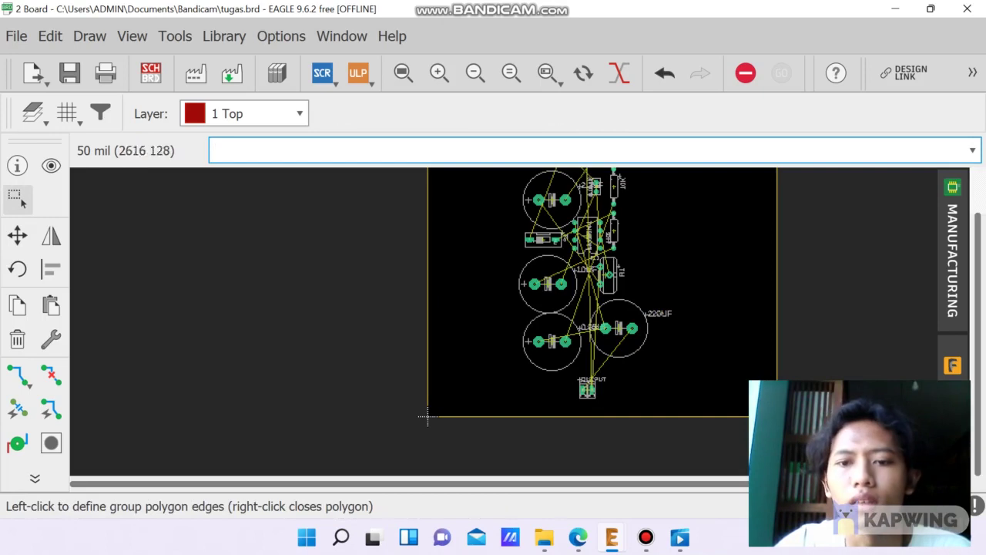
Raise the board outline's lower edge by 50 mil and pull its left edge in to X 800 mil
scroll(394, 431, "down", 1)
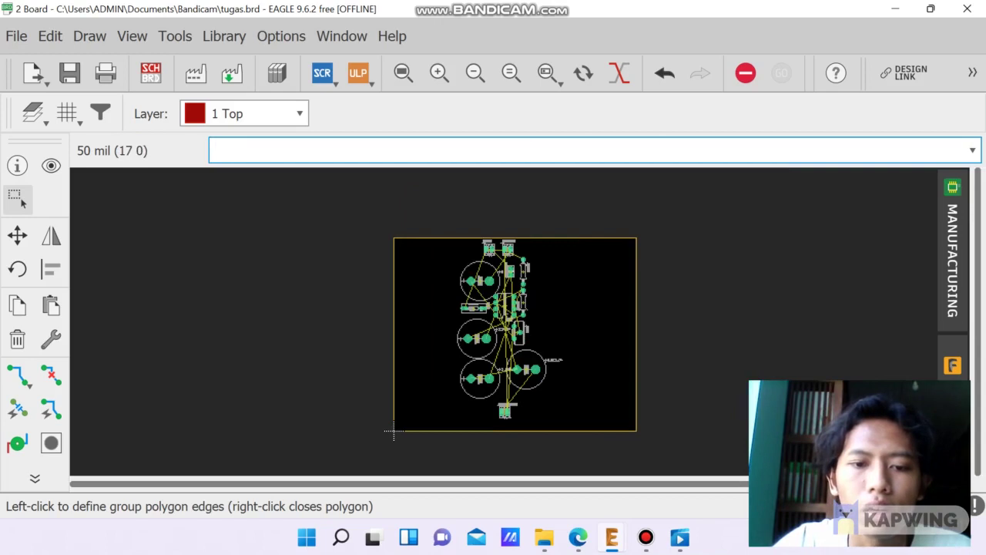
right_click(394, 431, "ctrl")
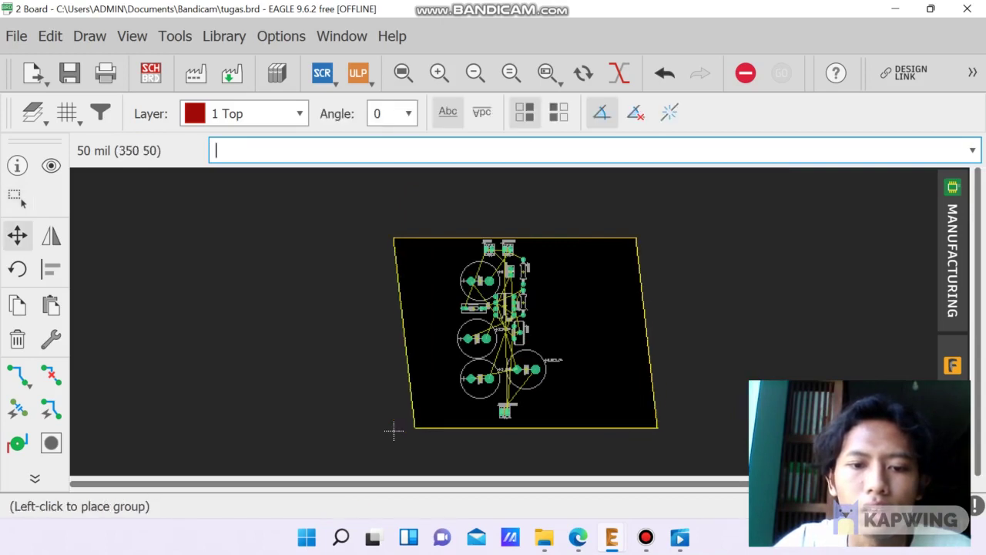
key("Escape")
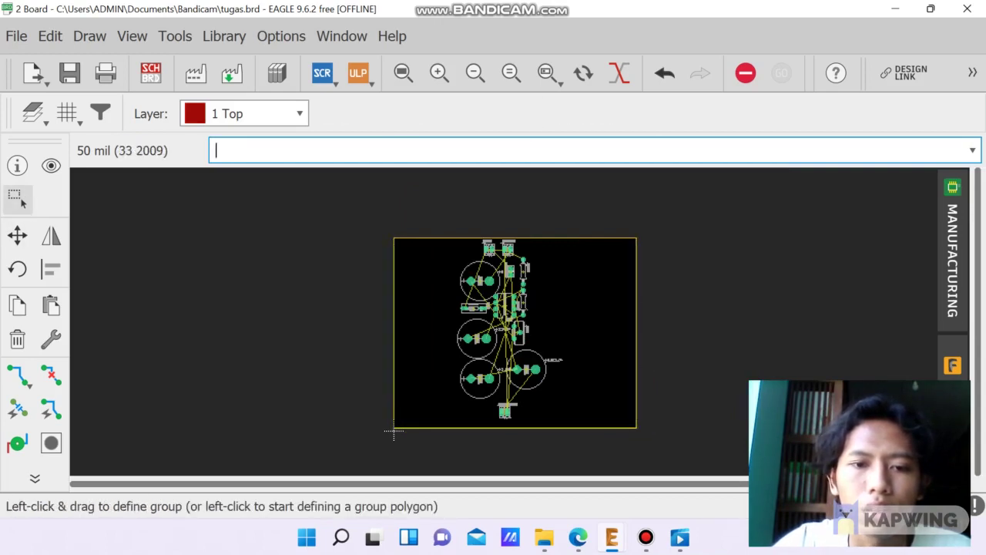
right_click(393, 431, "ctrl")
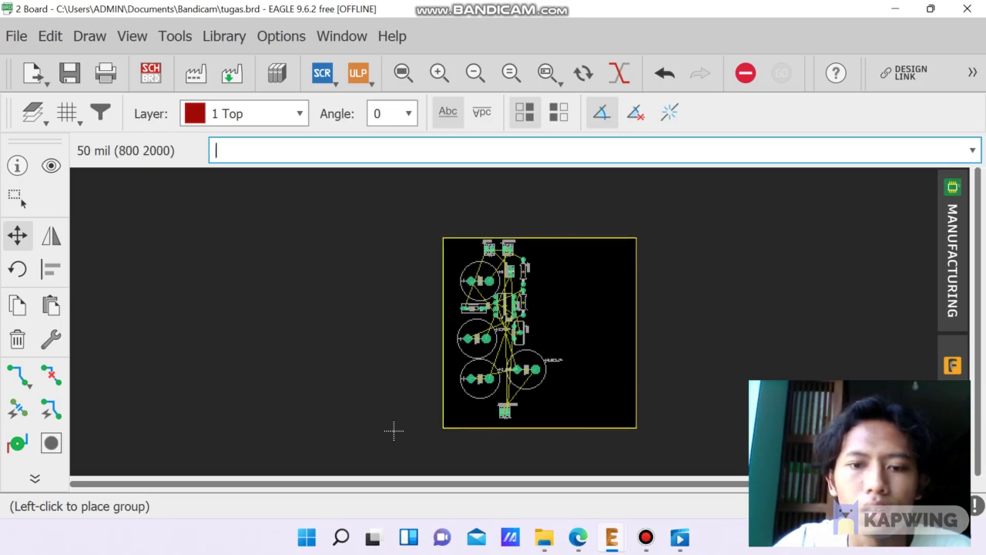
key("Escape")
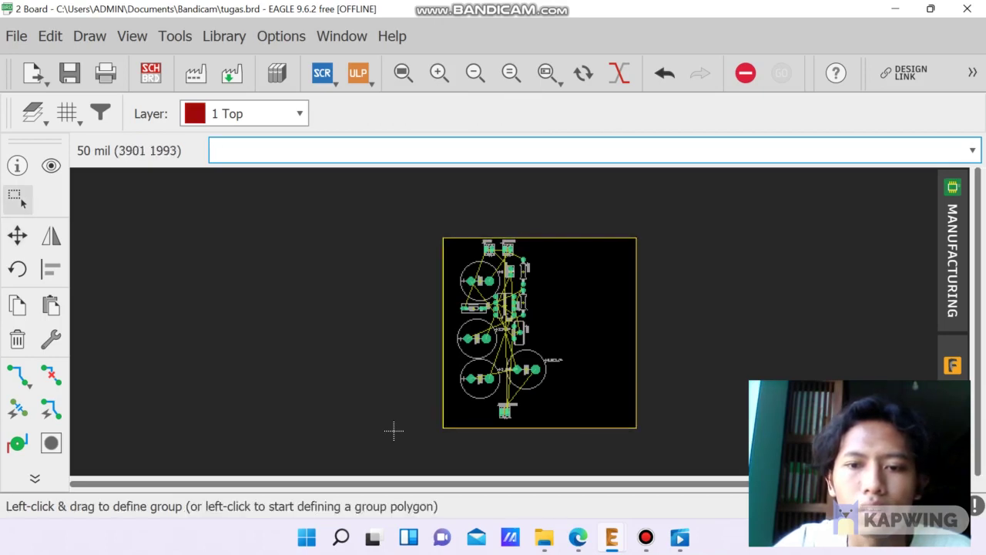
Pull the board outline's right edge in to X 2900 mil and raise its upper edge slightly above the connectors
right_click(394, 431, "ctrl")
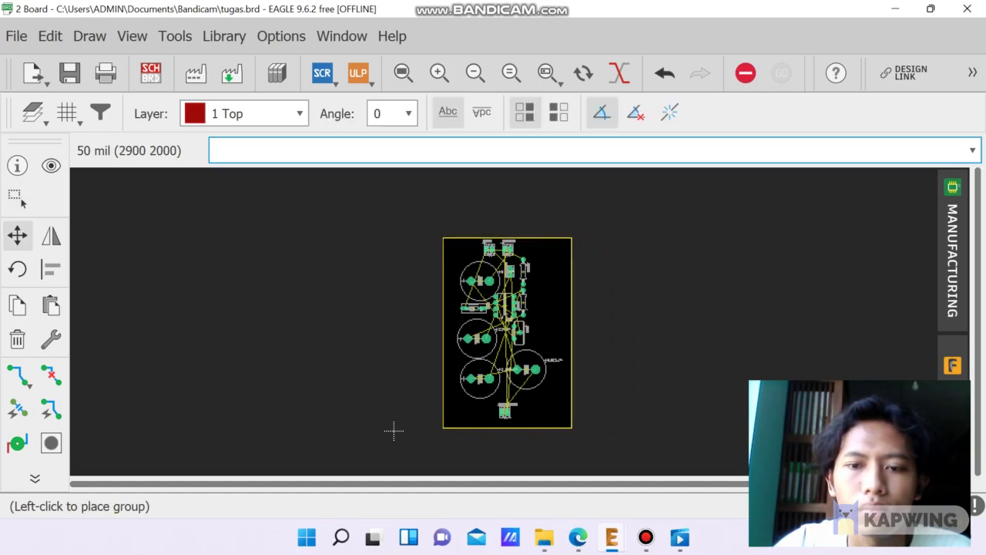
key("Escape")
scroll(483, 267, "up", 2)
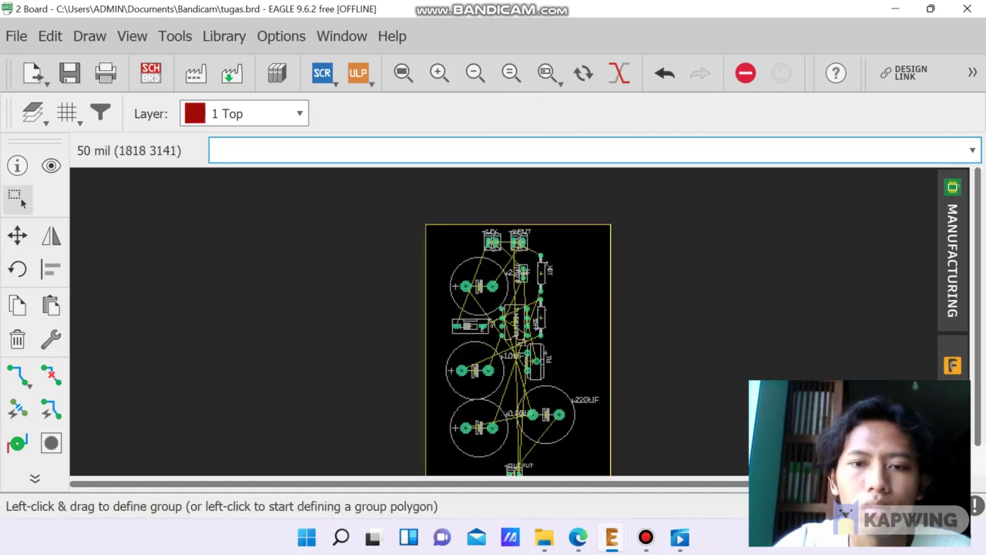
left_click_drag(544, 224, 543, 220)
scroll(622, 280, "down", 1)
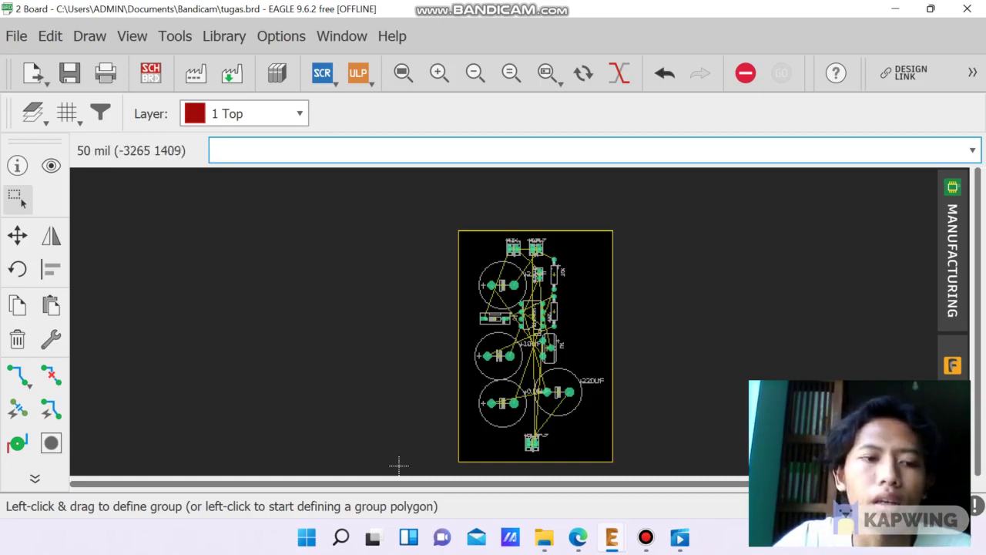
Start the Route Airwire tool with 16 Bottom as the routing layer
left_click(17, 375)
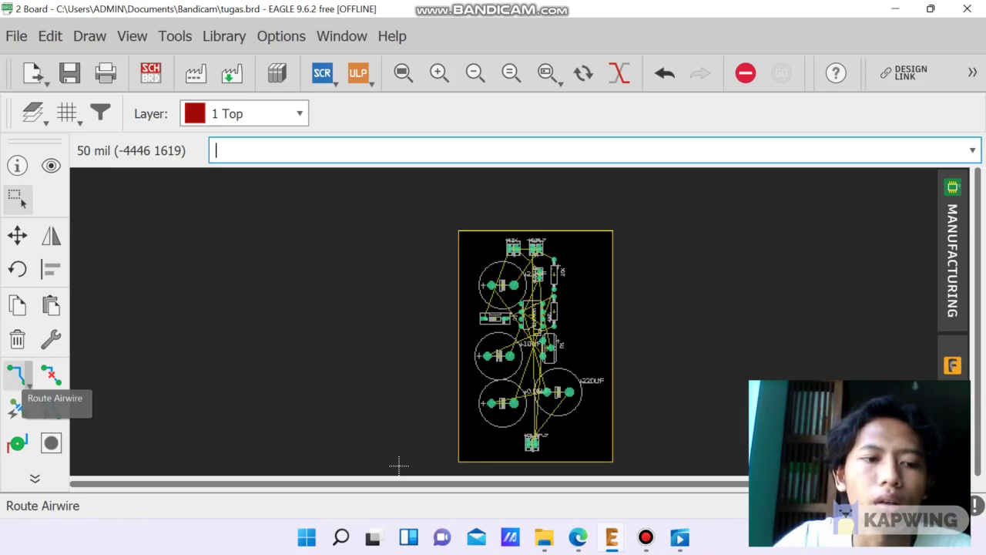
left_click(17, 375)
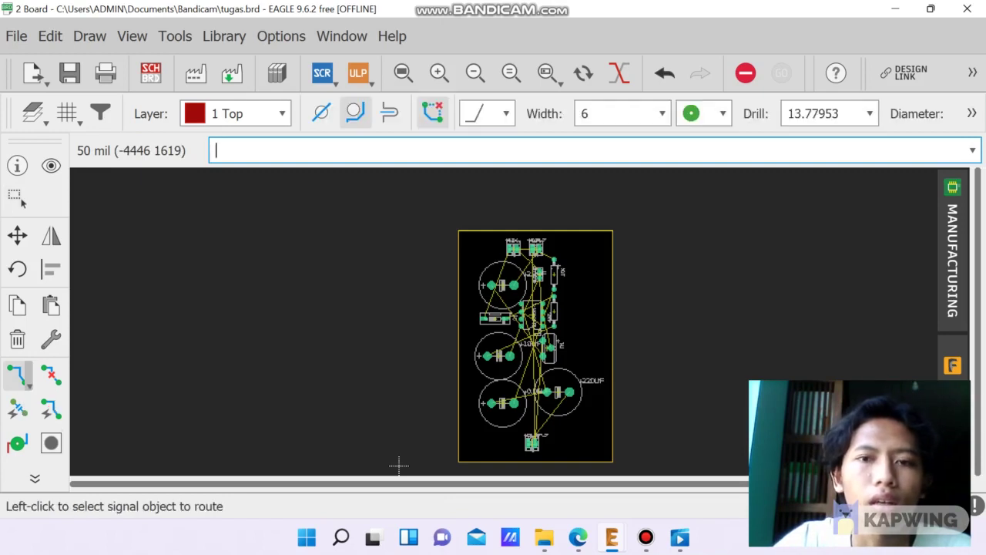
left_click(235, 113)
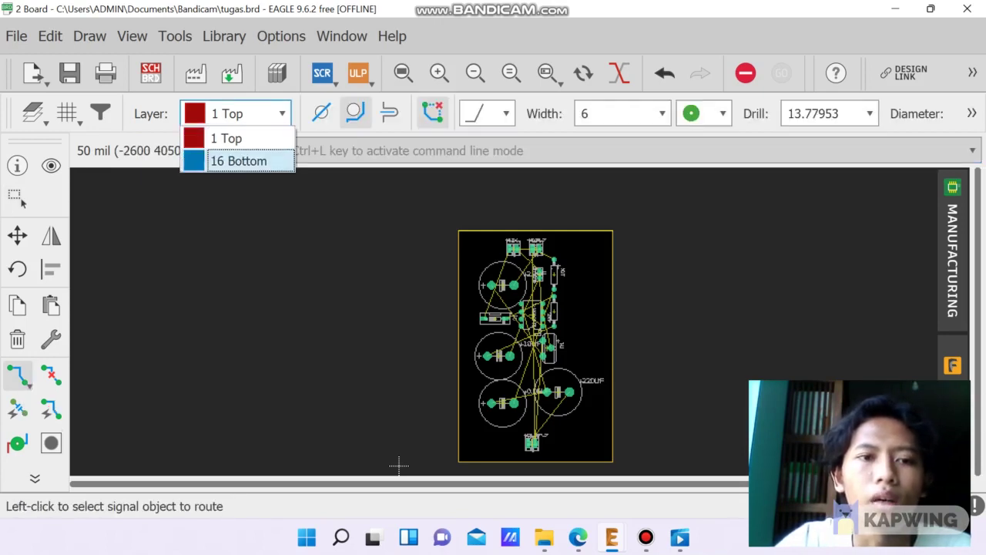
left_click(242, 159)
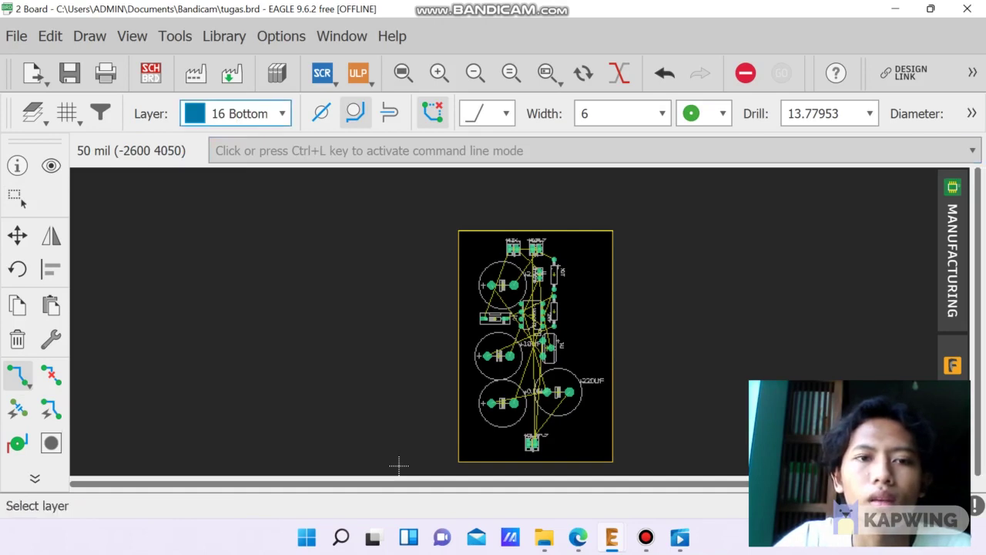
left_click(235, 113)
key("Down")
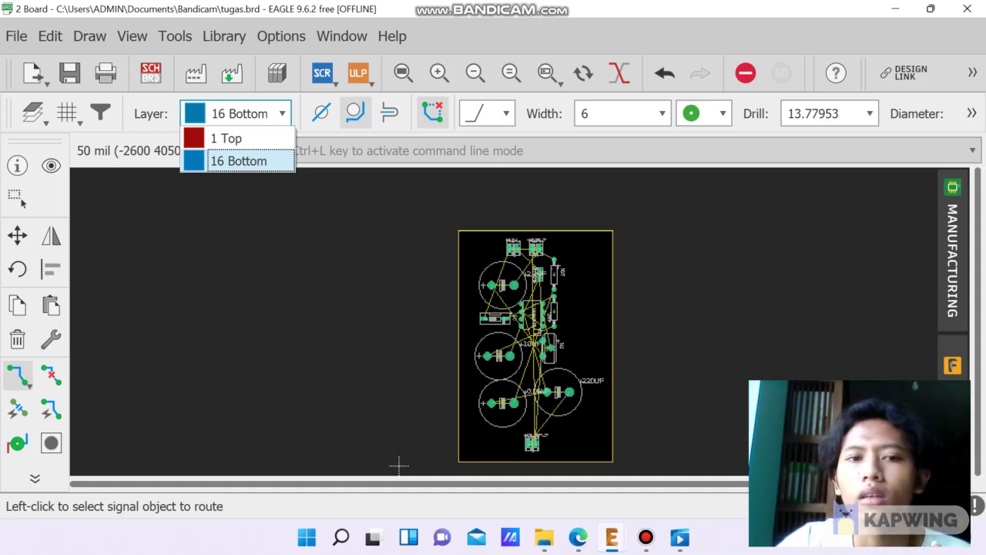
key("Up")
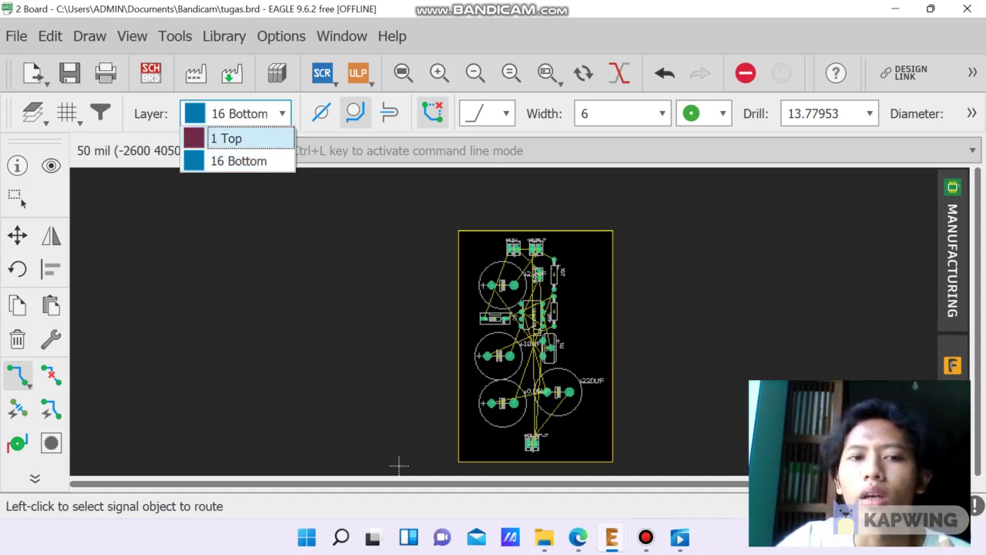
key("Down")
key("Return")
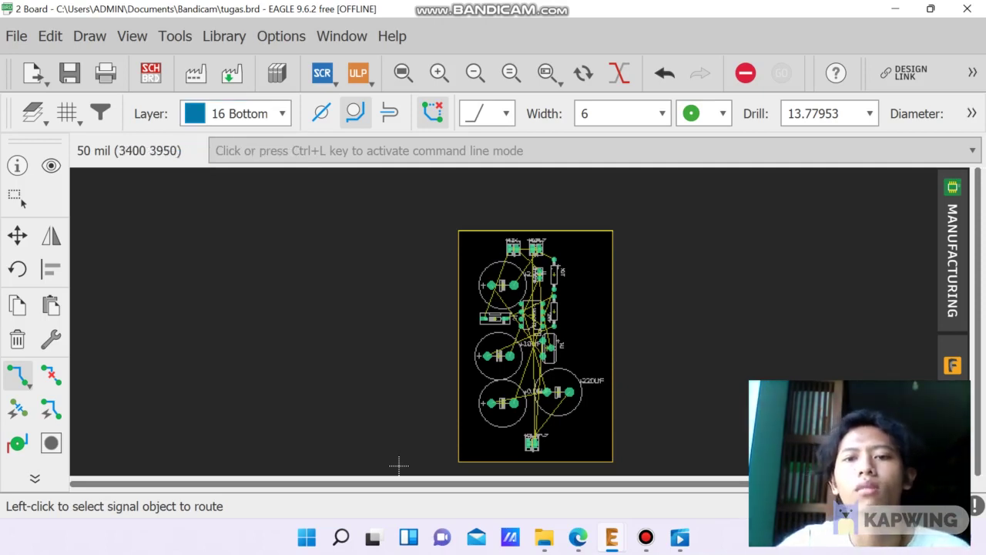
Set the airwire routing width to 7.87402
key("Tab")
key("alt+Down")
key("Down")
key("Down")
key("Down")
key("Down")
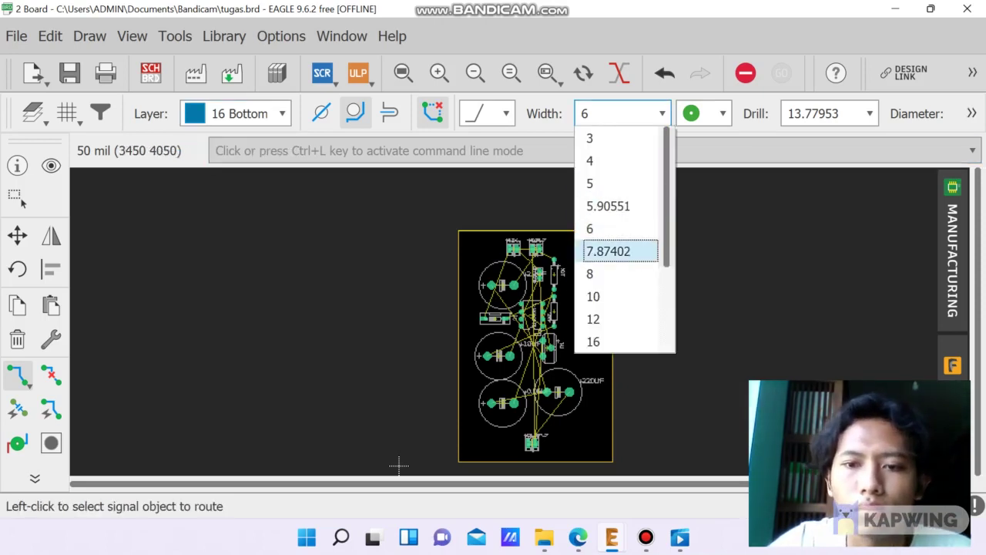
key("Up")
key("Up")
key("Up")
key("Up")
key("Down")
key("Down")
key("Up")
key("Return")
scroll(475, 409, "down", 2)
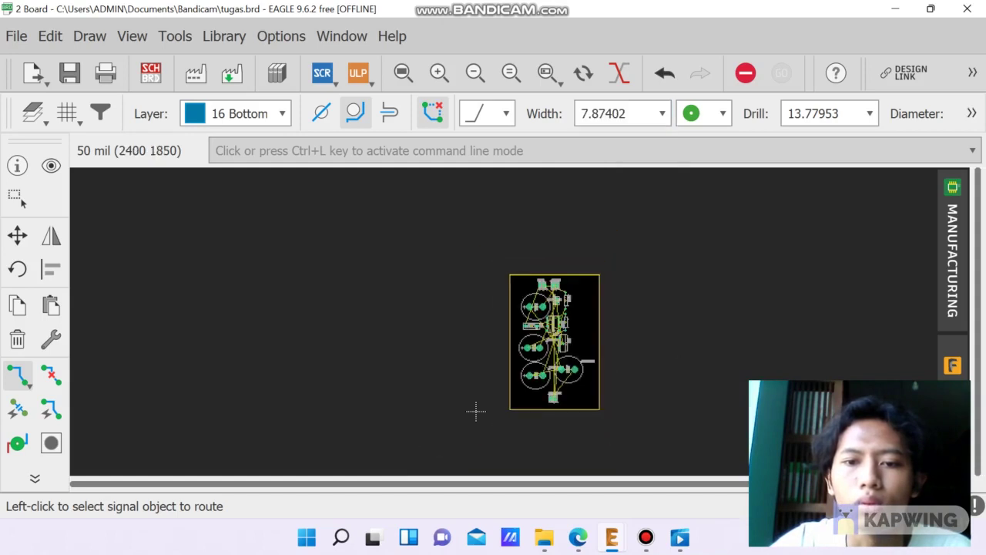
scroll(573, 320, "up", 4)
scroll(536, 276, "up", 2)
scroll(531, 270, "down", 2)
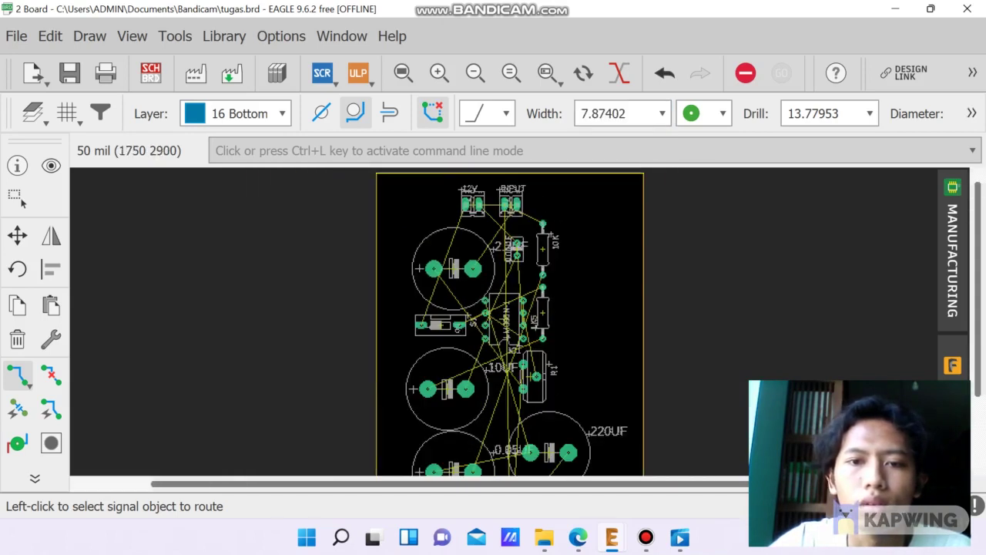
scroll(507, 233, "up", 3)
scroll(495, 208, "up", 1)
left_click(419, 202)
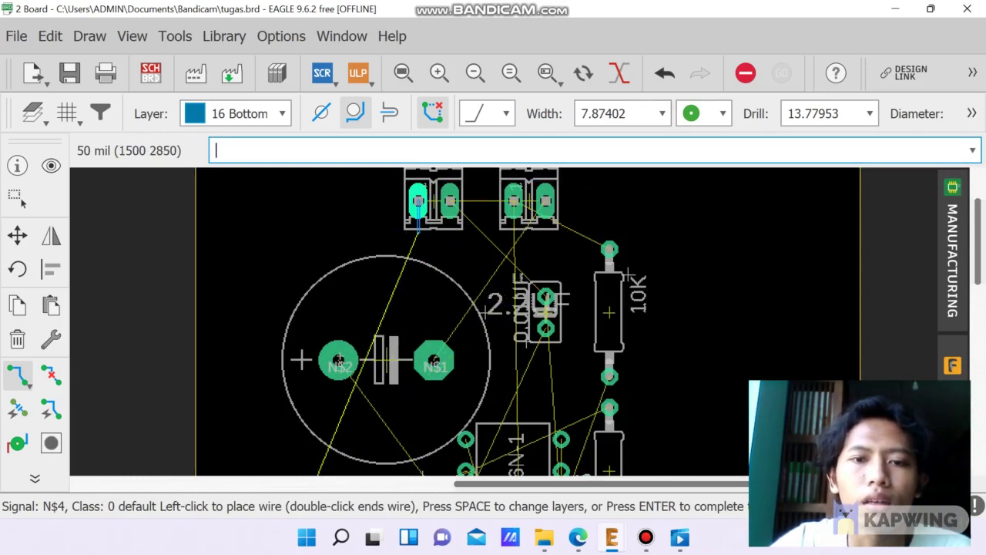
left_click(745, 72)
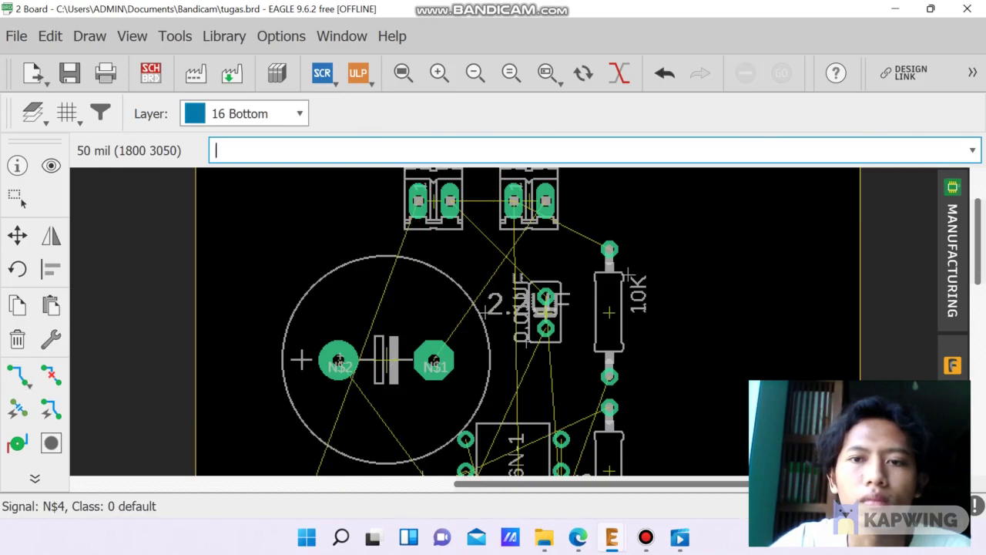
left_click(15, 199)
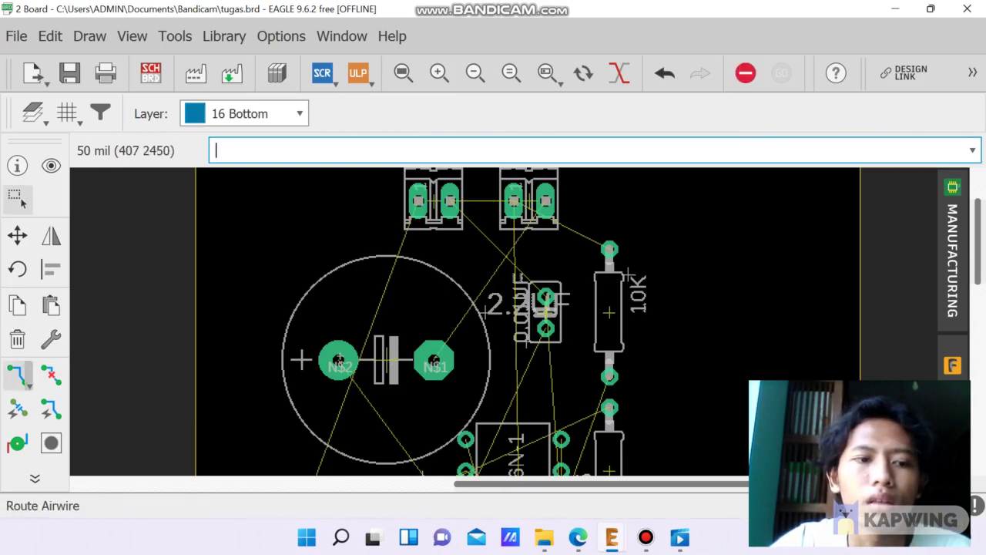
Route the 12V connector's left pad around the 2.2UF capacitor to switch S1's left pad with trace width 10
left_click(17, 375)
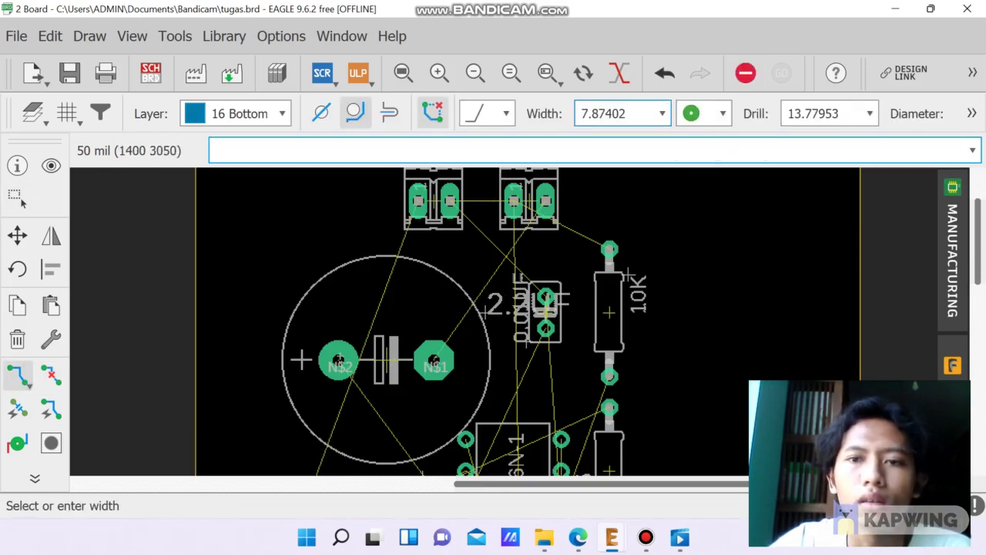
left_click(661, 113)
scroll(616, 273, "down", 2)
scroll(616, 274, "up", 2)
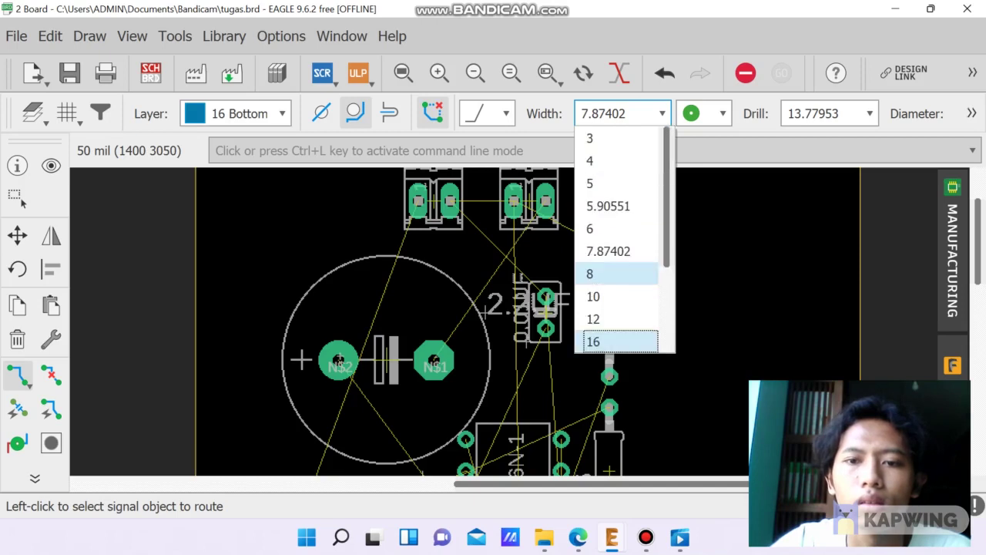
scroll(616, 273, "down", 1)
left_click(608, 226)
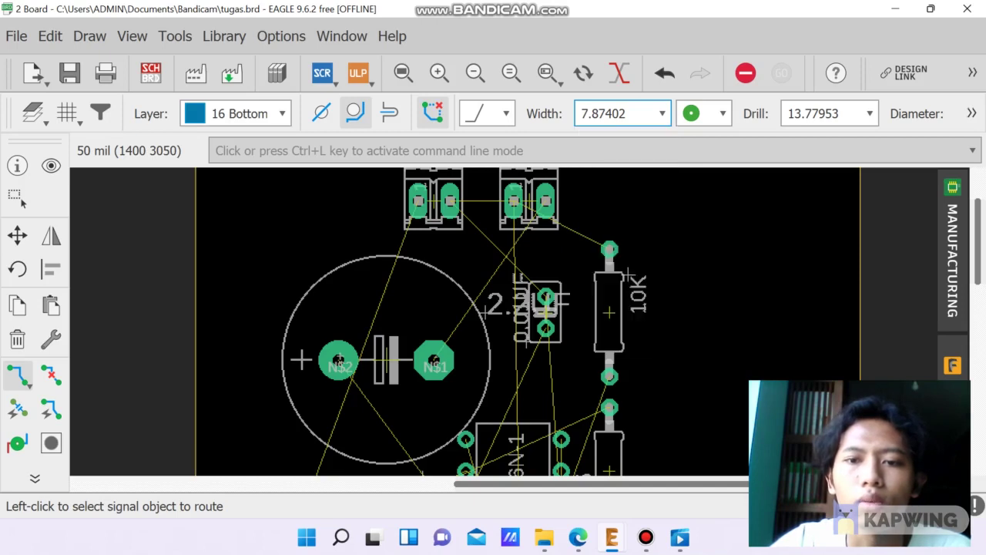
left_click(418, 202)
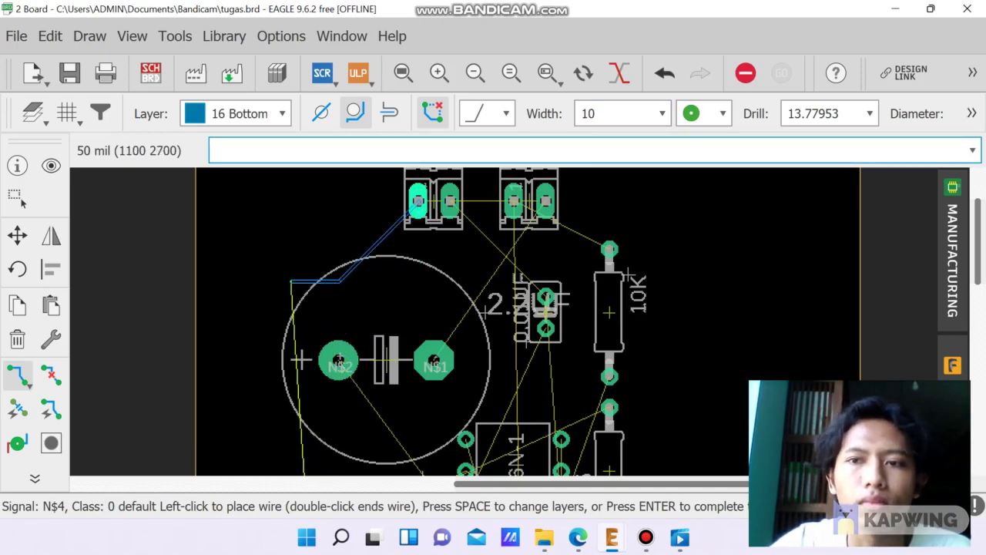
scroll(290, 282, "down", 2)
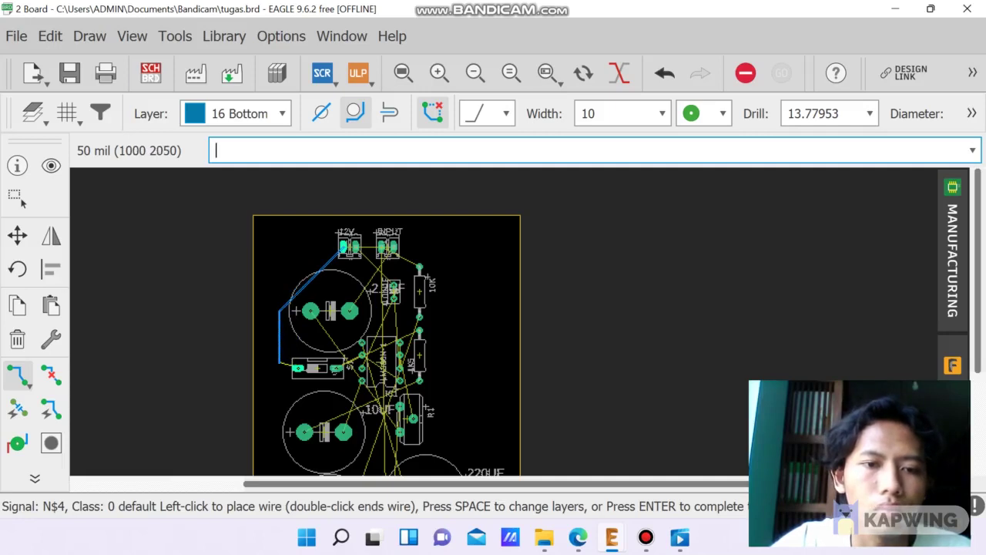
scroll(309, 250, "down", 3)
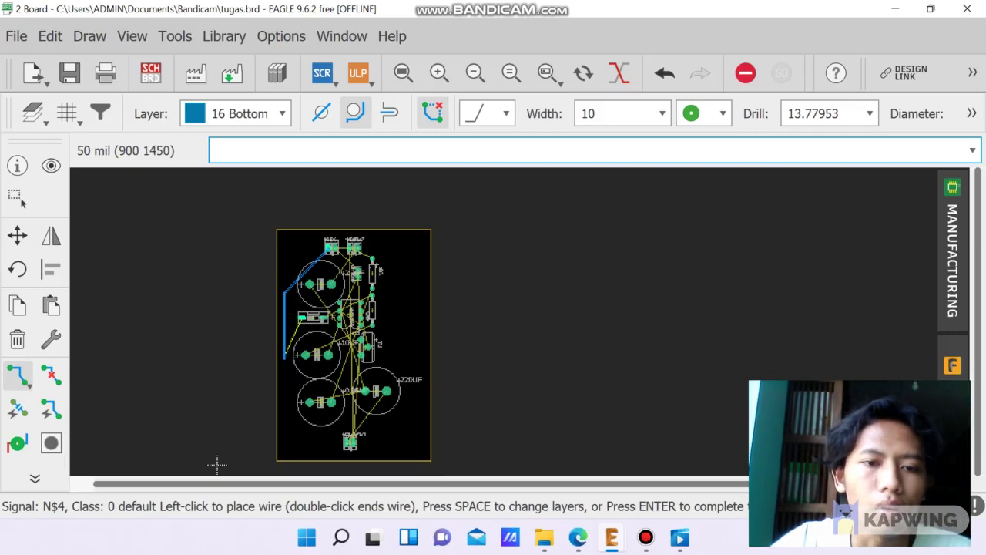
key("Escape")
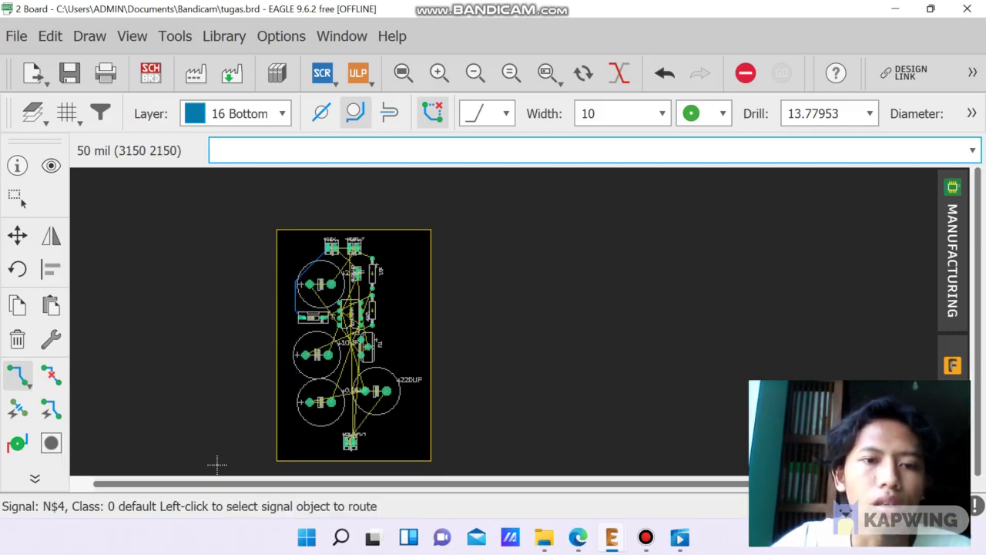
Route the 12V connector's right pad through the small capacitor's upper pad to the 10K resistor's upper pad with trace width 20
scroll(301, 255, "up", 5)
scroll(376, 295, "down", 3)
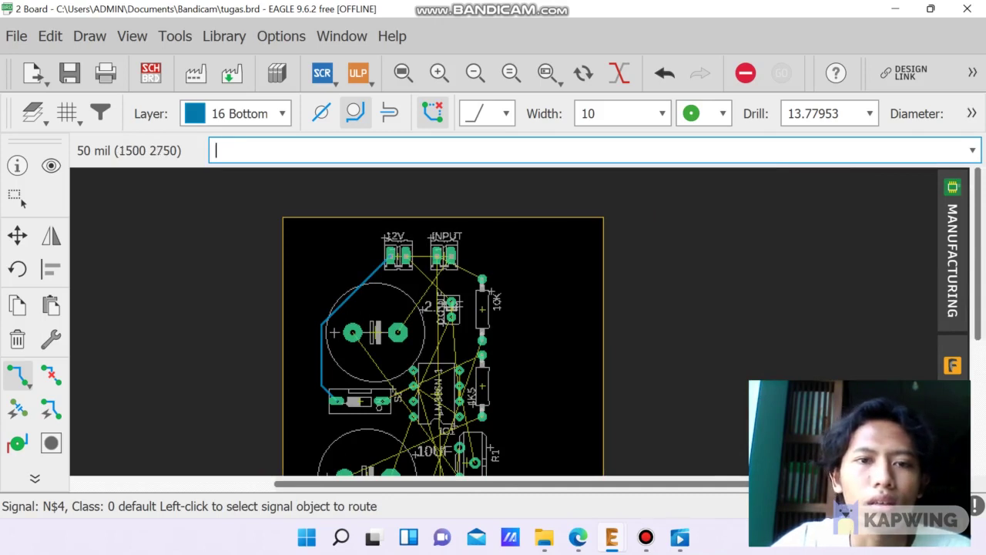
scroll(376, 283, "up", 1)
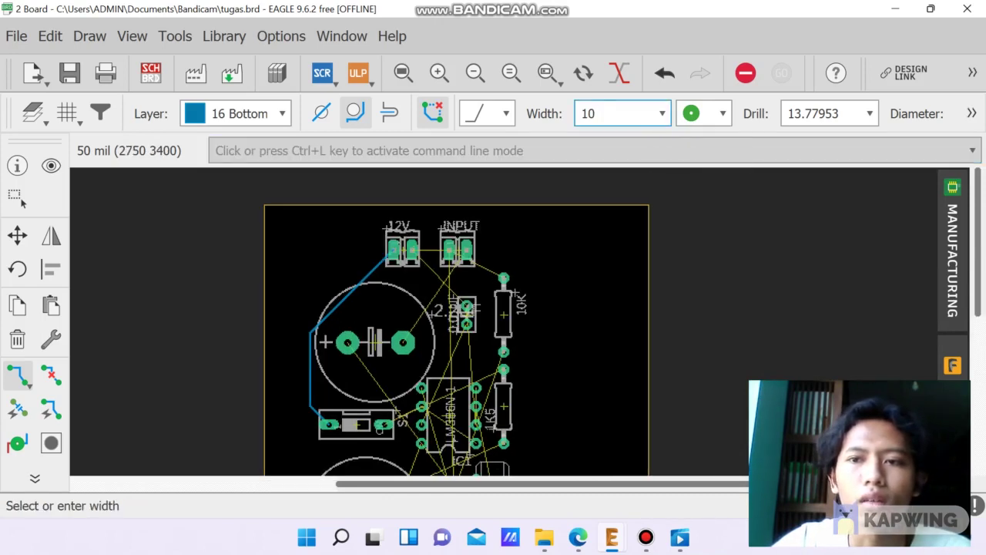
left_click(622, 114)
scroll(617, 251, "down", 2)
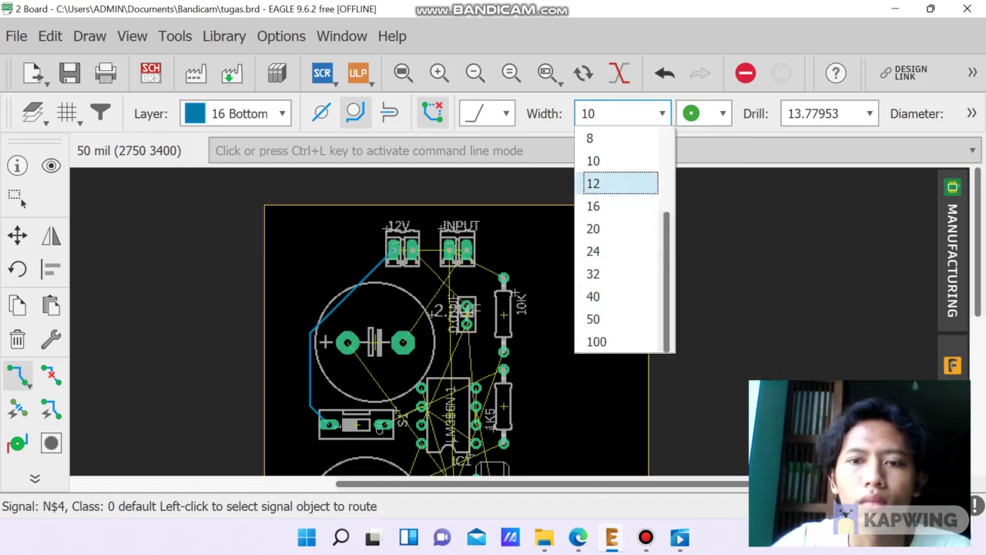
left_click(616, 228)
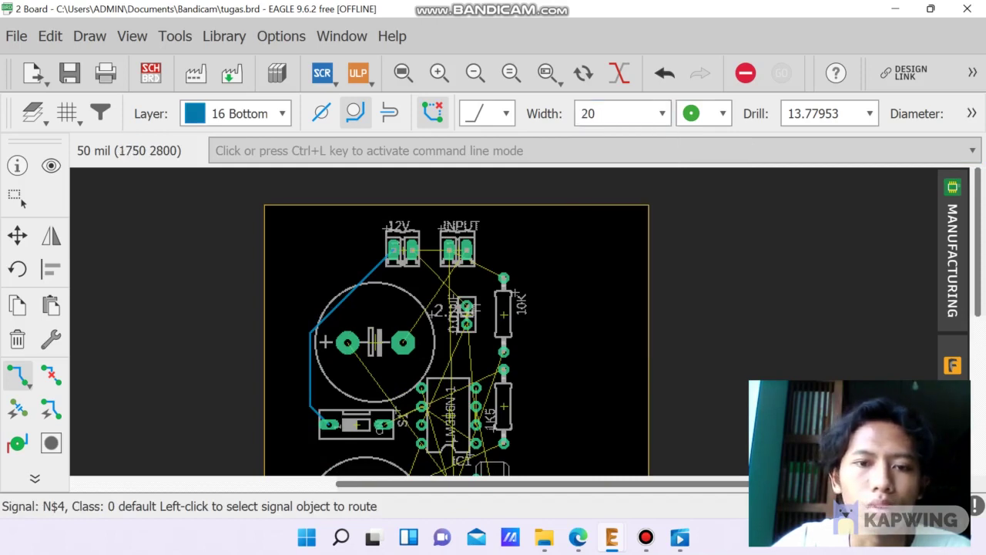
scroll(437, 277, "up", 3)
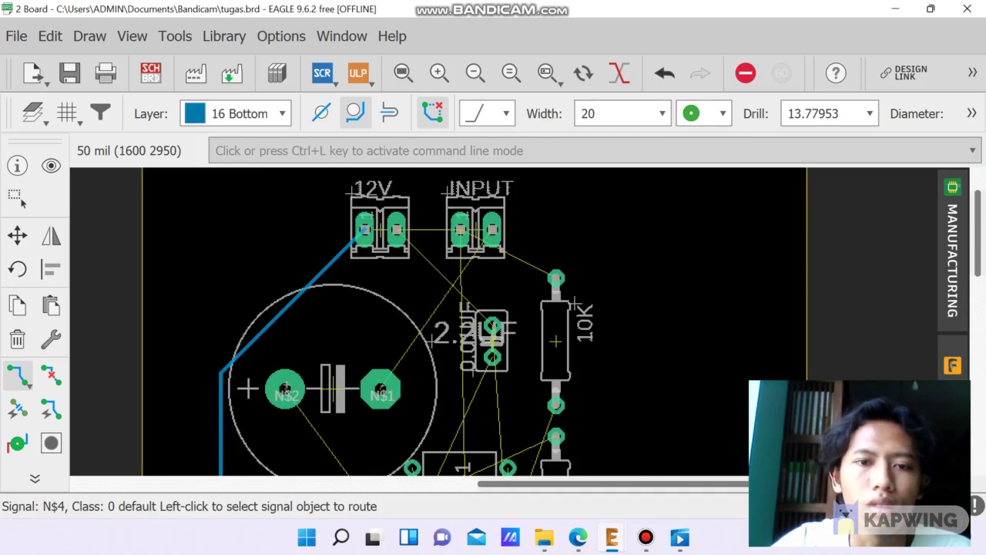
left_click(365, 229)
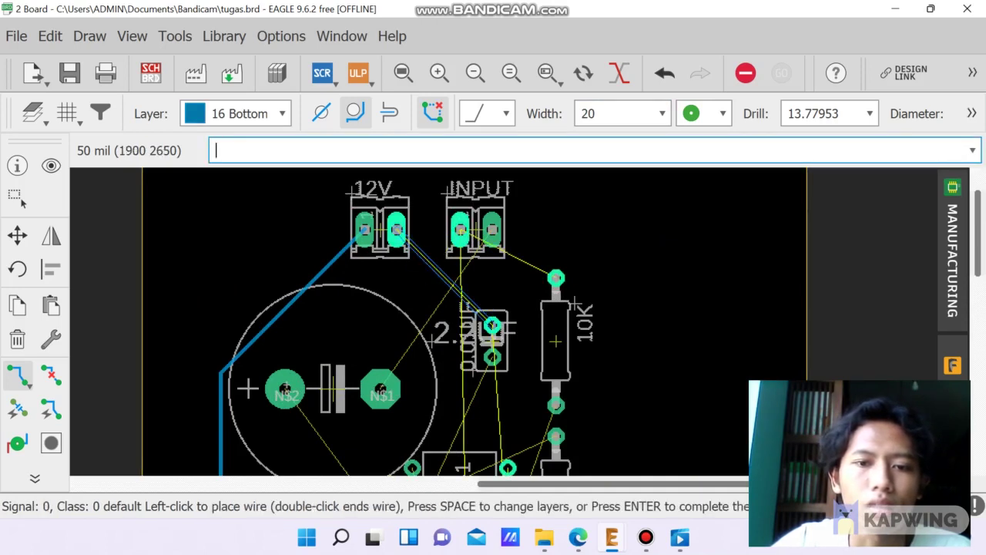
left_click(491, 325)
left_click(522, 302)
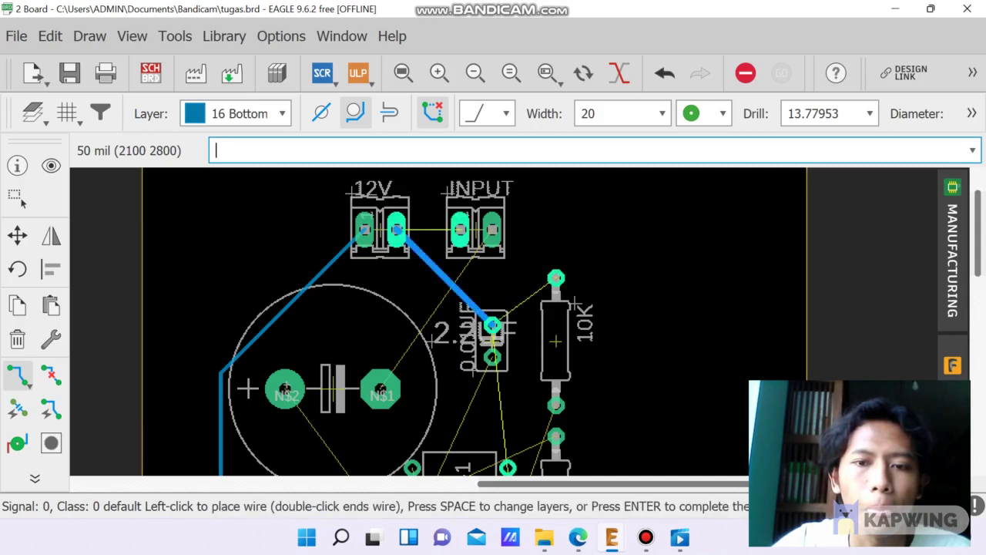
left_click(556, 277)
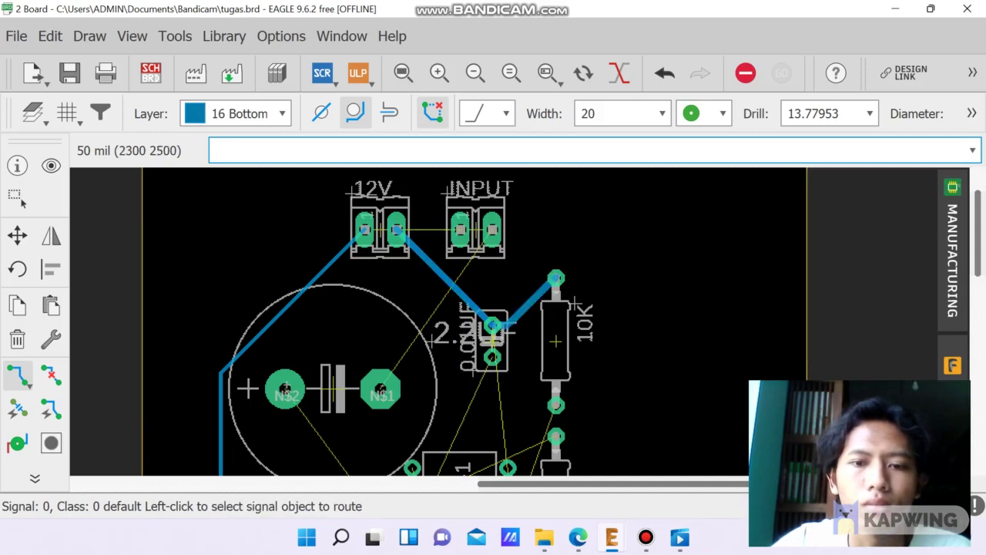
left_click(475, 253)
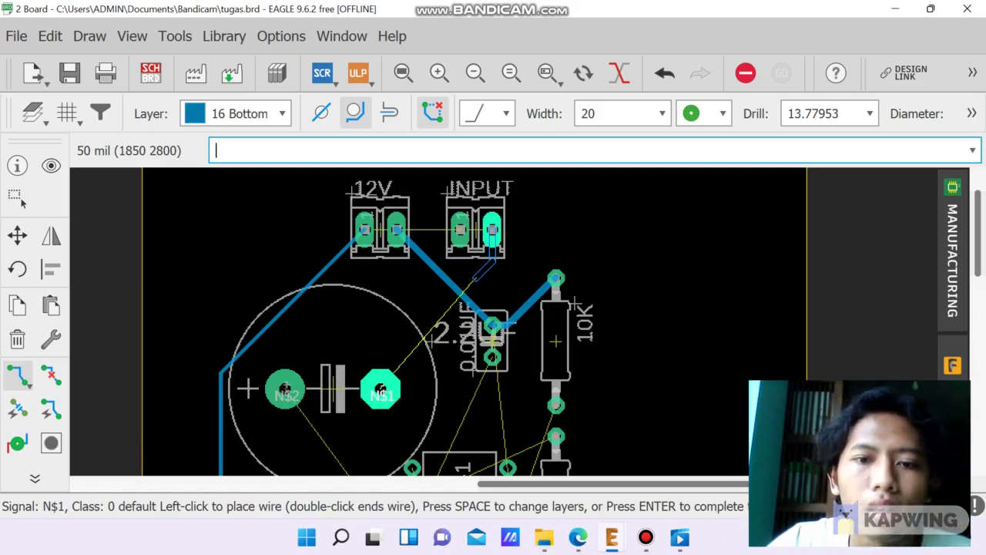
double_click(475, 277)
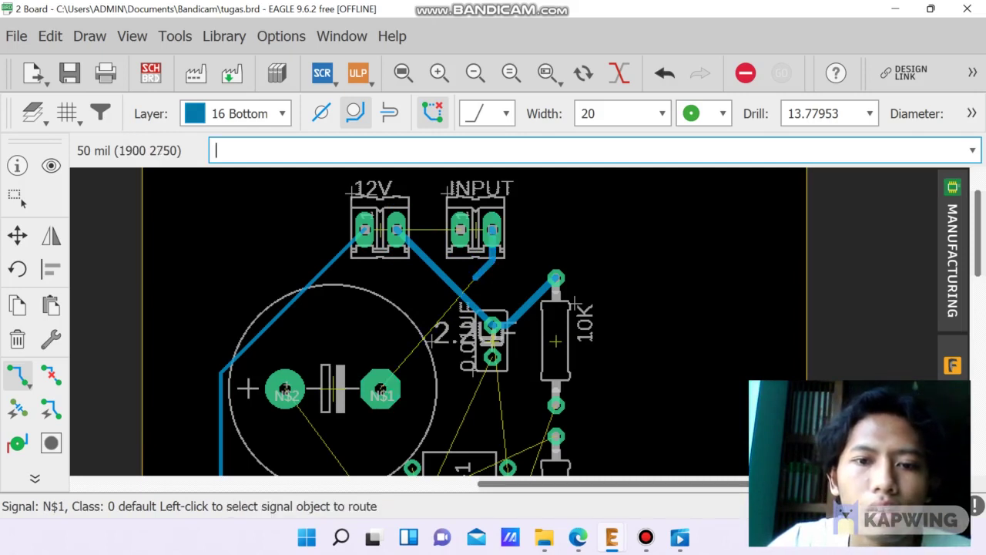
key("ctrl+z")
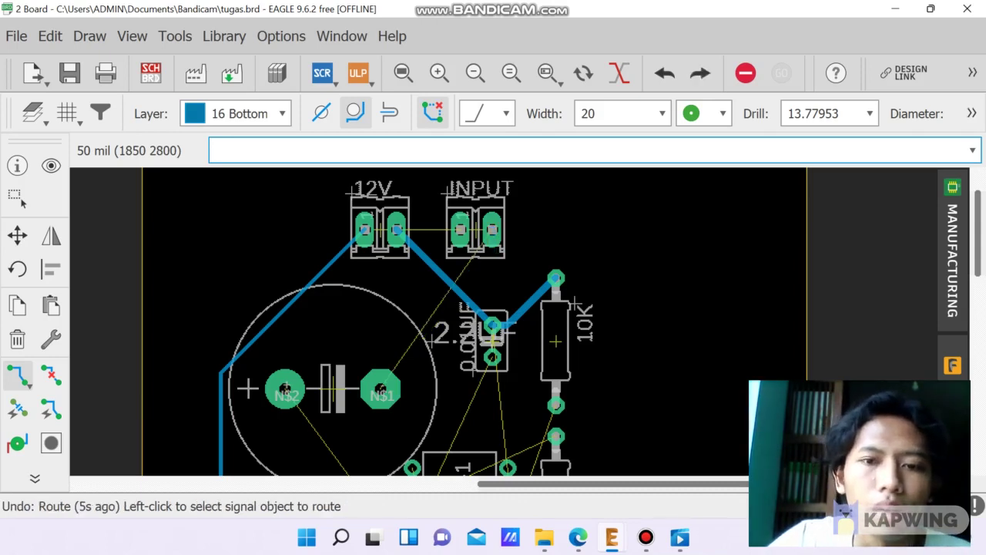
Route the INPUT connector's right pad to the 2.2UF capacitor's right pad on 16 Bottom, crossing the existing trace on 1 Top
left_click(380, 389)
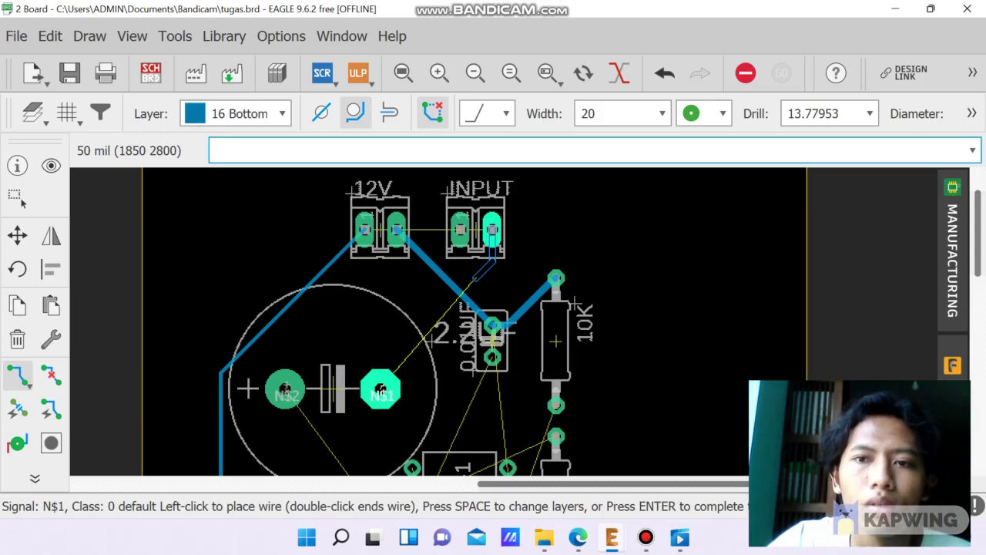
right_click(475, 278)
right_click(475, 279)
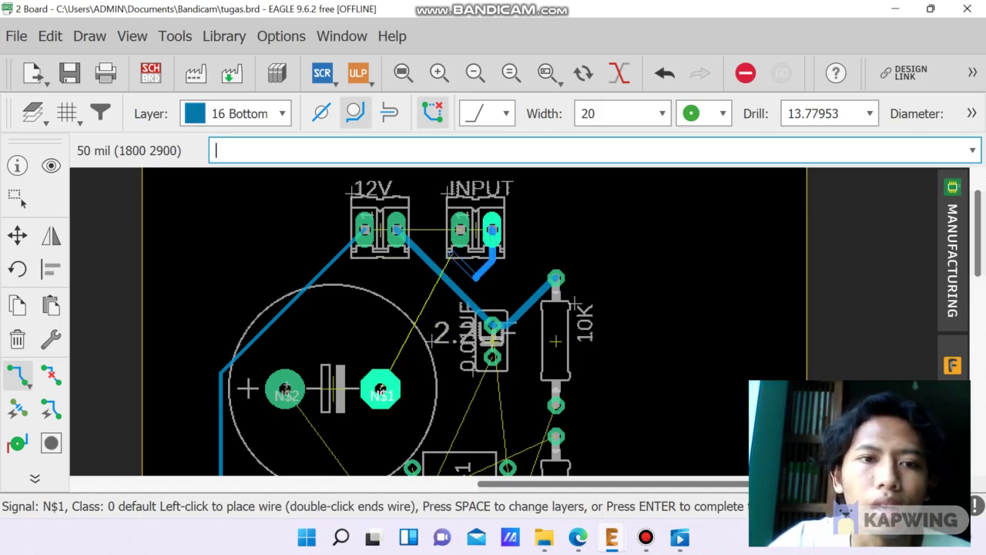
left_click(235, 113)
left_click(238, 158)
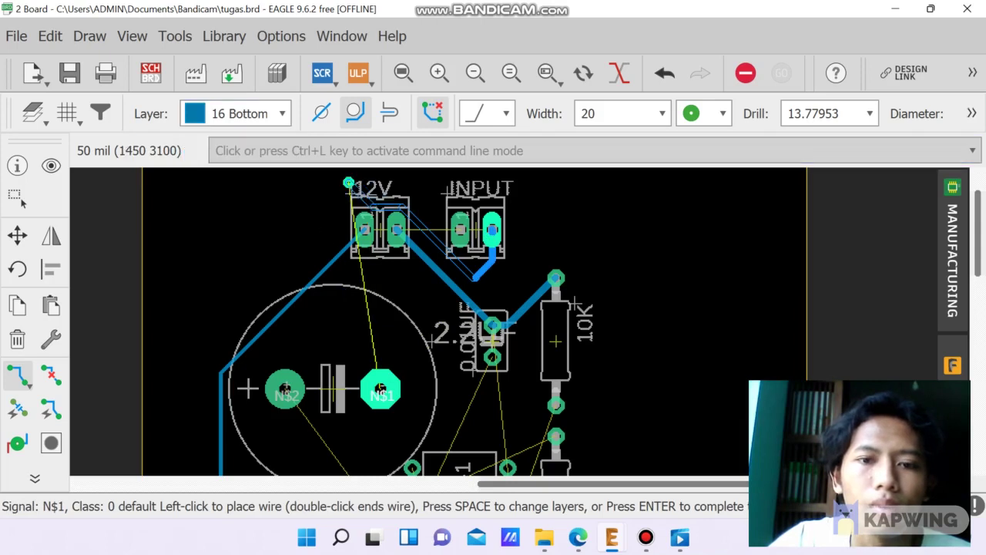
key("space")
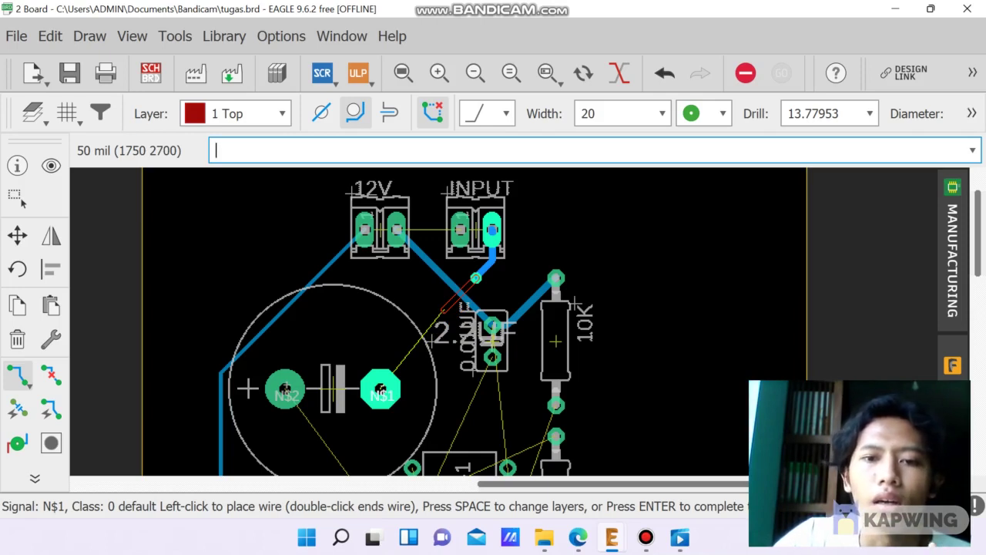
left_click(444, 310)
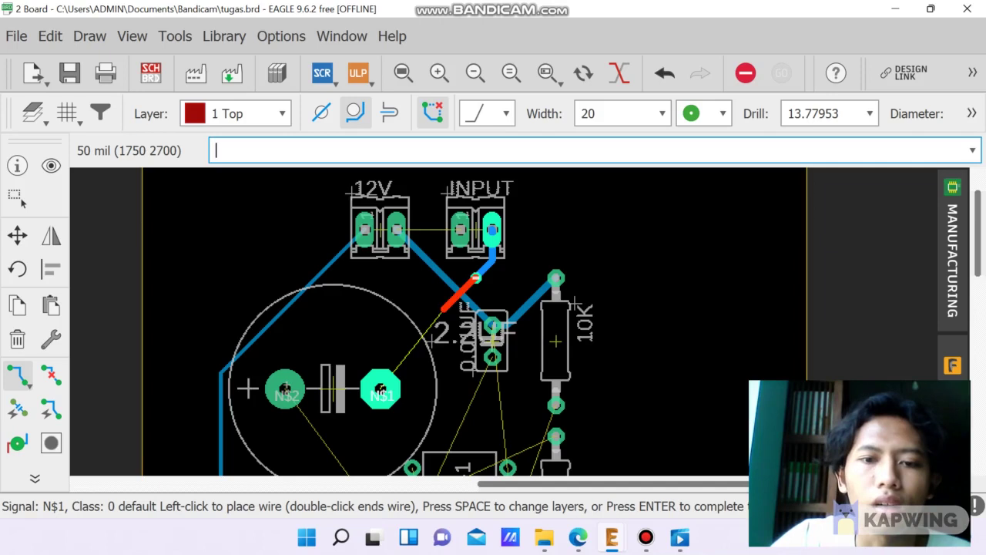
left_click(247, 113)
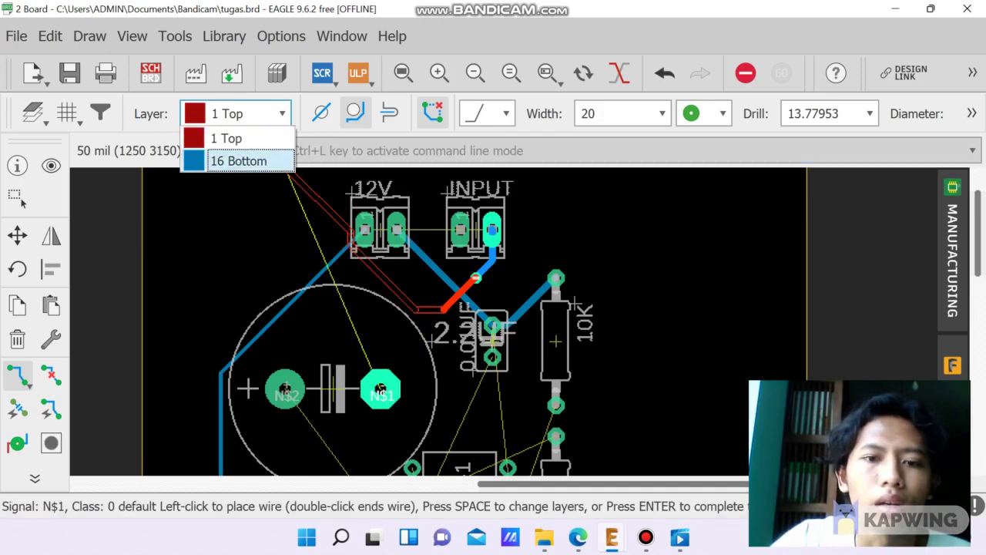
left_click(240, 161)
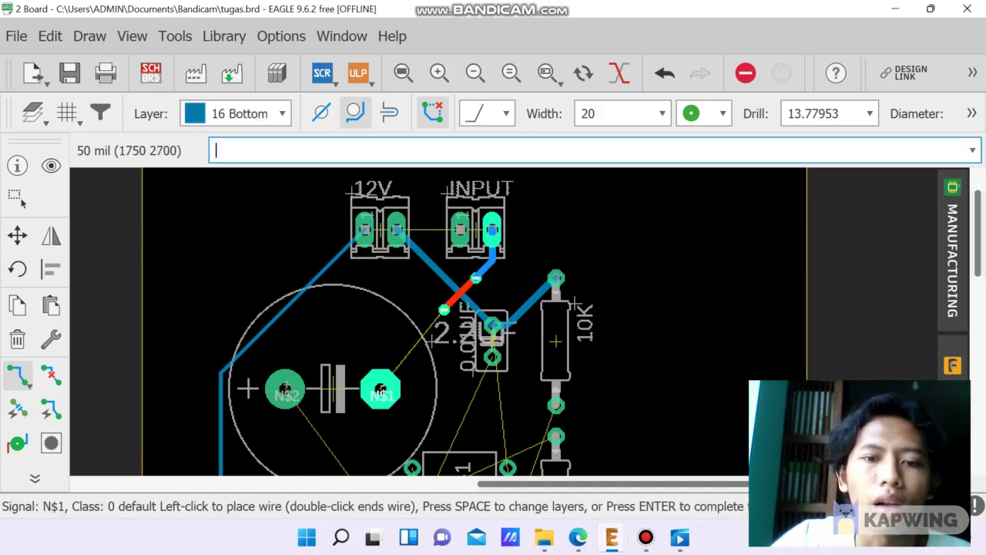
left_click(381, 389)
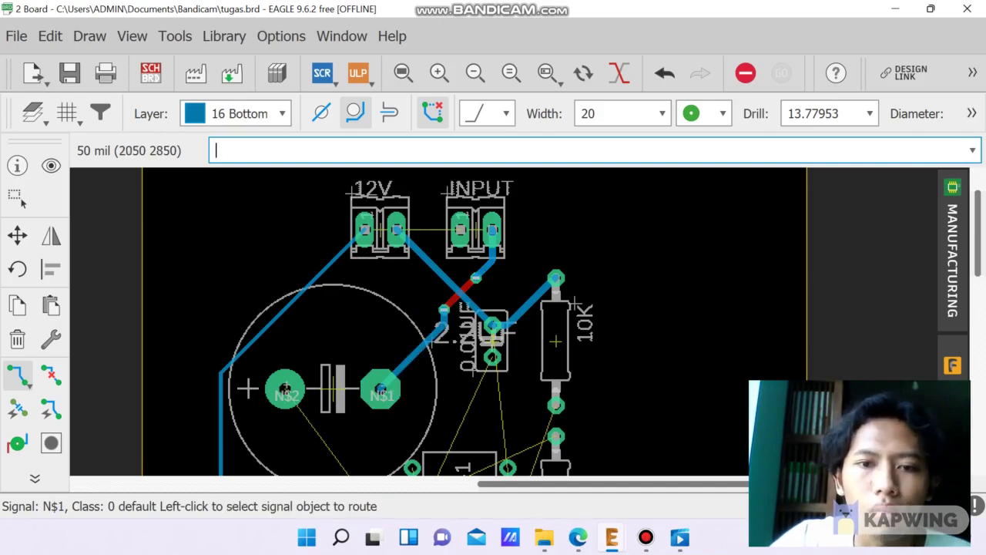
Route a straight trace from the 12V connector's right pad to the INPUT connector's left pad on 16 Bottom
scroll(403, 216, "up", 3)
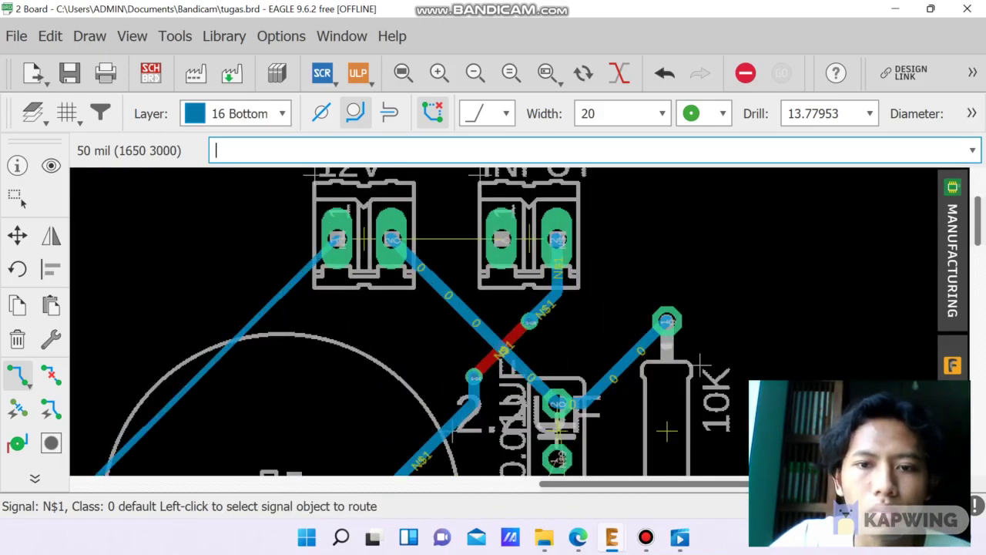
left_click(392, 239)
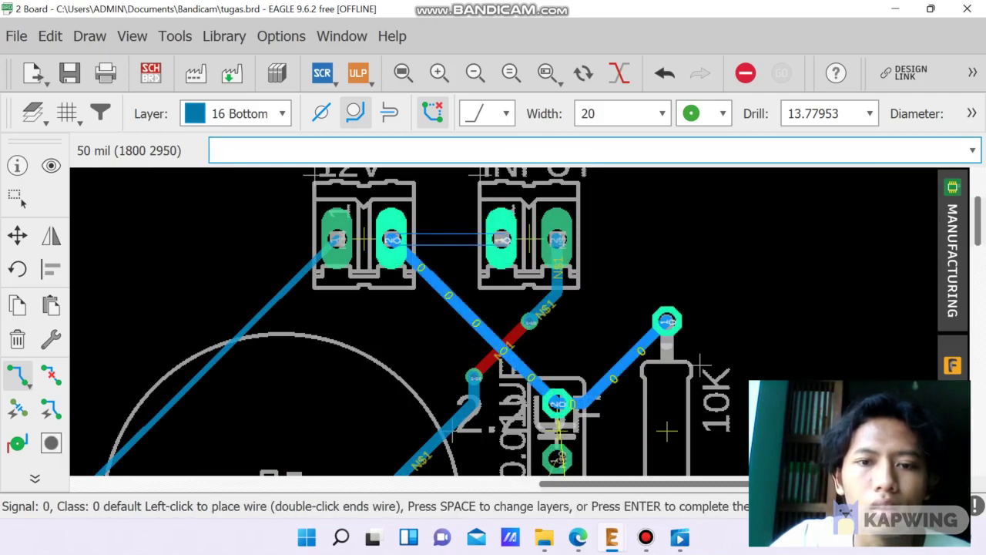
left_click(501, 240)
scroll(699, 362, "down", 4)
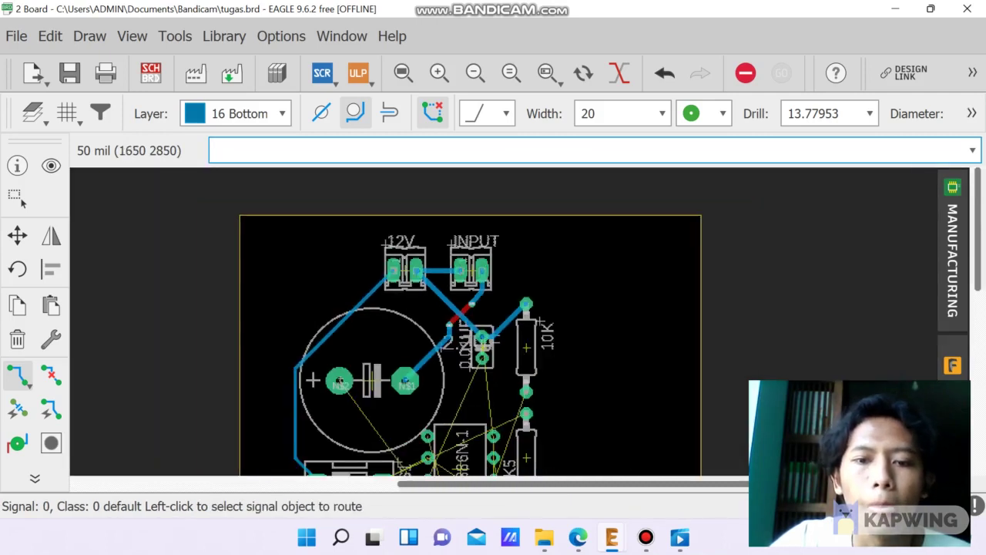
Route IC1's third left pad to the small capacitor's lower pad and IC1's upper right pad to its upper pad on 16 Bottom
scroll(489, 373, "down", 3)
scroll(474, 419, "up", 6)
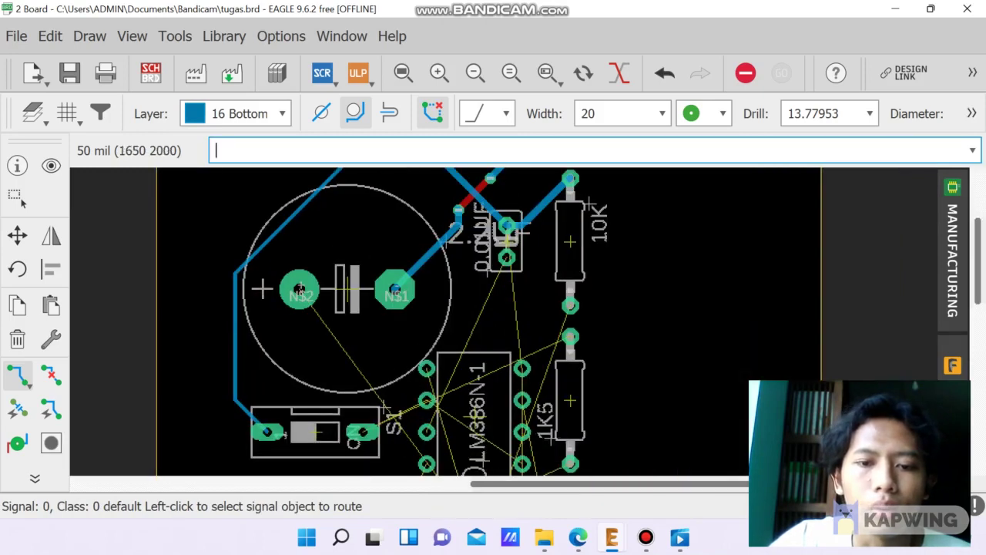
left_click(427, 430)
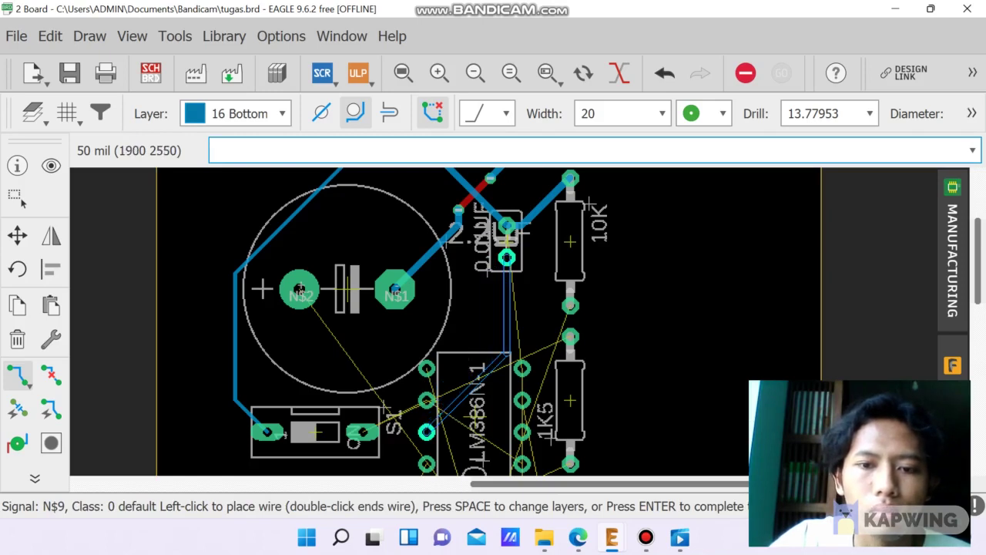
left_click(506, 256)
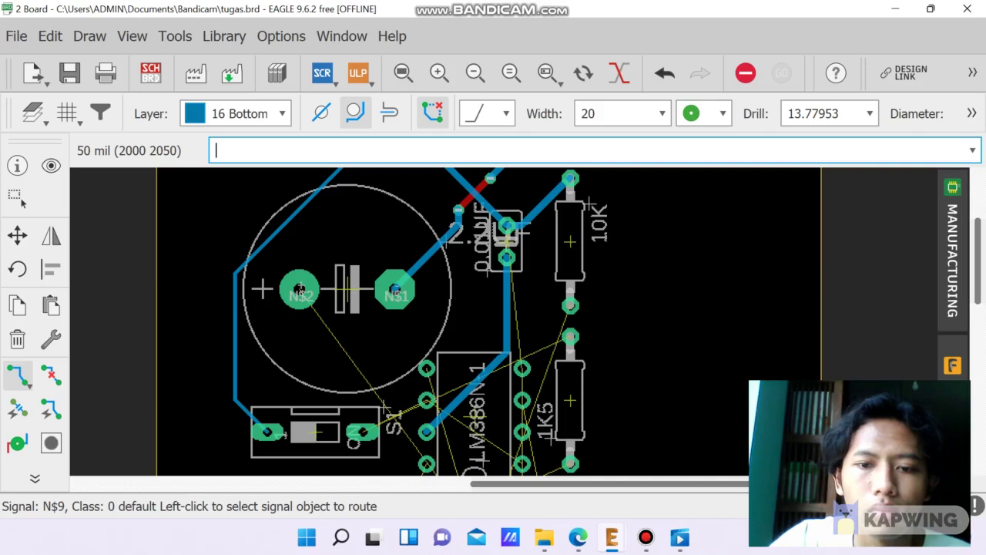
left_click(521, 367)
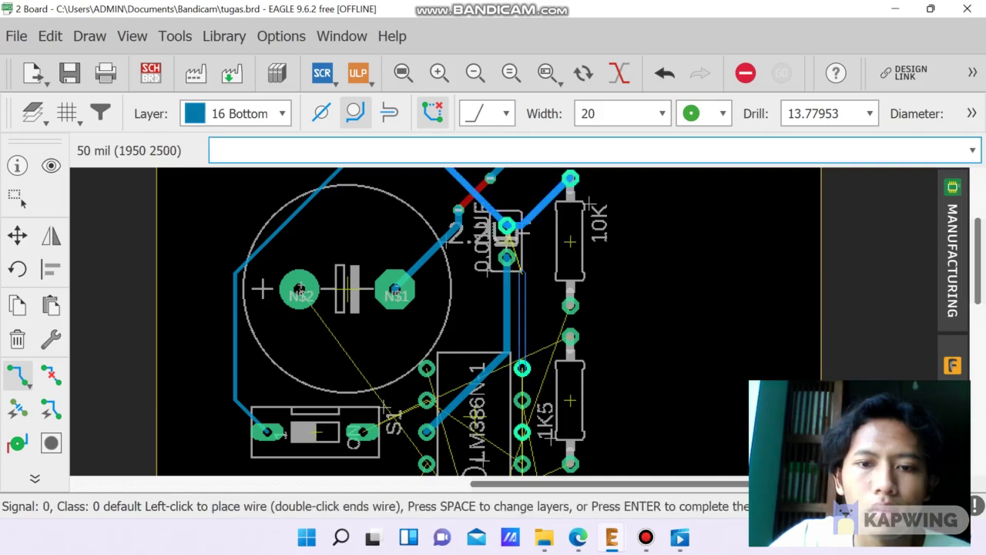
left_click(522, 241)
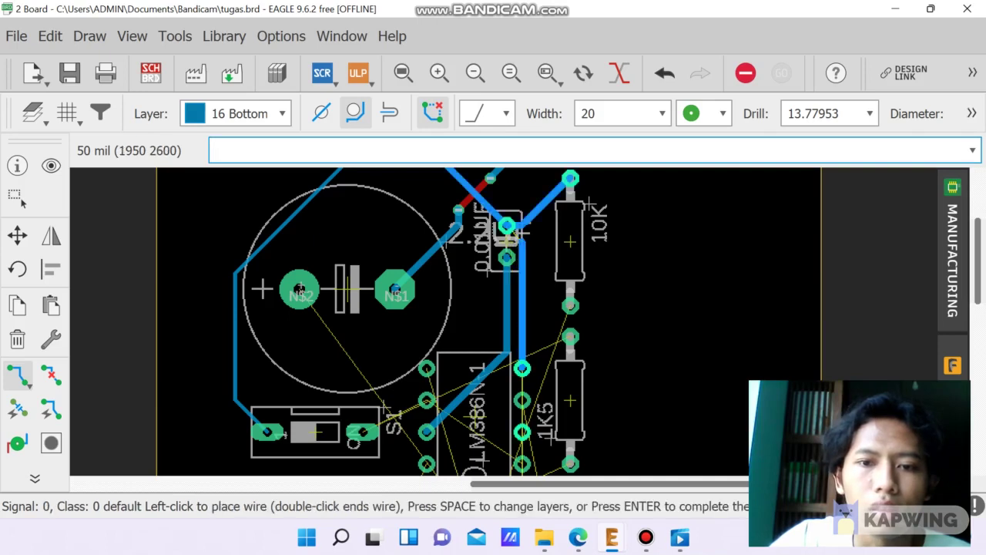
Route the 10K resistor's lower pad around the right of 1K5 and R1 to the 0.05UF capacitor's right pad on 16 Bottom
left_click(570, 306)
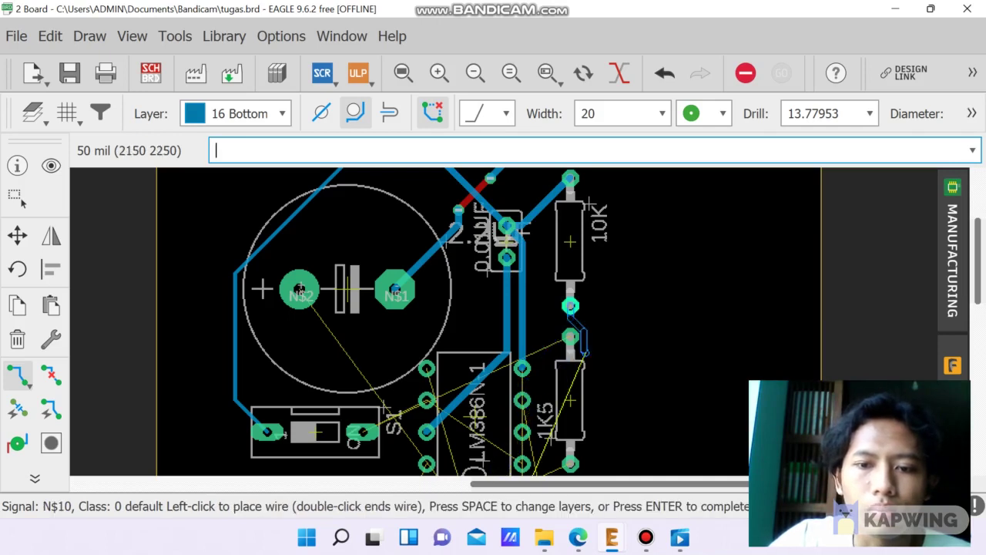
scroll(561, 301, "down", 2)
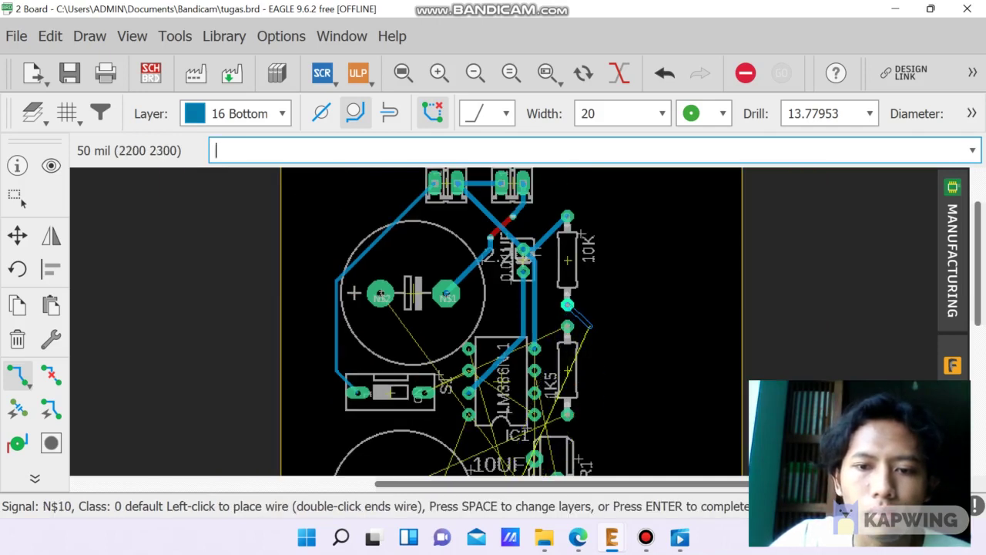
scroll(591, 397, "down", 2)
scroll(588, 403, "down", 2)
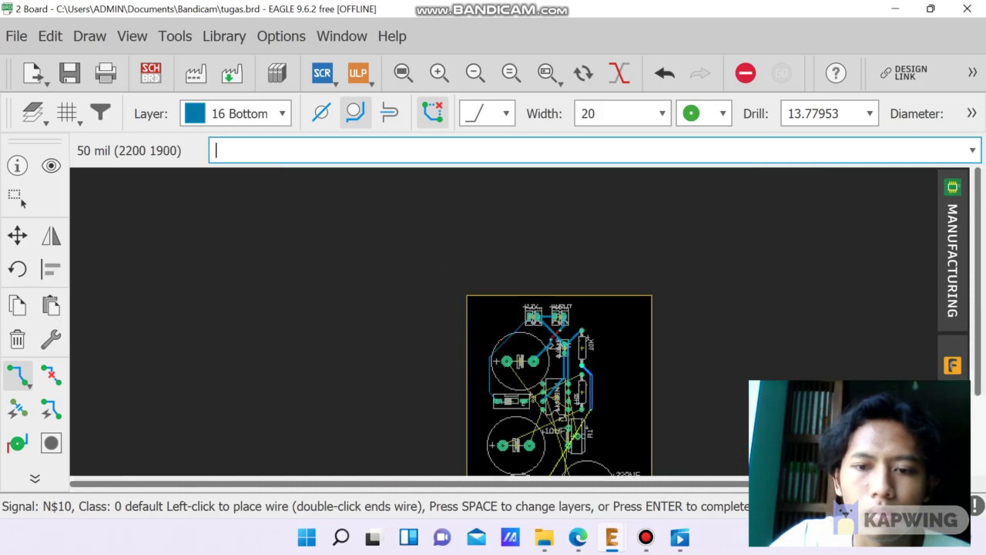
scroll(582, 401, "down", 2)
scroll(570, 362, "up", 5)
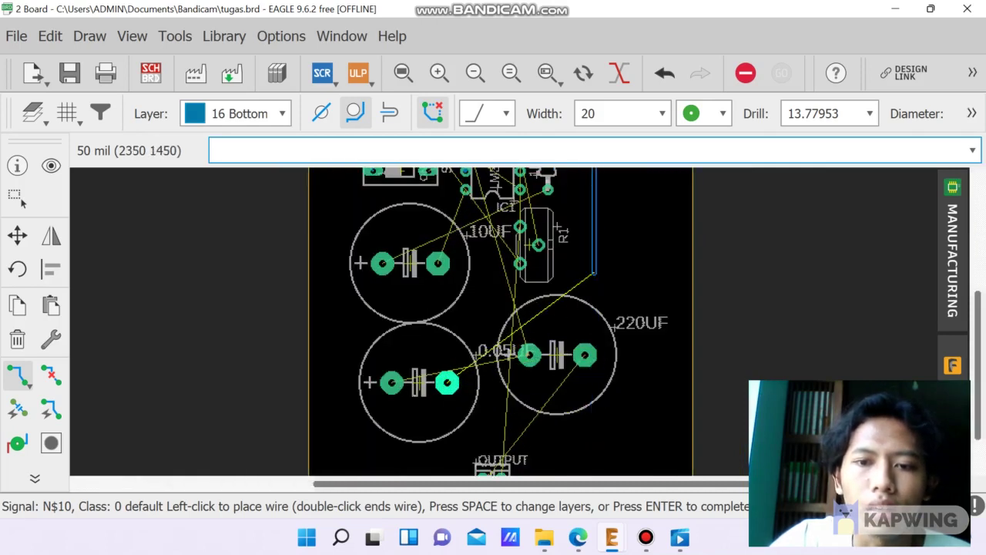
scroll(341, 434, "down", 2)
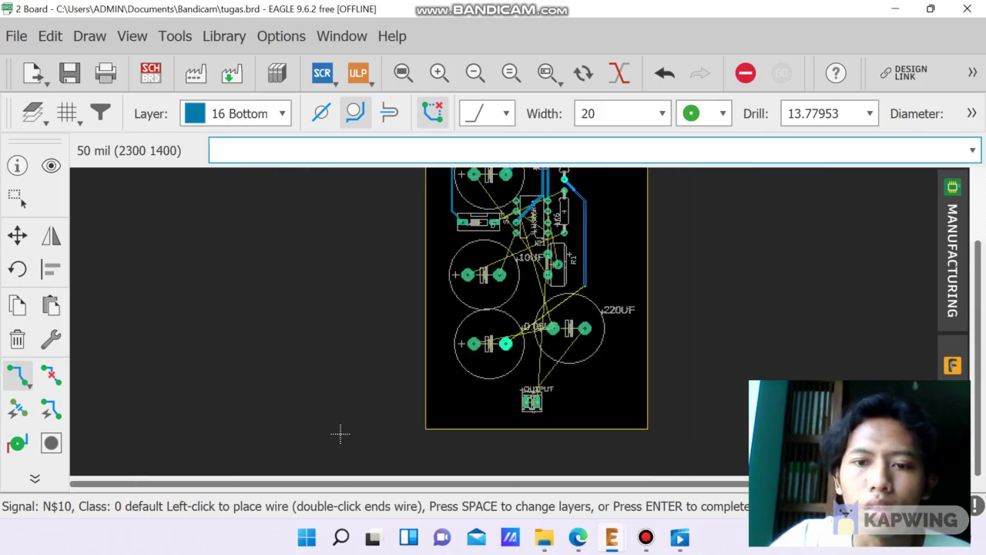
scroll(580, 297, "up", 3)
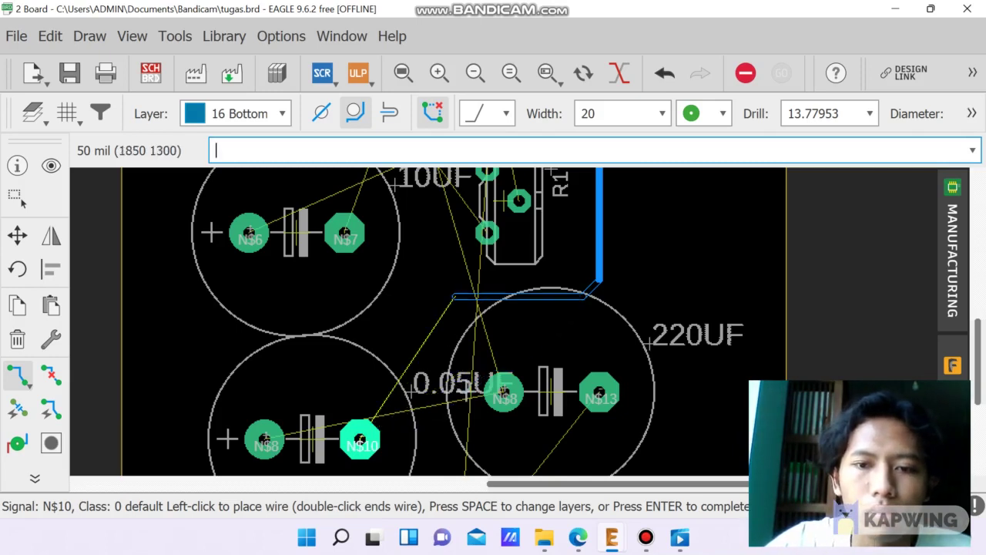
left_click(453, 296)
left_click(407, 328)
left_click(360, 439)
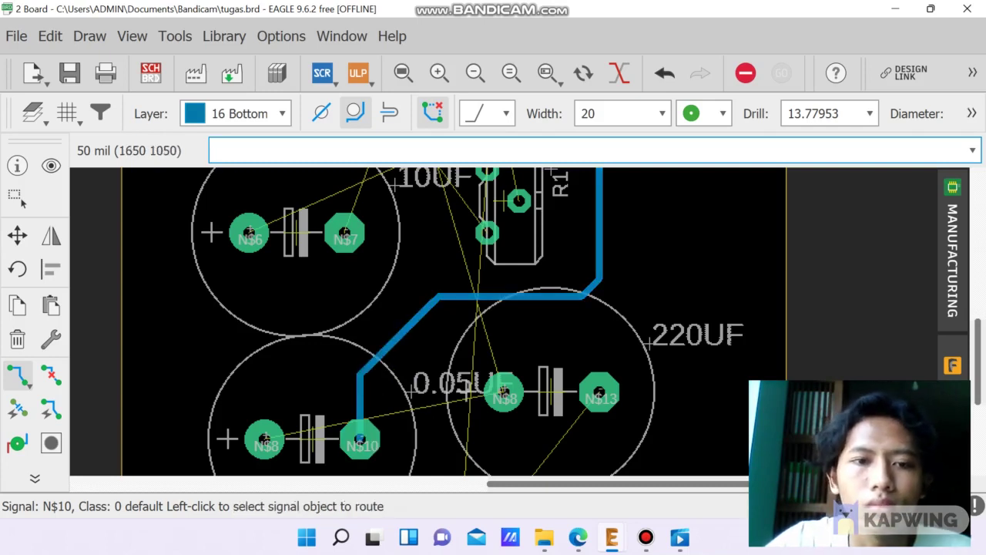
Route the 0.05UF capacitor's left pad beneath its right pad to the 220UF capacitor's left pad on 16 Bottom
scroll(312, 373, "up", 1)
scroll(312, 373, "down", 2)
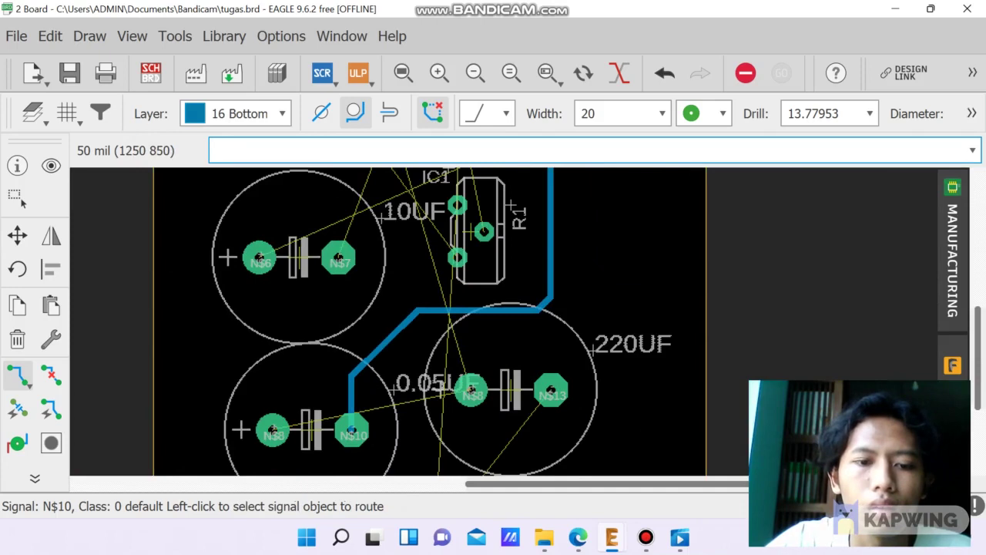
left_click(273, 431)
scroll(285, 398, "down", 1)
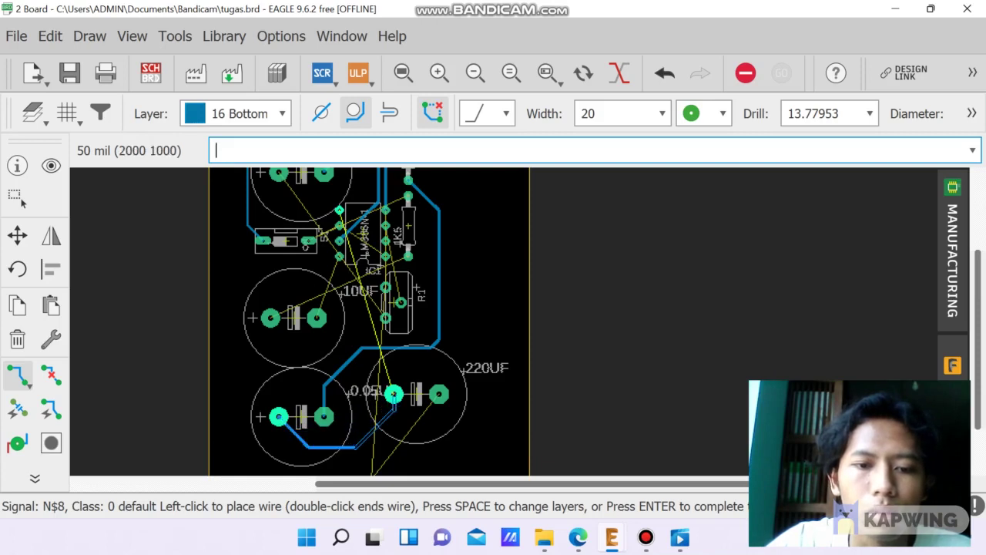
left_click(394, 393)
Route the 2.2UF capacitor's left pad down between switch S1's pads to R1's lower left pad on 16 Bottom
scroll(469, 390, "down", 2)
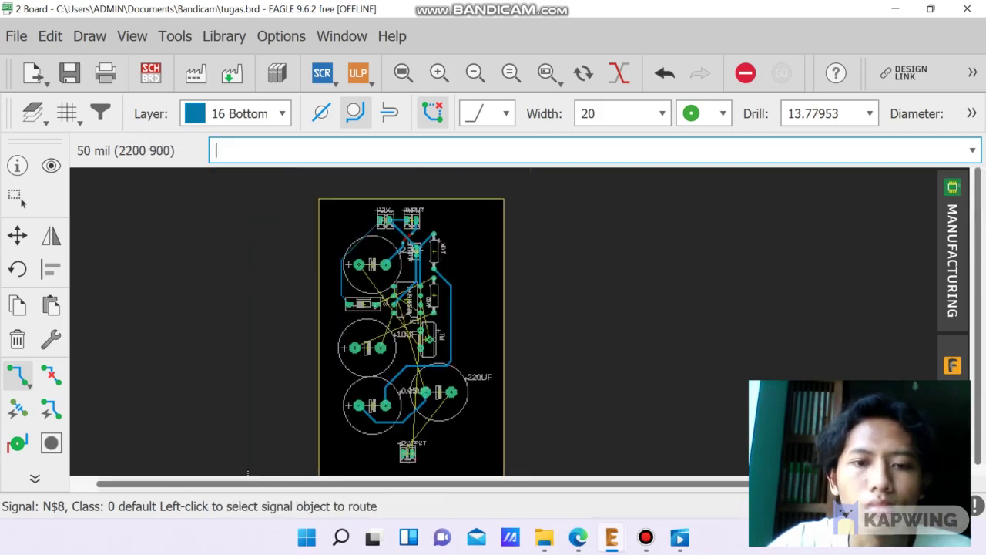
scroll(356, 262, "up", 5)
left_click(342, 240)
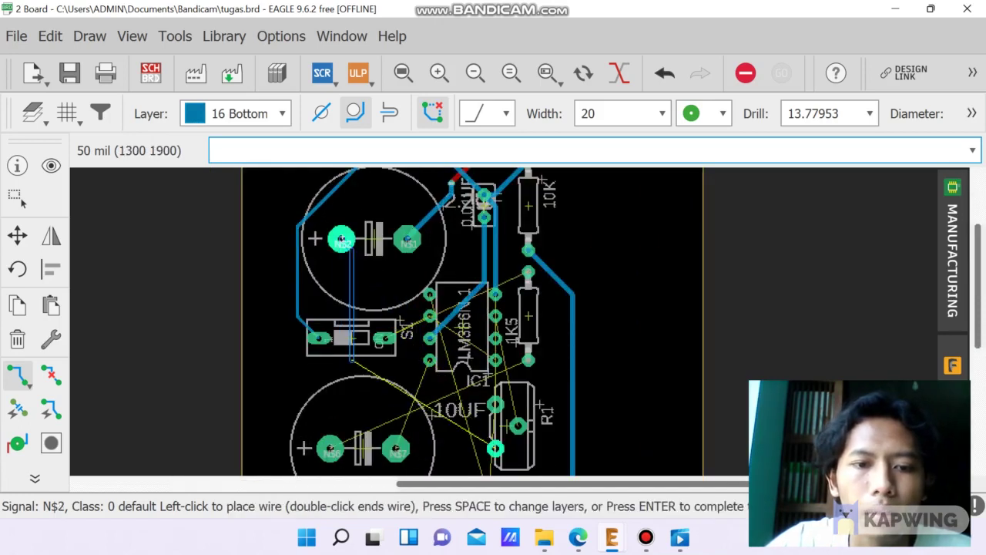
left_click(362, 359)
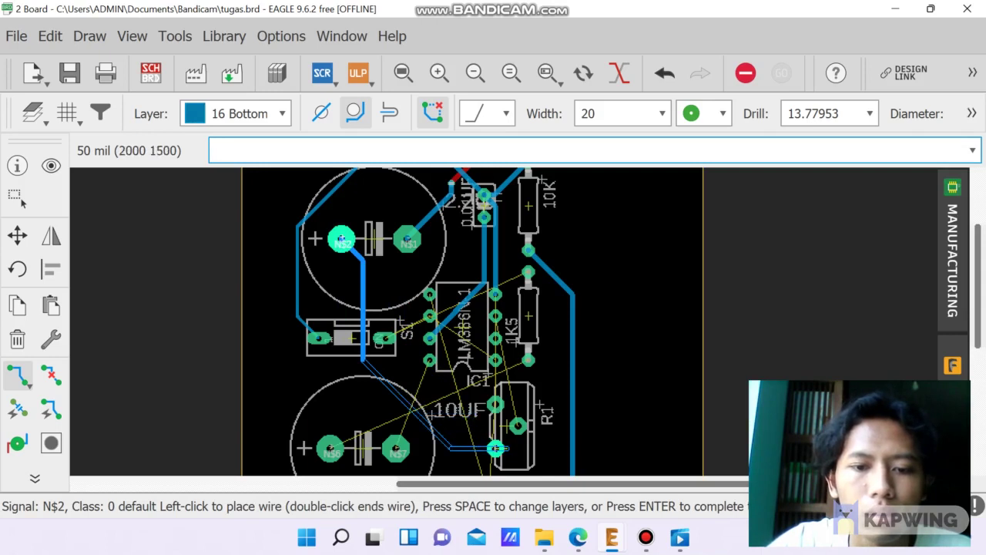
left_click(495, 448)
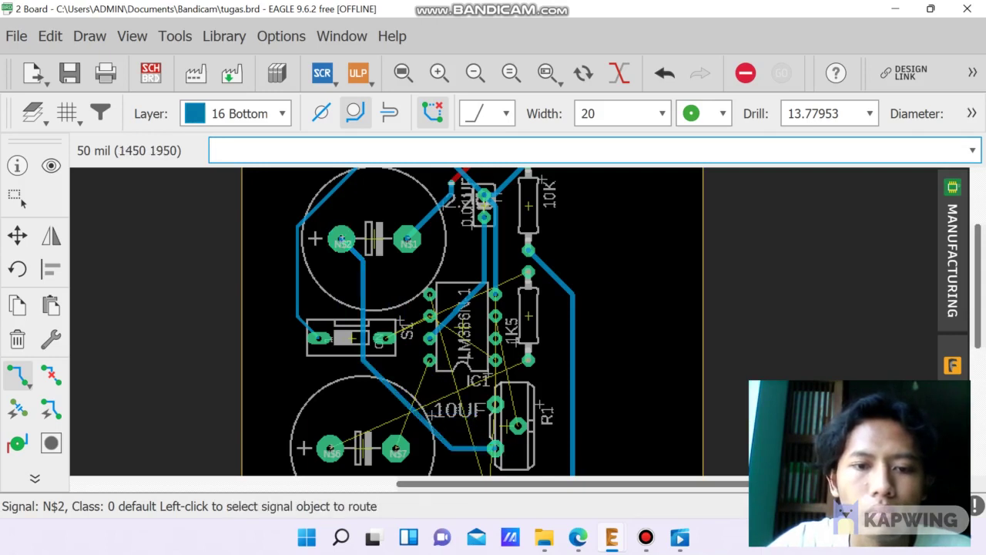
Route S1's right pad via IC1's second left pad to IC1's lowest right pad on 16 Bottom, crossing the existing trace on 1 Top
left_click(384, 337)
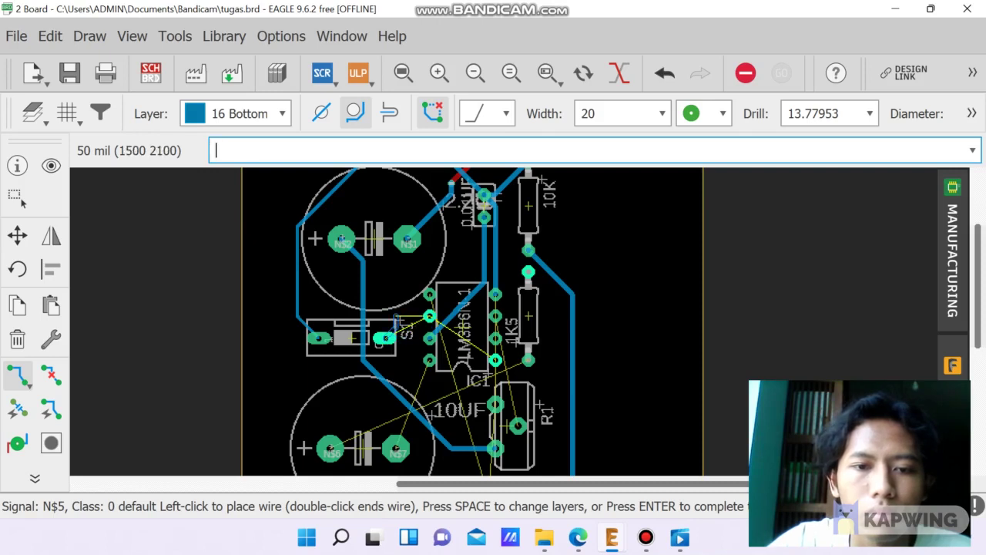
left_click(429, 316)
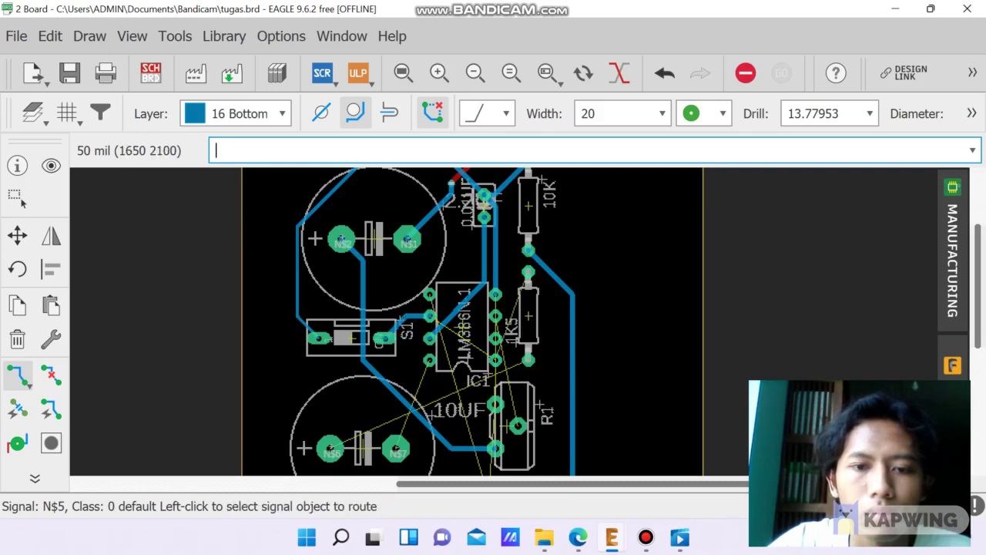
left_click(429, 319)
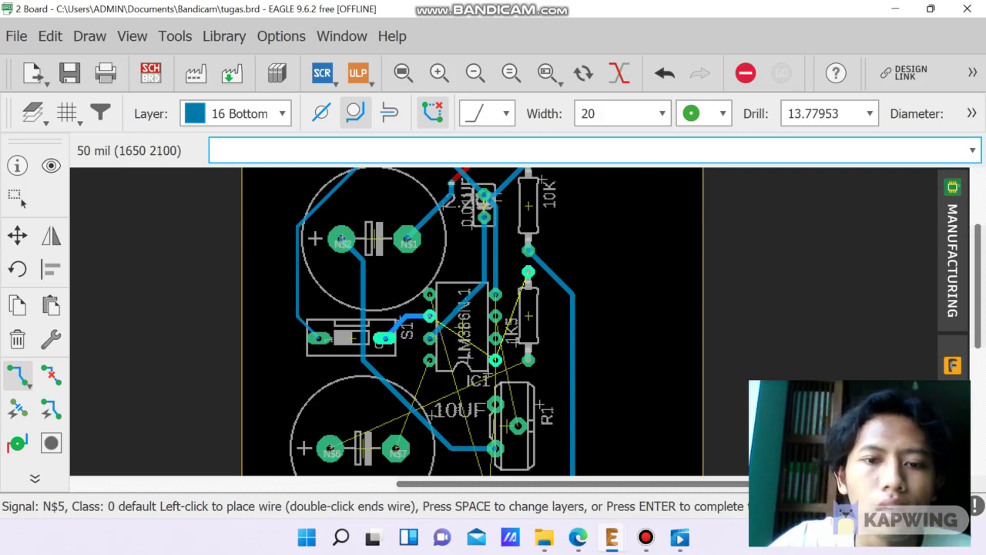
left_click(239, 113)
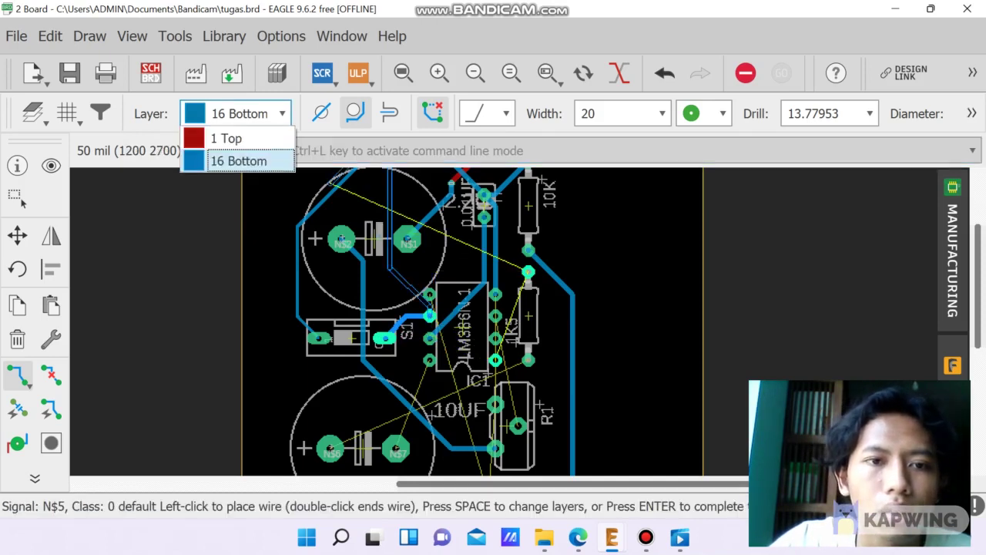
key("Escape")
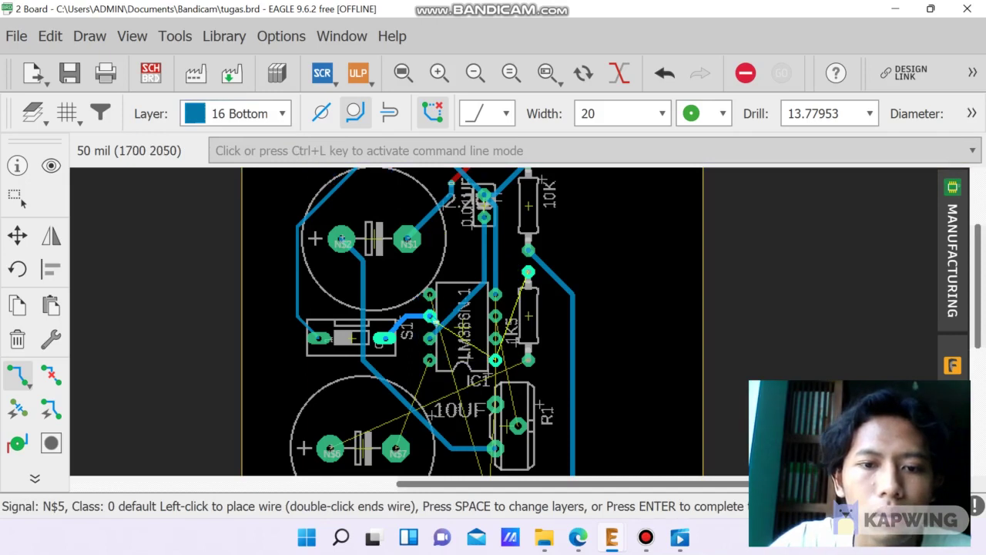
left_click(239, 113)
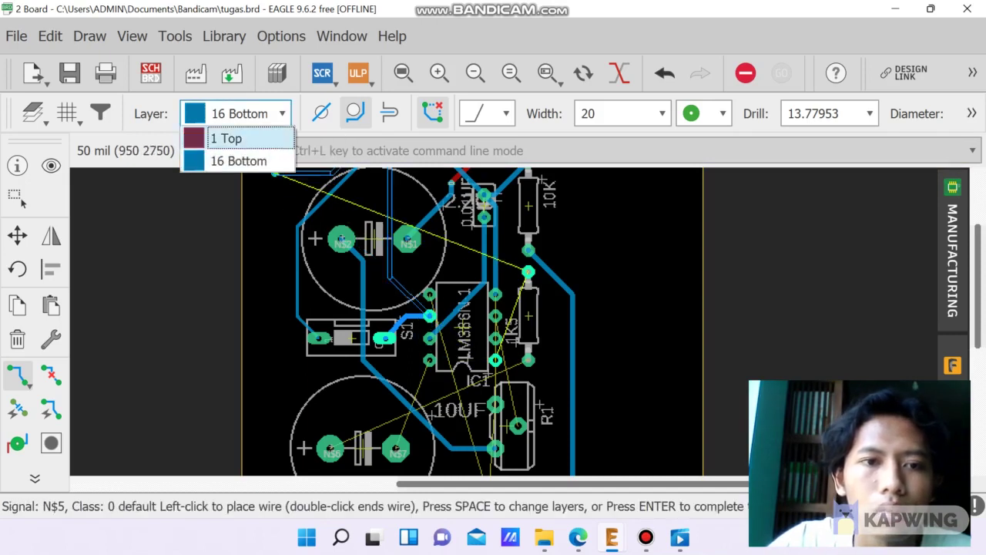
key("Escape")
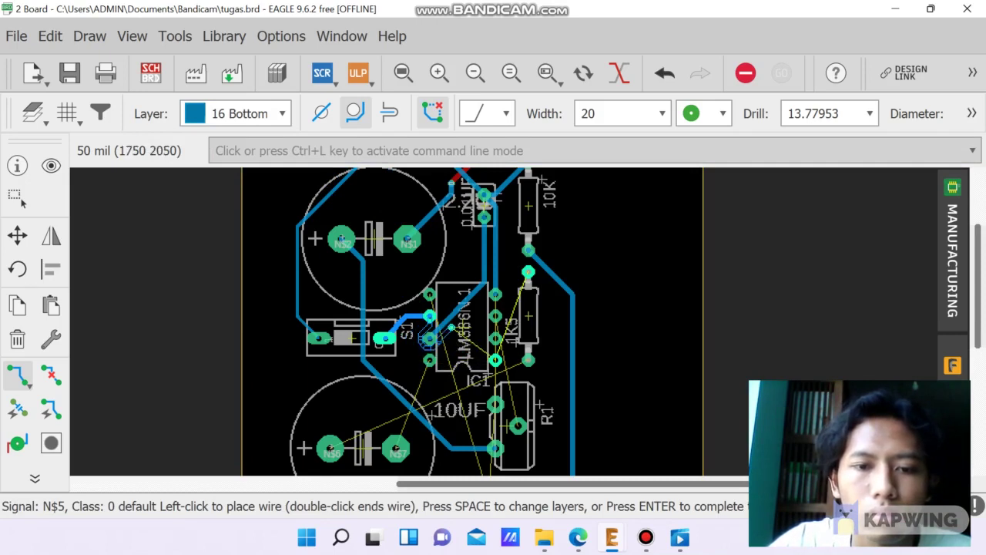
left_click(429, 316)
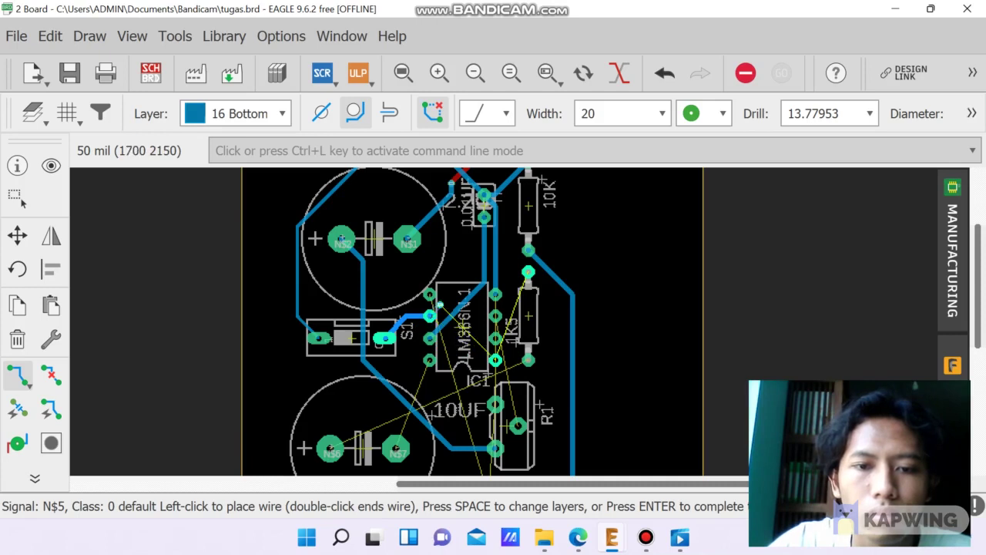
key("space")
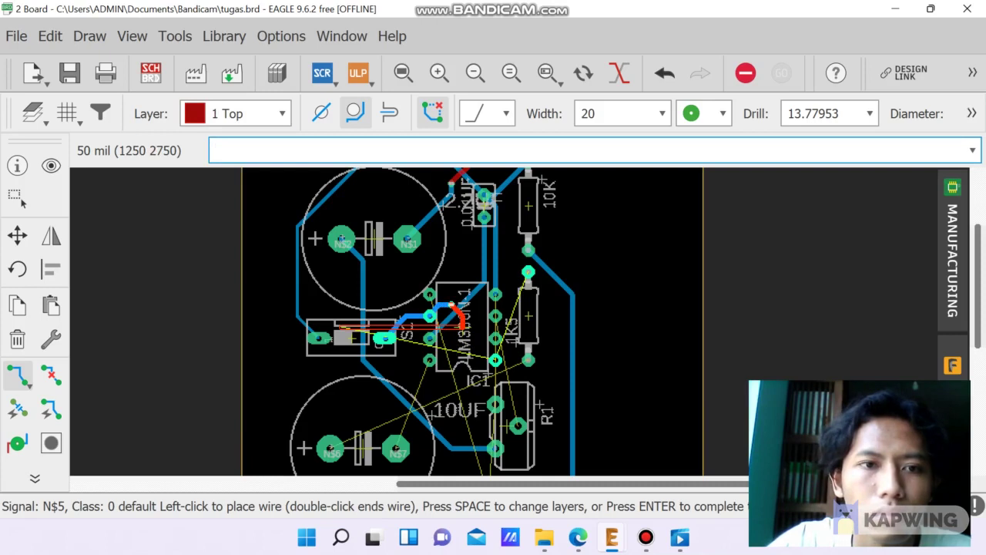
left_click(235, 113)
left_click(223, 136)
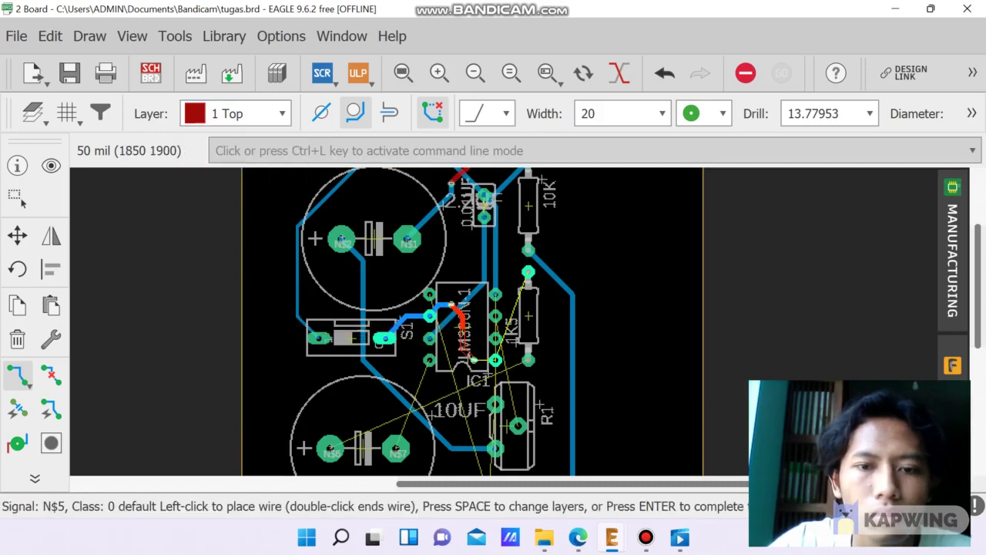
key("space")
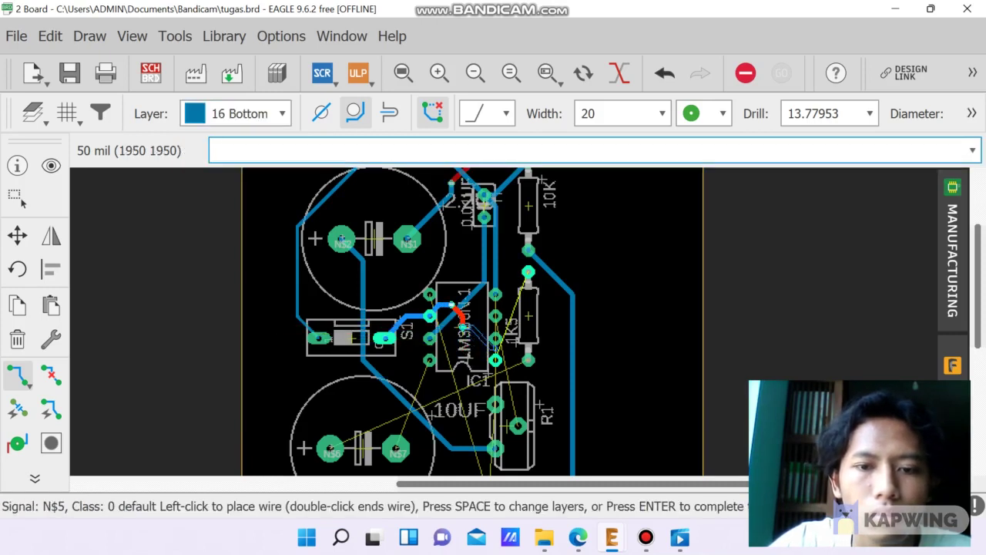
key("Escape")
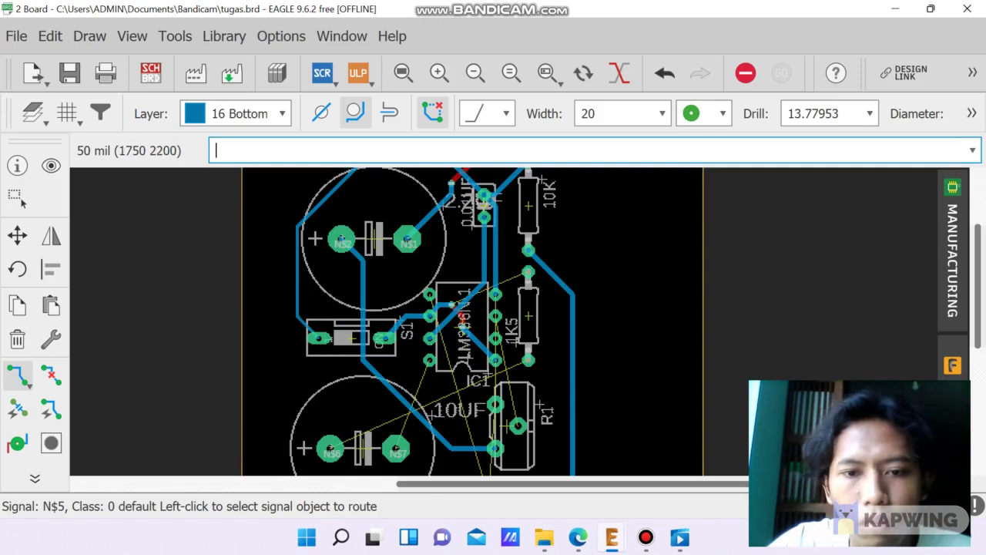
Route the upper via inside IC1 across the existing traces on 1 Top and on to the 1K5 resistor's upper pad on 16 Bottom
scroll(451, 300, "up", 2)
left_click(463, 312)
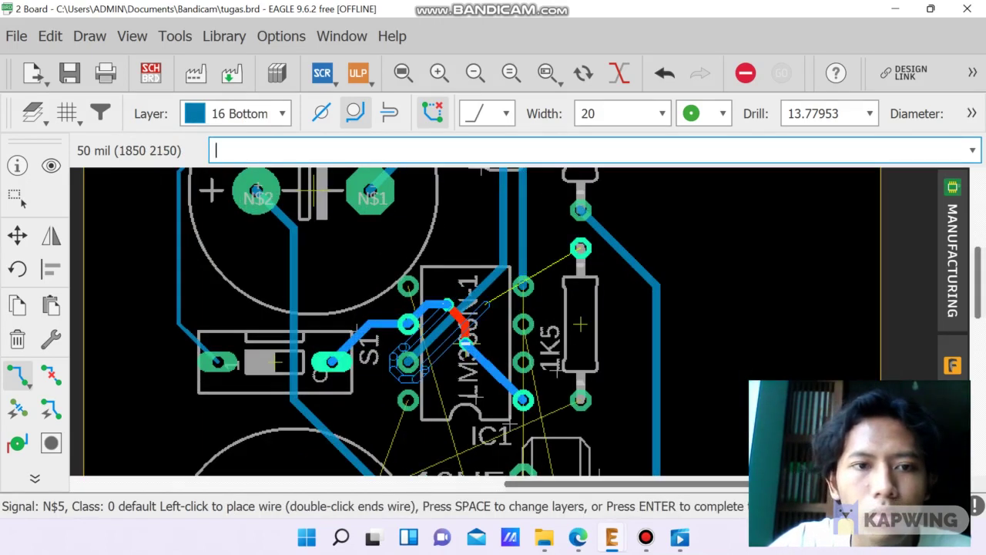
left_click(238, 114)
left_click(239, 113)
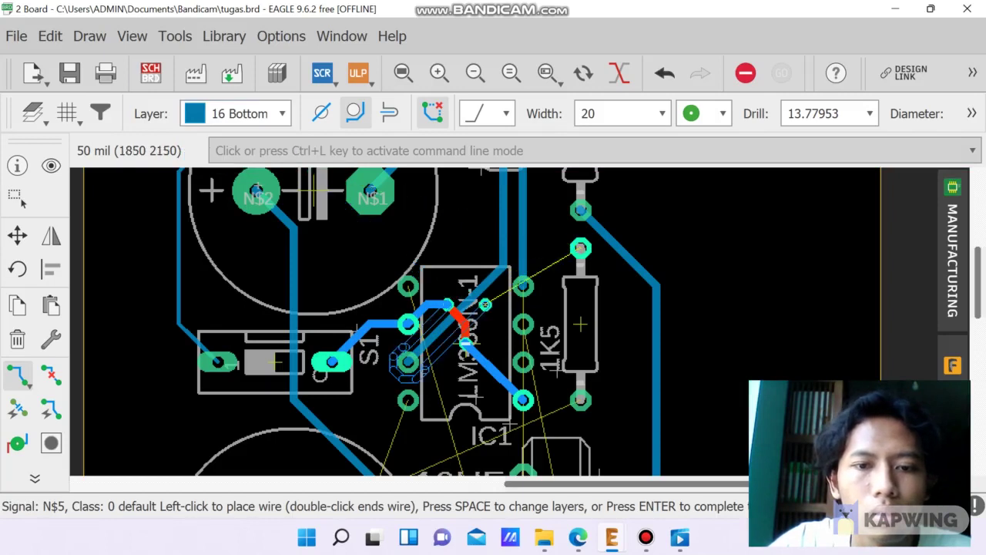
key("space")
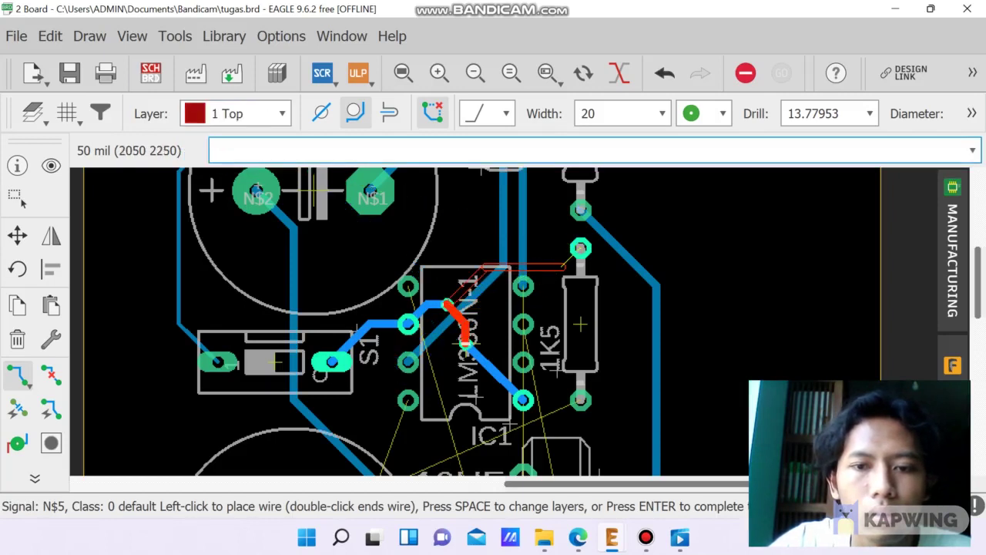
left_click(546, 266)
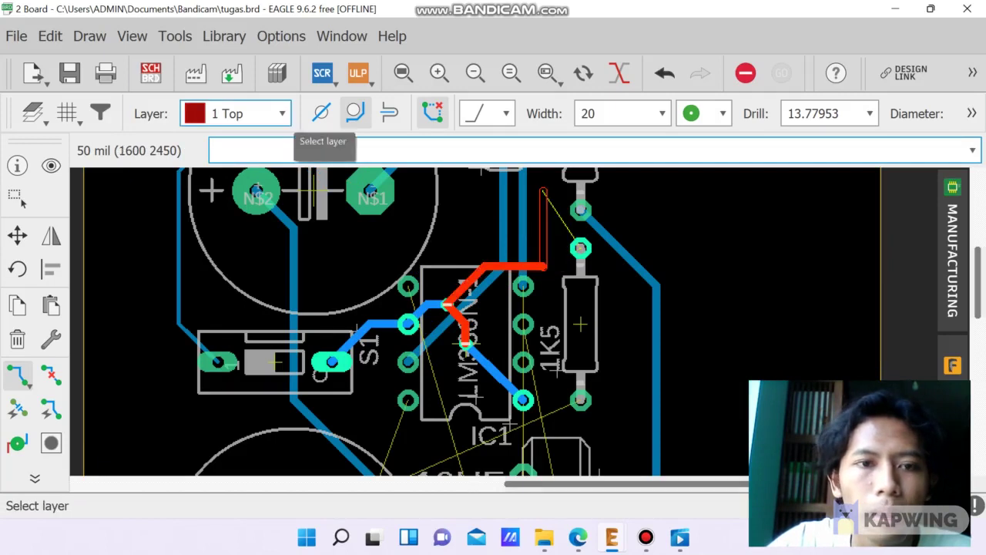
left_click(282, 114)
left_click(227, 137)
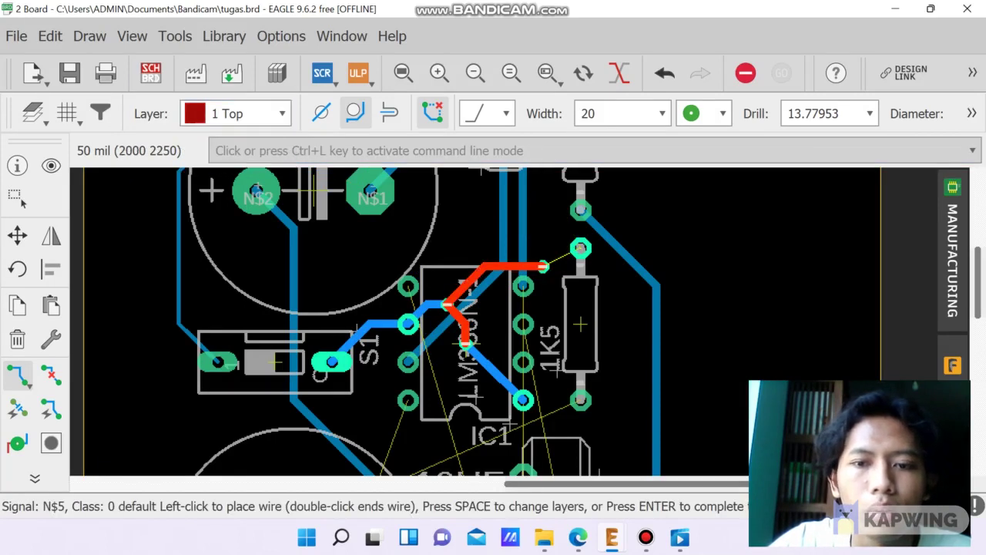
key("space")
left_click(580, 247)
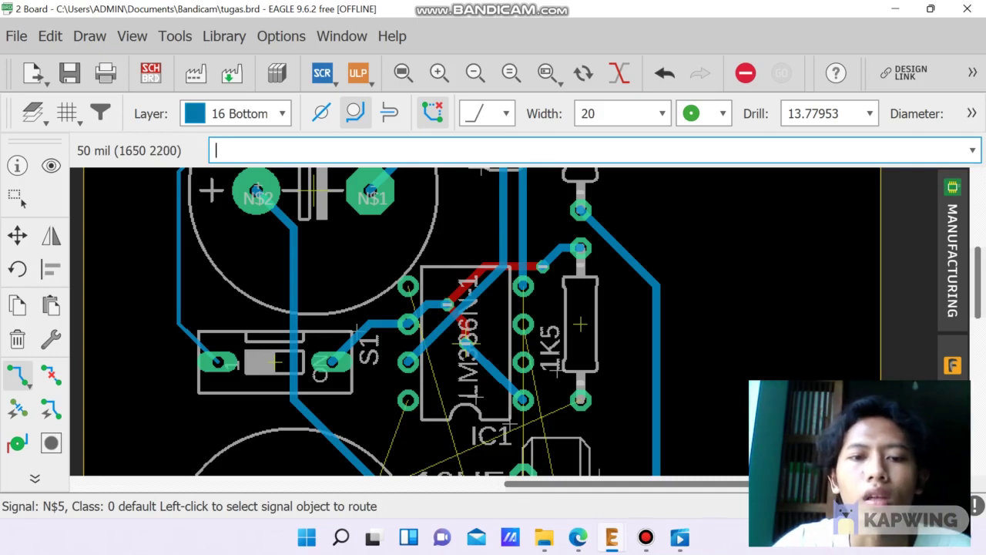
Route IC1's uppermost left pad down on 16 Bottom, crossing S1's trace on 1 Top to a point just right of S1
left_click(408, 286)
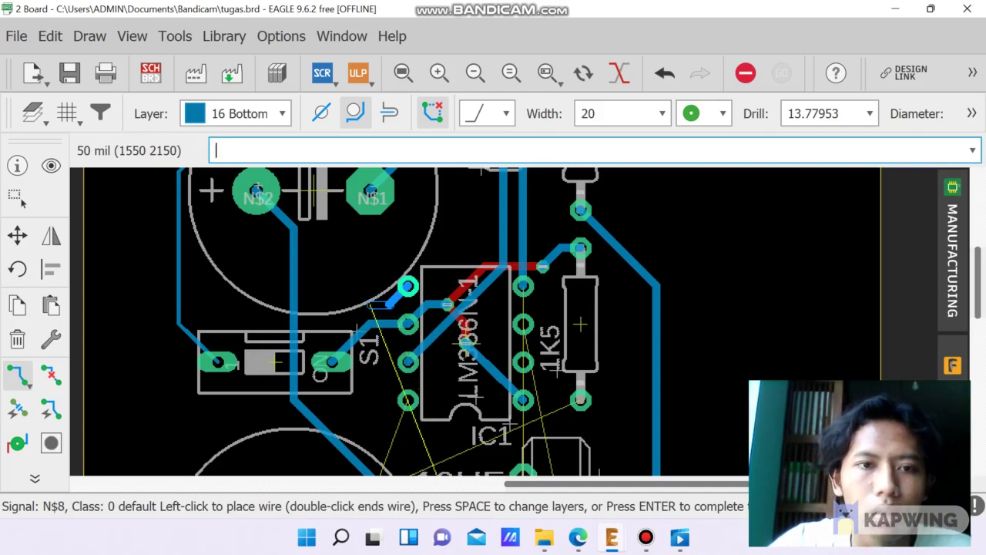
left_click(254, 113)
left_click(239, 160)
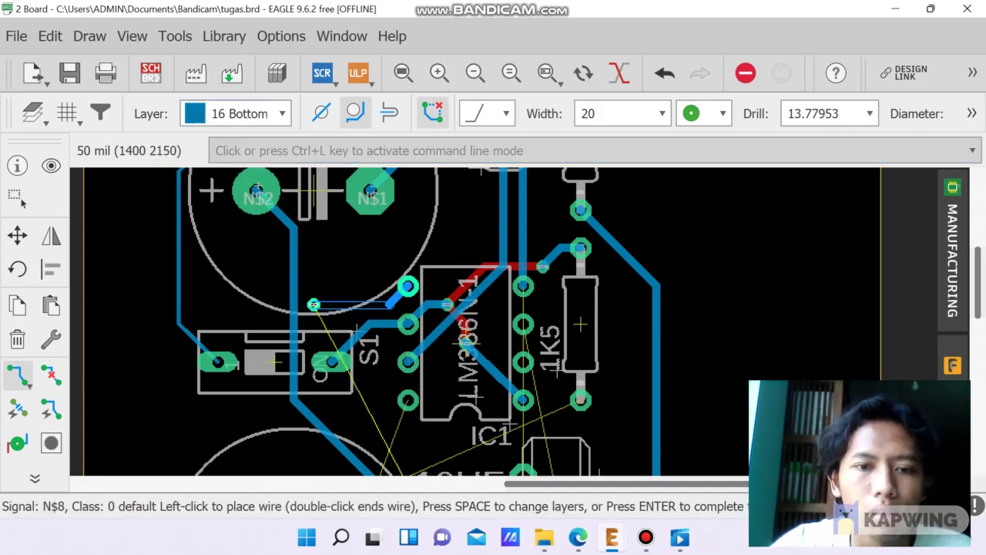
key("space")
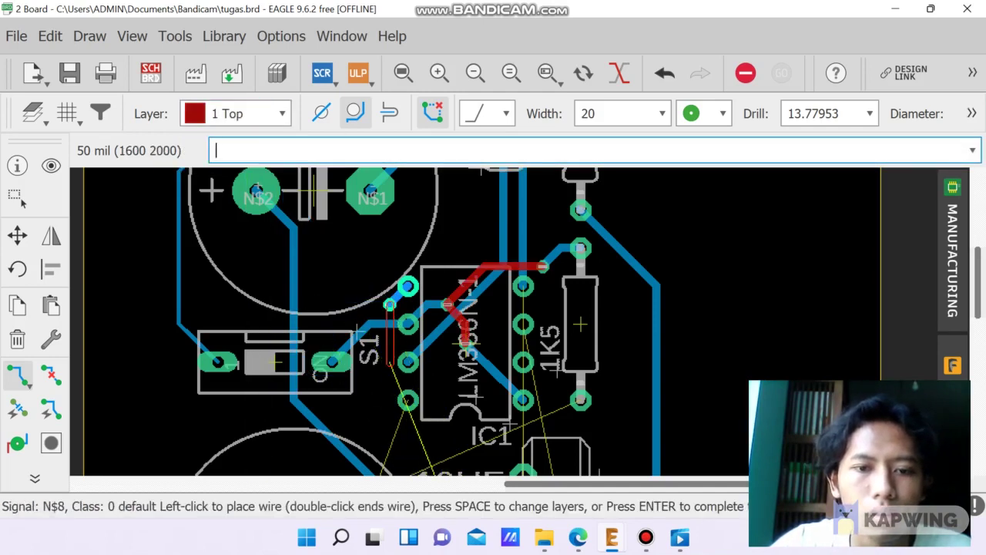
left_click(371, 360)
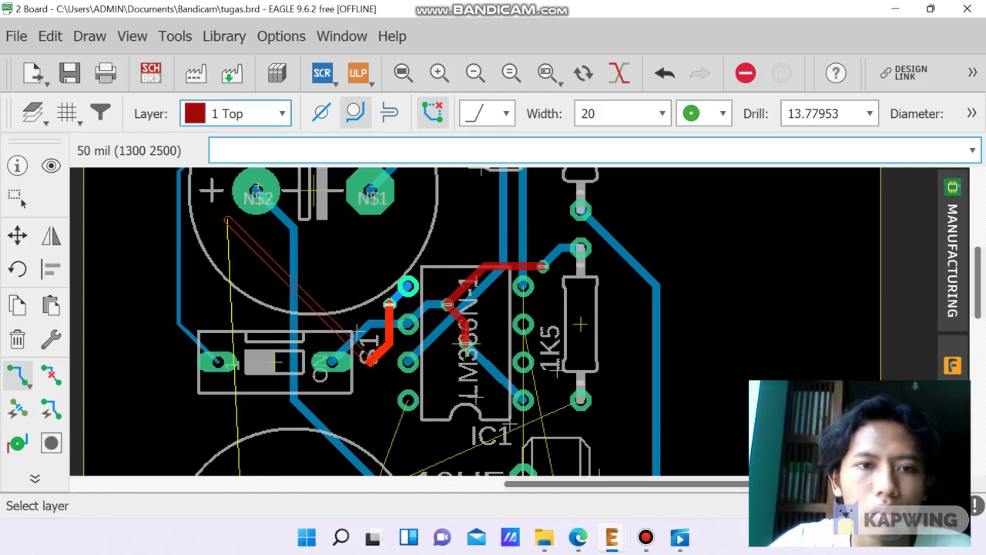
left_click(239, 113)
left_click(224, 136)
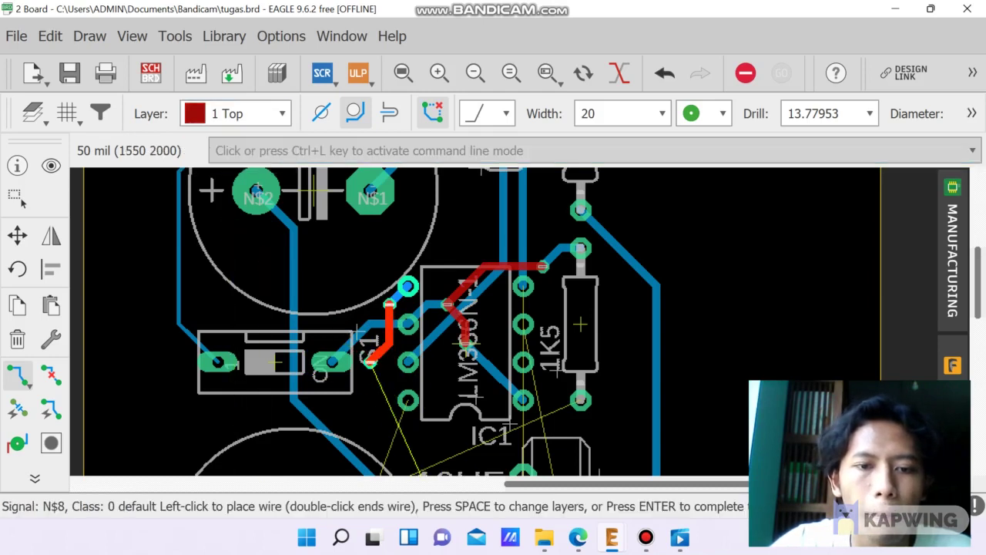
Continue this trace down on 16 Bottom, cross the traces left of R1 on 1 Top, and reach the 220UF capacitor's left pad on 16 Bottom
key("space")
scroll(371, 359, "down", 2)
scroll(372, 359, "down", 1)
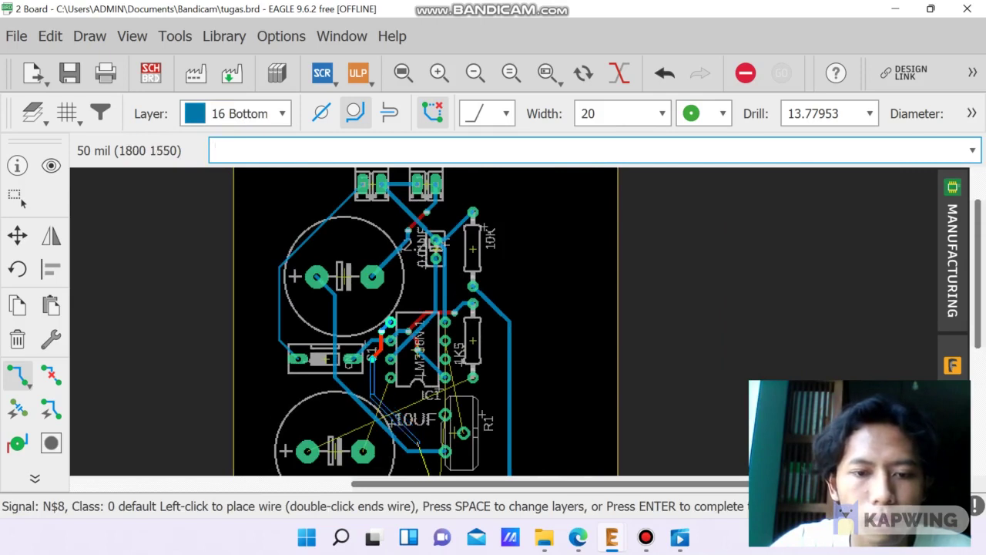
scroll(420, 451, "down", 3)
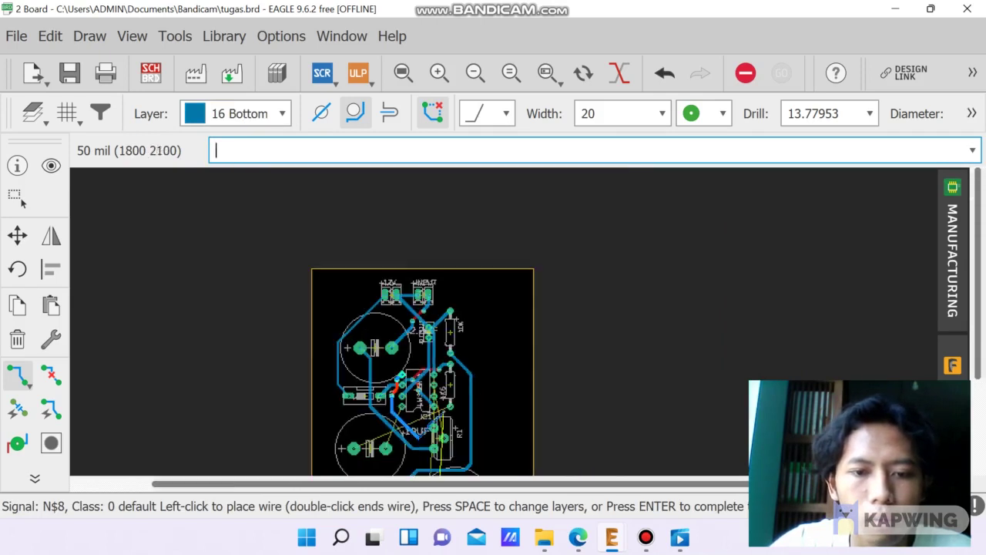
scroll(416, 439, "up", 2)
scroll(443, 385, "up", 3)
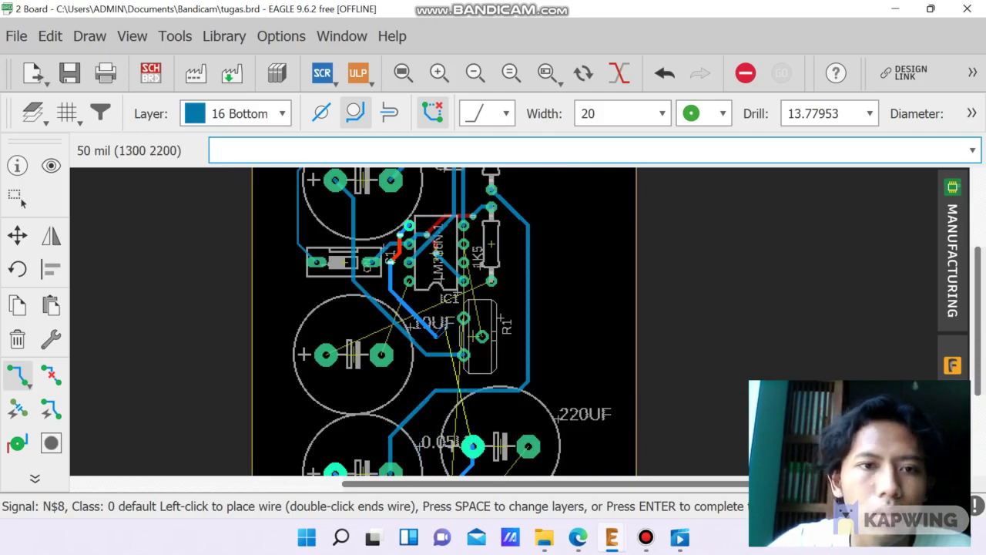
left_click(238, 113)
left_click(235, 129)
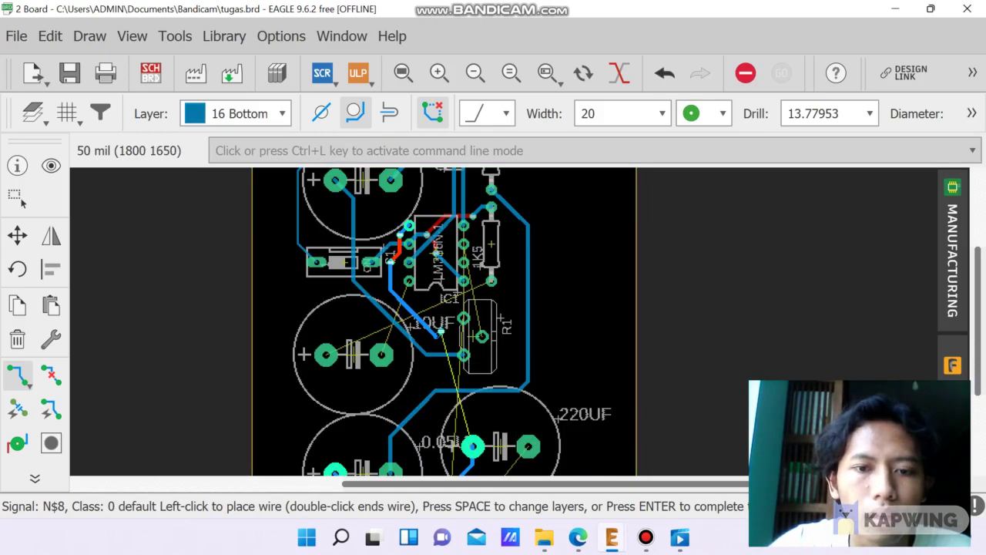
key("space")
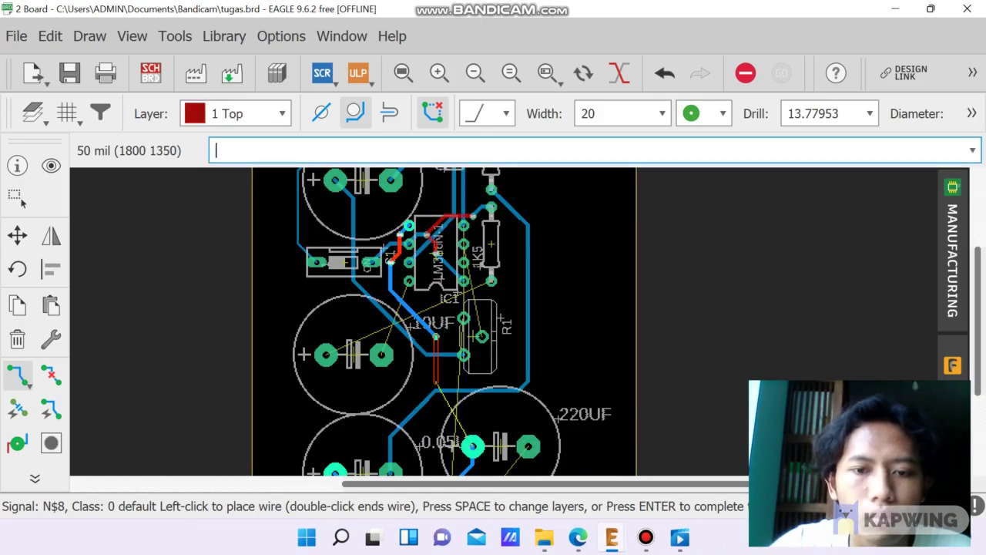
left_click(436, 410)
left_click(235, 114)
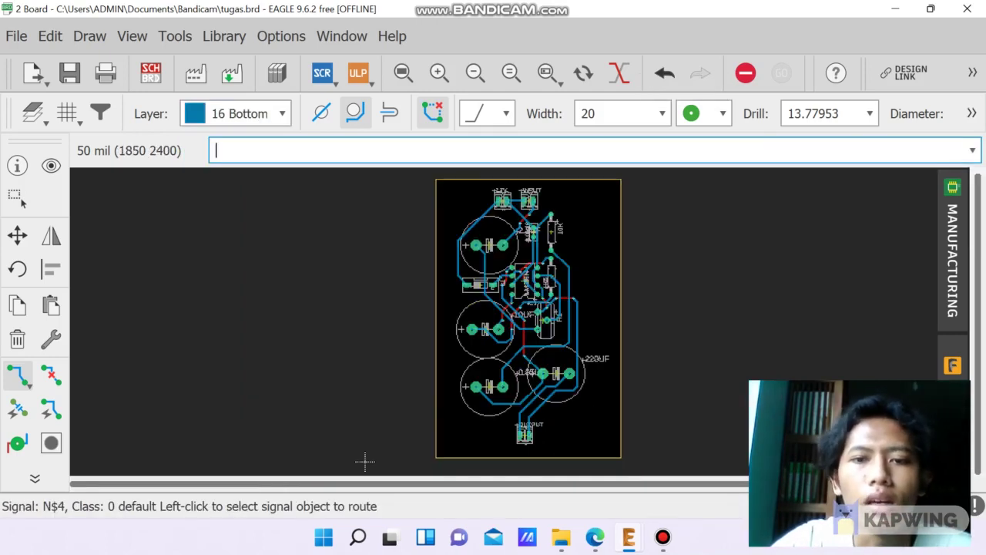
Examine the whole routed board for remaining airwires and check the traces around IC1 and the connectors
scroll(514, 197, "up", 2)
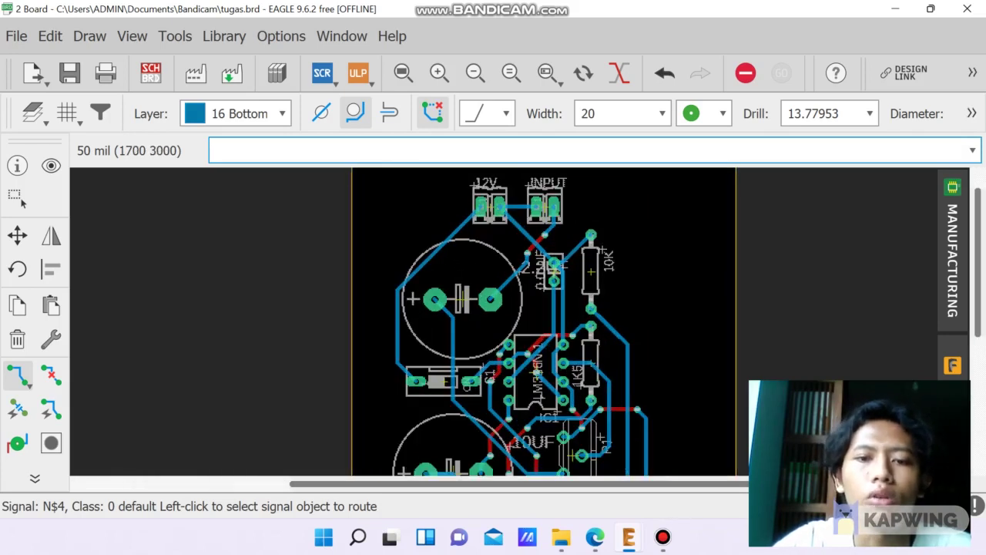
scroll(401, 420, "down", 2)
scroll(402, 420, "down", 1)
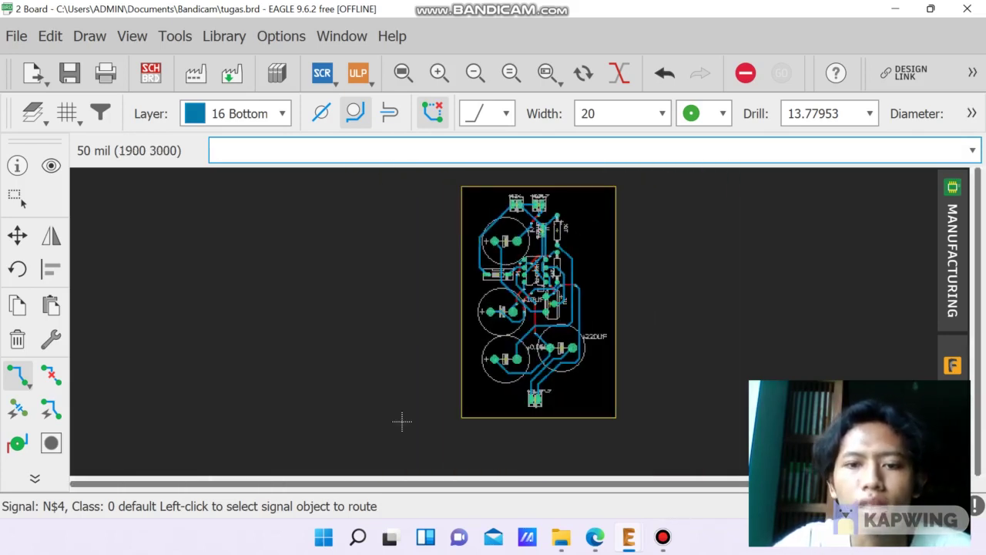
scroll(332, 469, "up", 1)
scroll(370, 447, "down", 2)
scroll(371, 452, "up", 1)
scroll(371, 453, "down", 1)
scroll(370, 452, "up", 1)
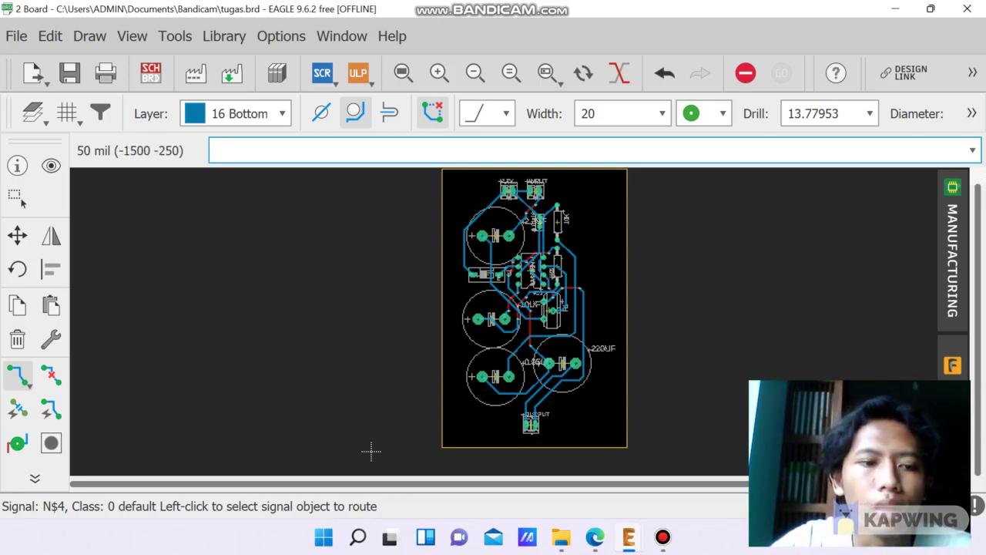
Draw a 16 Bottom polygon with width 20 from the board outline's upper-left corner through its upper-right, lower-right and lower-left corners
left_click(34, 478)
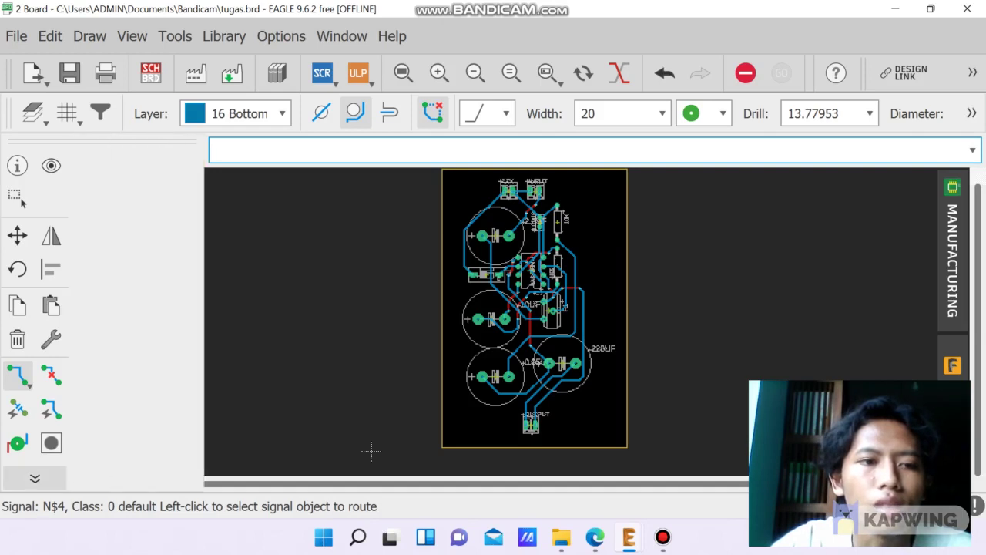
left_click(84, 165)
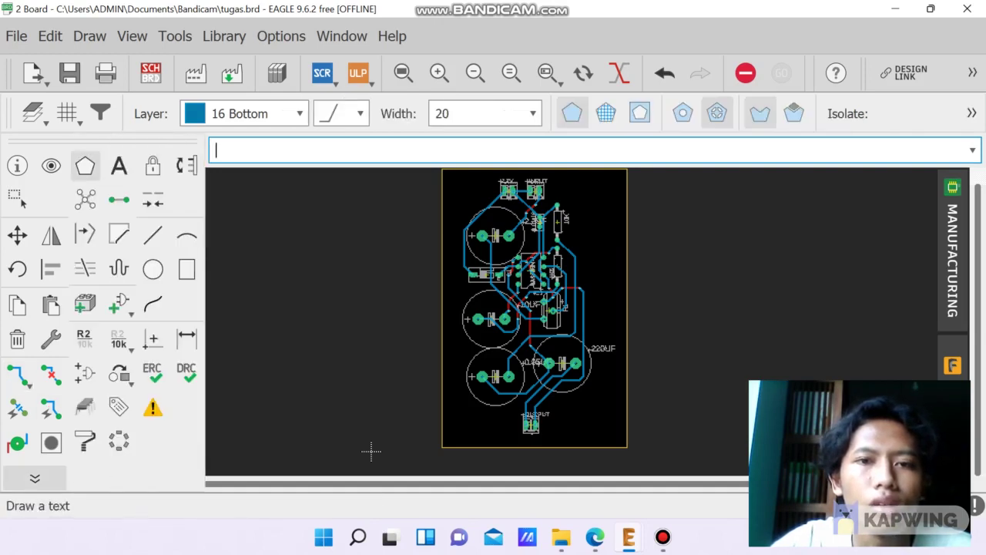
scroll(369, 445, "down", 1)
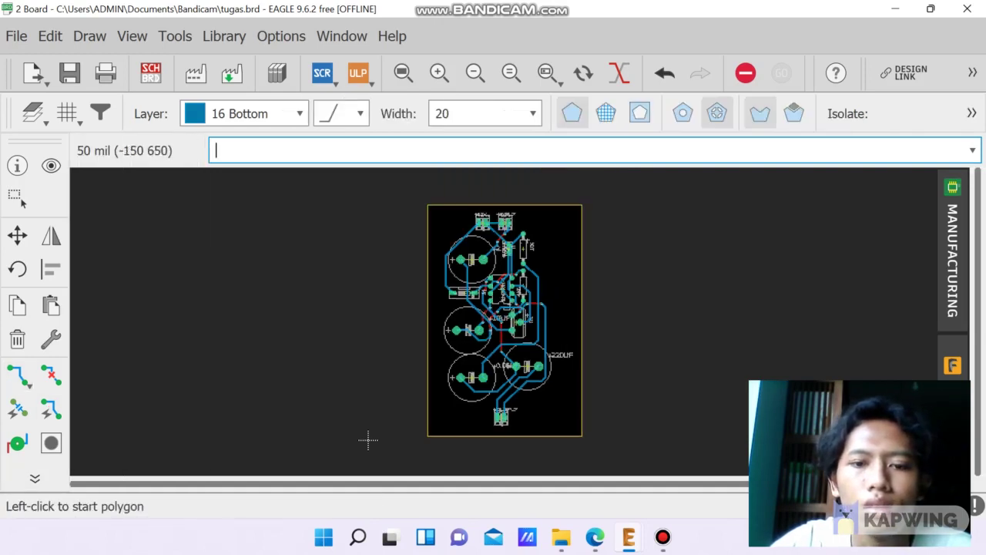
scroll(450, 197, "up", 3)
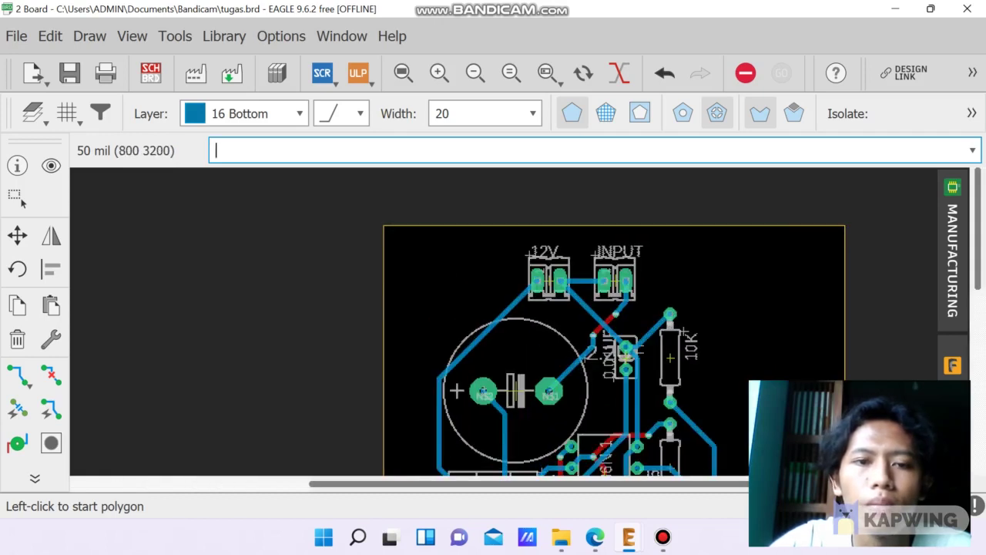
left_click(383, 226)
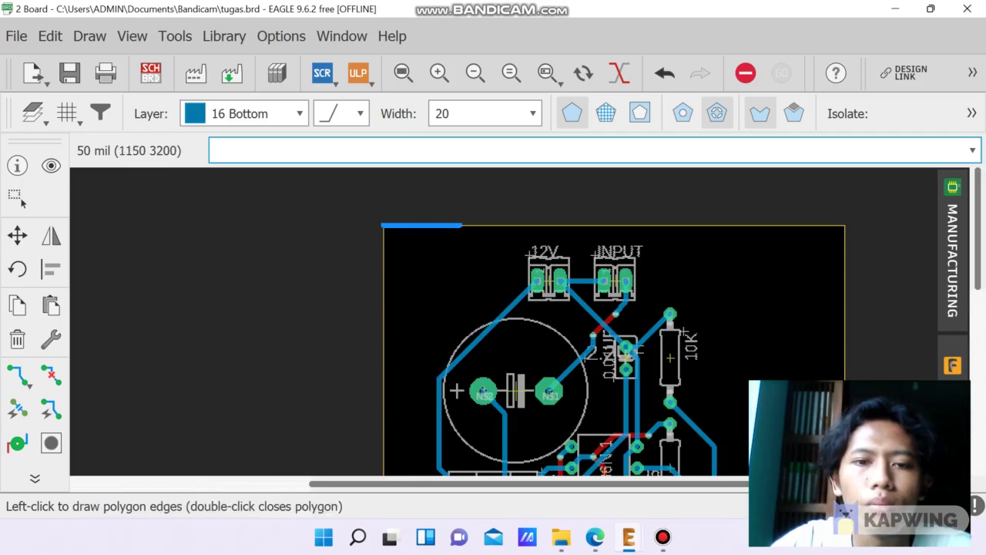
left_click(848, 226)
left_click(781, 283)
scroll(781, 283, "down", 4)
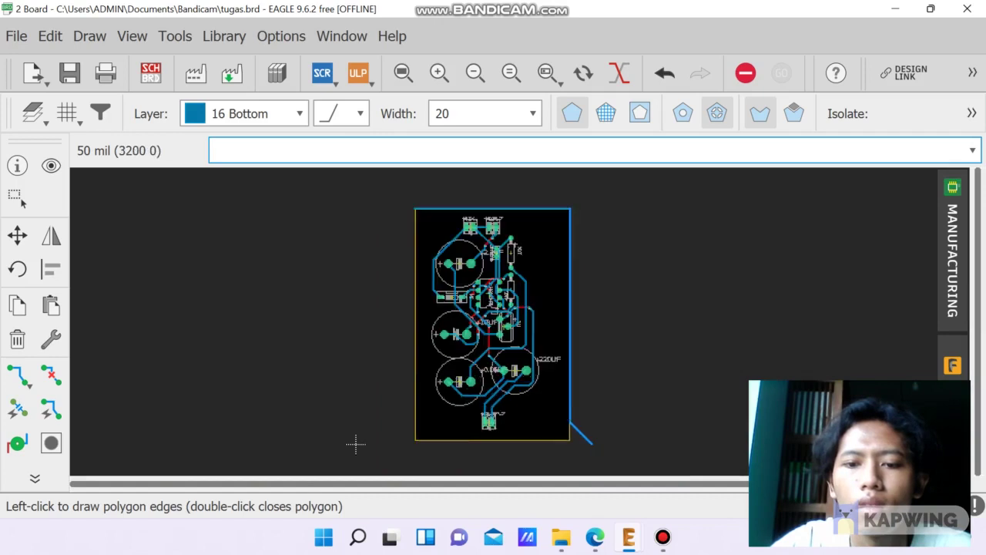
scroll(570, 436, "up", 4)
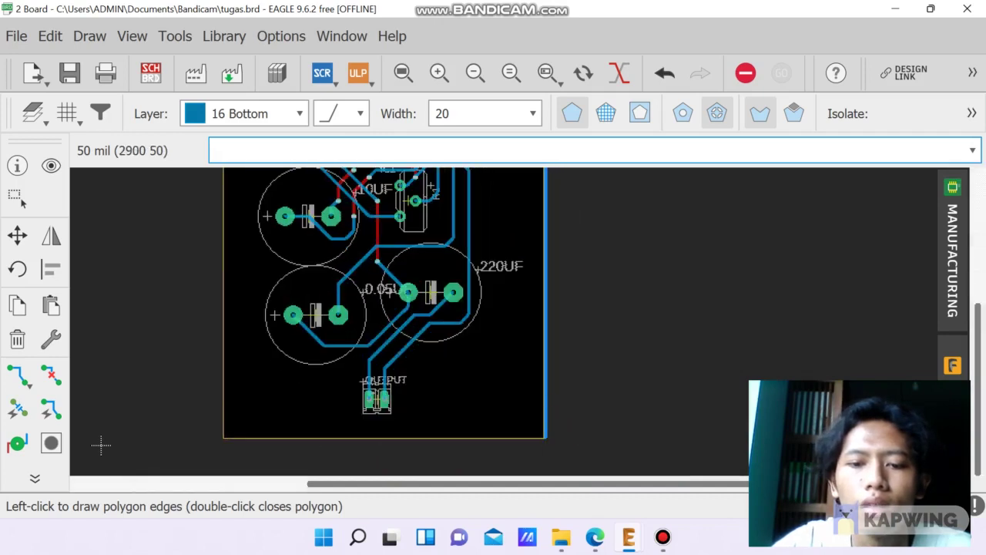
left_click(545, 438)
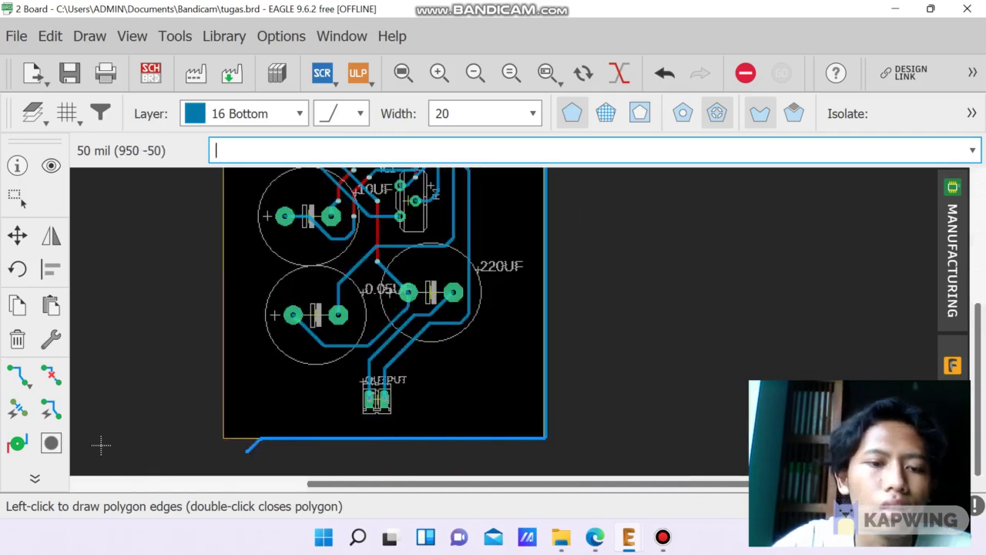
left_click(224, 437)
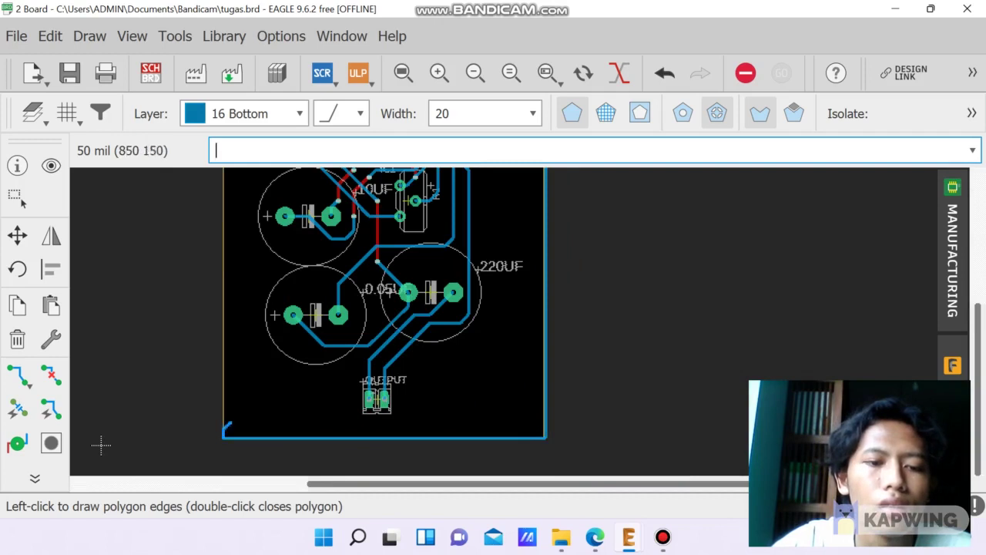
Close the polygon at the outline's upper-left corner and enter a personal name as its signal name
scroll(228, 430, "down", 5)
scroll(236, 267, "up", 3)
scroll(236, 267, "up", 5)
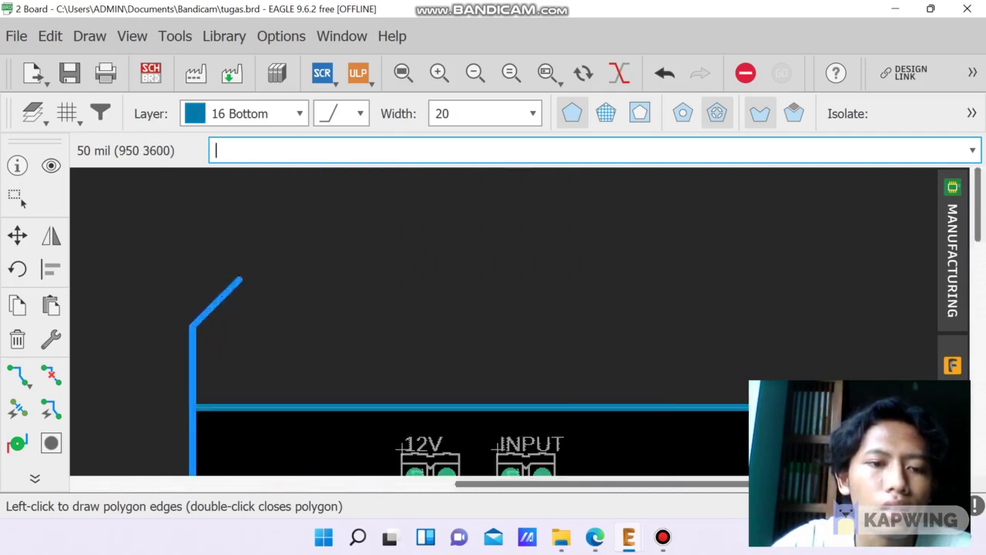
double_click(192, 408)
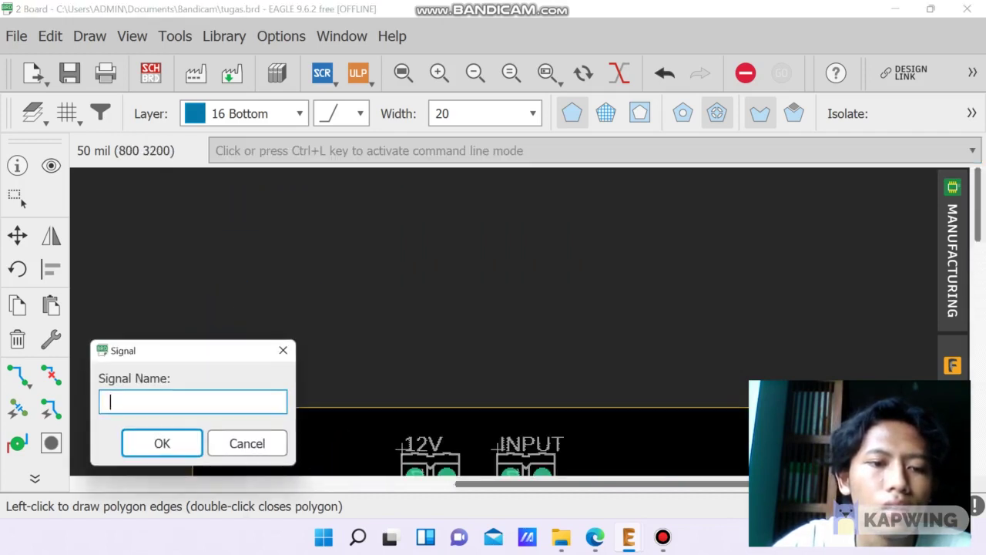
type("ARKA")
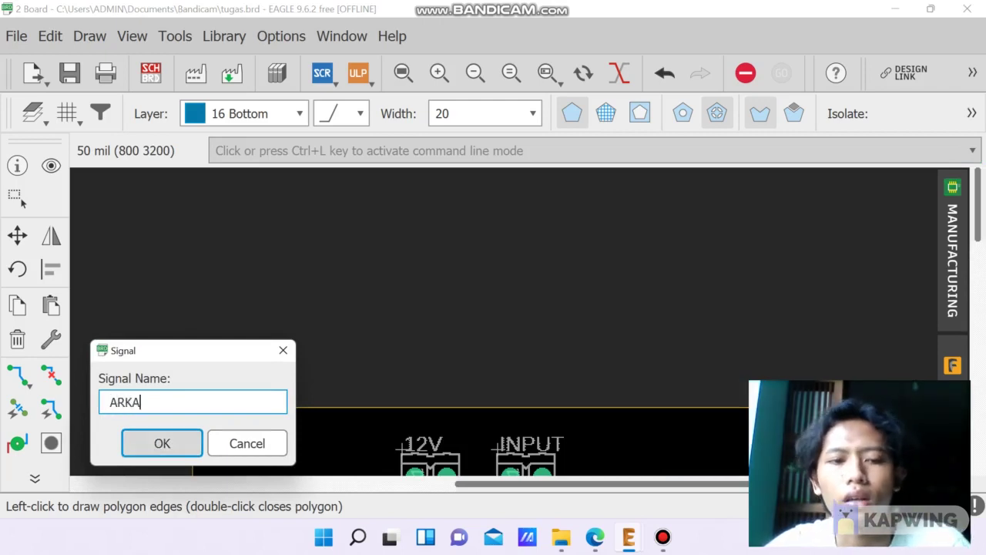
key("Return")
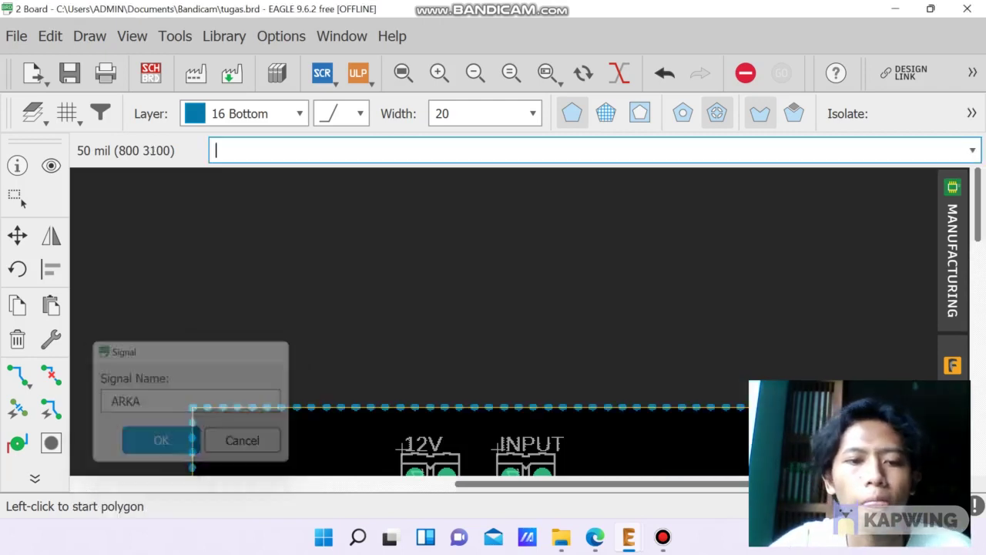
scroll(267, 426, "down", 8)
scroll(274, 408, "down", 1)
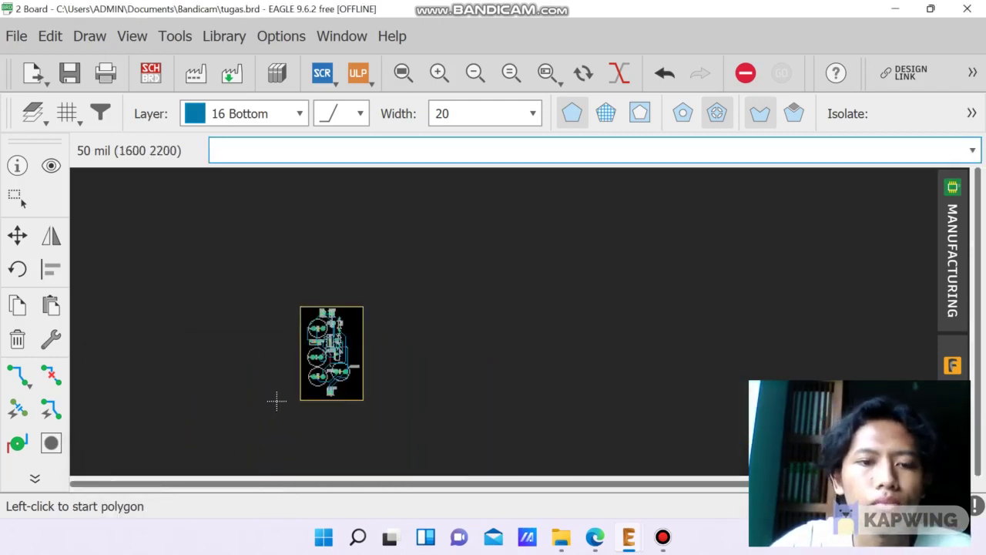
scroll(276, 406, "up", 5)
scroll(280, 405, "down", 2)
scroll(262, 405, "up", 1)
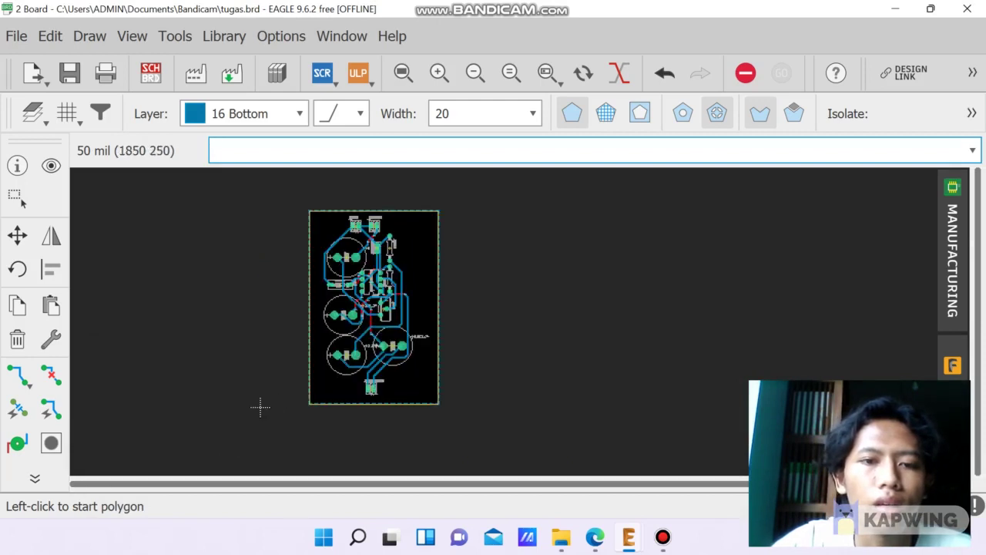
Run Ratsnest to fill the 16 Bottom polygon with copper and inspect the fill around IC1 and its traces
left_click(35, 477)
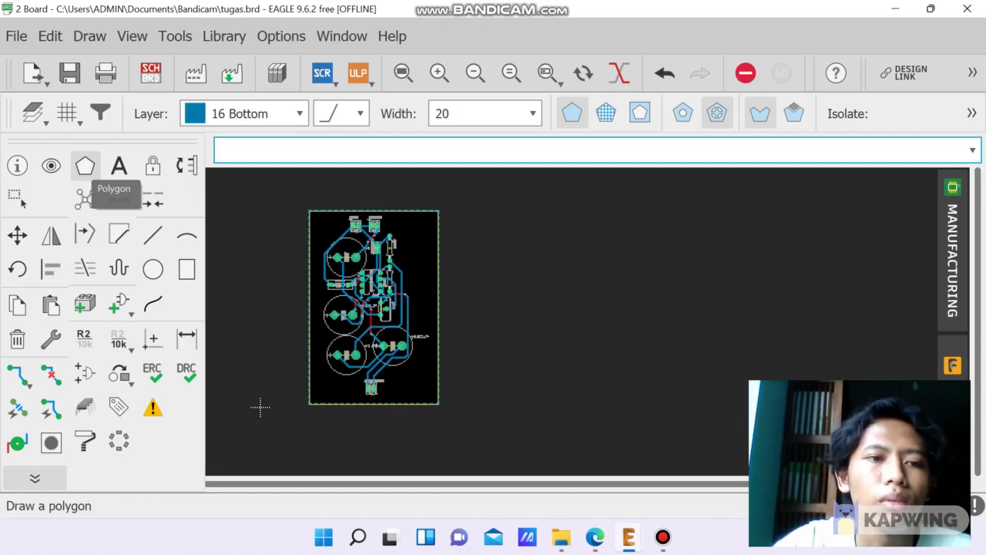
left_click(85, 165)
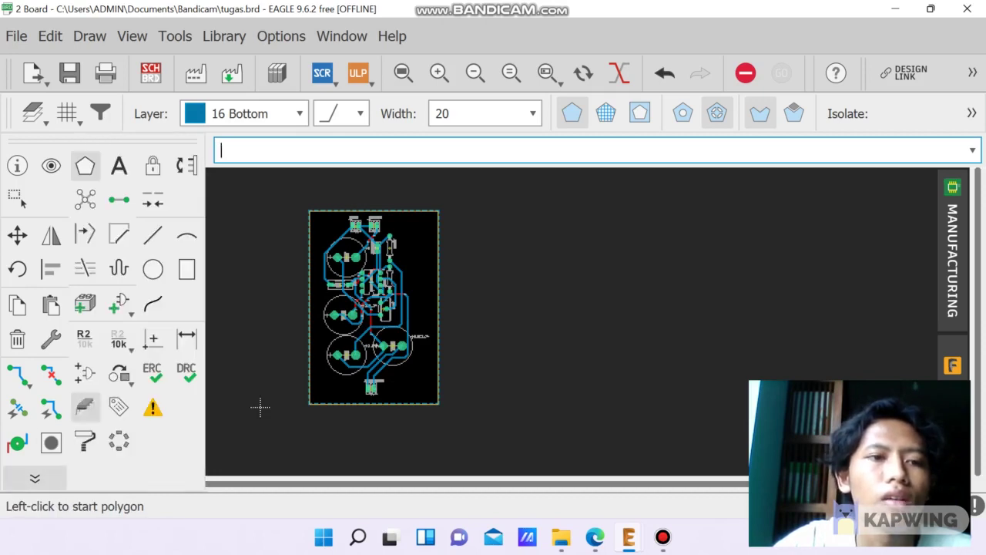
left_click(84, 199)
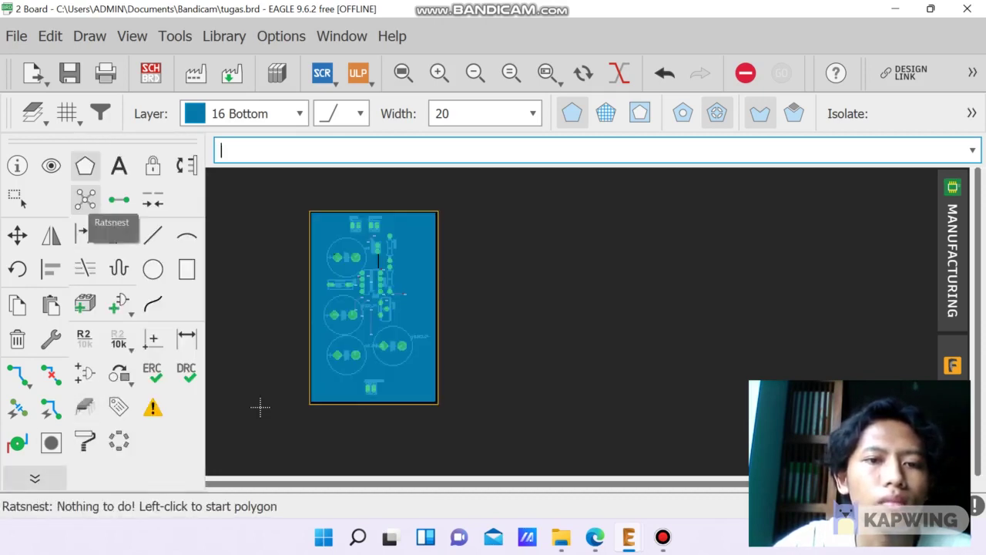
scroll(208, 467, "up", 2)
scroll(405, 280, "up", 4)
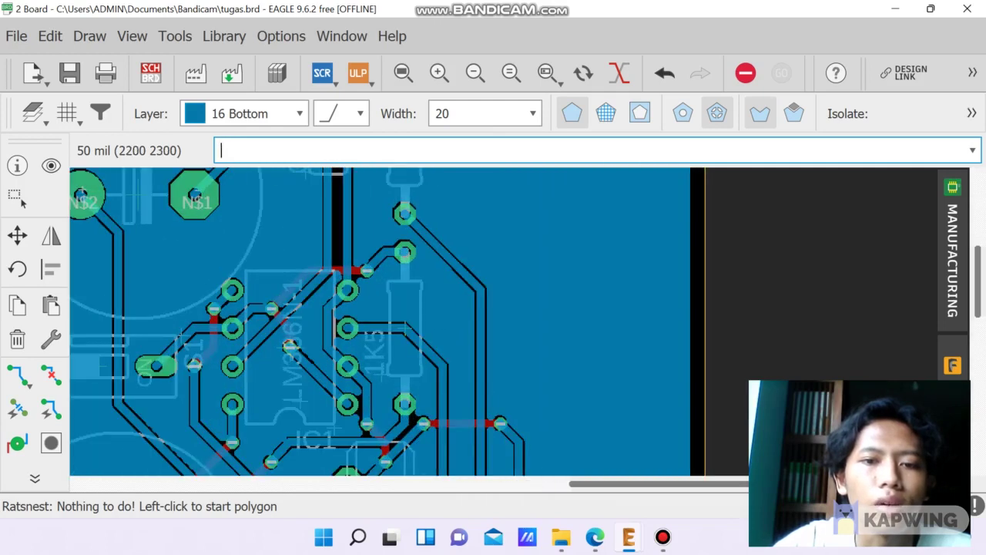
scroll(385, 308, "down", 3)
scroll(370, 370, "up", 1)
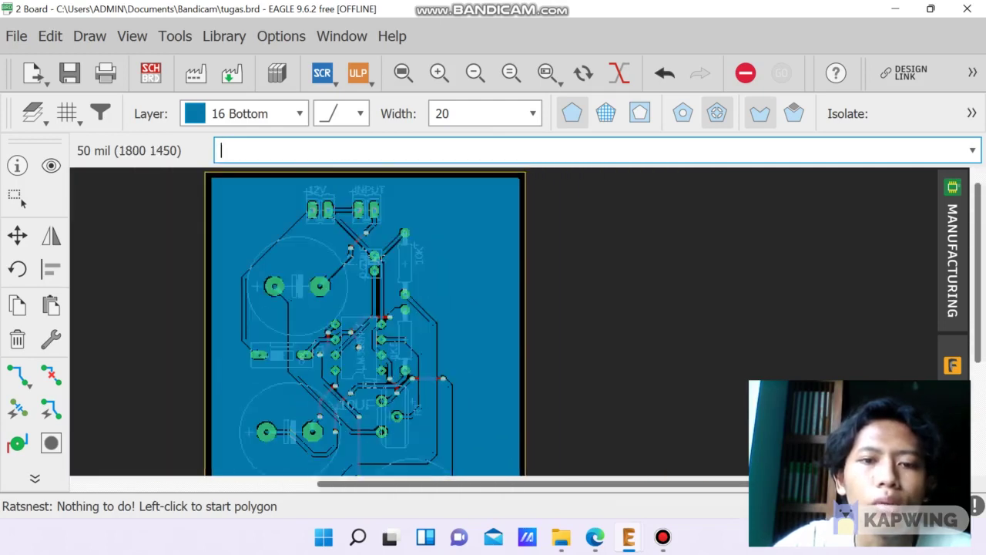
scroll(249, 447, "down", 2)
scroll(249, 446, "up", 1)
scroll(249, 447, "down", 2)
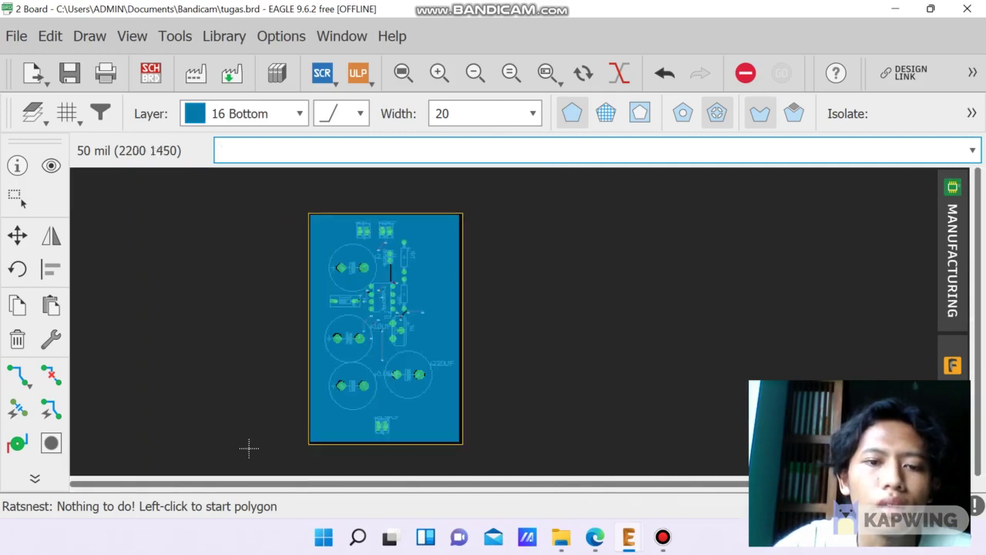
Open the DRC clearance rules and set the Different Signals wire-to-wire clearance to 60mil
left_click(34, 477)
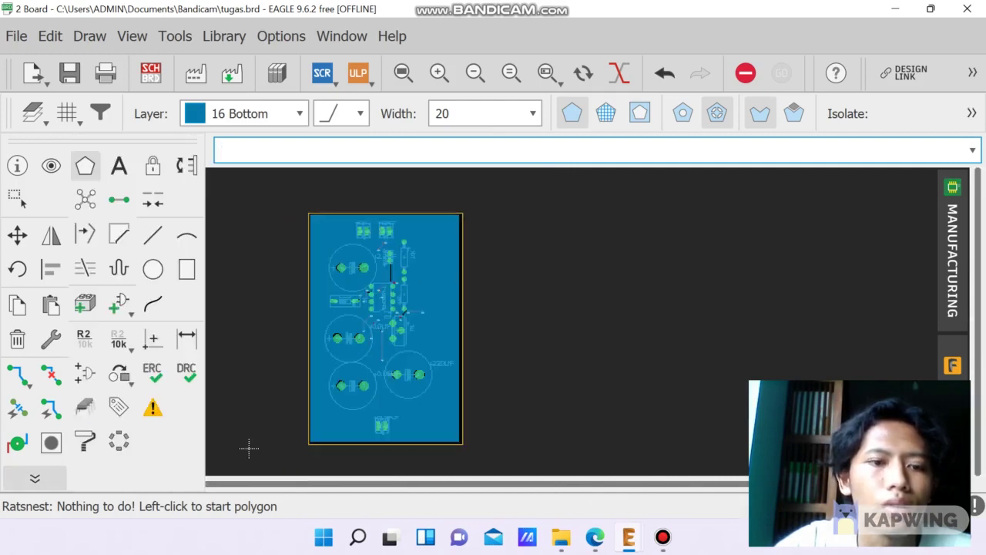
left_click(186, 373)
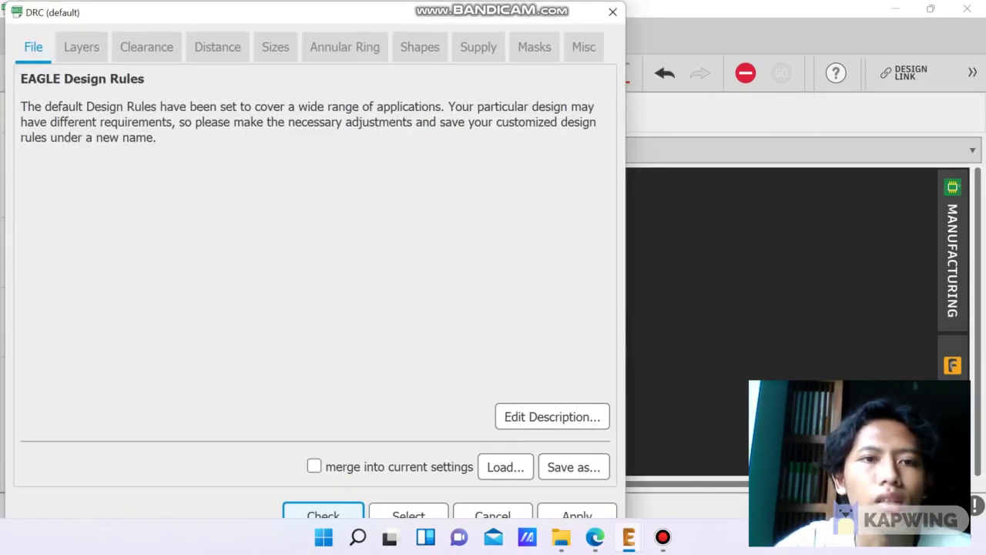
left_click(147, 47)
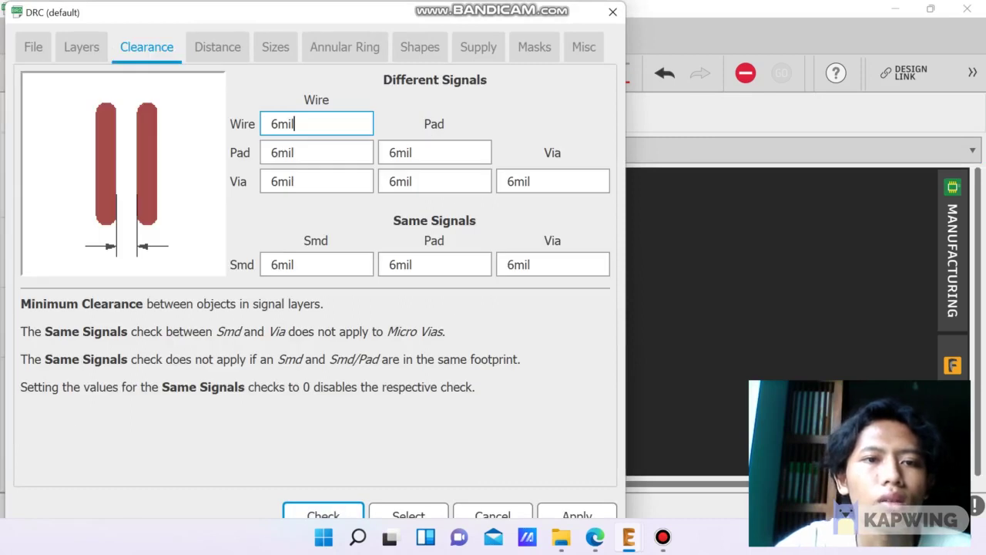
key("shift+Right")
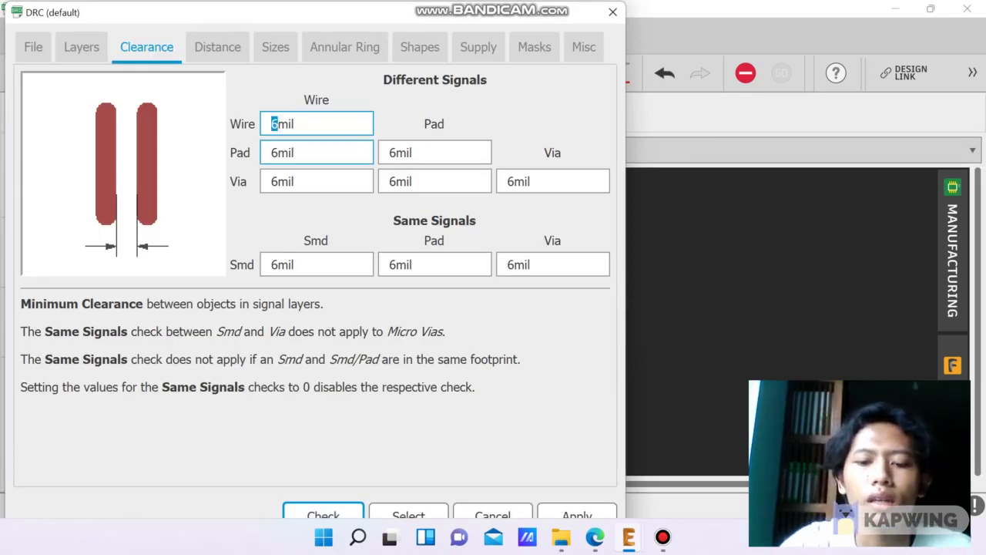
type("60")
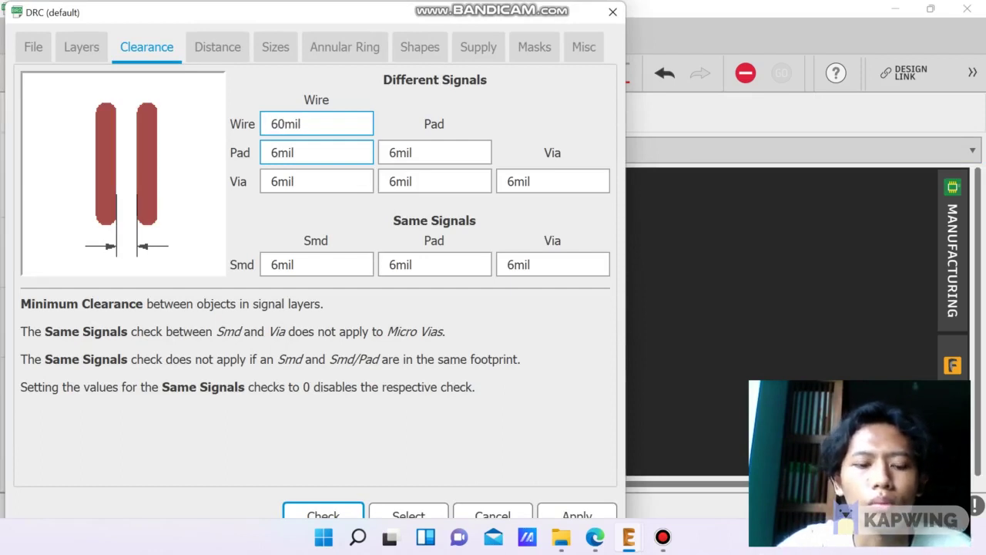
key("End")
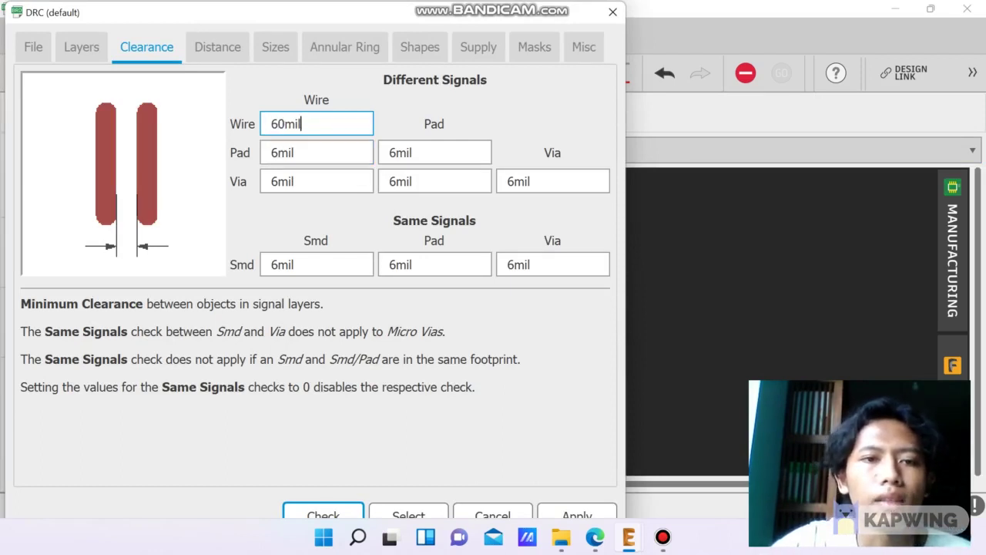
Copy the 60mil value into the remaining Different Signals clearances between wires, pads and vias
key("shift+Home")
key("ctrl+c")
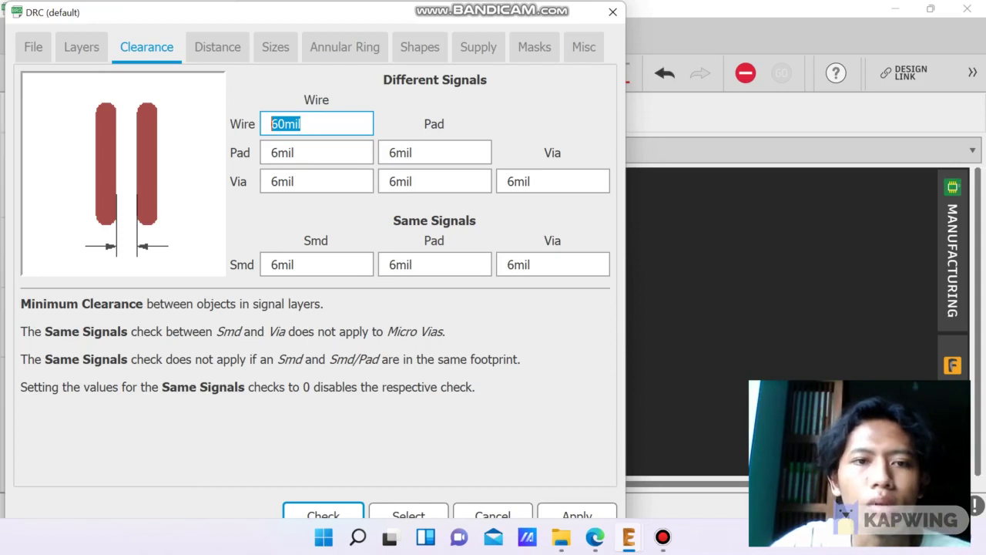
key("Tab")
key("ctrl+v")
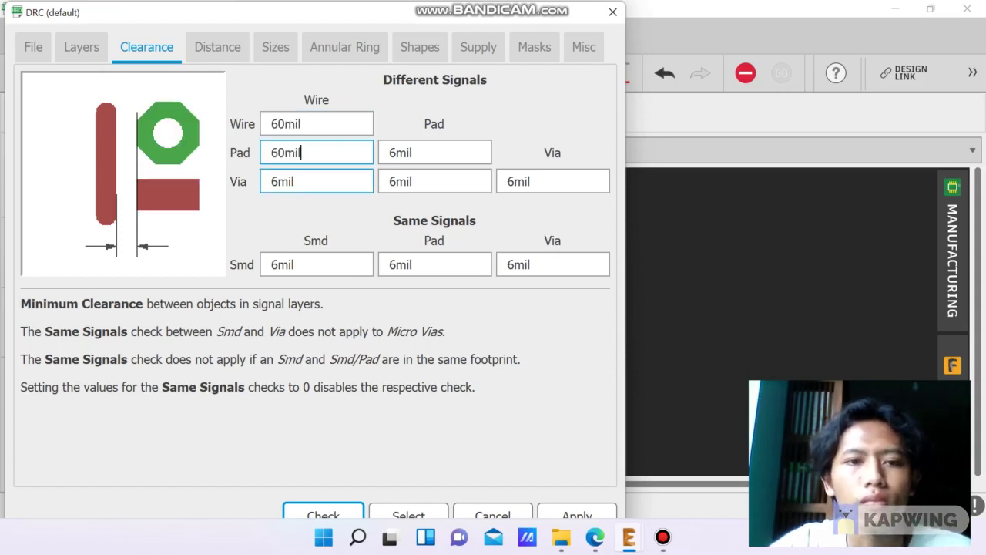
key("Tab")
key("ctrl+v")
key("Tab")
key("ctrl+v")
key("Tab")
key("ctrl+v")
key("Tab")
key("ctrl+v")
Set the Same Signals Smd clearances for via, pad and Smd to 60mil, apply the design rules and check the board
key("Tab")
key("ctrl+v")
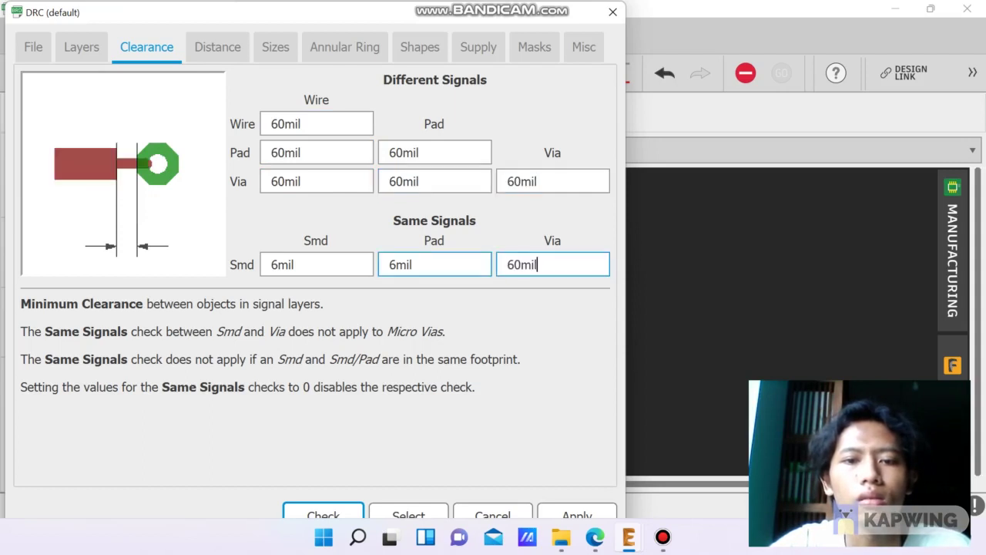
key("shift+Tab")
key("ctrl+v")
key("shift+Tab")
key("ctrl+v")
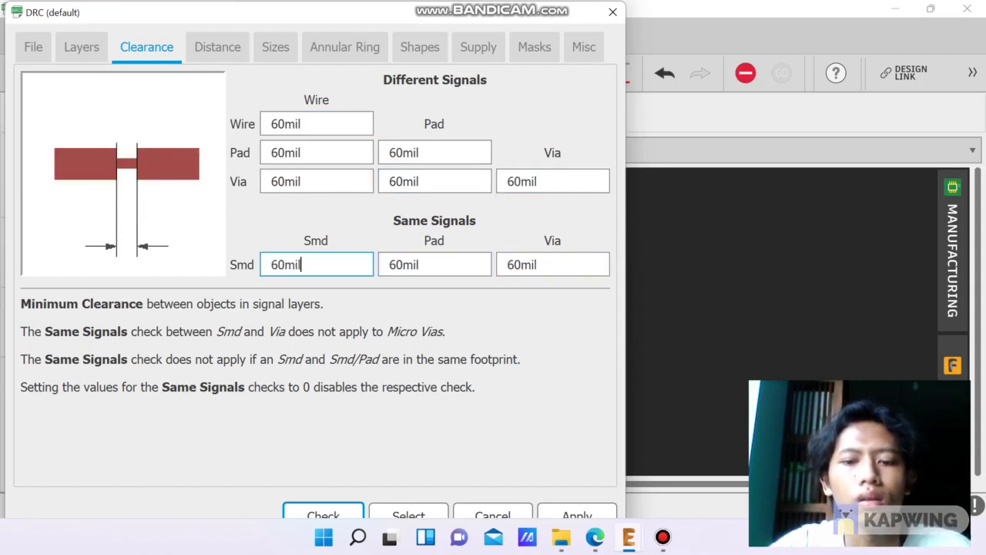
left_click(577, 513)
left_click(493, 514)
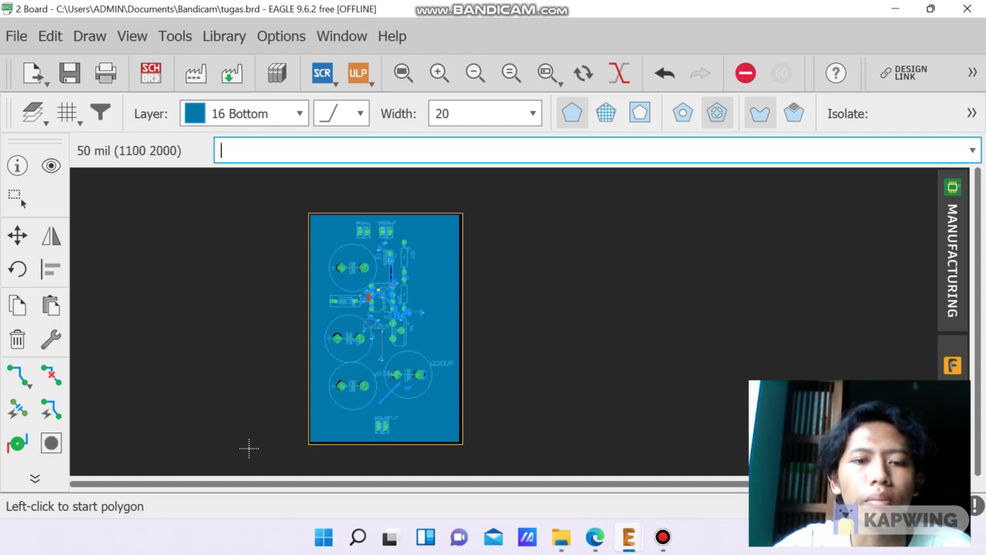
Rerun Ratsnest to refill the bottom polygon with the new clearances and inspect the gaps around the traces and pads
scroll(248, 447, "up", 3)
scroll(255, 449, "down", 3)
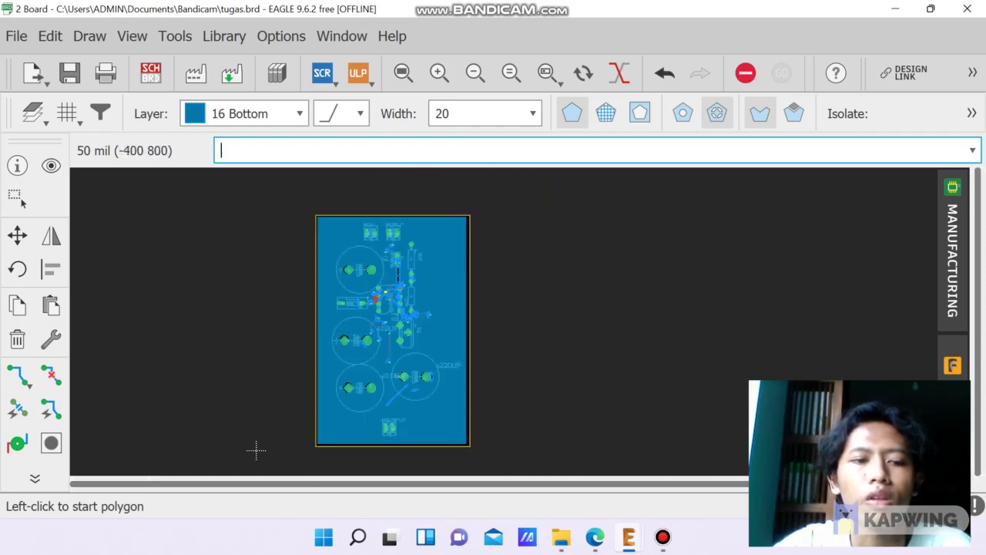
left_click(35, 478)
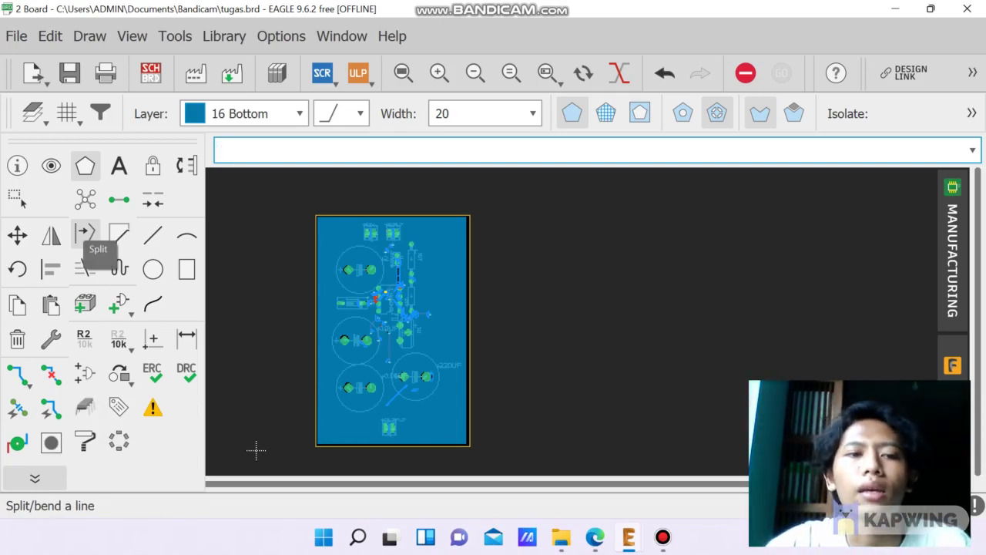
left_click(85, 200)
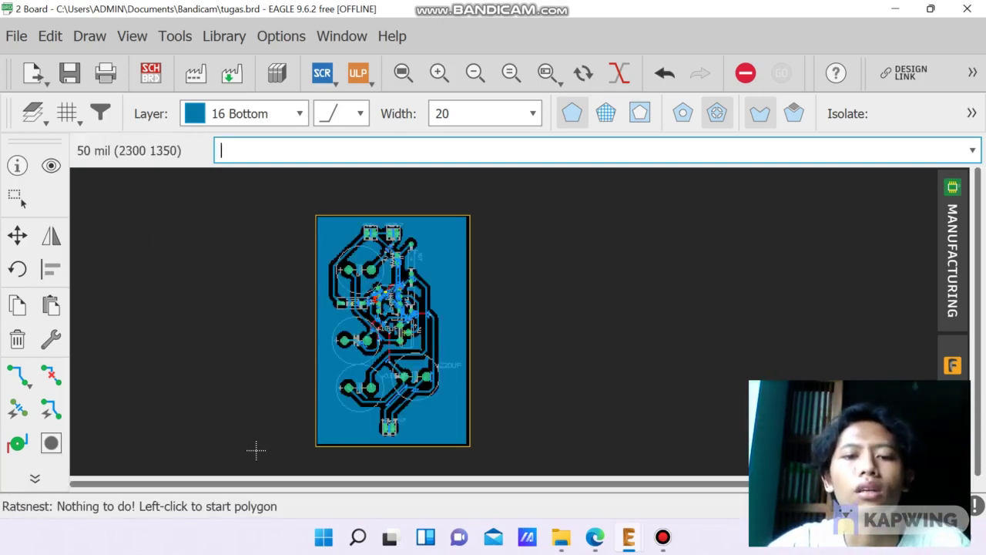
scroll(291, 339, "up", 3)
scroll(304, 340, "up", 2)
scroll(304, 341, "down", 2)
scroll(255, 452, "down", 2)
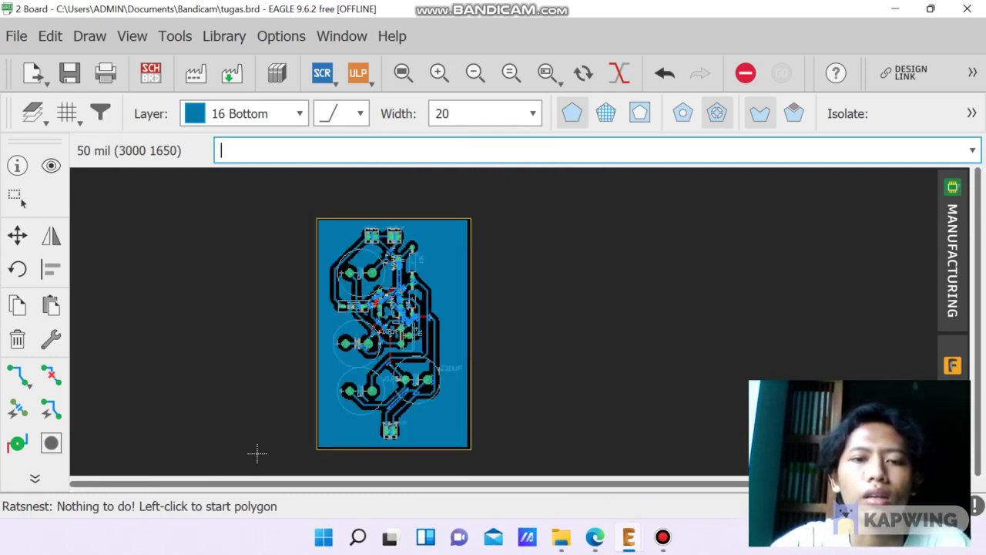
scroll(308, 432, "down", 1)
scroll(308, 432, "up", 2)
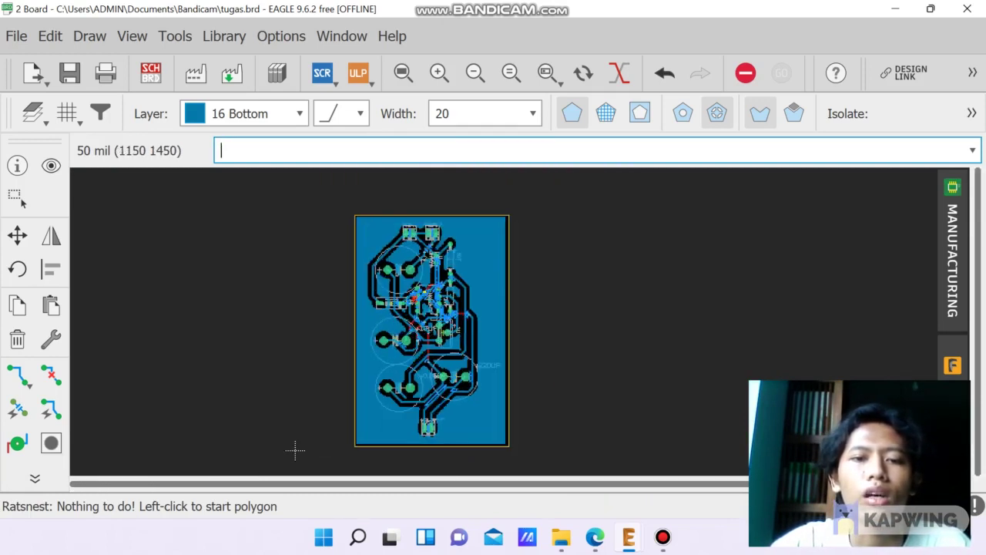